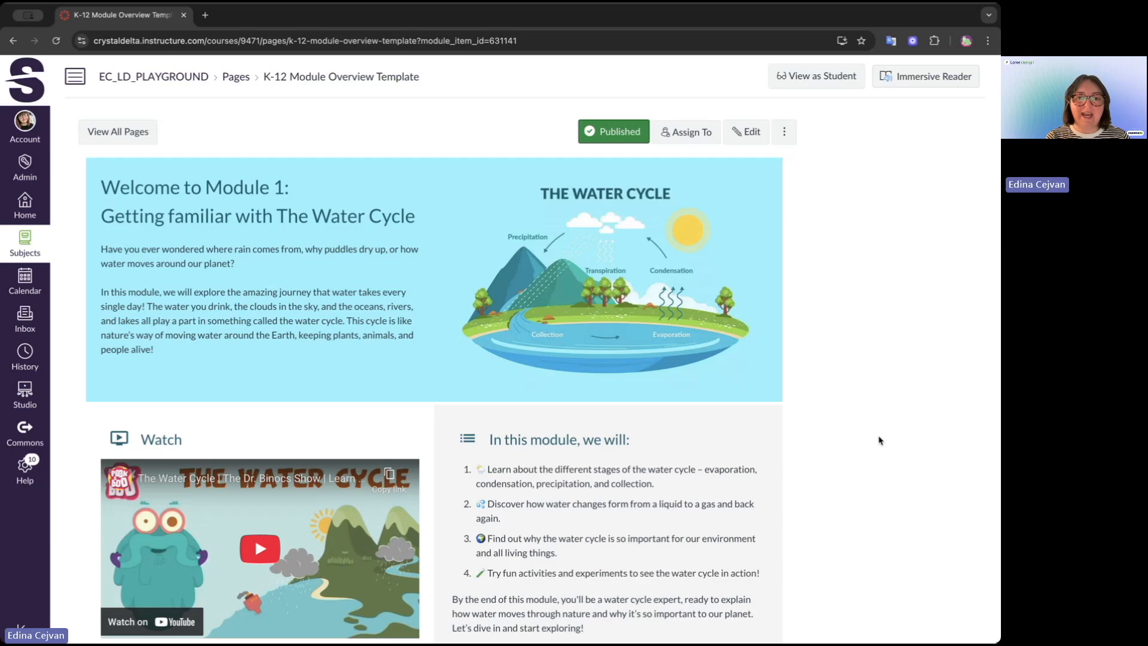
Review the water cycle sections of the K-12 Module Overview Template and go on to the K-12 General Content Template page
scroll(878, 440, down, 3)
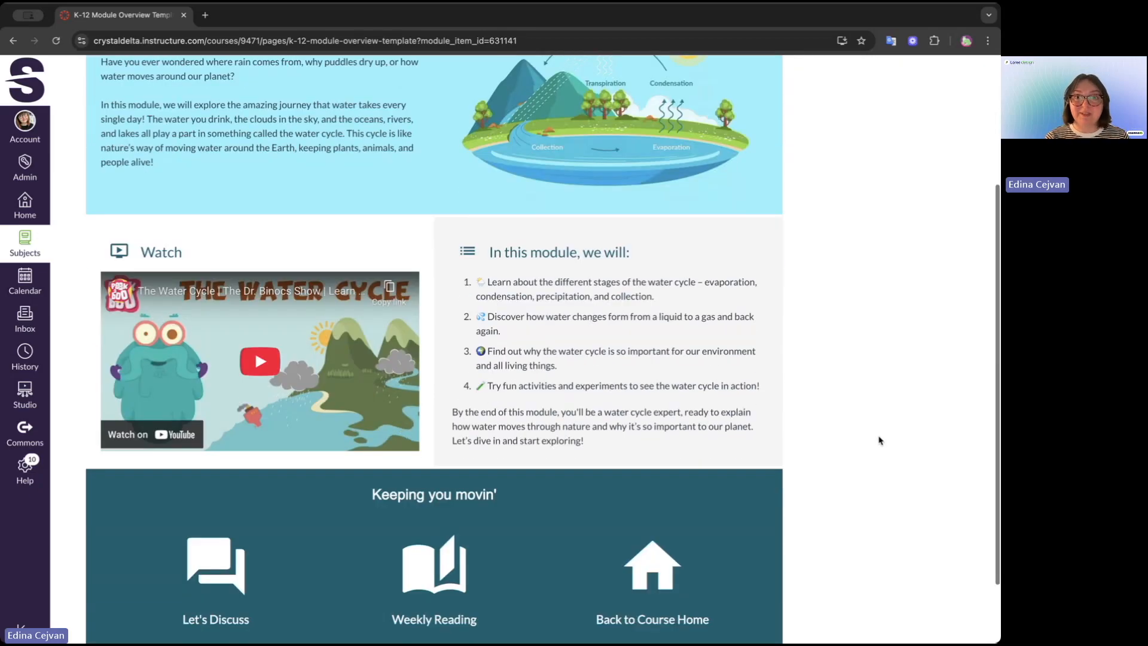
scroll(878, 440, down, 2)
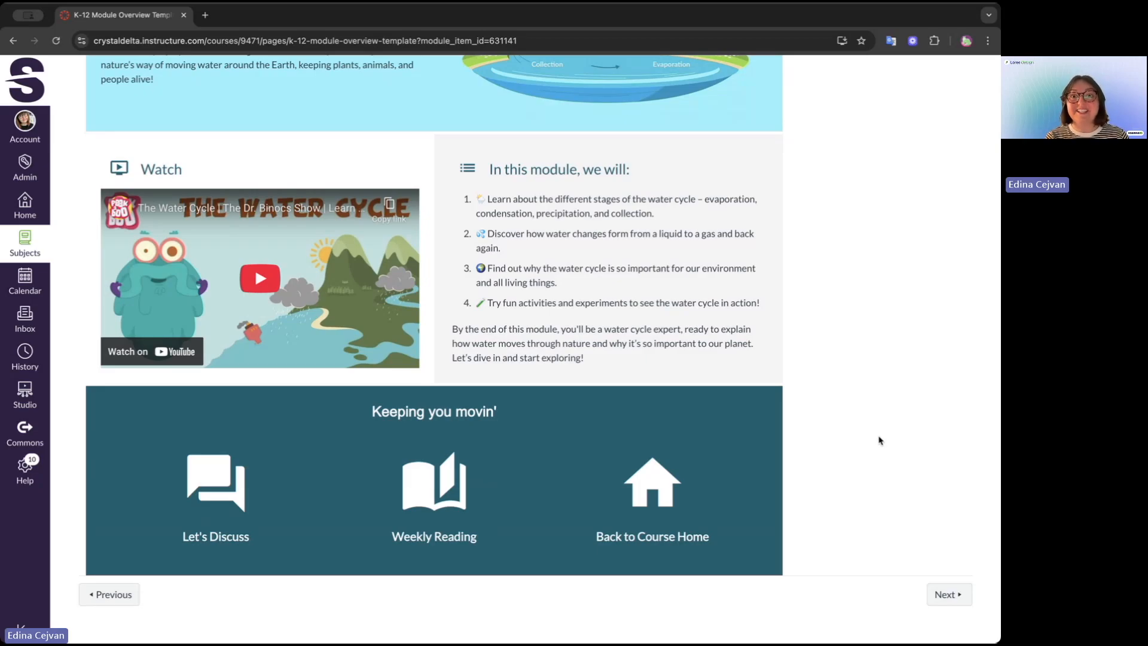
click(949, 594)
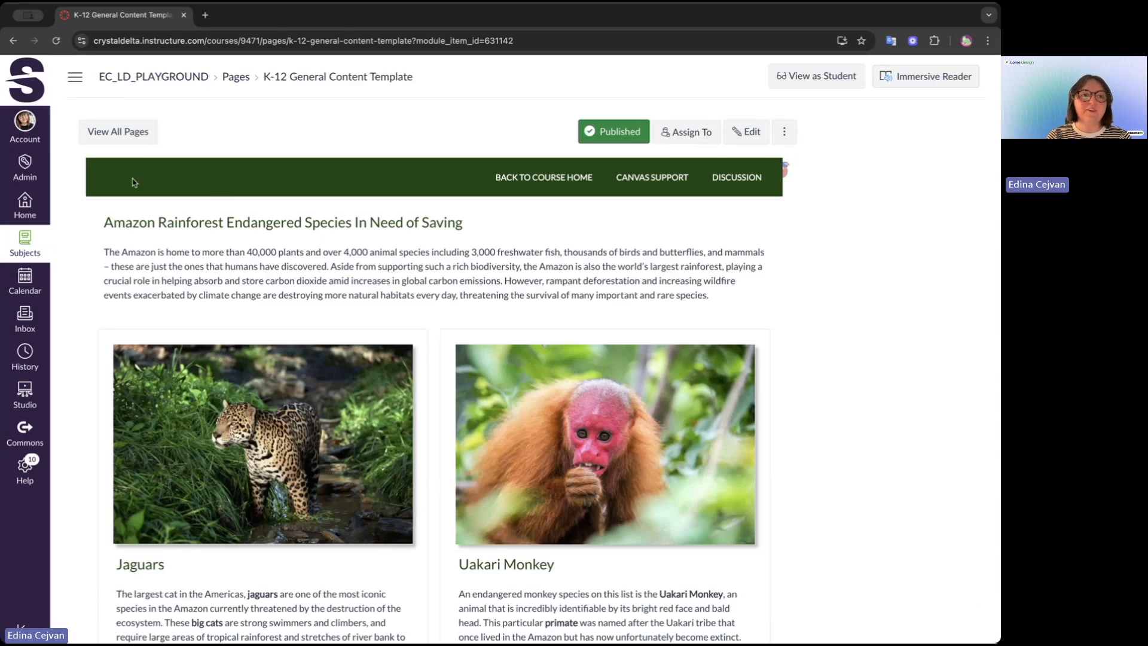
Examine the endangered species cards and discussion section of the General Content Template, and open the following Home Page with Objectives and Teacher Notes
scroll(852, 338, down, 3)
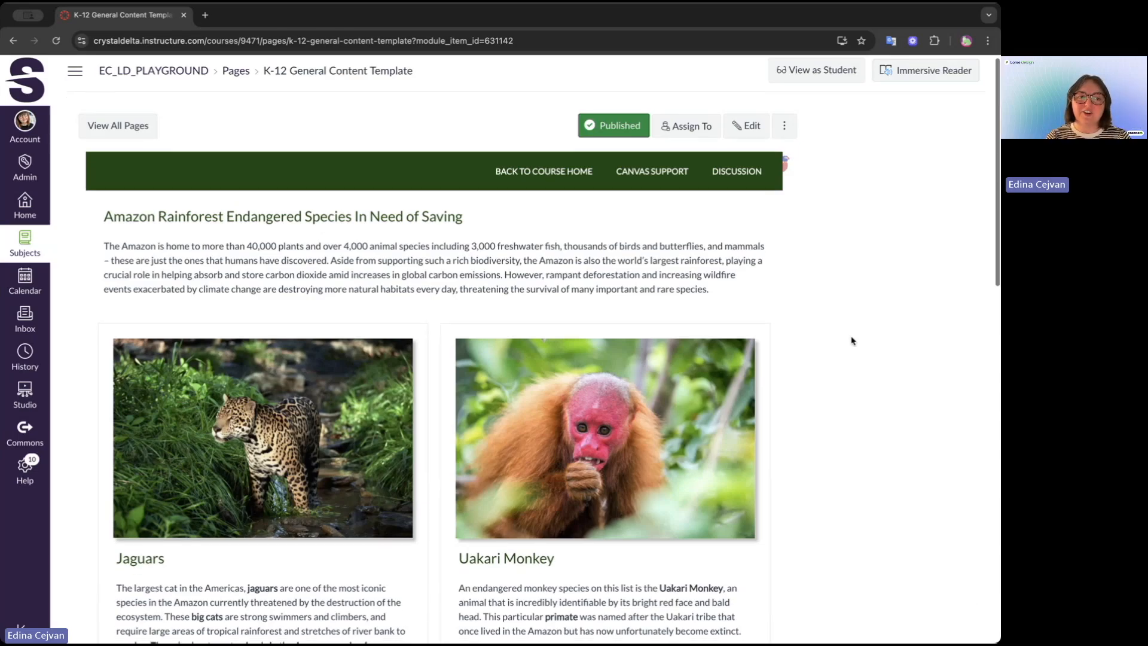
scroll(852, 341, down, 2)
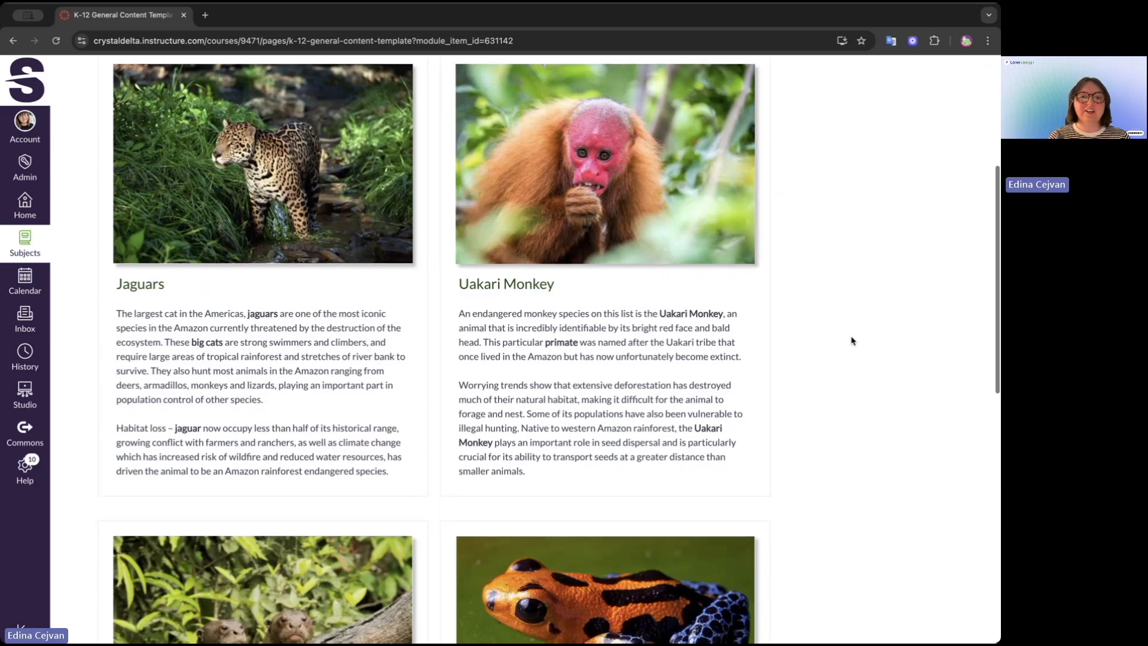
scroll(852, 341, down, 1)
scroll(851, 339, up, 1)
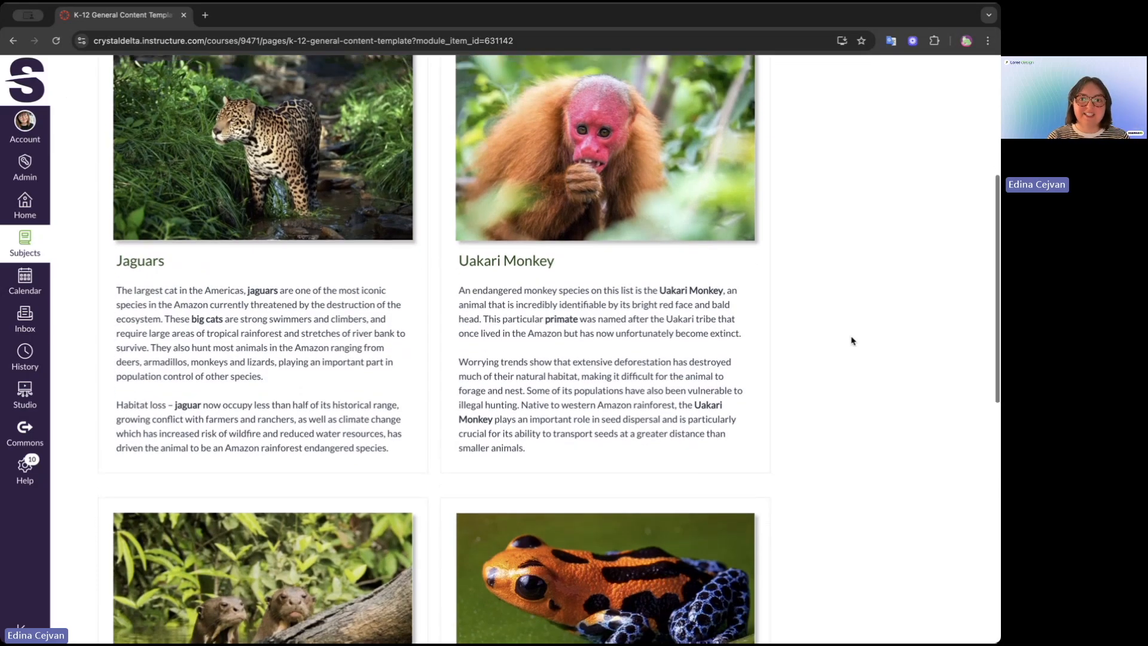
scroll(630, 134, down, 1)
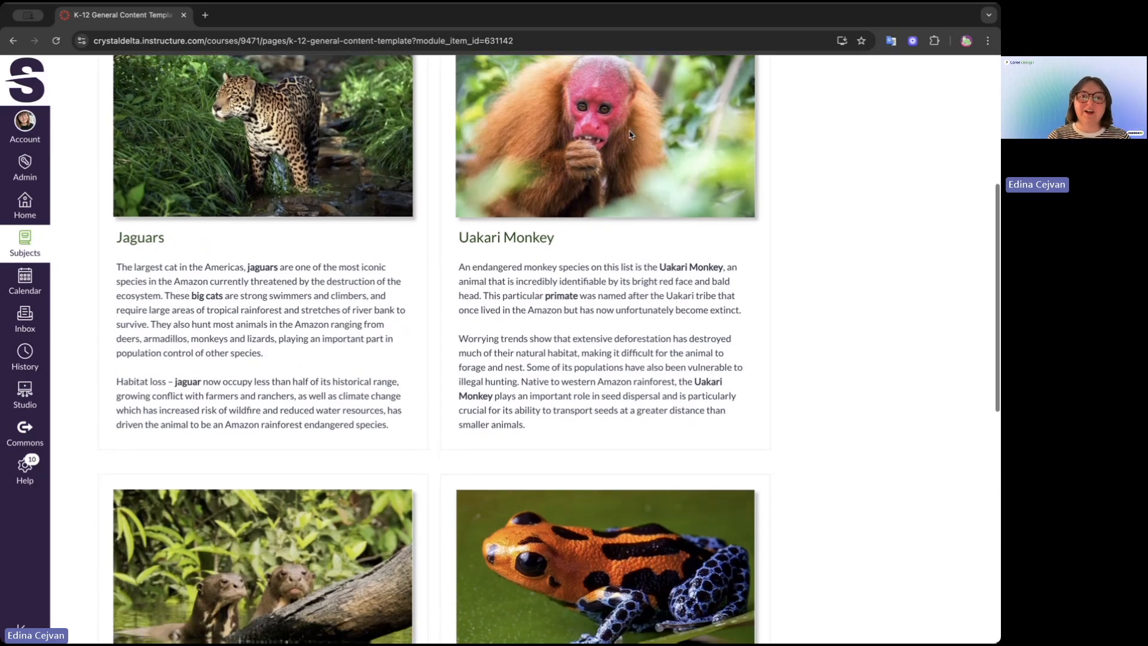
scroll(852, 266, down, 1)
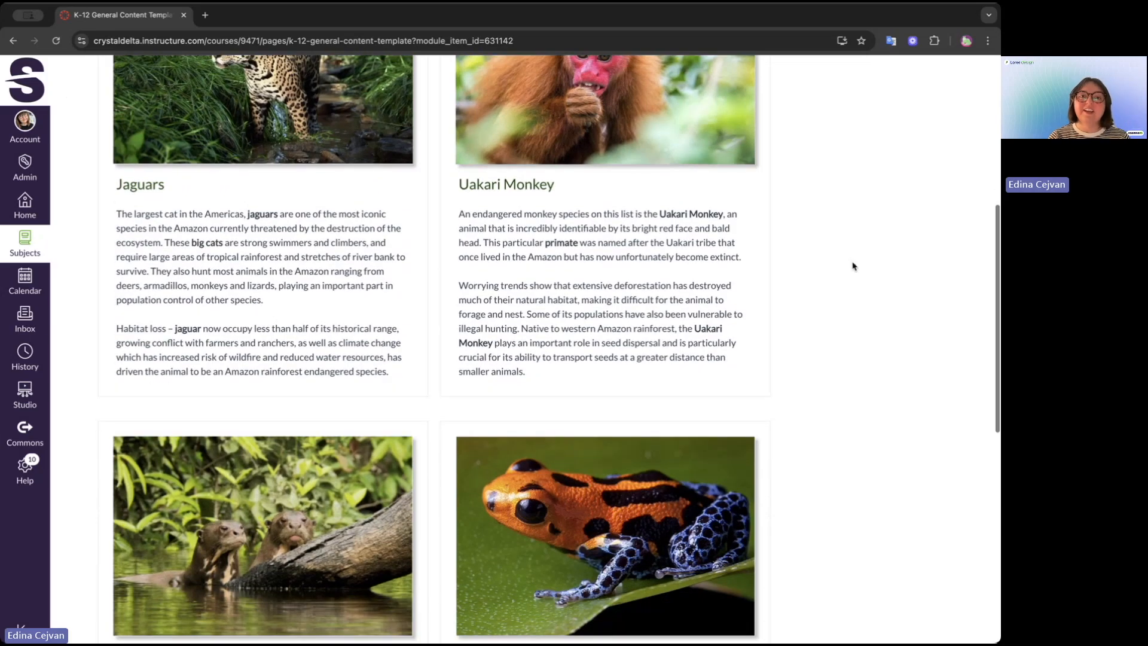
scroll(853, 266, down, 3)
scroll(852, 266, down, 6)
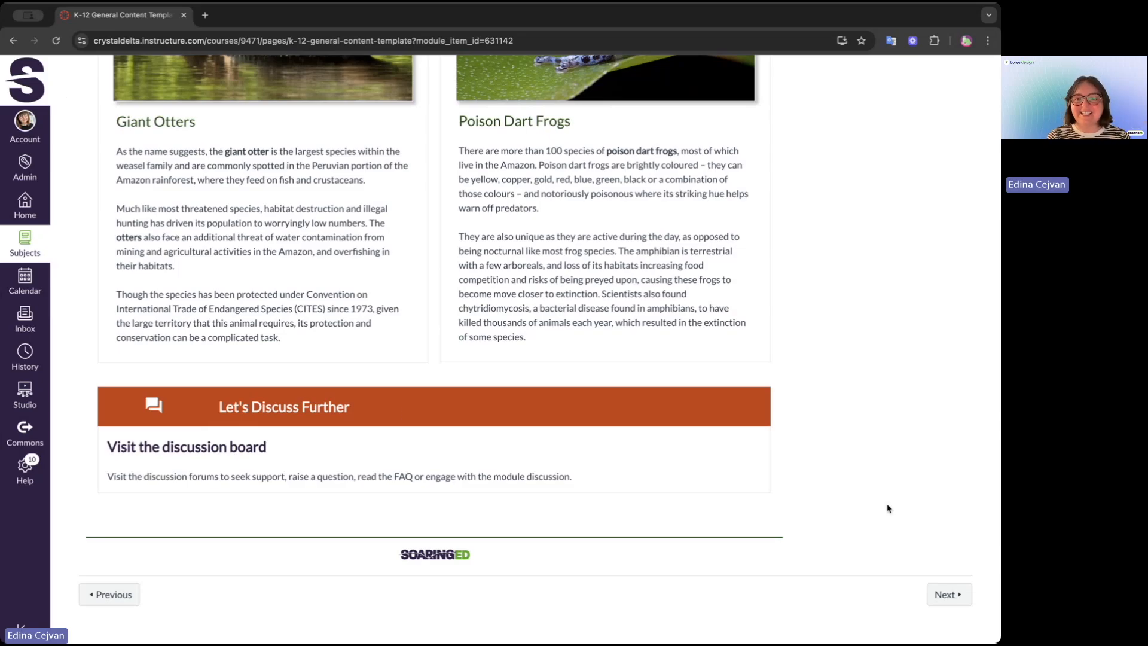
click(944, 593)
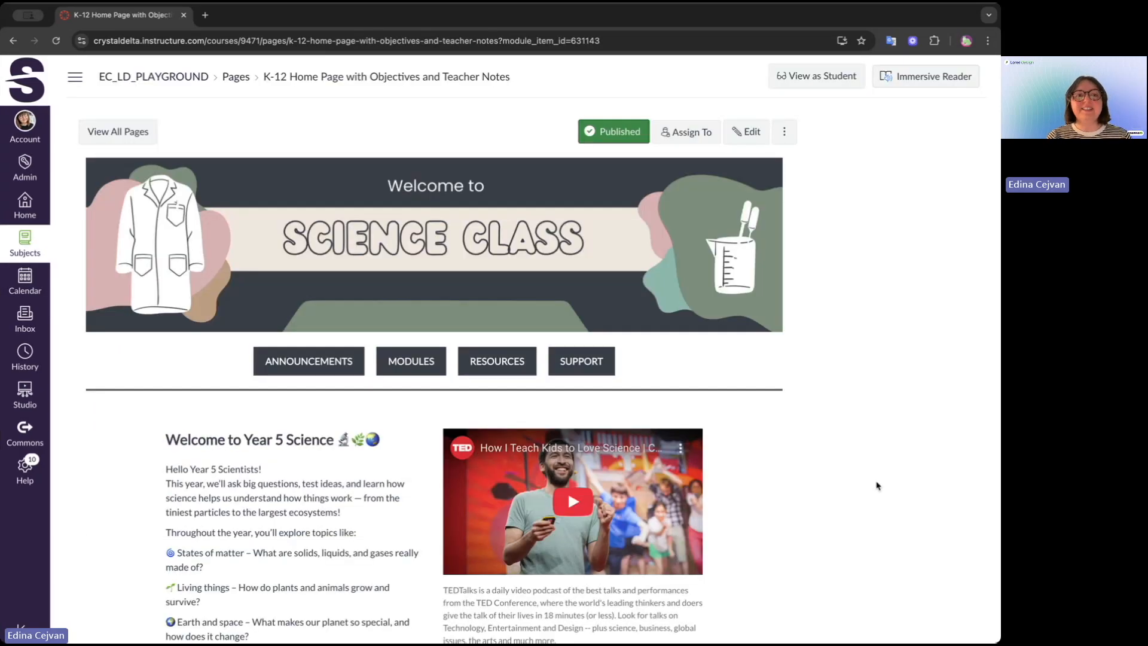
Review the Science Class home page's welcome, learning objectives and teacher notes, and go on to the Web-like Student Information page
scroll(877, 485, down, 1)
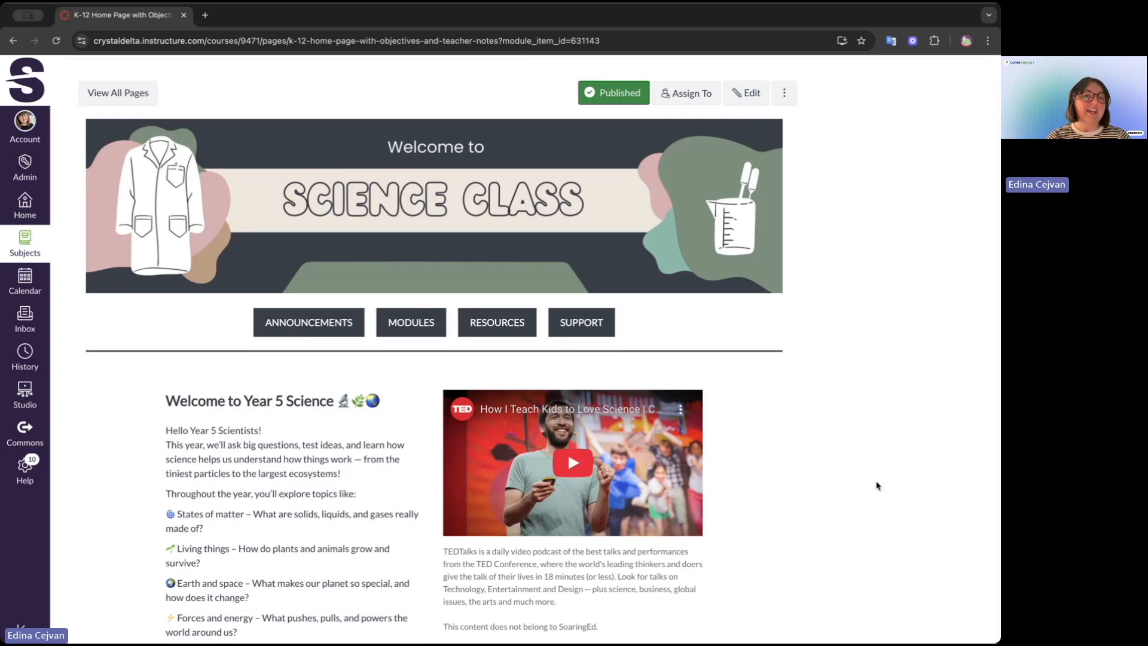
scroll(877, 486, down, 5)
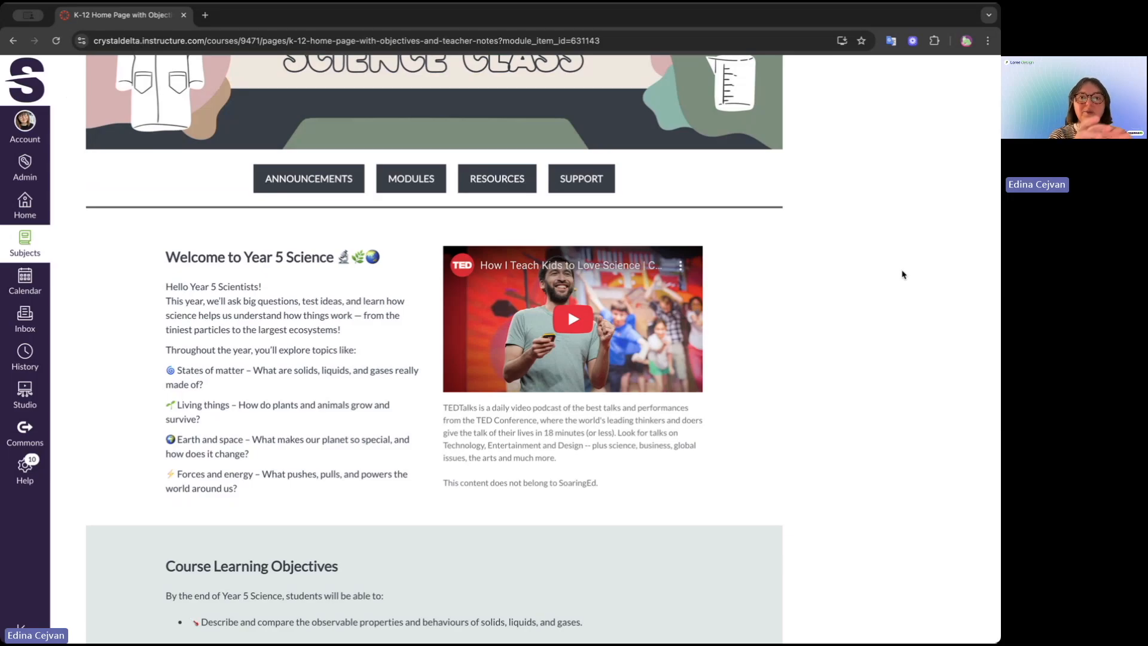
scroll(902, 274, down, 3)
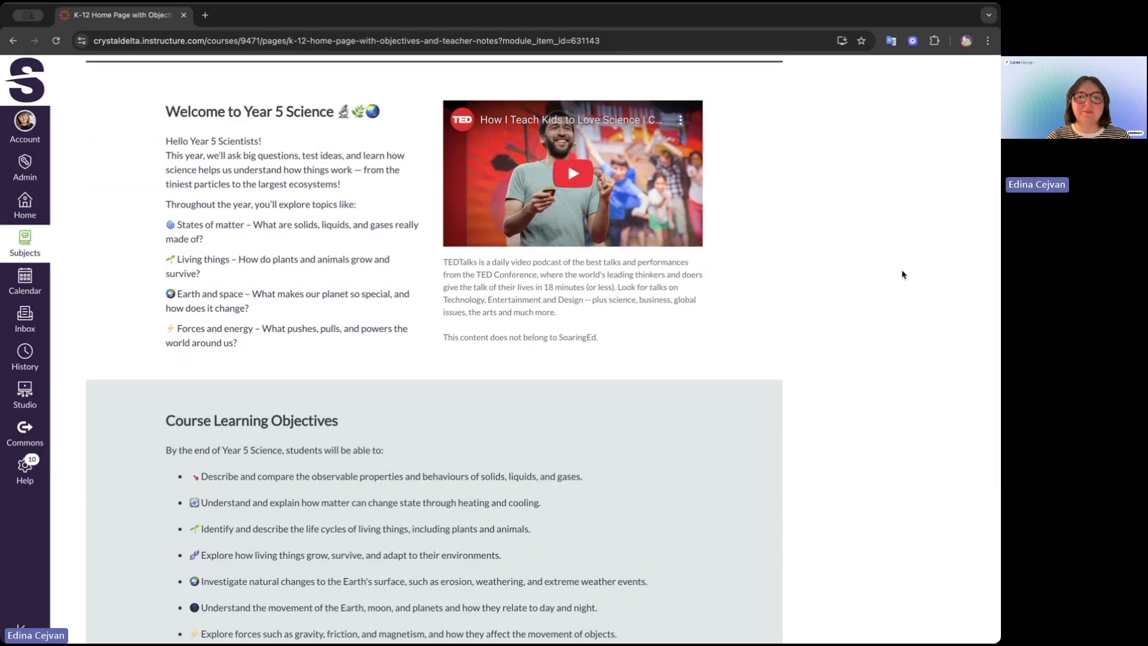
scroll(902, 274, down, 5)
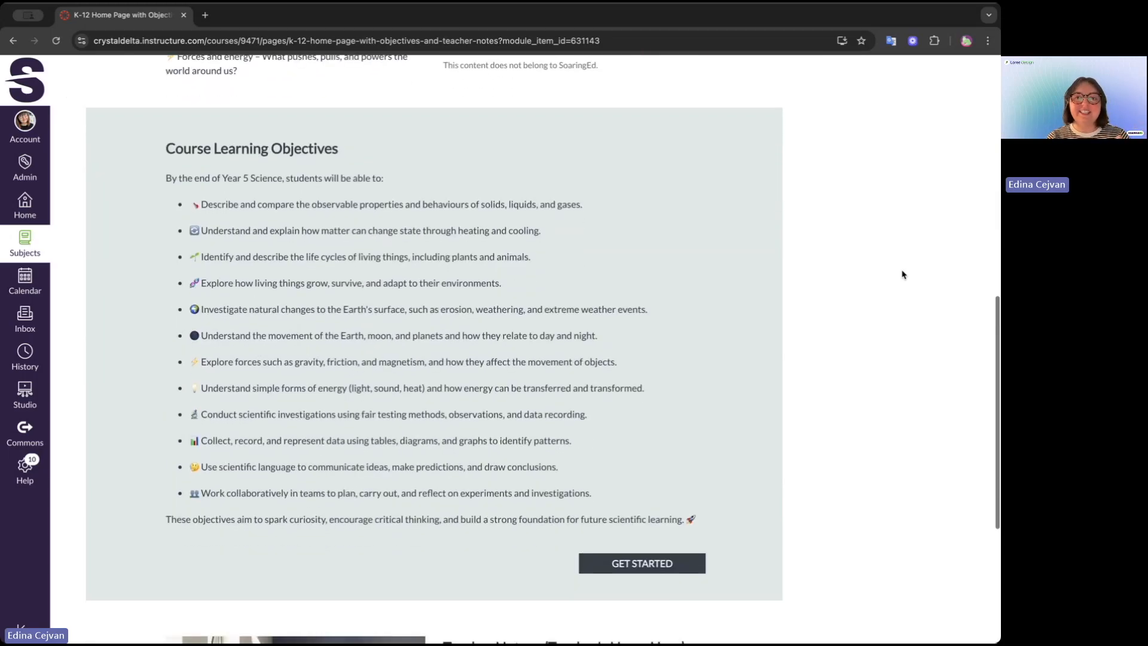
scroll(902, 274, down, 4)
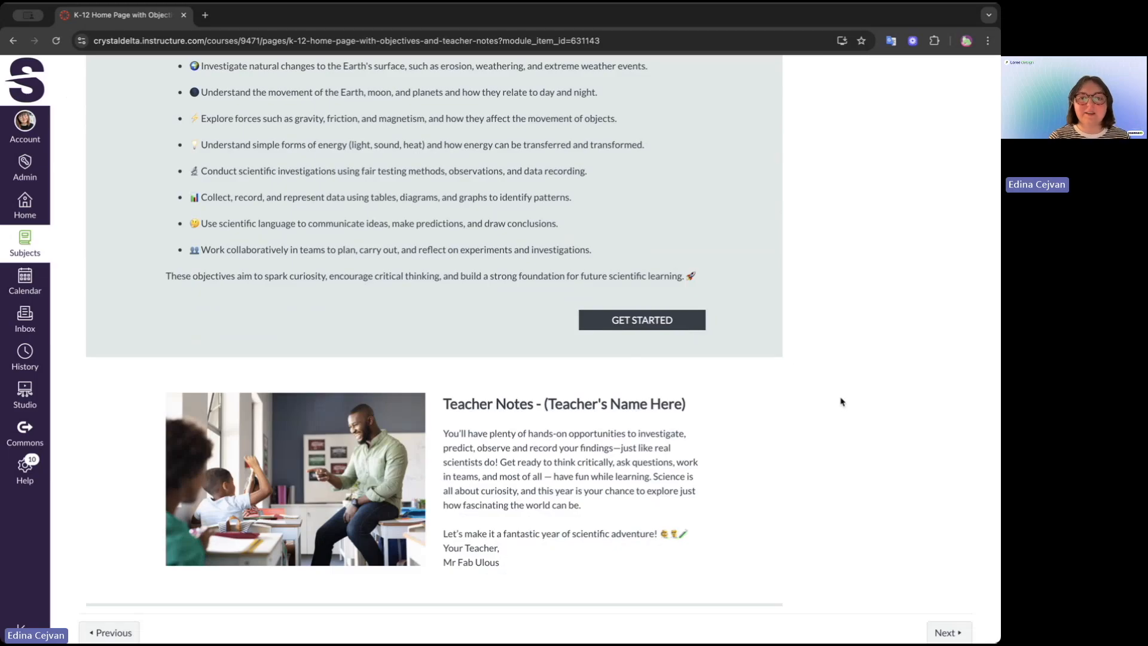
scroll(842, 401, down, 1)
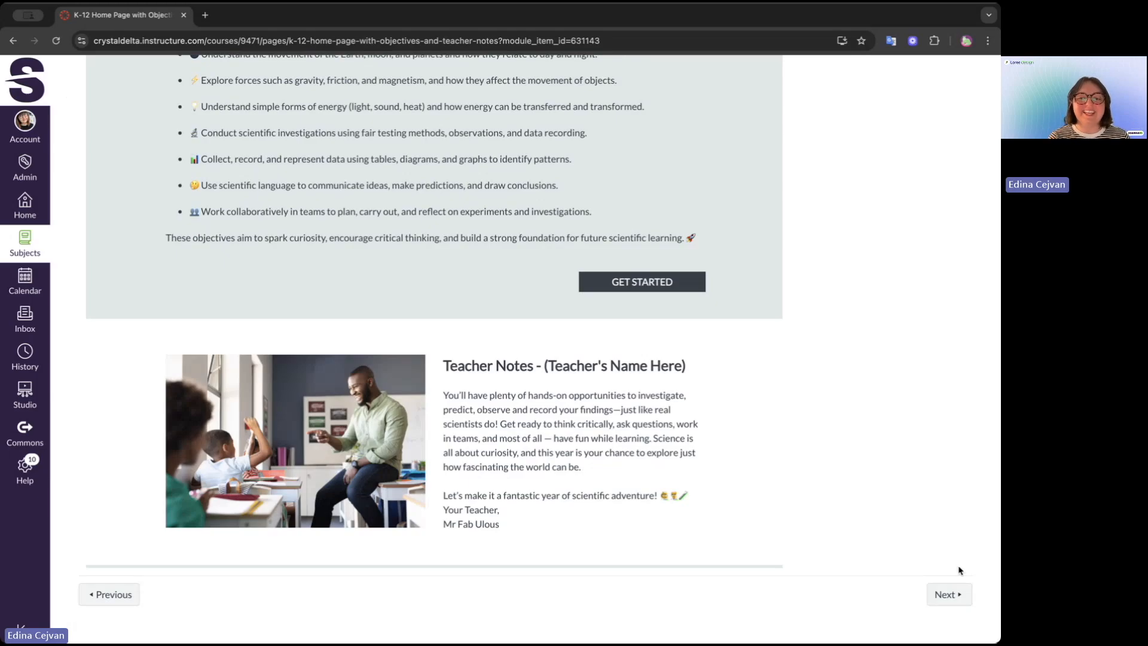
click(950, 600)
Examine the event, social media, digital library and teaching cards on the Web-like Student Information page, and open the following K-12 Home Page Adventure
scroll(888, 518, down, 2)
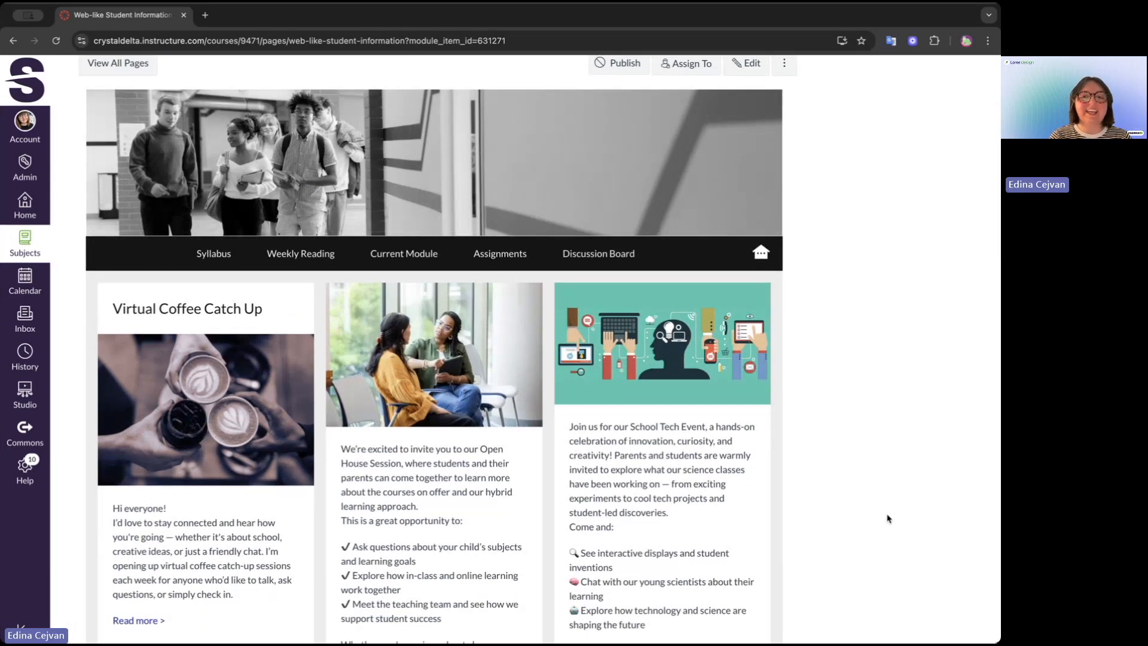
scroll(888, 518, down, 1)
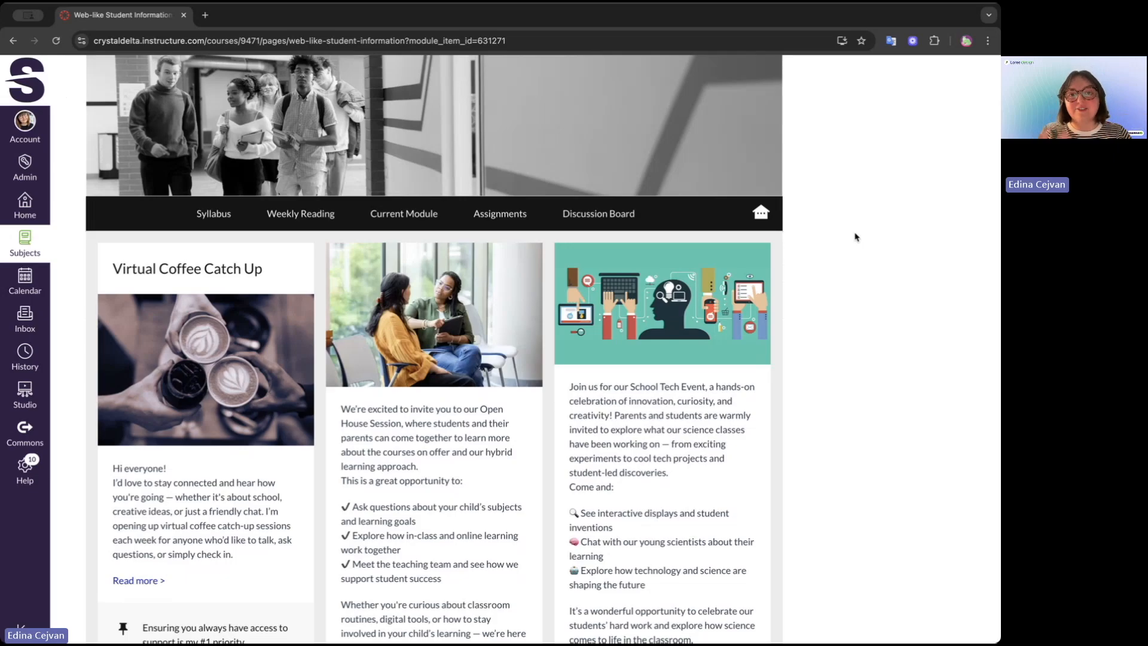
scroll(854, 237, down, 3)
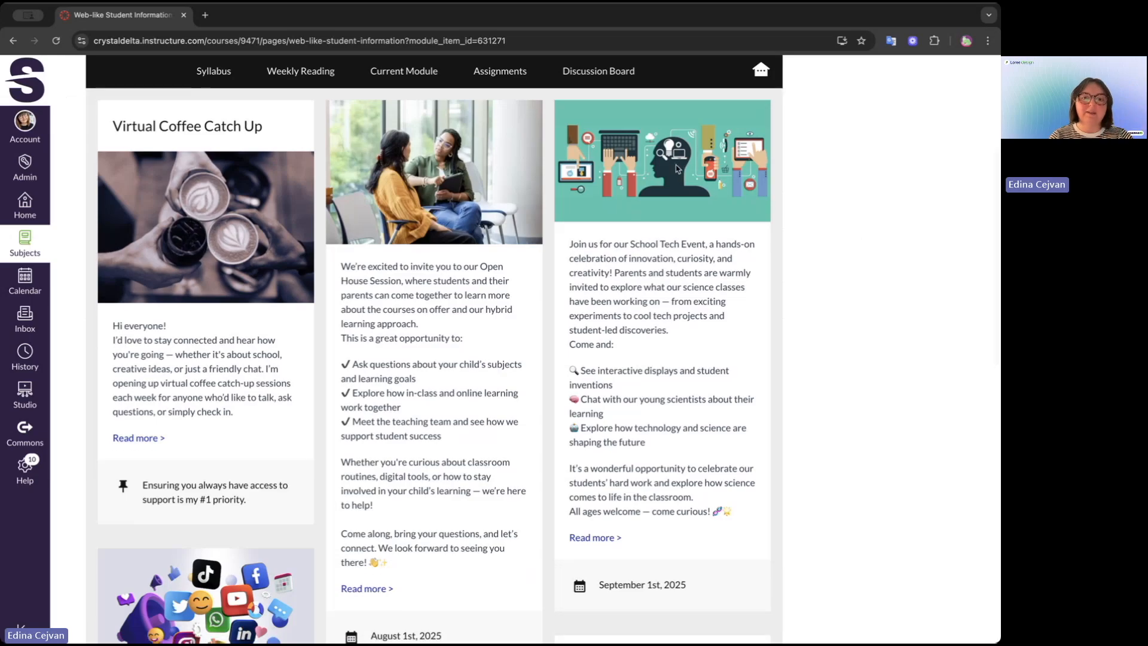
scroll(659, 312, down, 2)
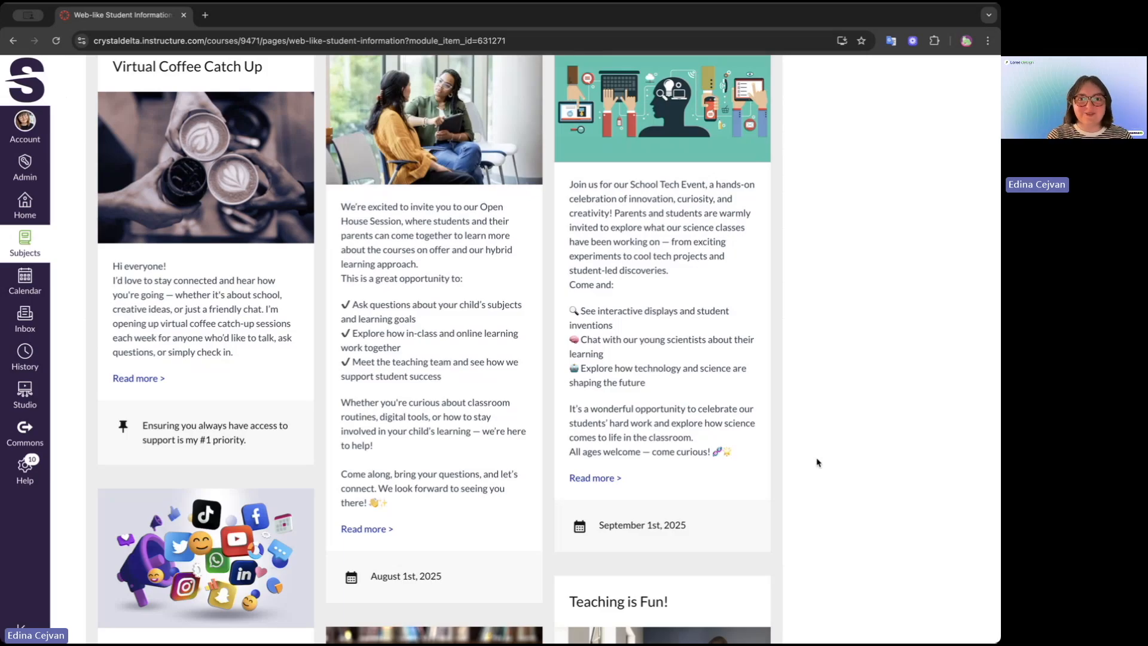
scroll(817, 462, down, 7)
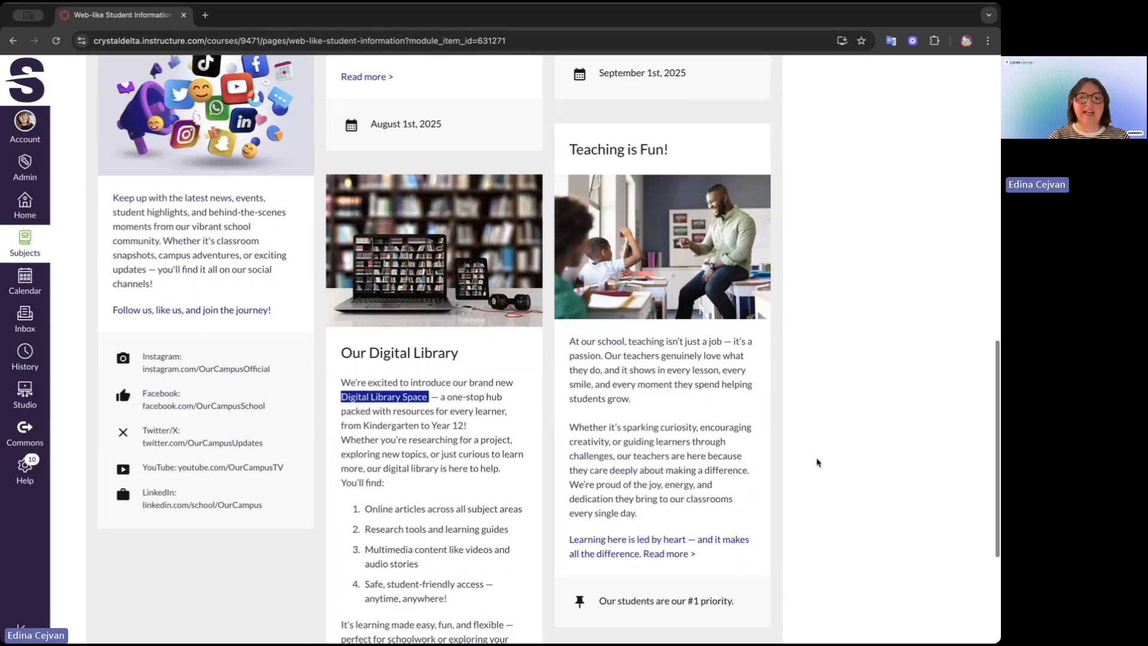
scroll(817, 462, down, 2)
scroll(816, 462, down, 2)
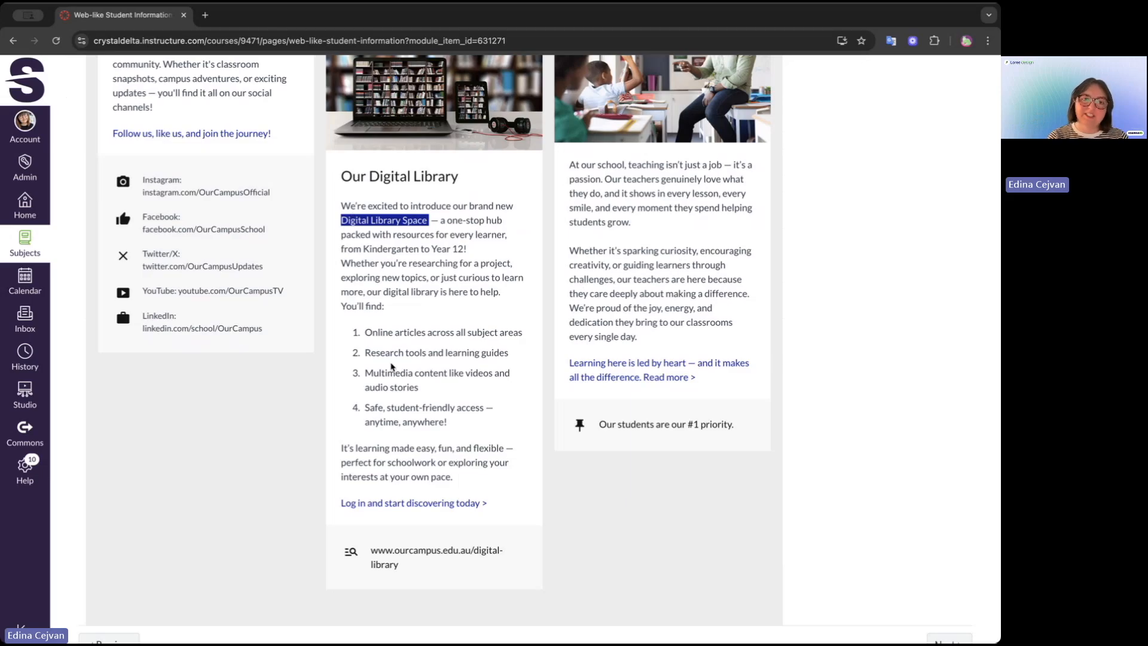
scroll(391, 366, up, 10)
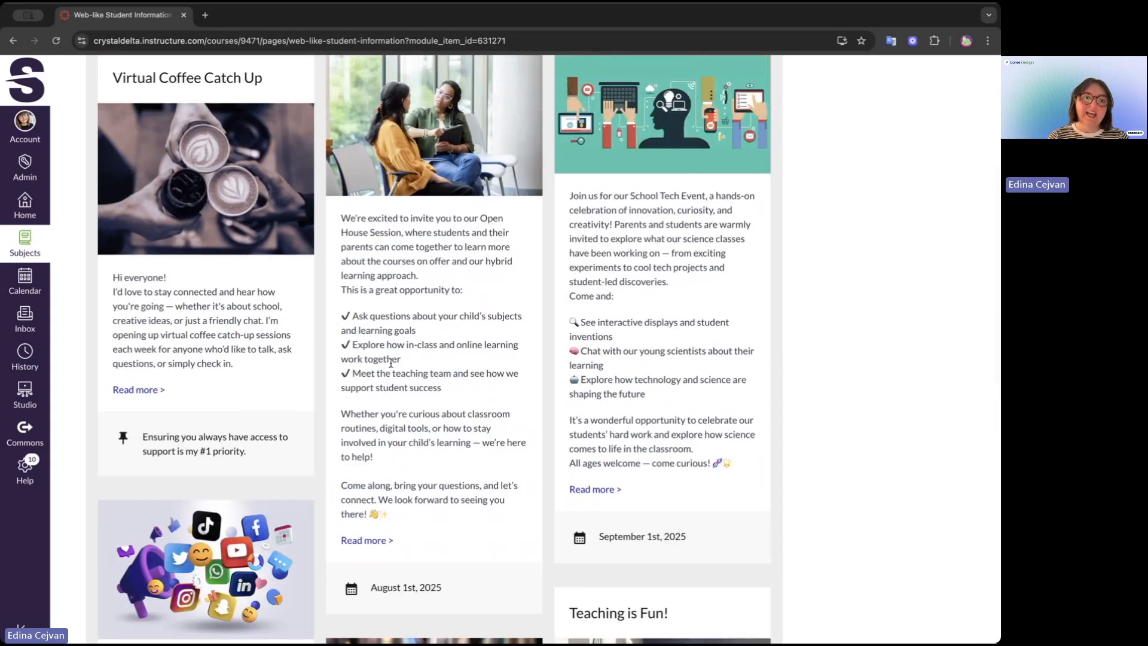
scroll(392, 364, down, 15)
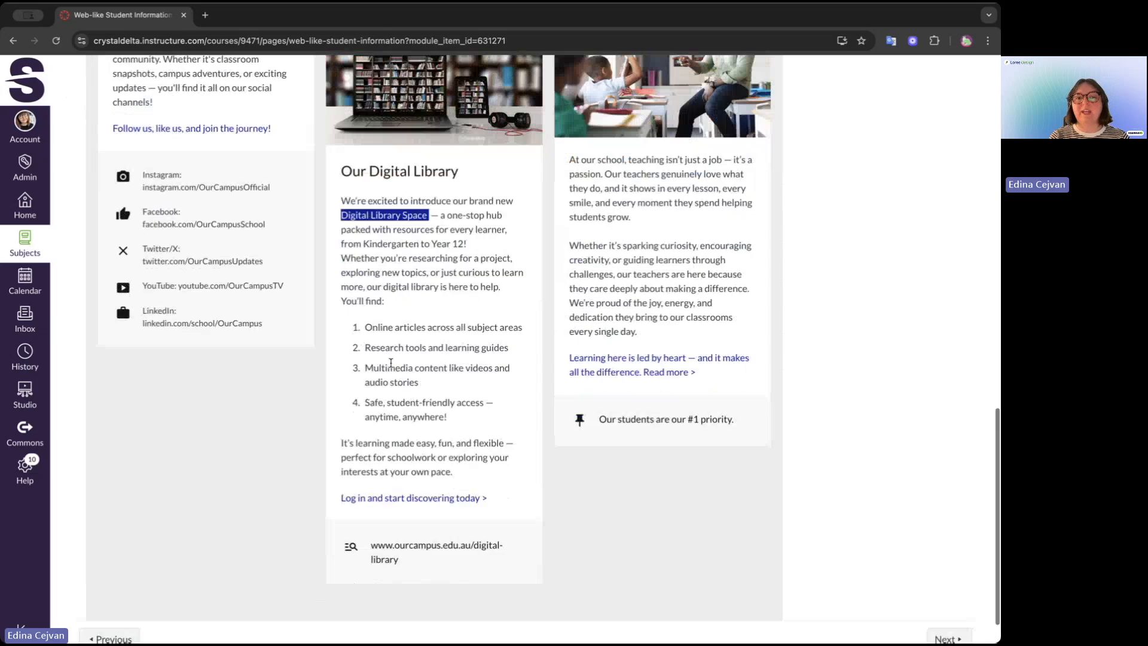
scroll(391, 363, down, 1)
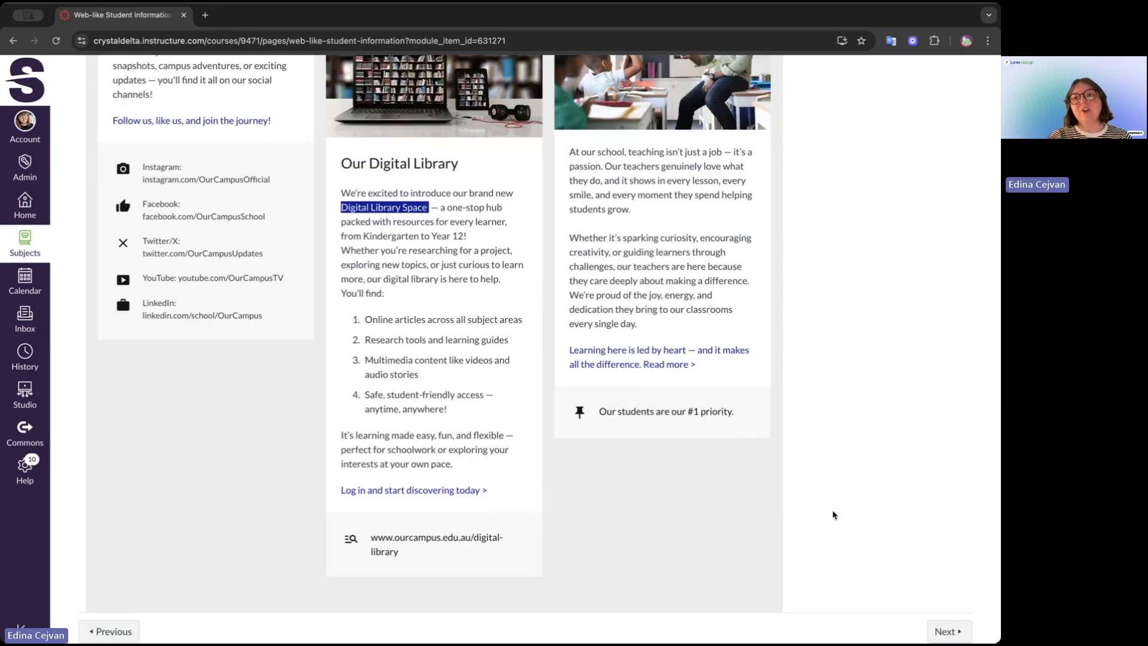
scroll(834, 515, down, 1)
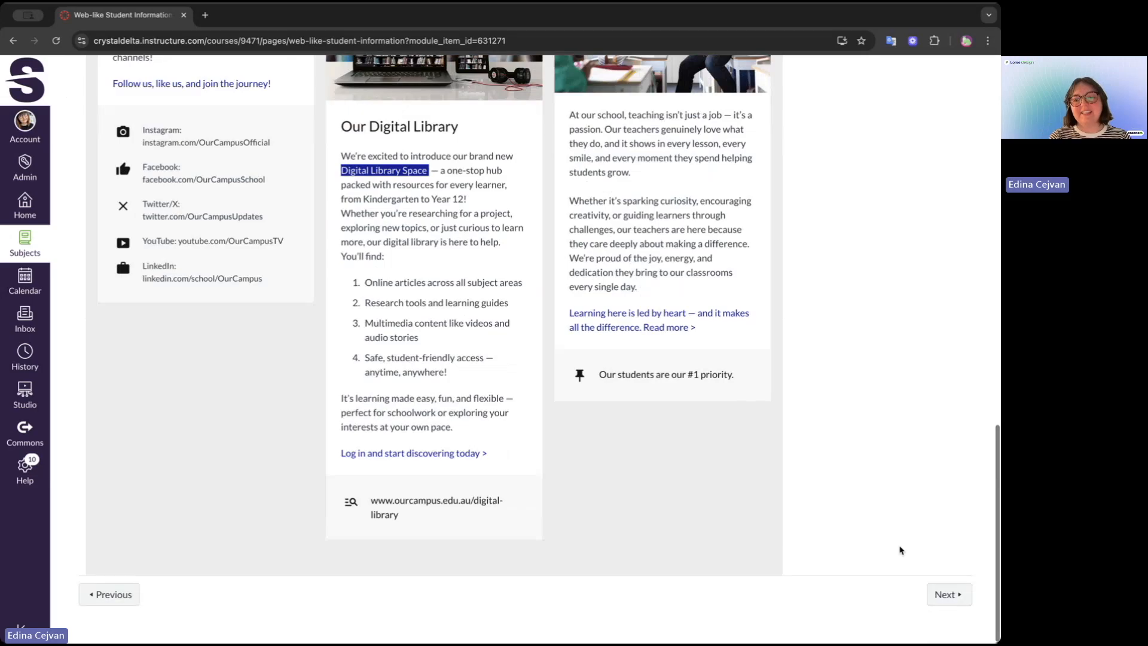
click(954, 598)
Review the Year 5 SOSE welcome text and course link tiles, and go on to the K-12 Resource Centre page
scroll(905, 483, down, 3)
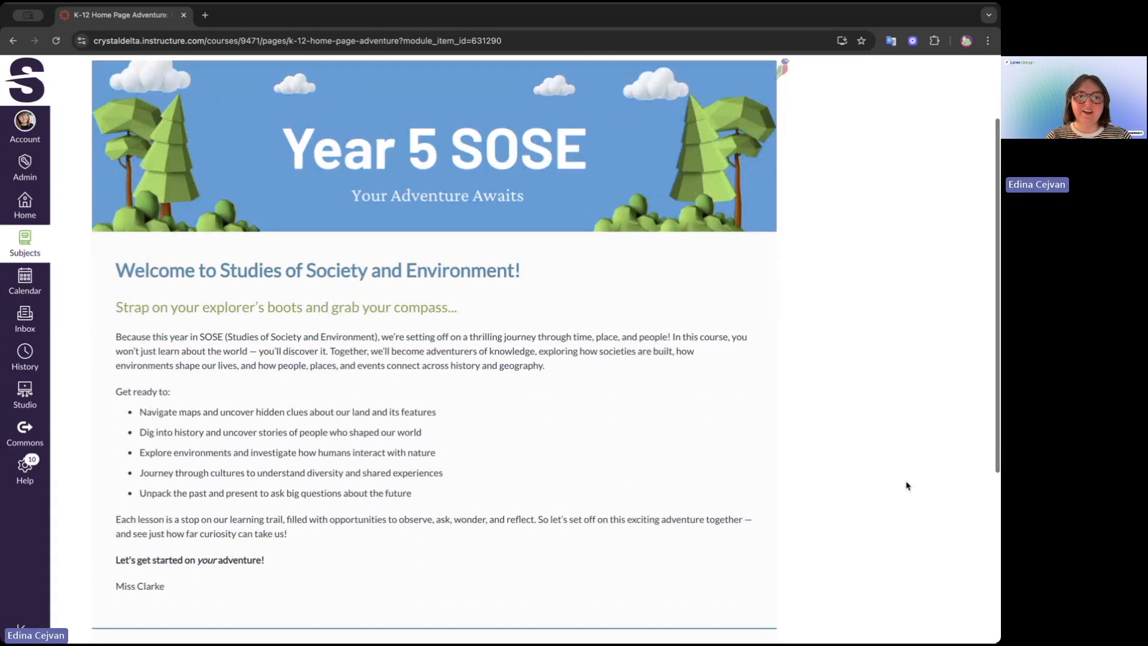
scroll(905, 485, down, 1)
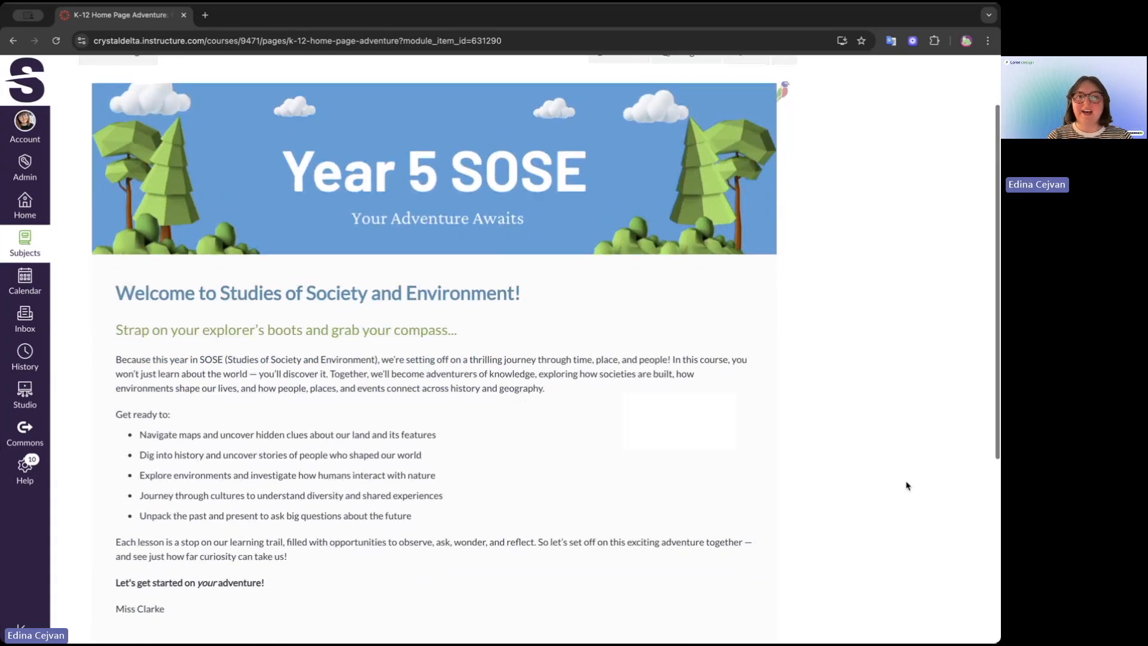
scroll(906, 486, down, 4)
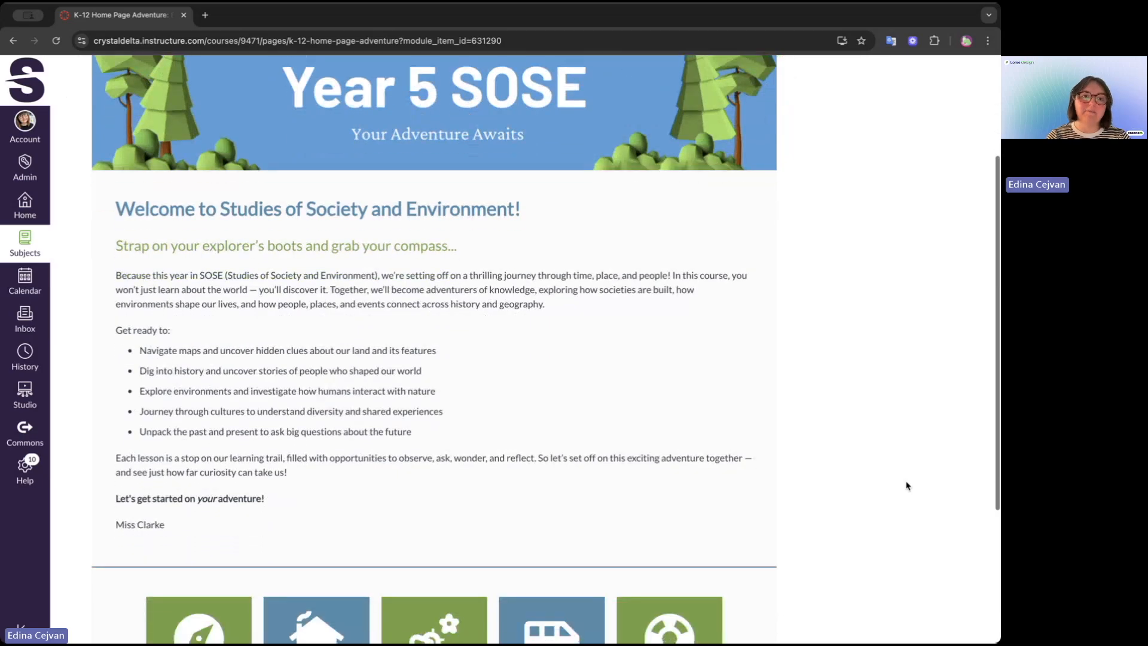
scroll(906, 484, down, 4)
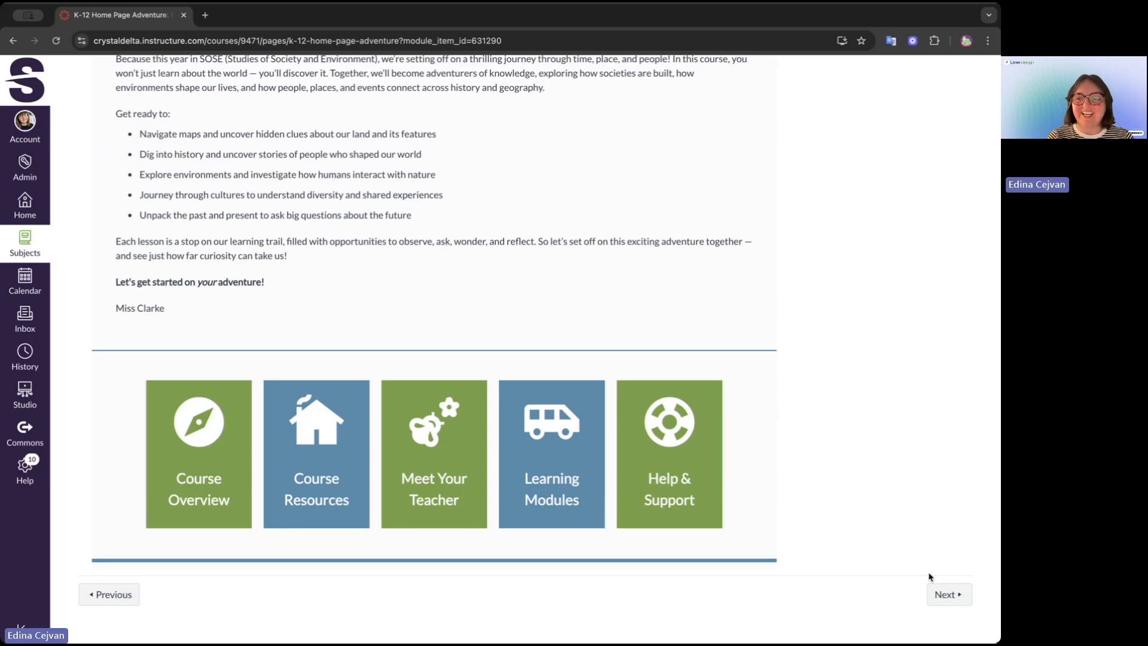
click(944, 595)
Examine the Resource Centre page's welcome message, contact information, resource tiles and semester to-do list, and return to its beginning
scroll(944, 604, down, 2)
scroll(944, 604, up, 1)
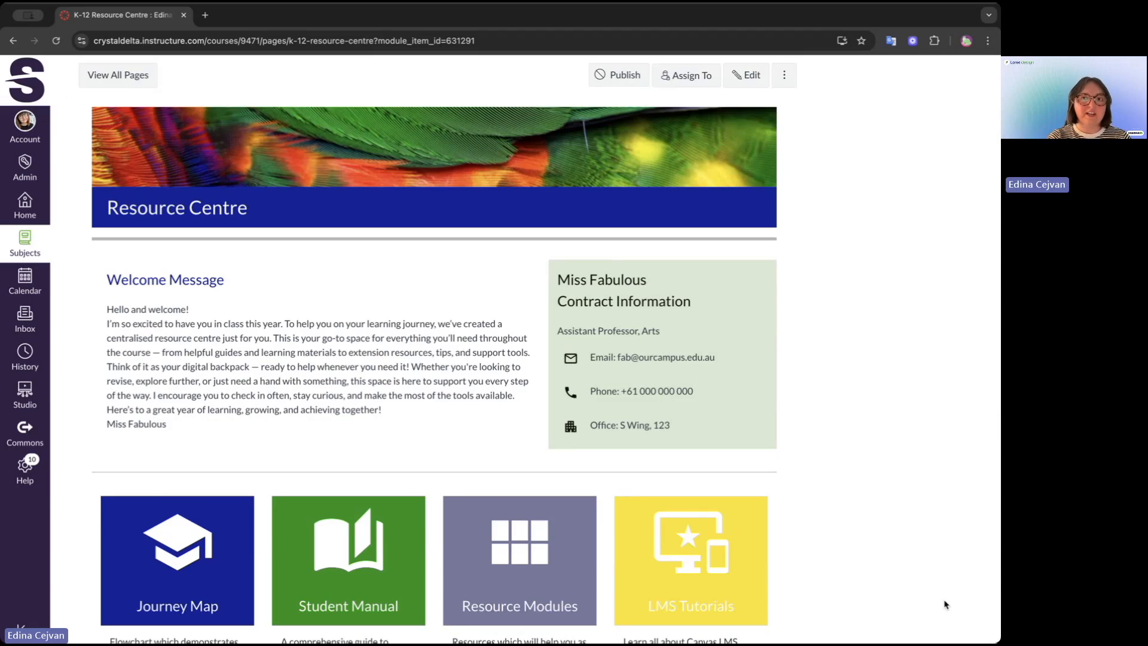
scroll(945, 603, down, 5)
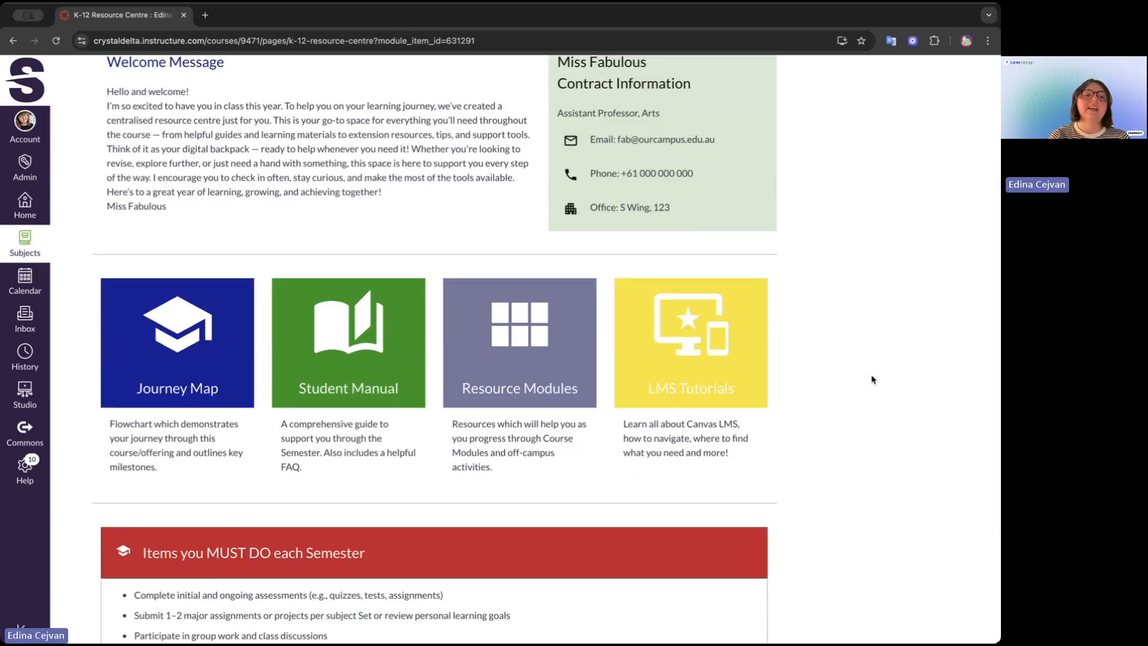
scroll(871, 380, down, 3)
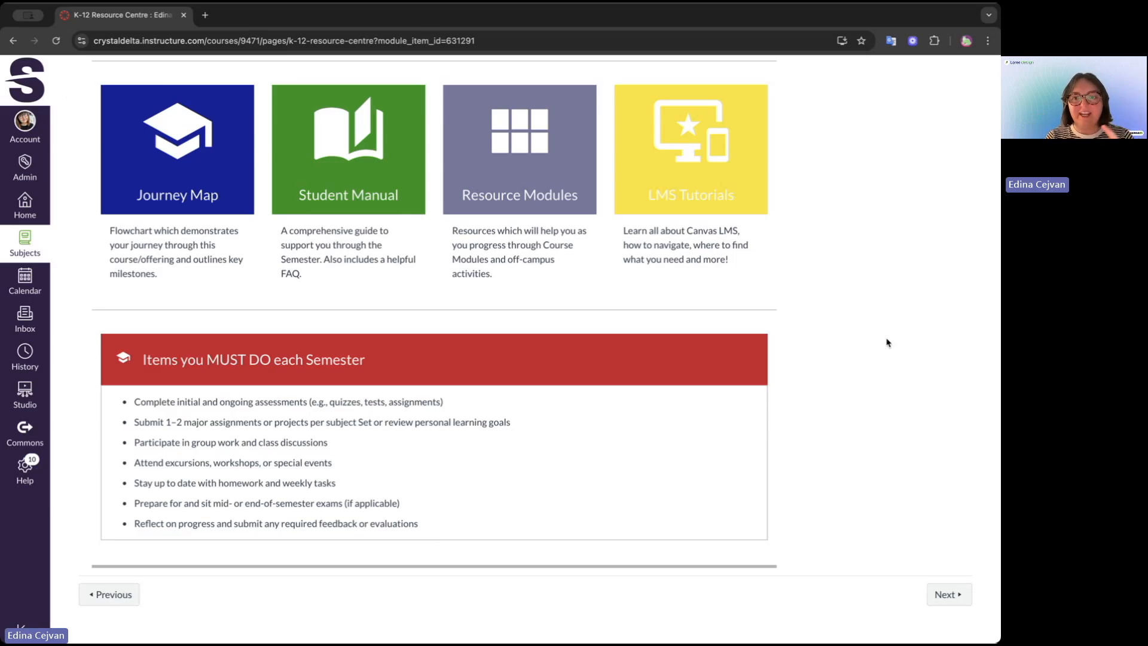
scroll(887, 342, up, 8)
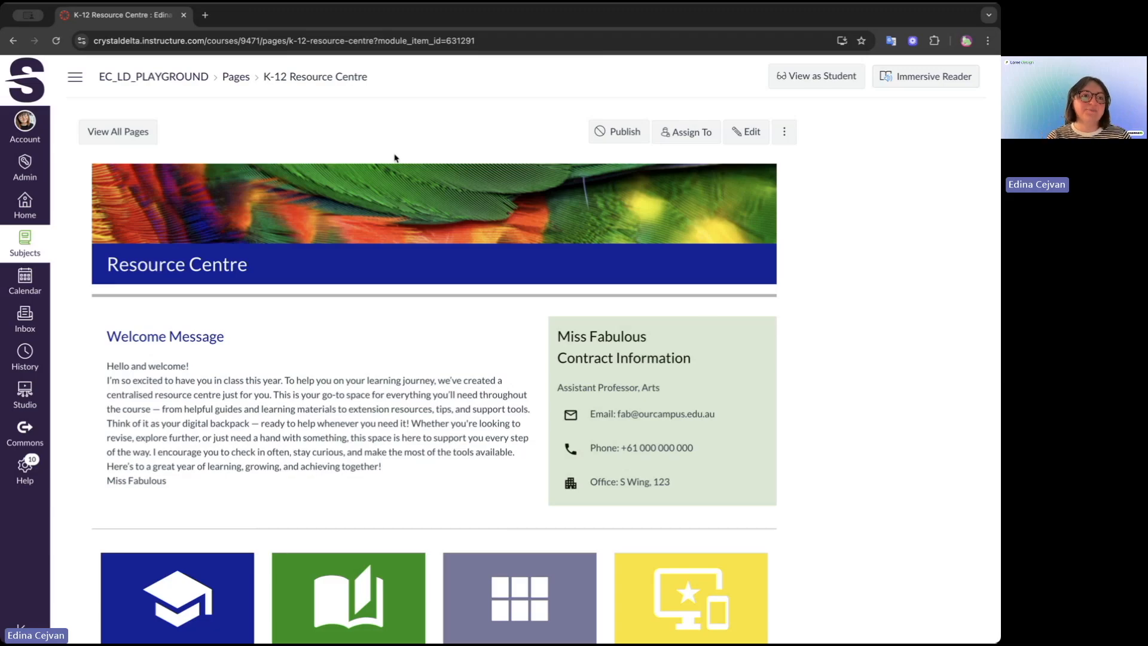
Open the Loree 2.0 AUS tool from the course navigation, and the course's Modules page in a separate browser tab
click(76, 78)
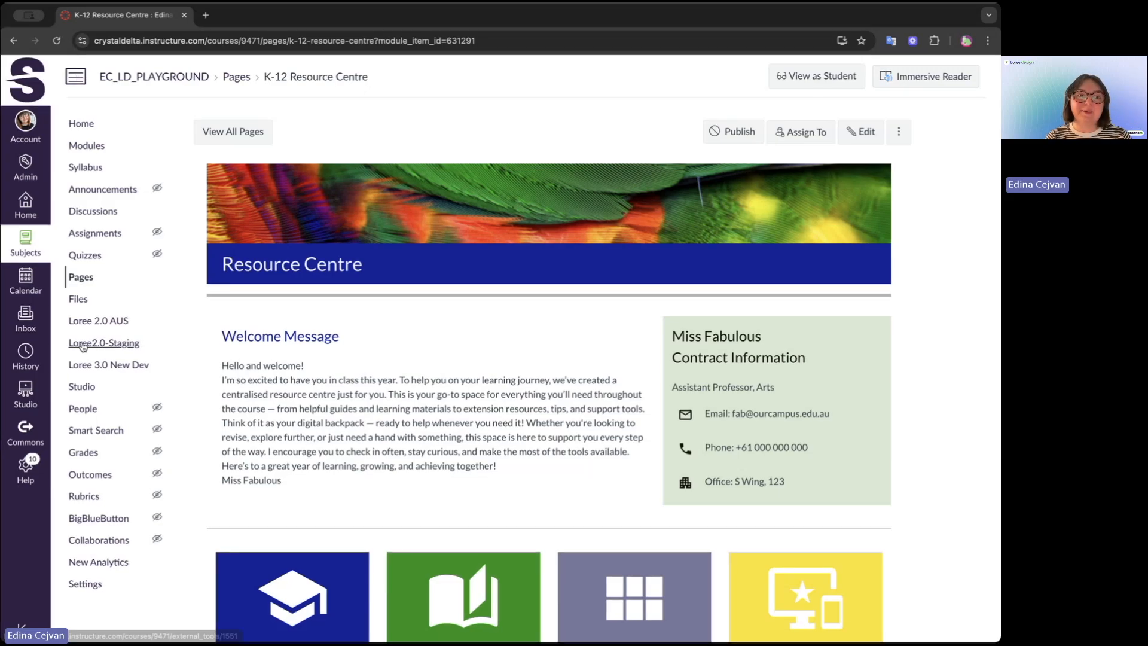
click(118, 323)
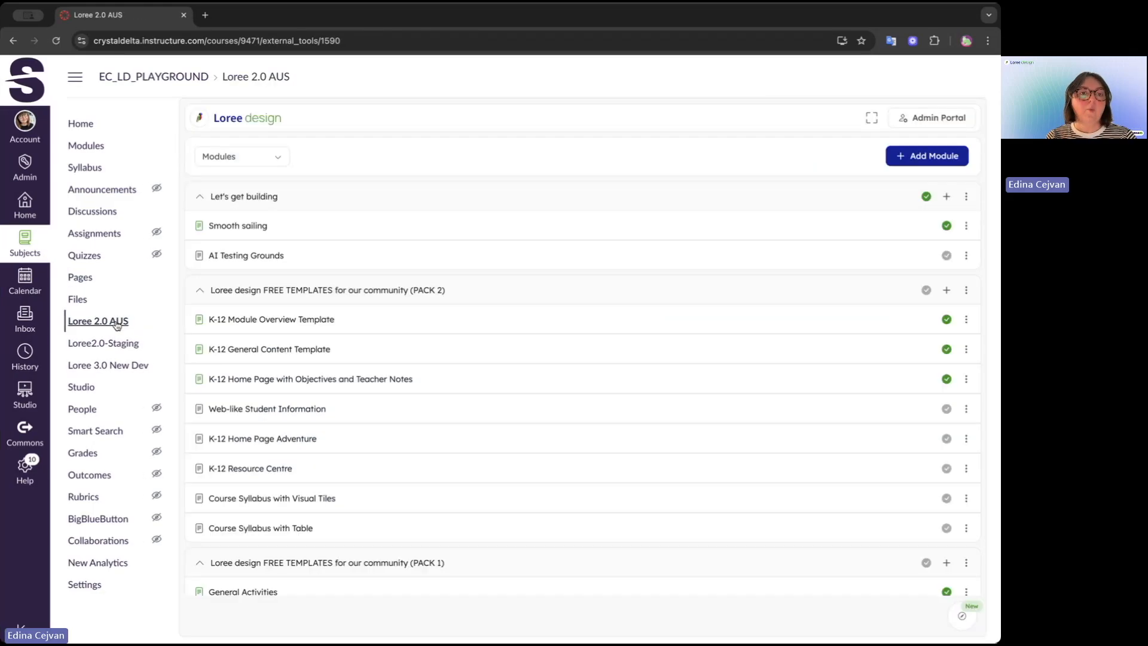
right_click(85, 146)
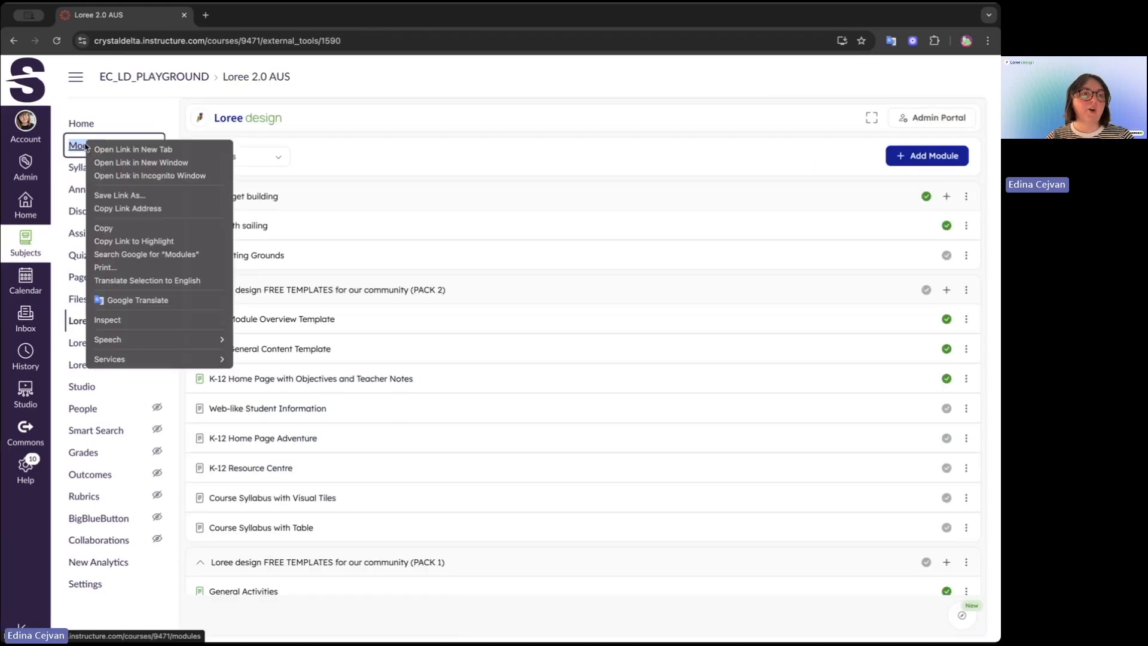
click(107, 154)
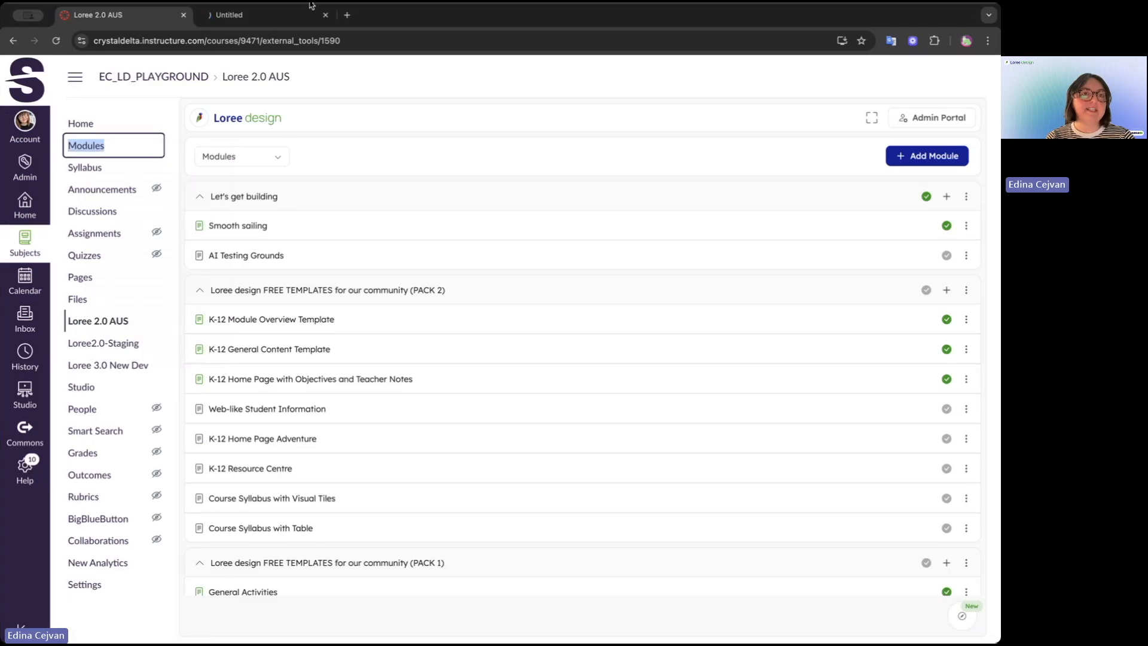
click(286, 17)
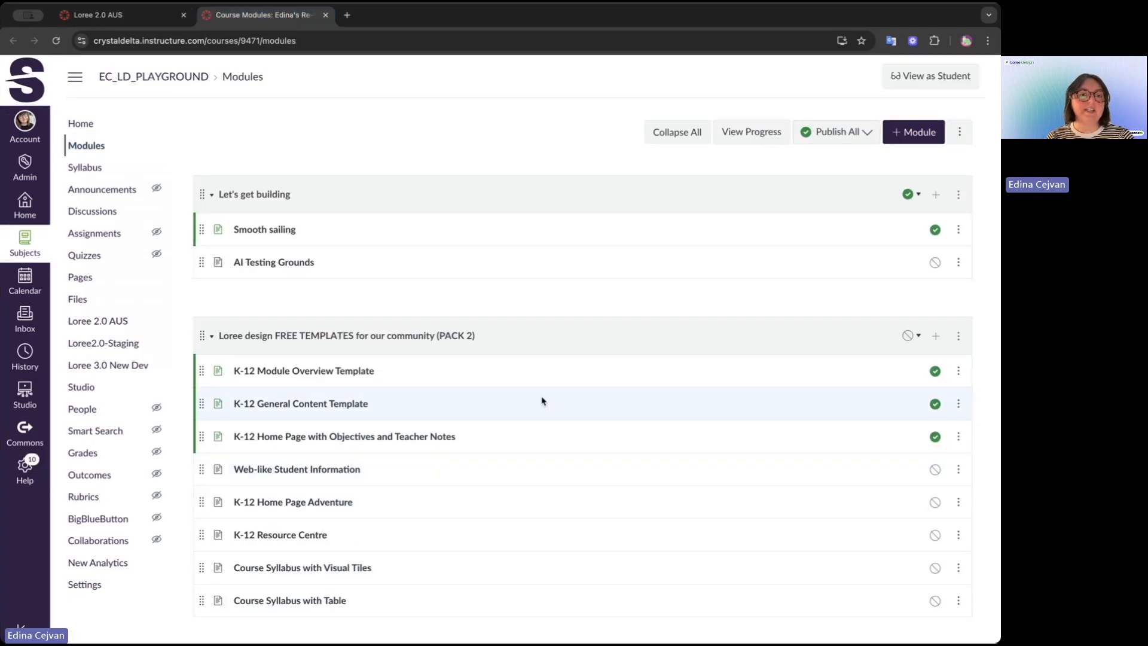
Compare the Canvas Modules list with the module list in Loree 2.0 AUS, and hide the course navigation
scroll(542, 401, down, 10)
scroll(542, 401, up, 15)
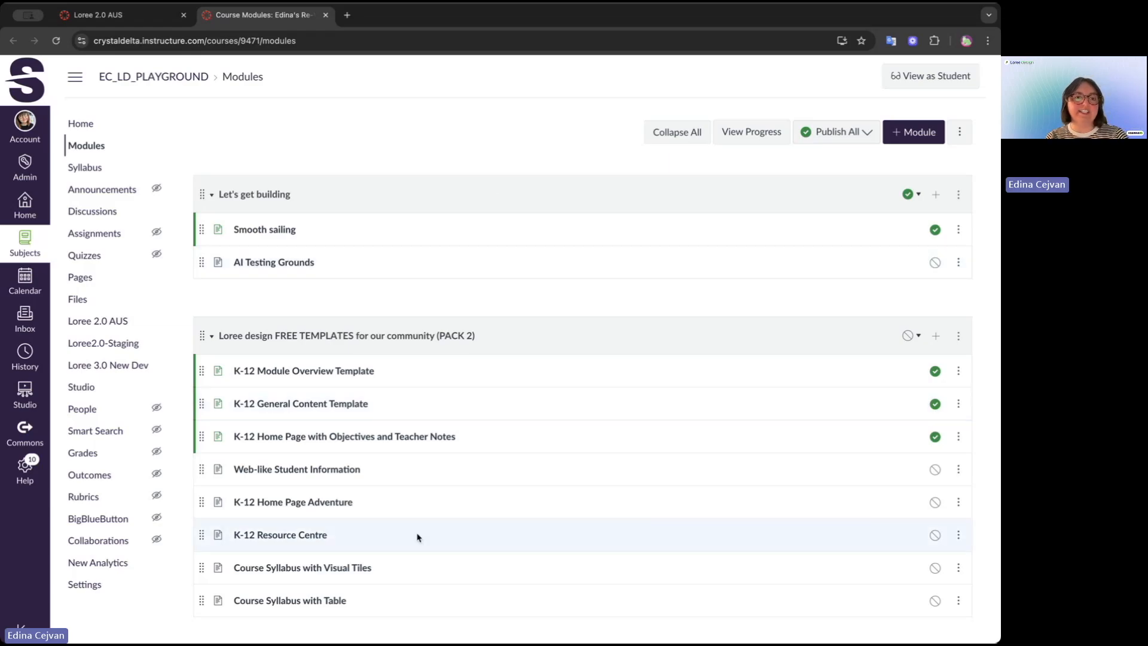
click(151, 17)
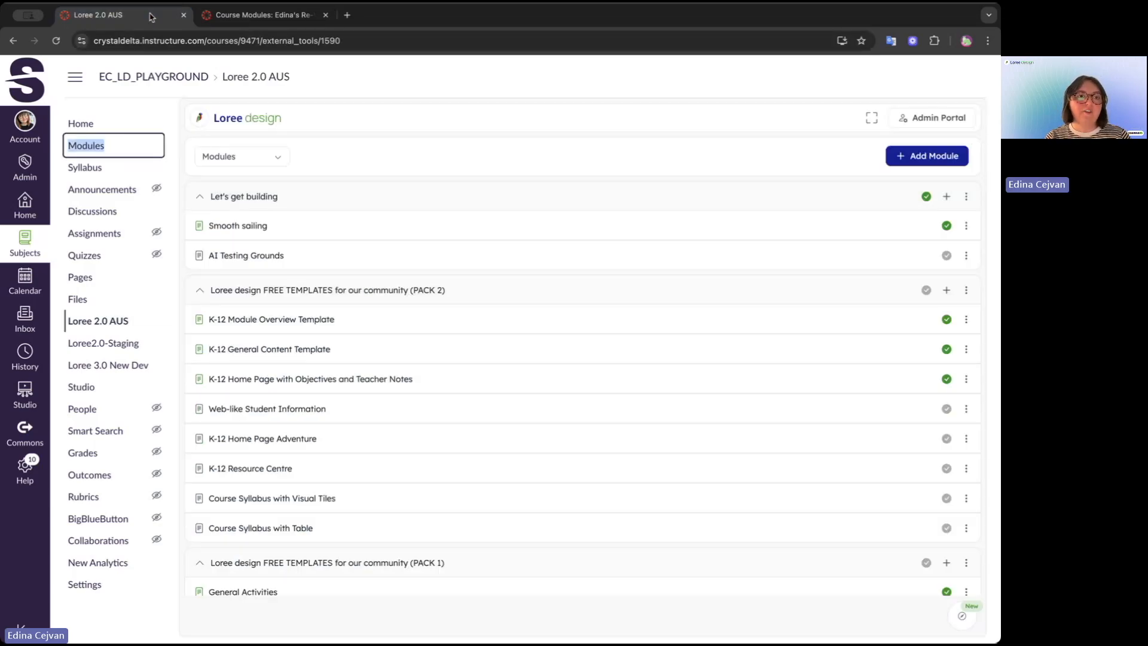
scroll(553, 349, down, 1)
scroll(553, 349, down, 4)
scroll(553, 350, up, 5)
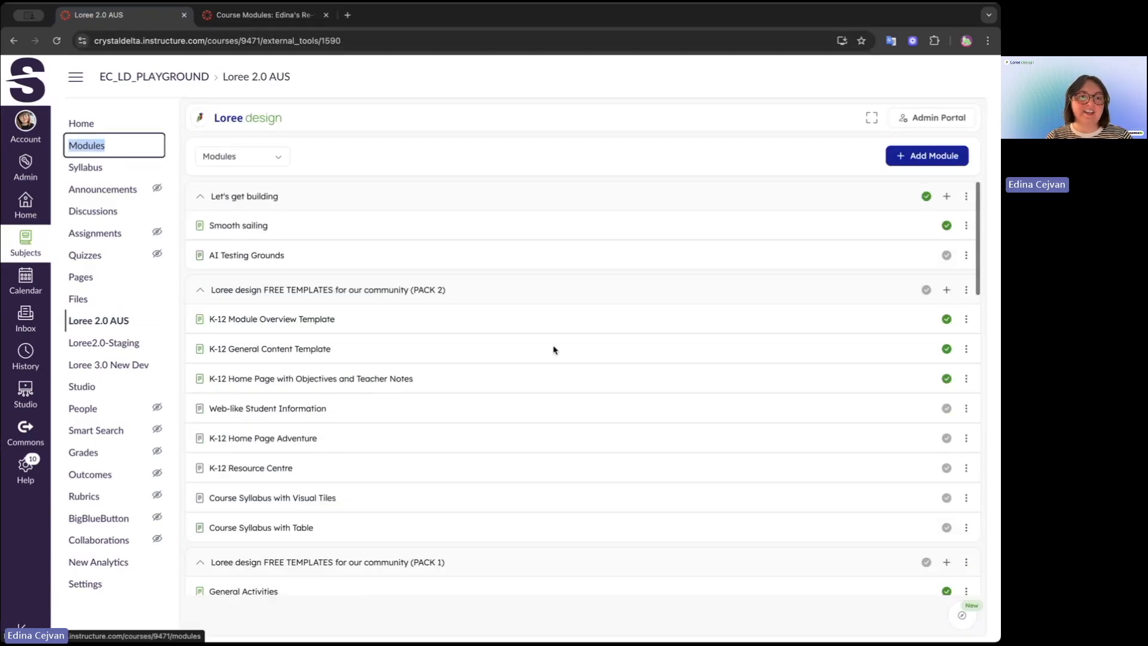
scroll(553, 350, down, 7)
scroll(553, 349, up, 7)
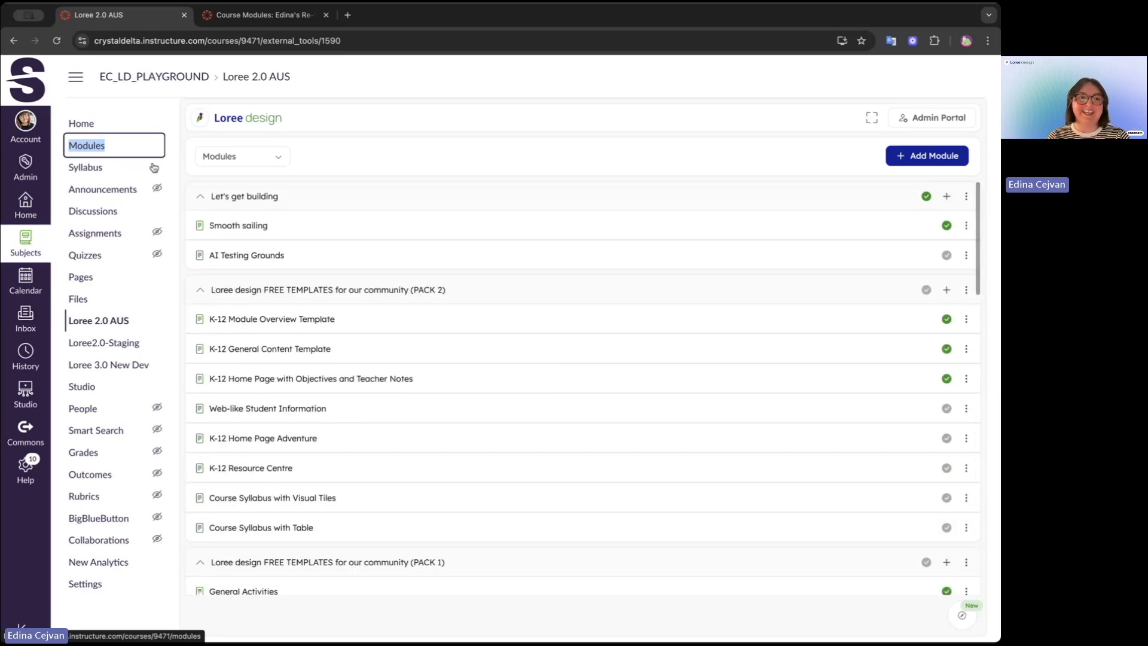
click(77, 77)
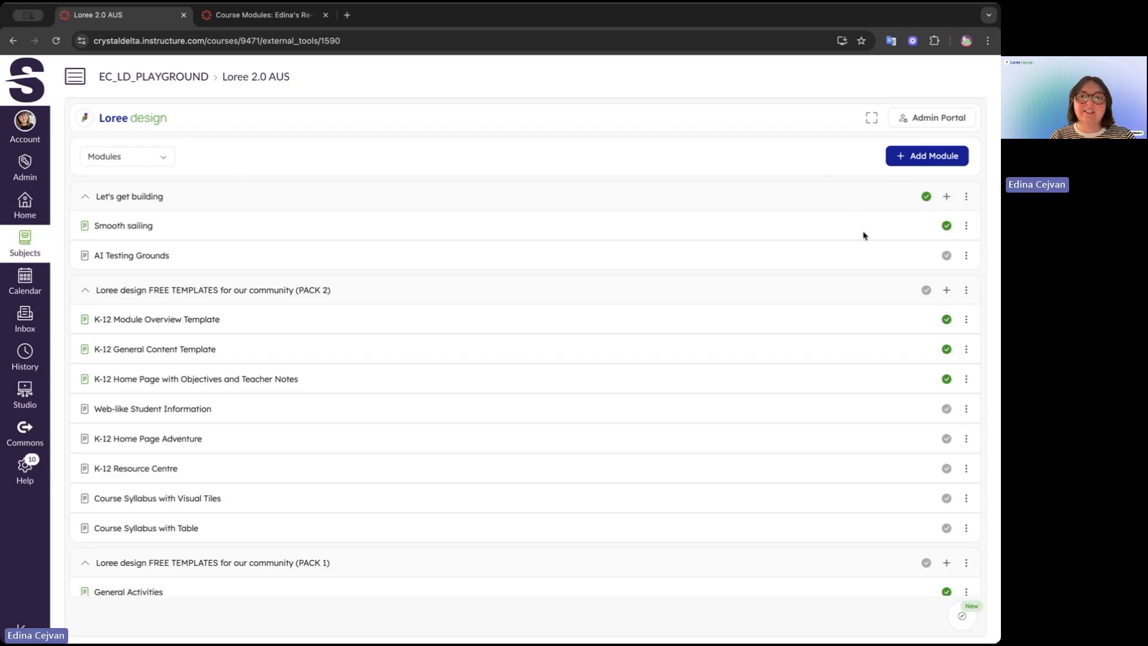
Examine the options for adding an item to the Let's get building module and the content types Loree can list
click(946, 197)
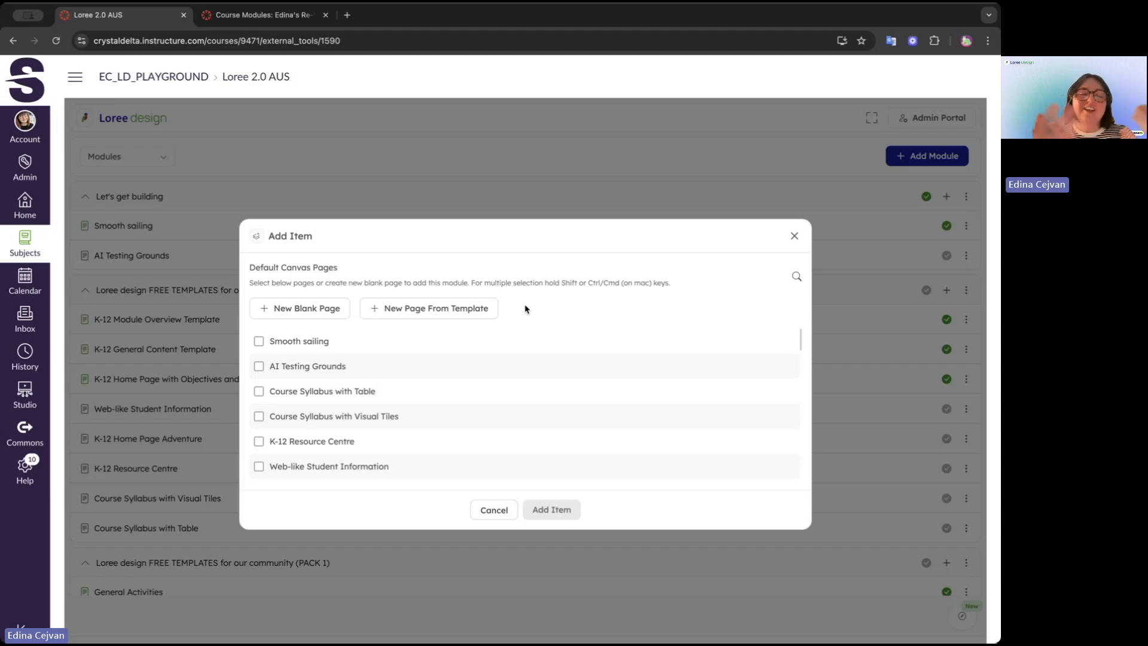
click(793, 237)
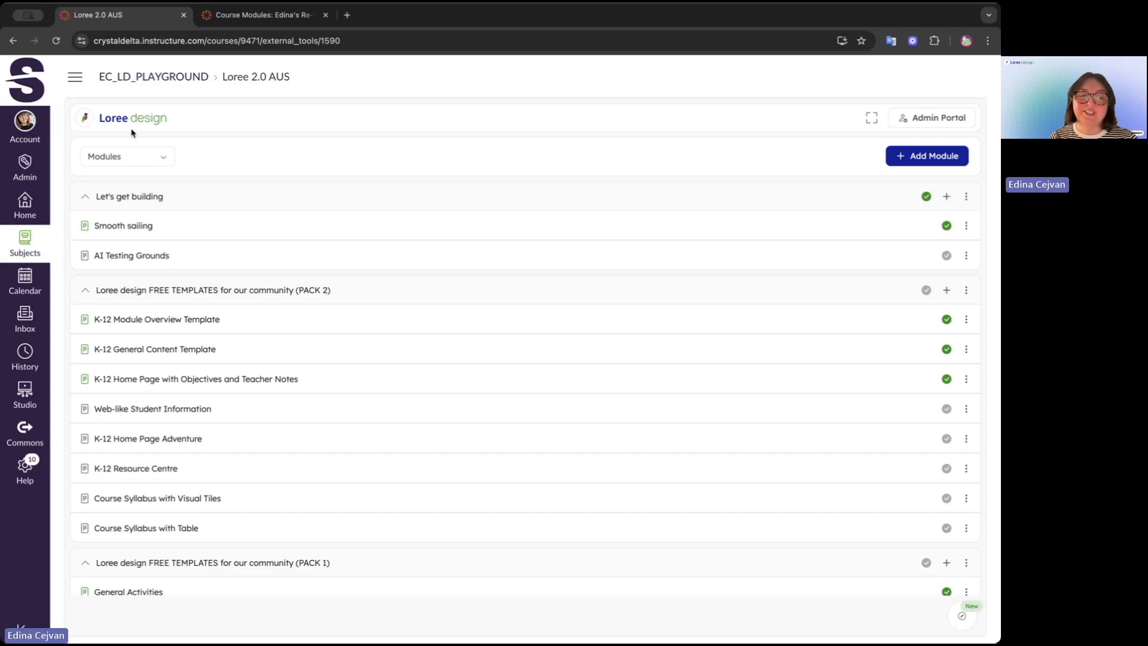
click(158, 158)
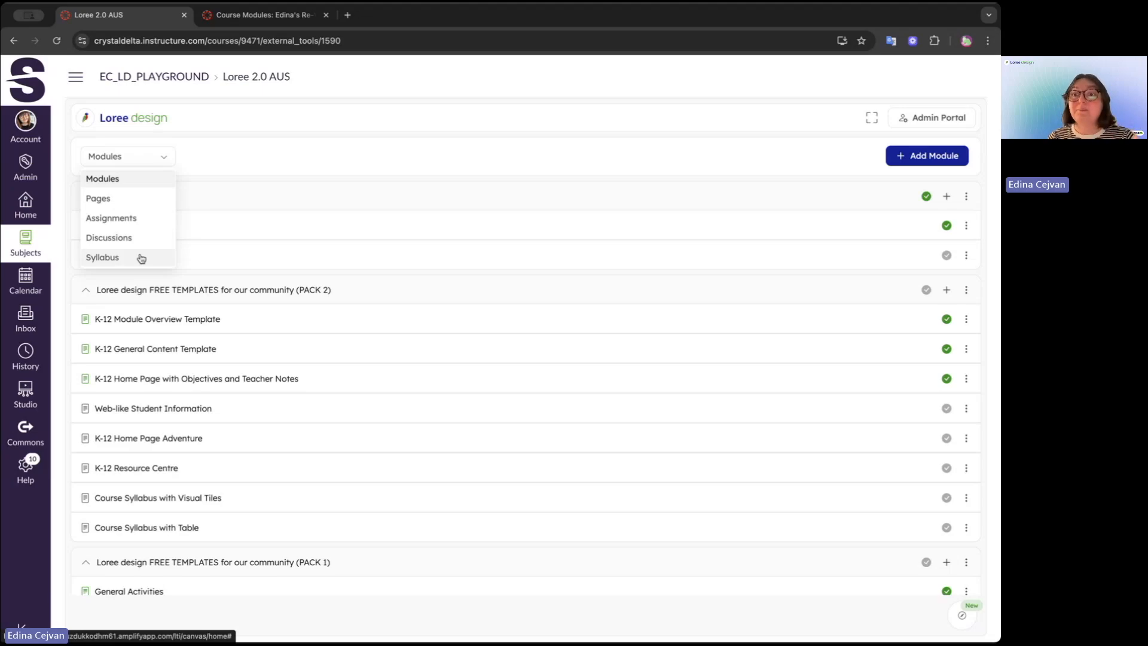
click(250, 160)
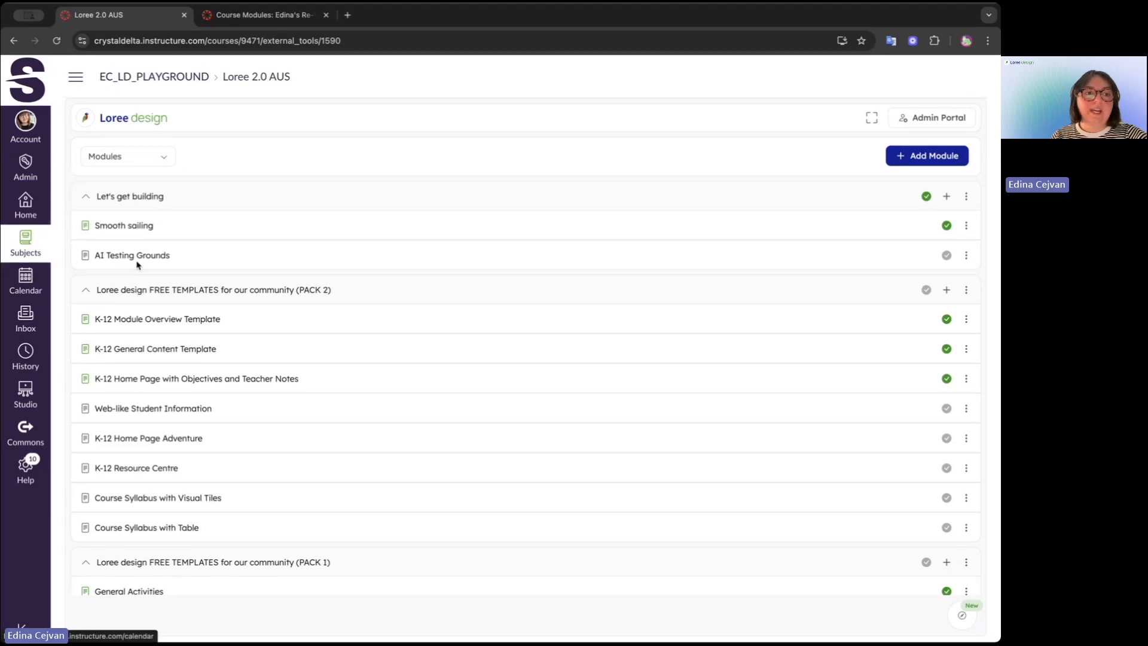
Open the Smooth sailing page in the Loree editor, view the same page in Canvas, and return to the editor
click(124, 227)
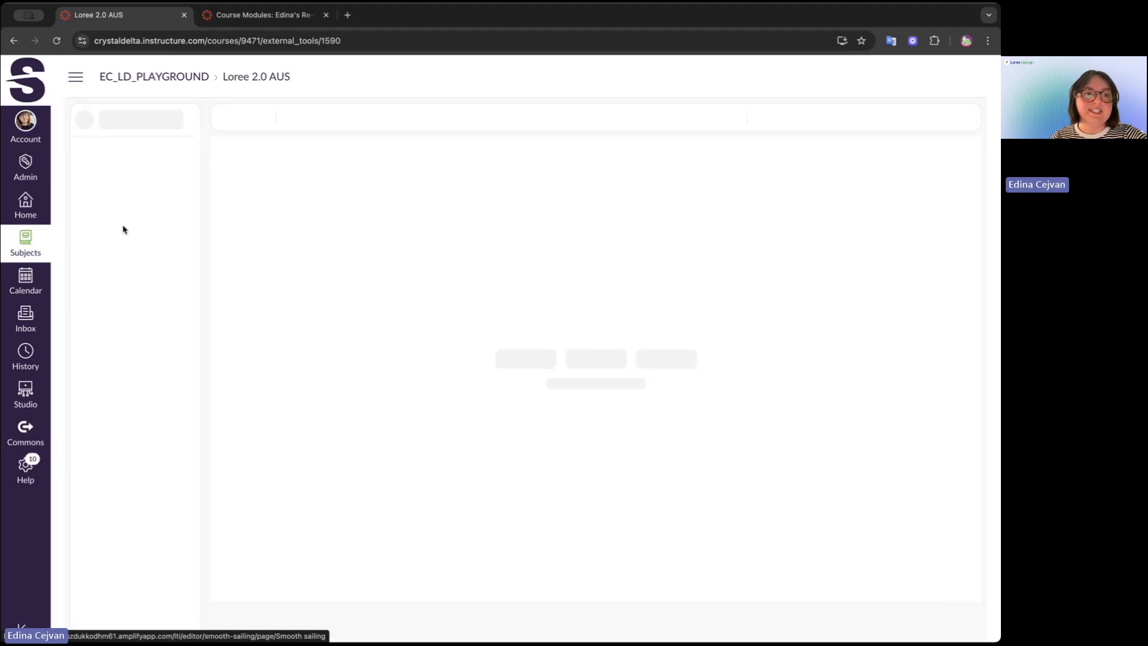
click(293, 20)
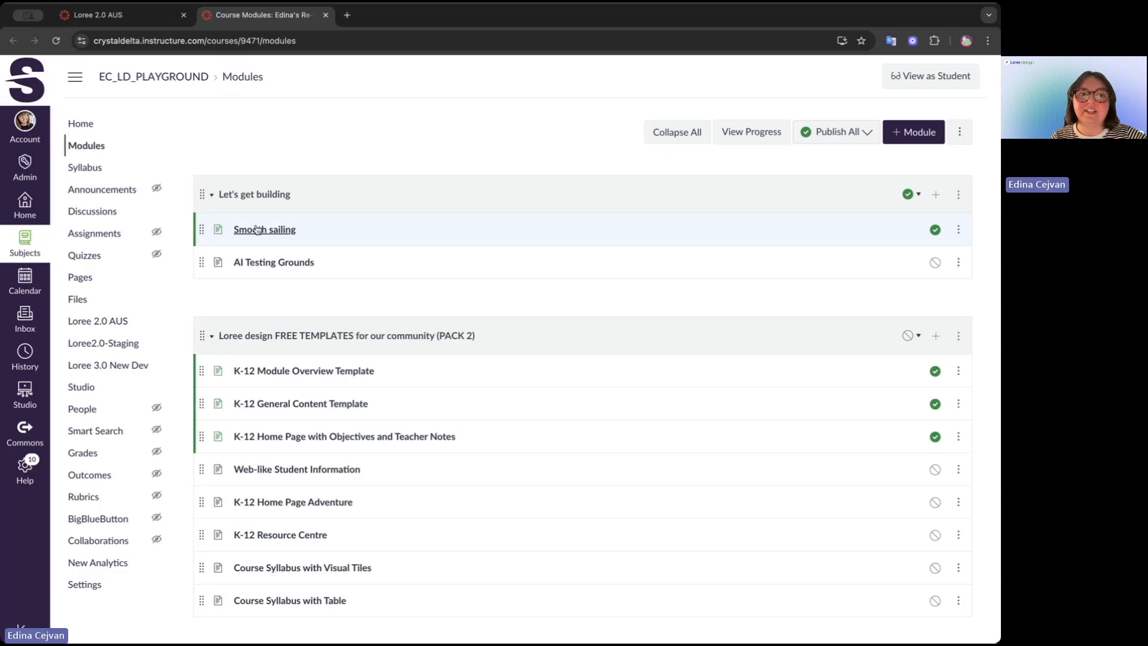
click(268, 232)
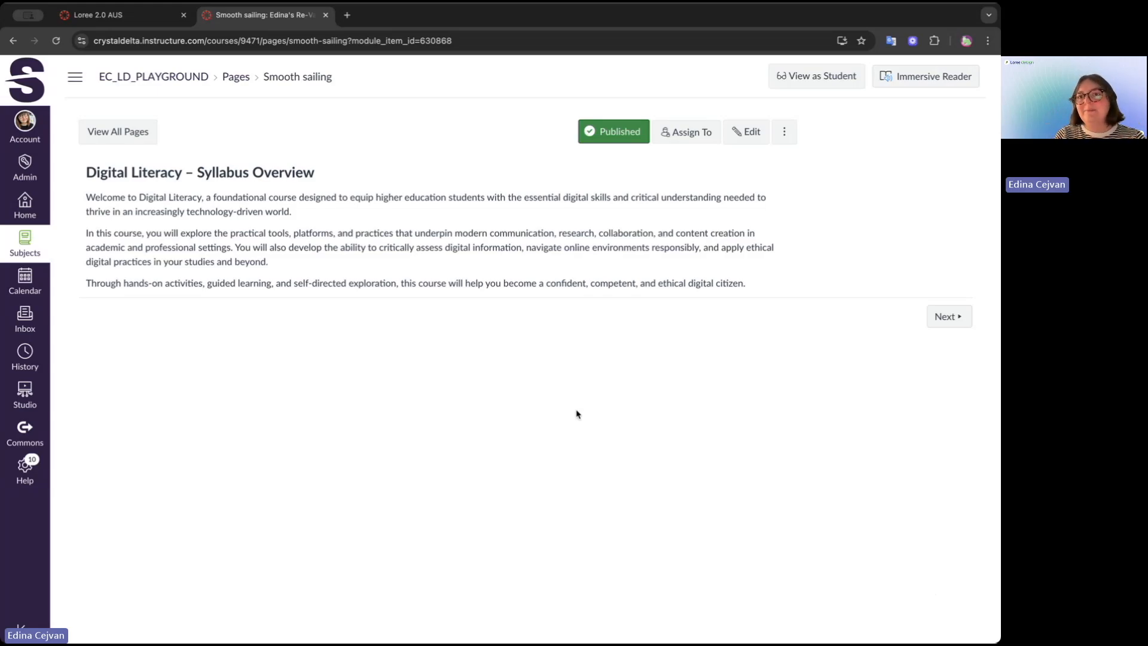
key(ctrl+Tab)
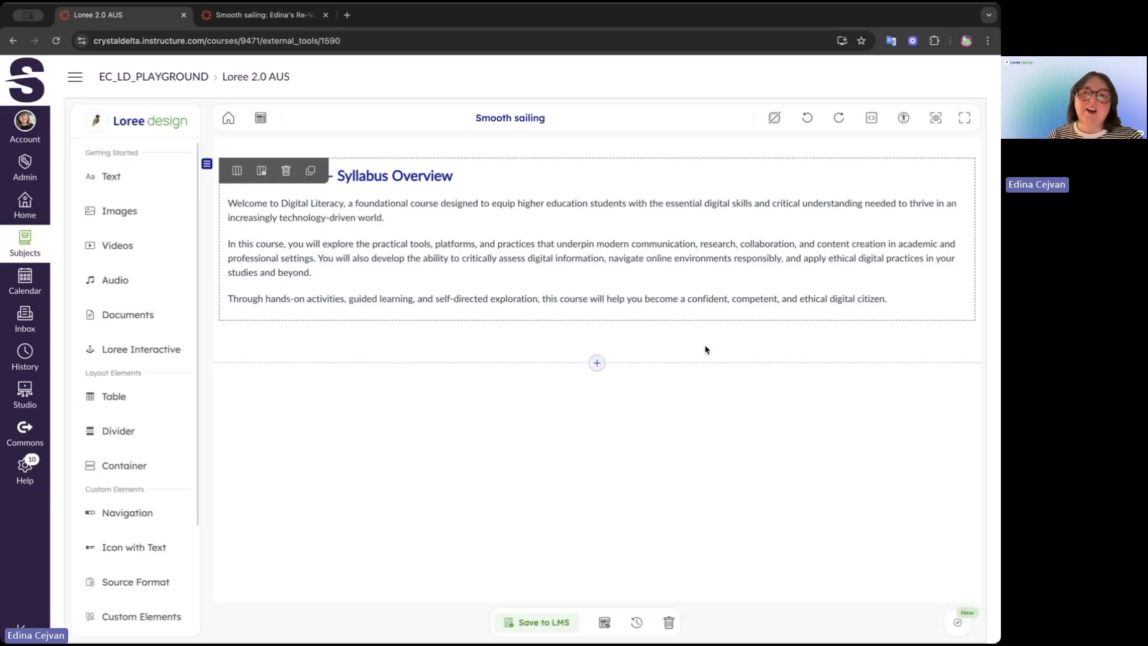
Turn on the element outlines on the Smooth sailing page and inspect its heading and paragraph elements
click(774, 117)
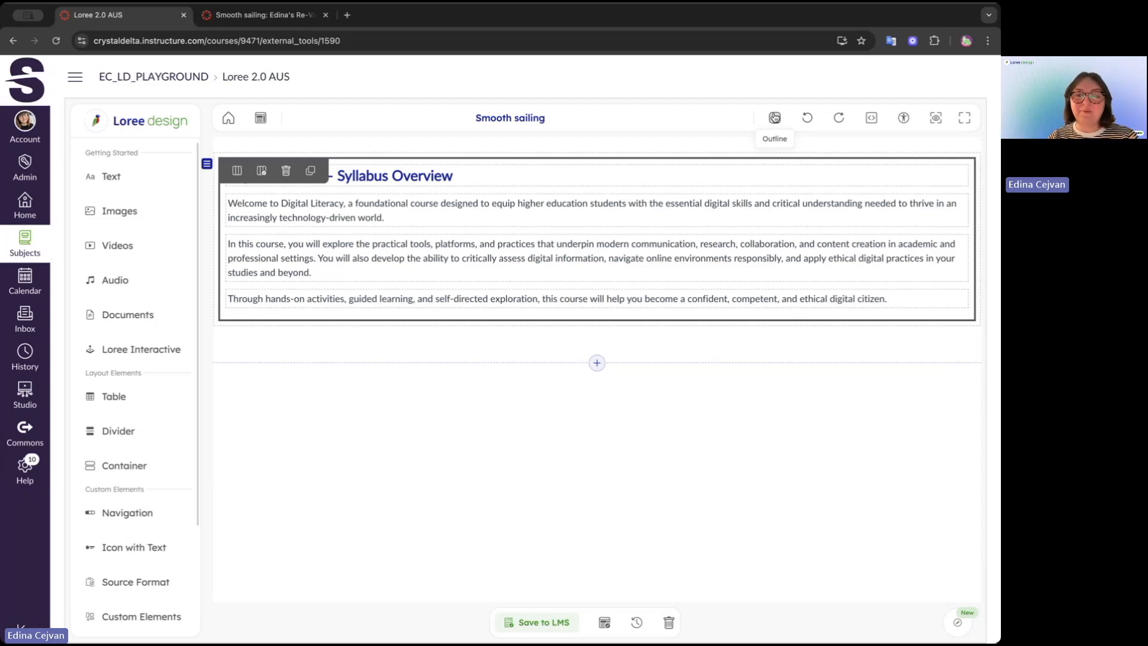
click(499, 171)
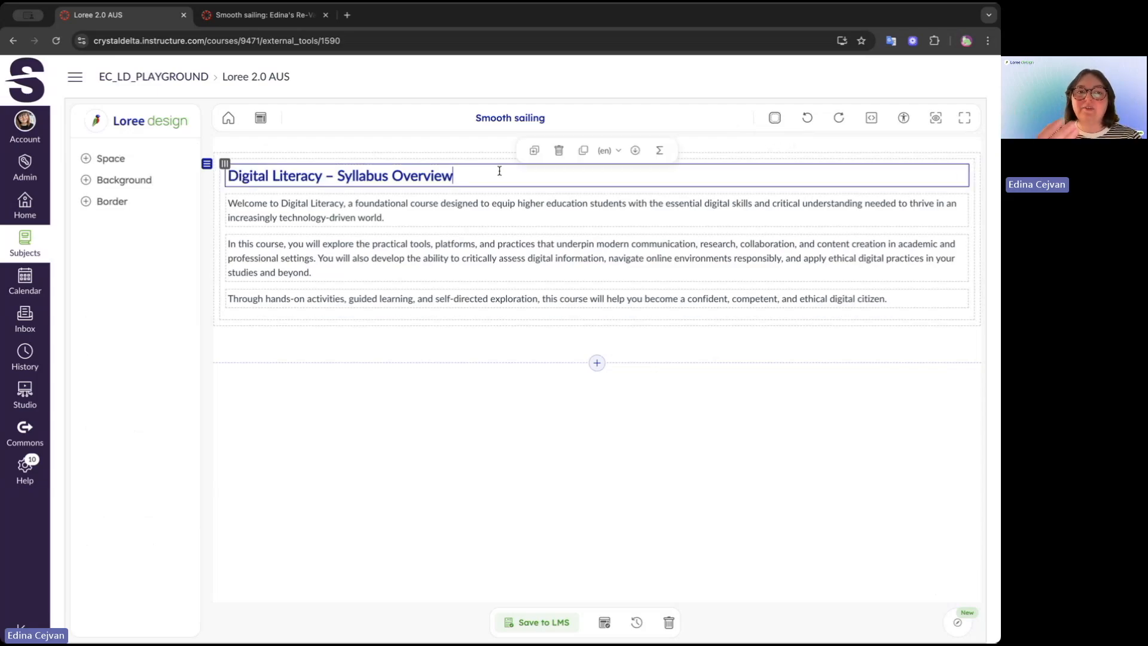
click(424, 299)
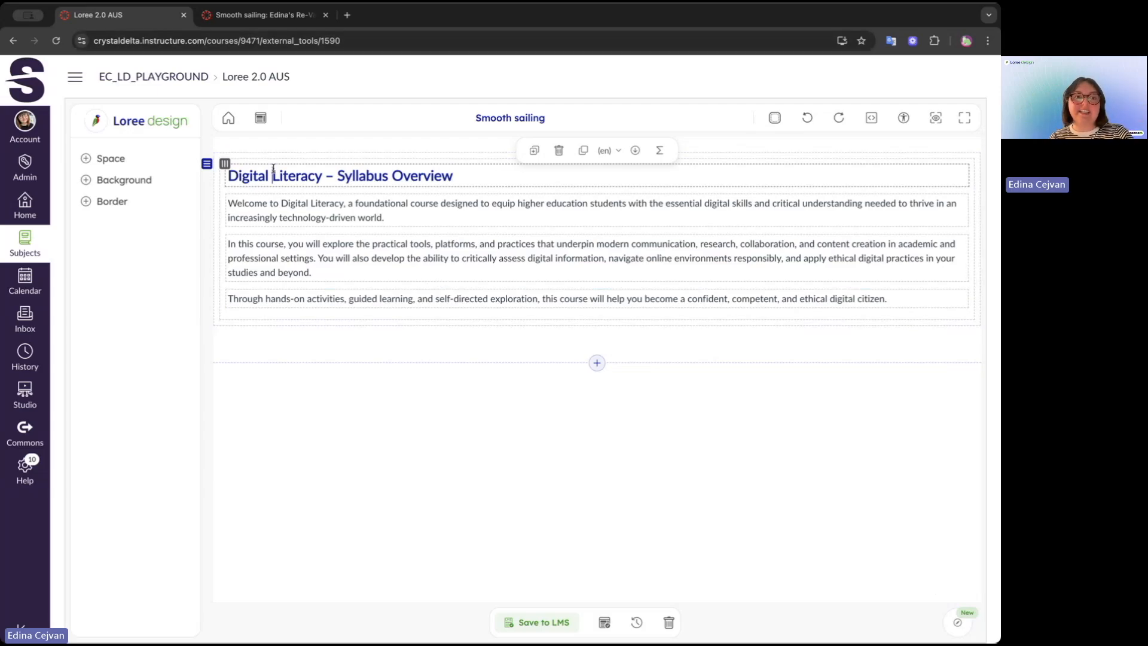
click(279, 217)
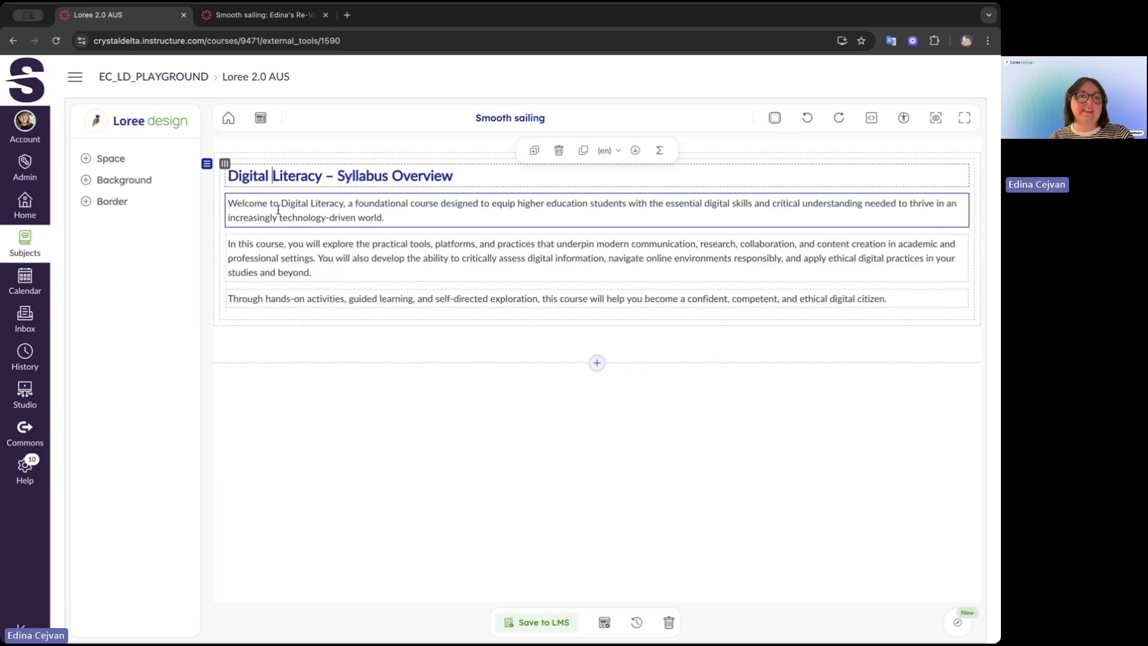
Change the row holding the syllabus overview text to a two-column layout split 60/40
click(214, 202)
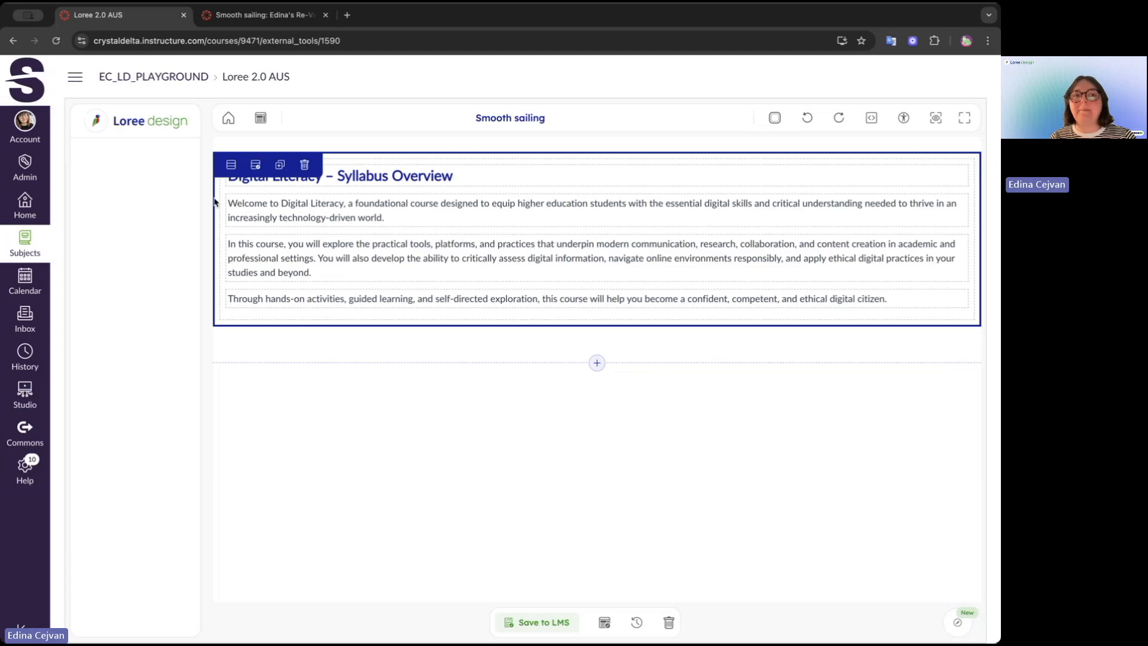
click(231, 166)
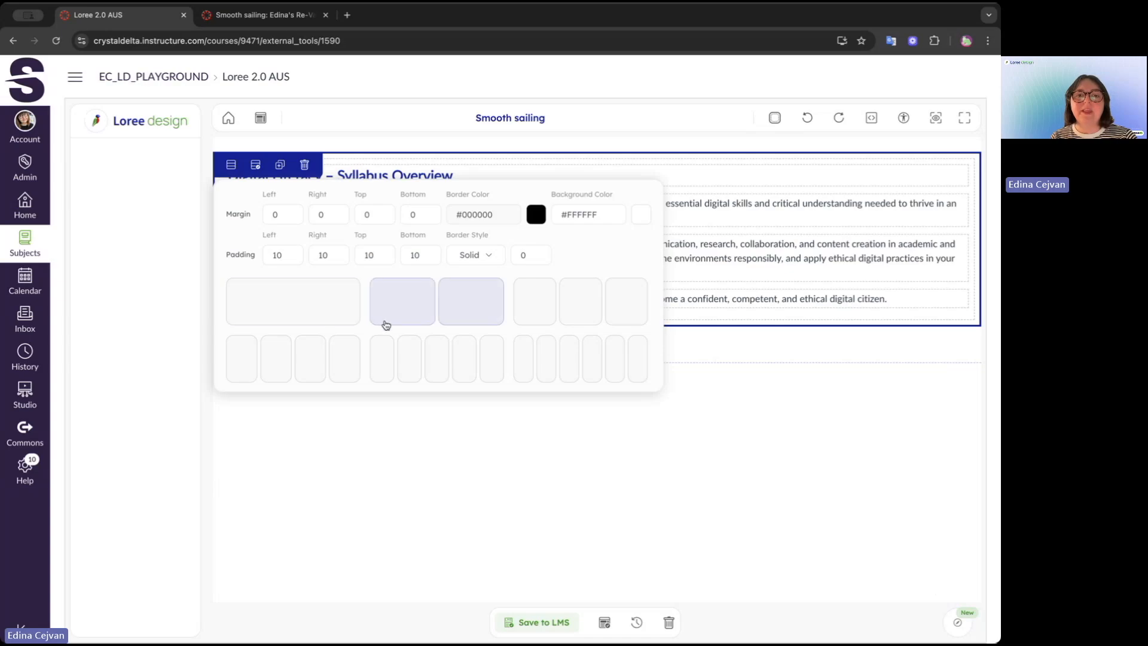
click(493, 309)
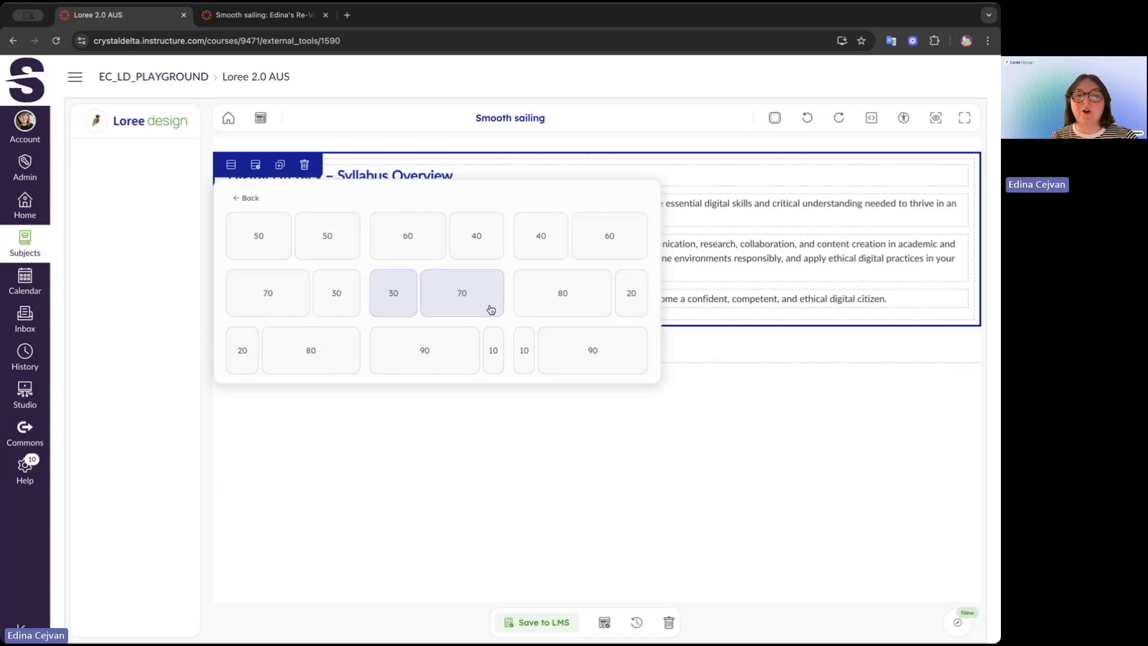
click(489, 245)
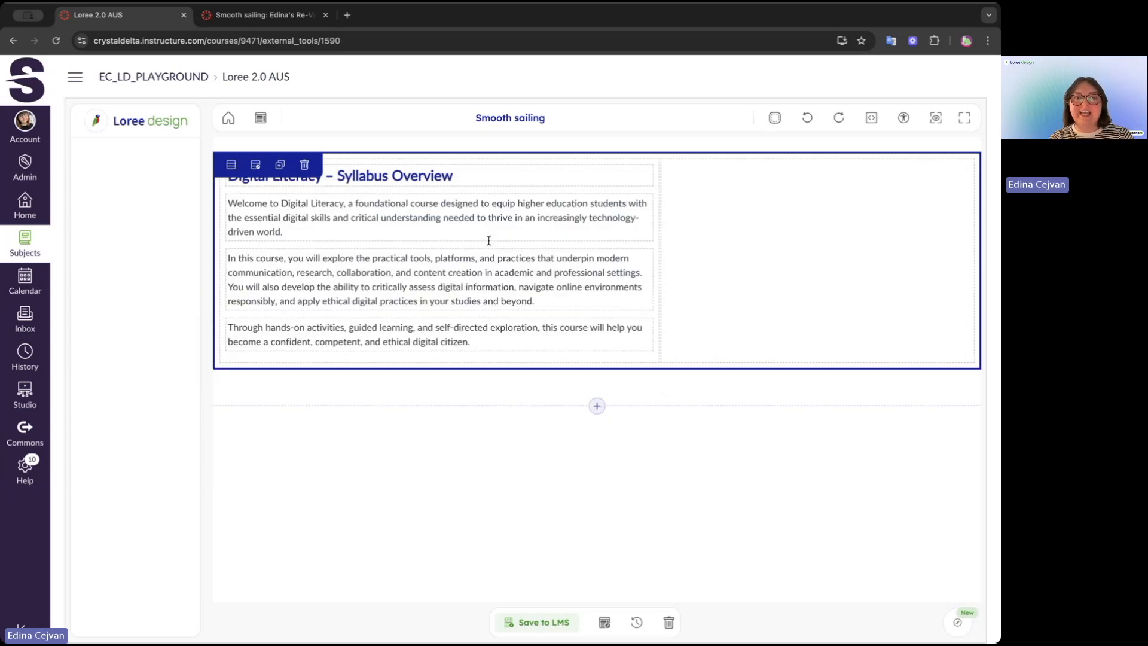
Insert an Image element into the empty column beside the syllabus overview text
click(797, 254)
click(132, 219)
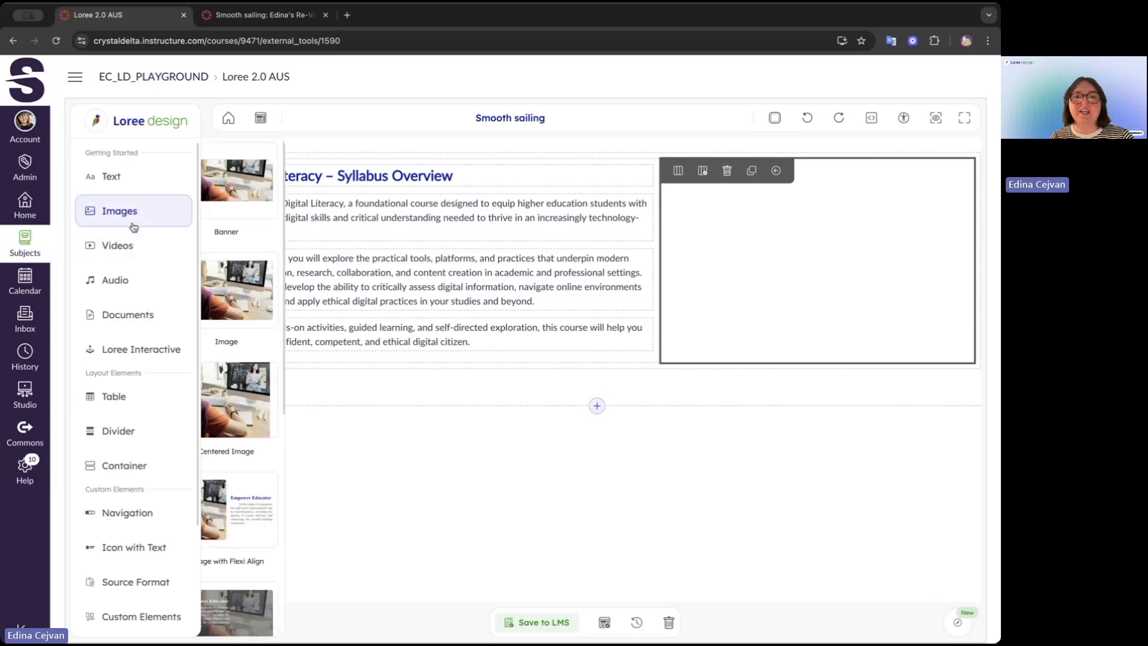
click(258, 290)
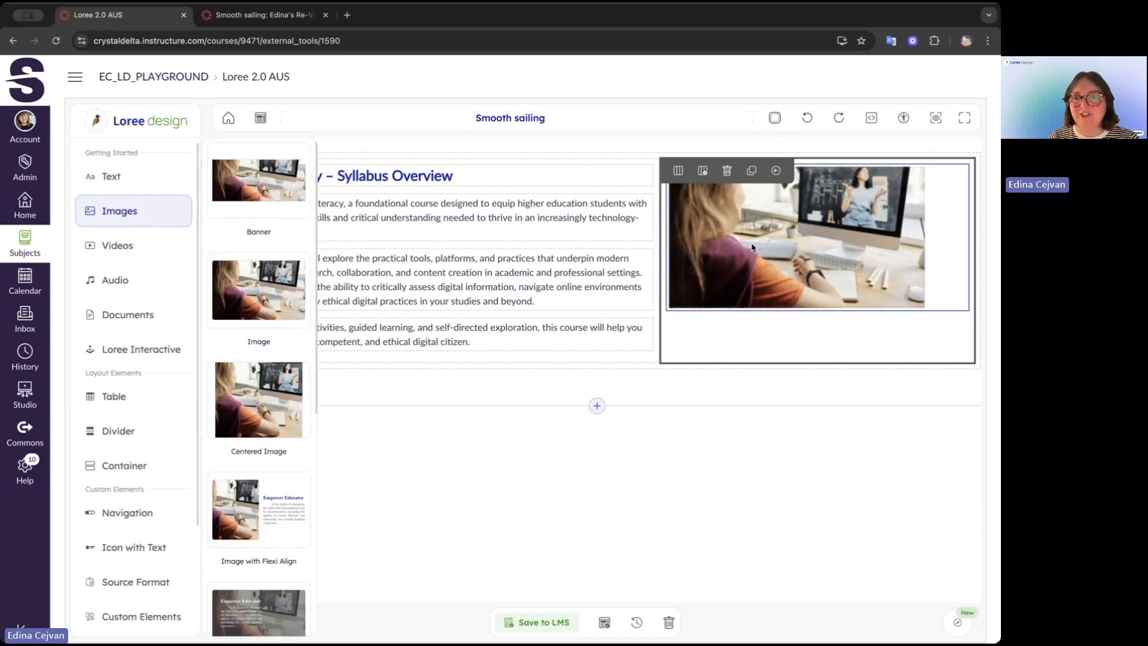
Open the image picker for the placeholder image and browse the available course images and icons
double_click(836, 275)
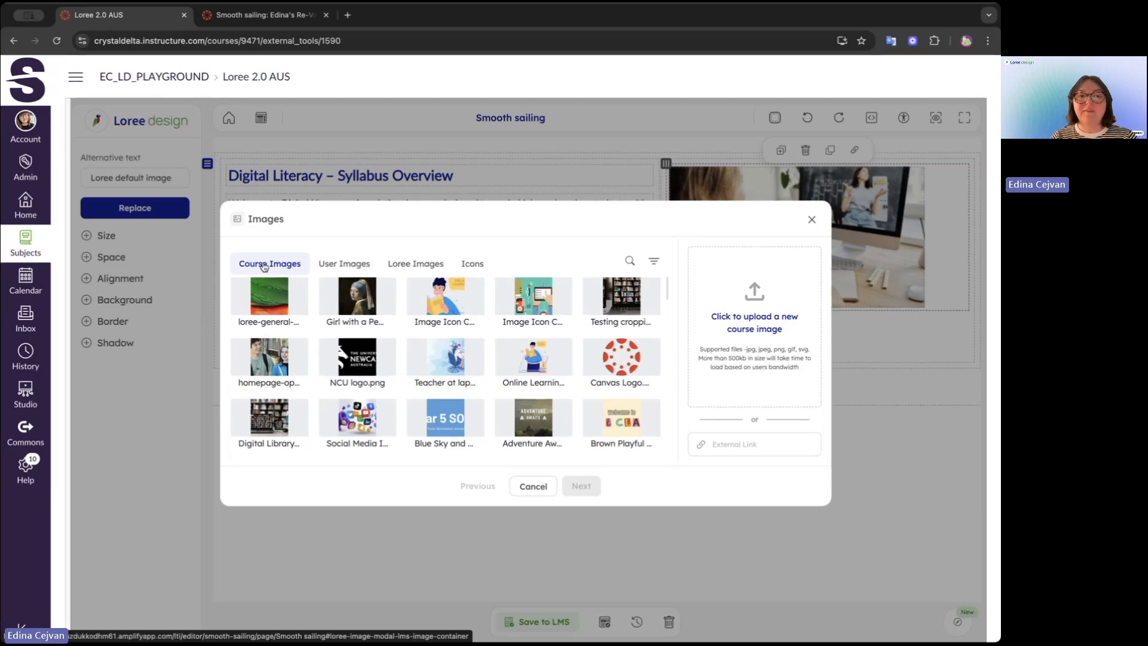
scroll(374, 369, down, 8)
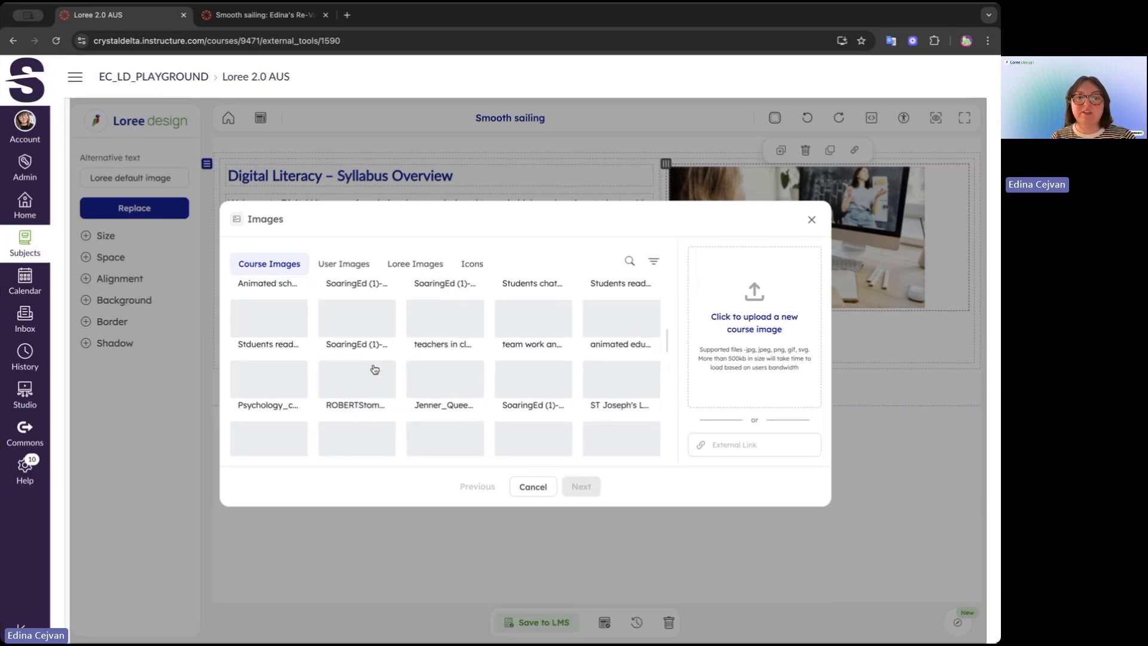
scroll(374, 369, up, 8)
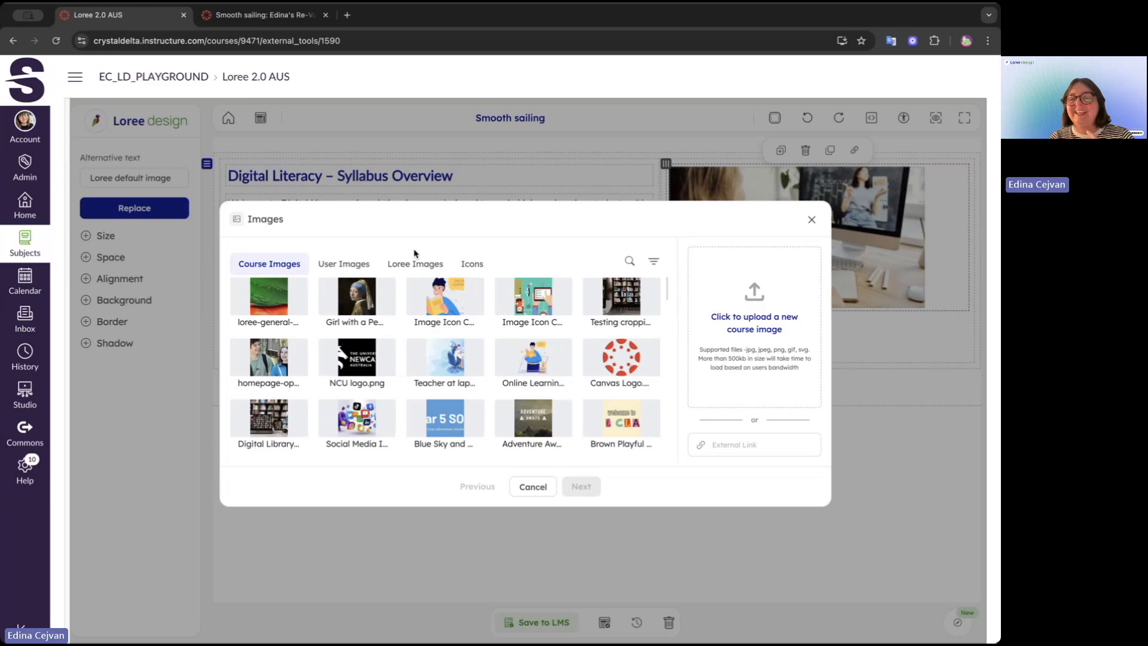
click(470, 265)
scroll(472, 374, down, 10)
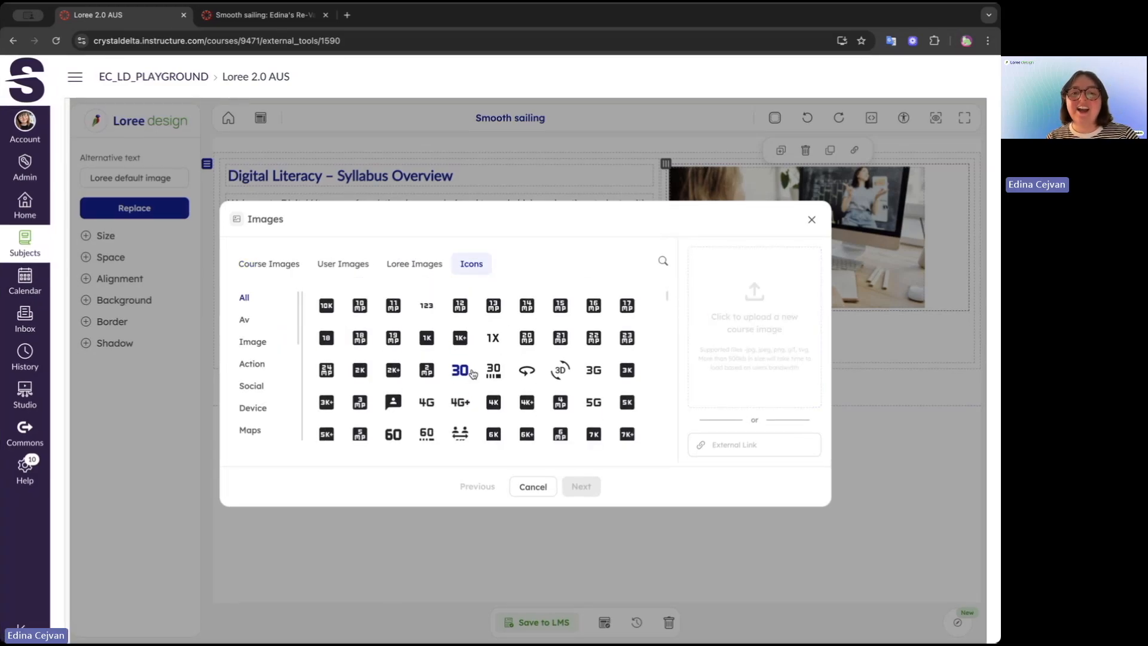
scroll(472, 374, up, 5)
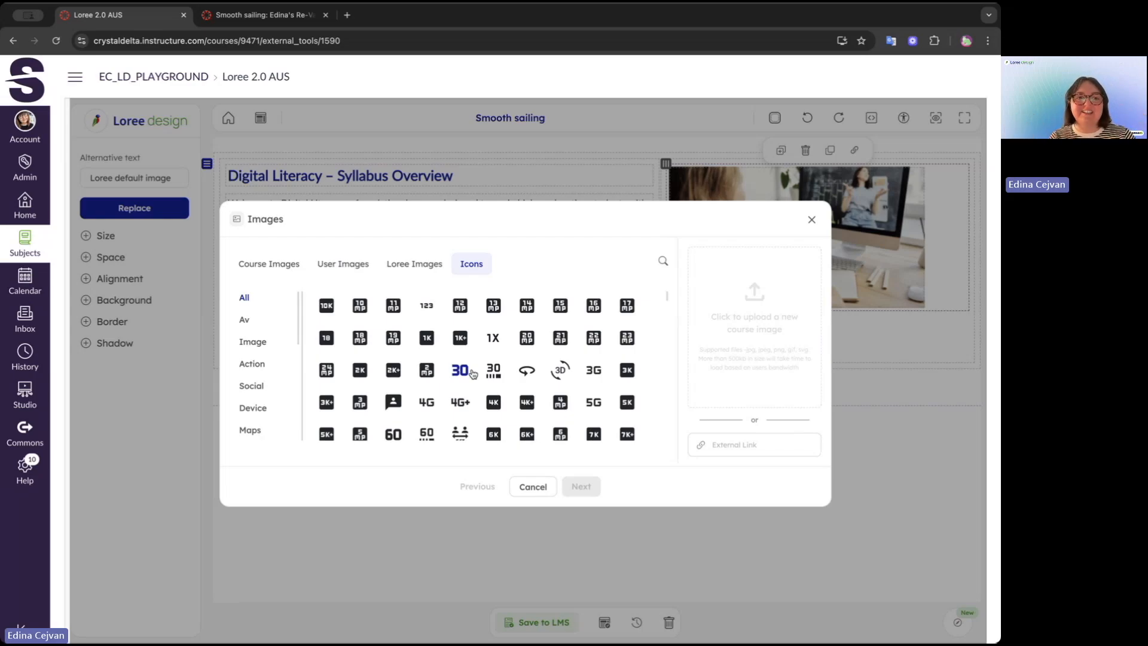
Replace the placeholder image with Digital Library.png from the course images and mark it as decorative
click(266, 263)
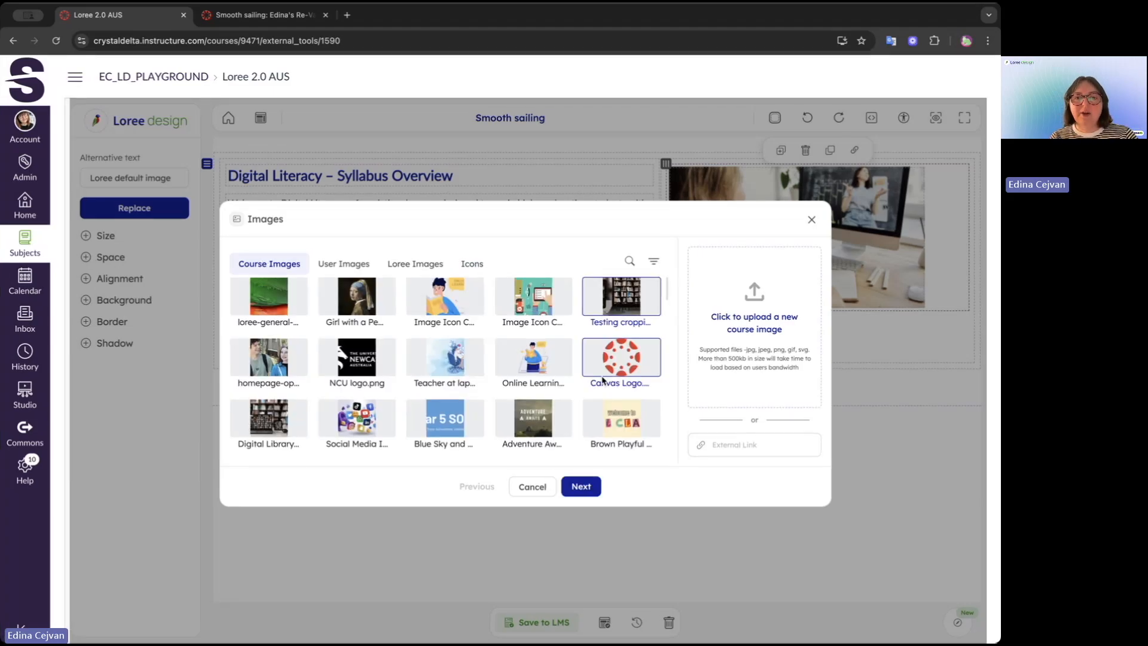
click(276, 413)
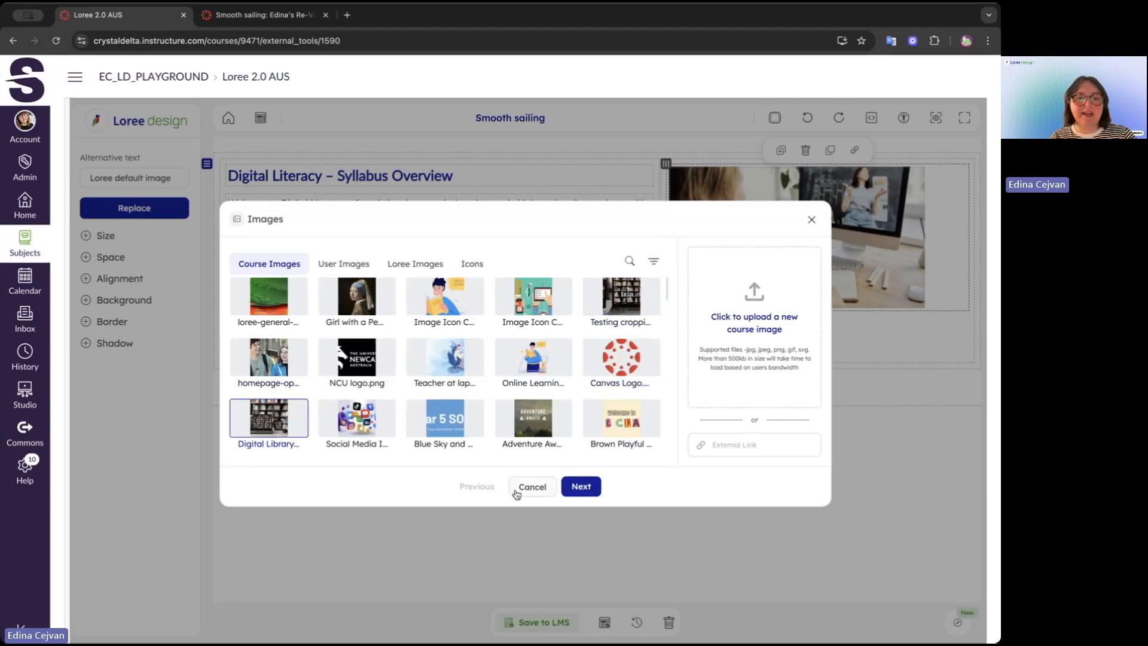
click(585, 487)
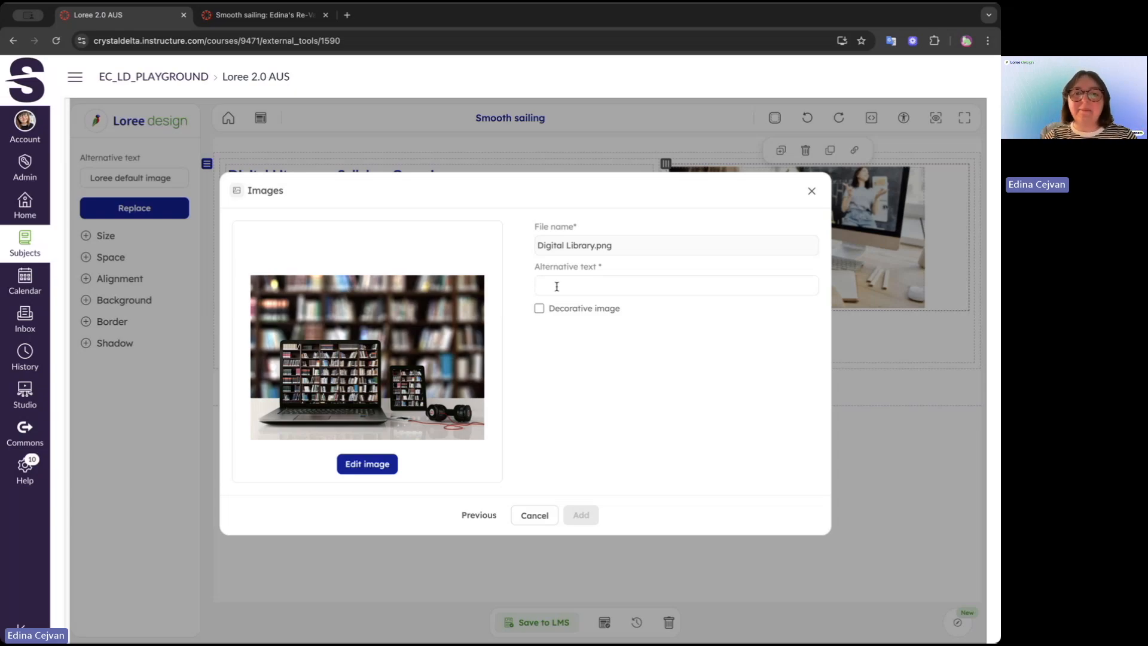
click(557, 287)
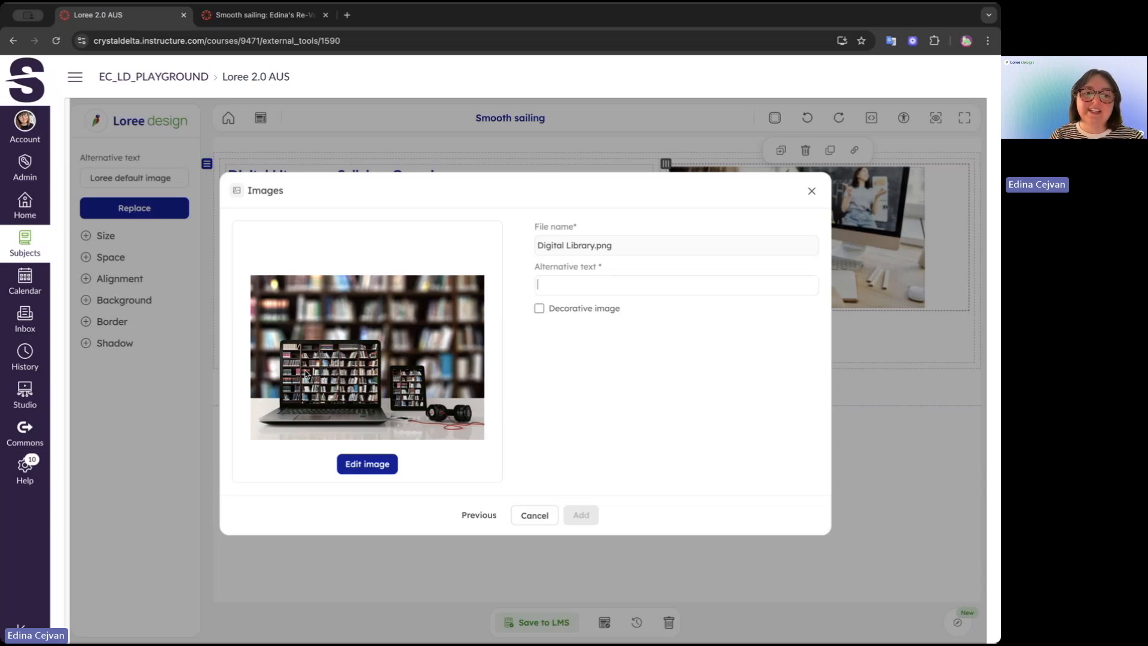
click(540, 309)
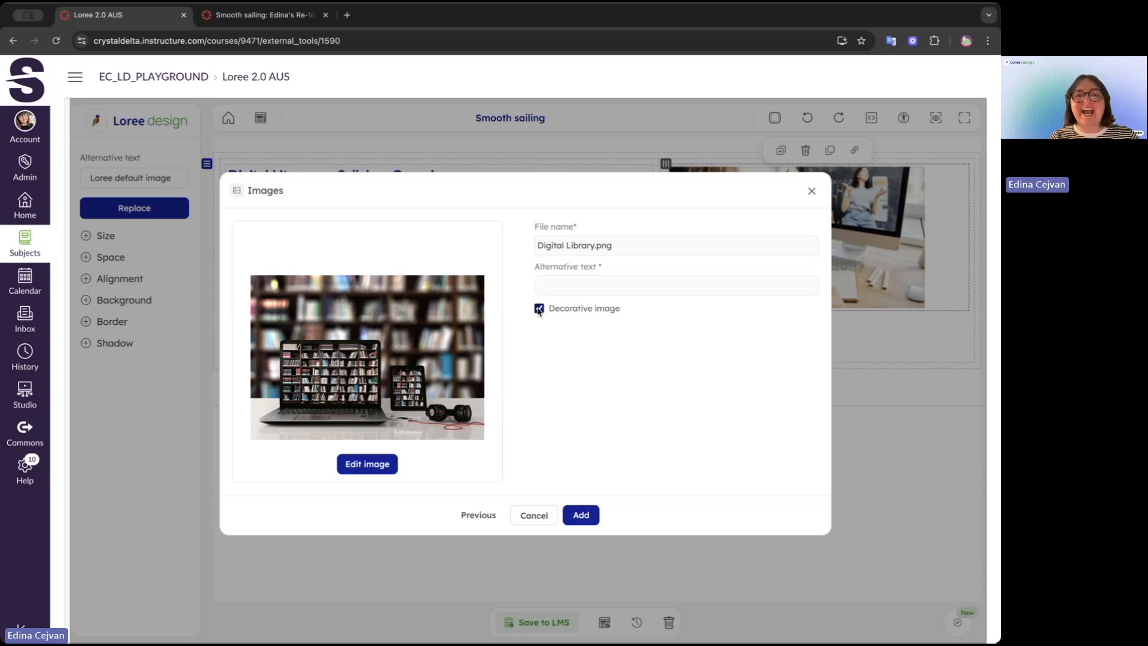
click(579, 513)
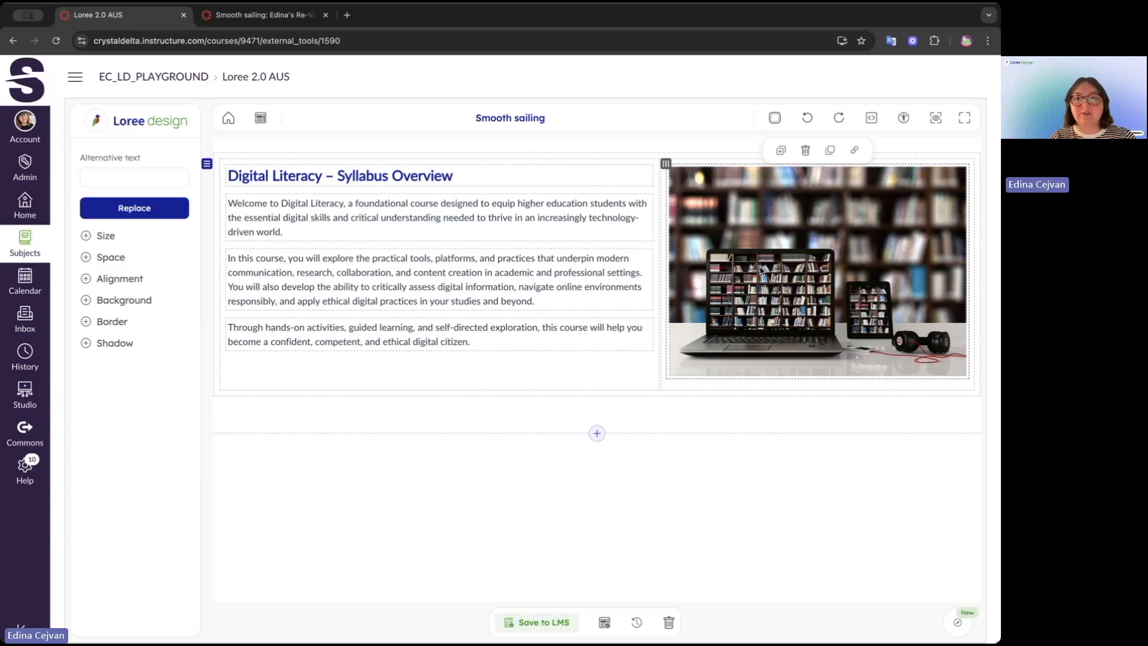
Add a divider to the syllabus text column and move it up to sit directly below the Digital Literacy heading
click(353, 392)
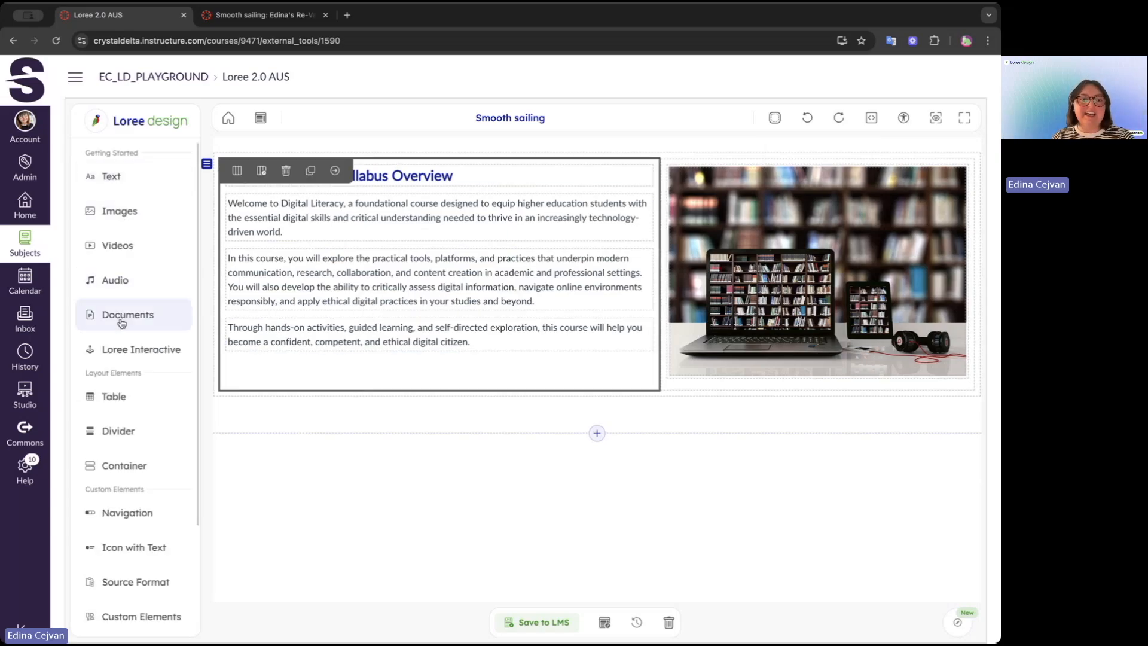
click(118, 432)
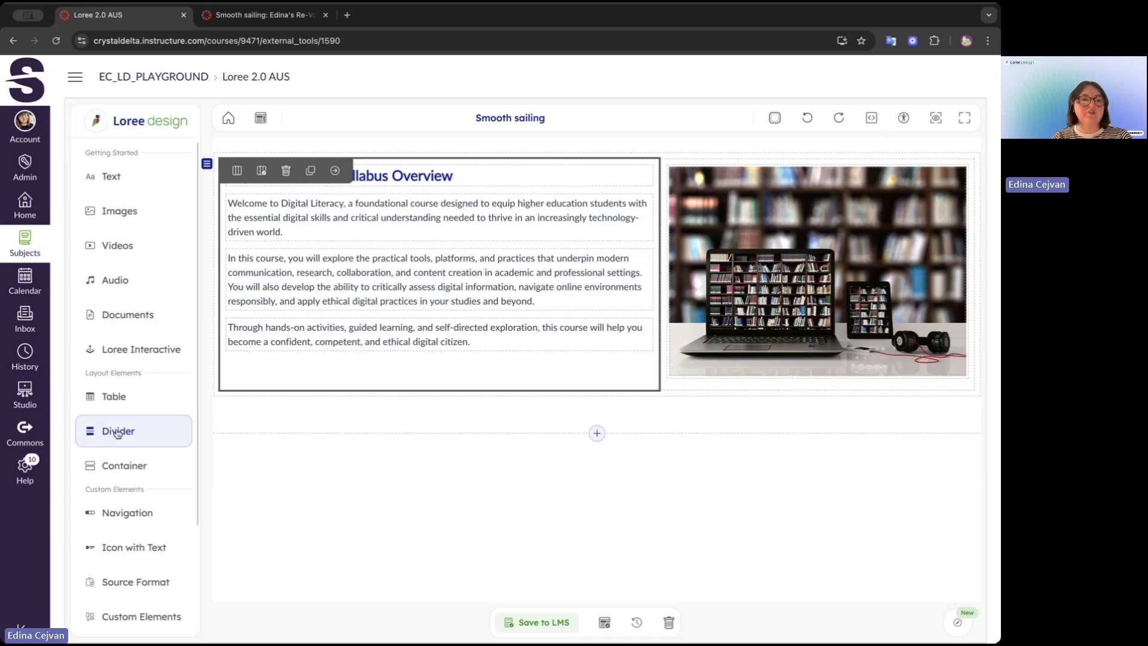
drag(263, 192, 439, 372)
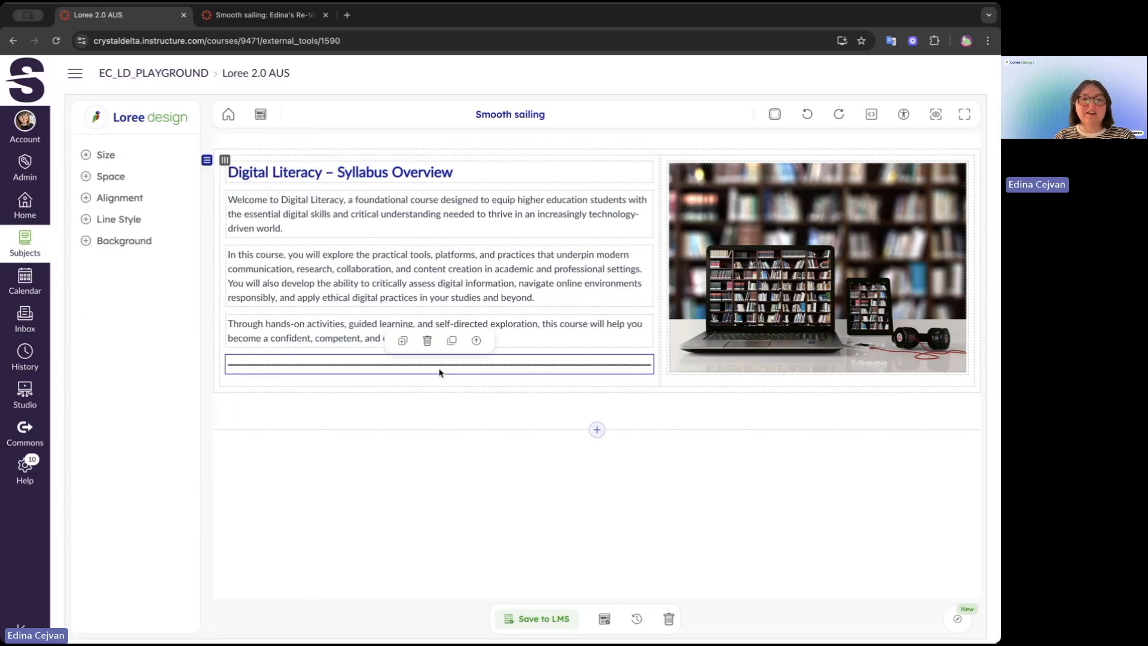
click(476, 342)
click(464, 301)
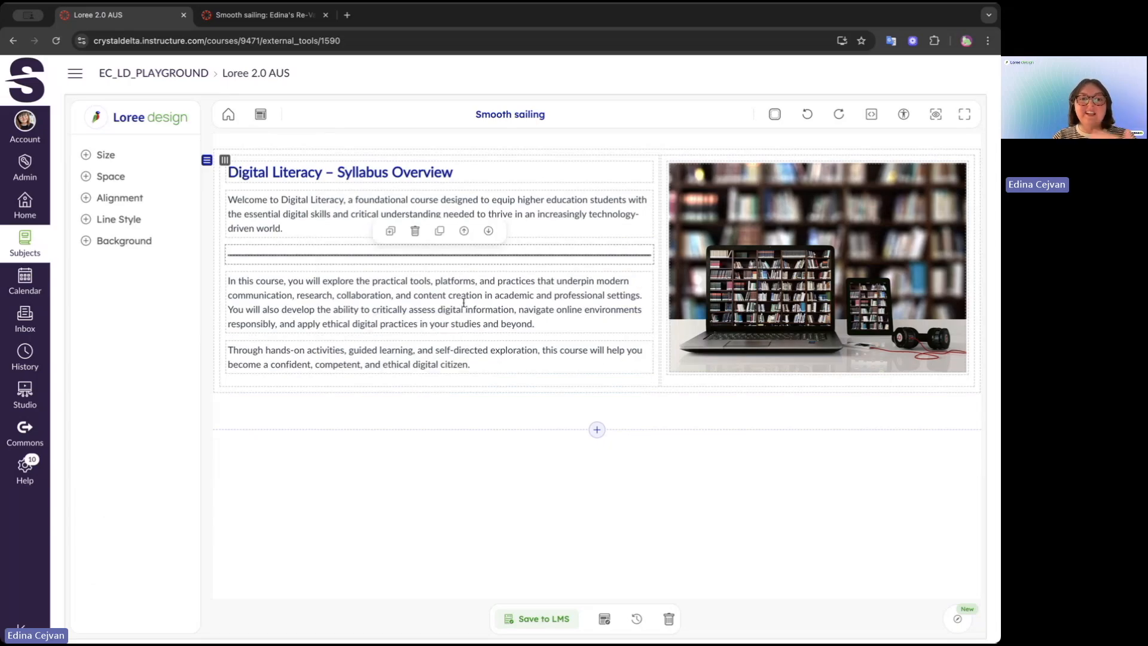
click(463, 230)
Set the bottom margin of the Digital Literacy – Syllabus Overview heading to 0 px
click(316, 164)
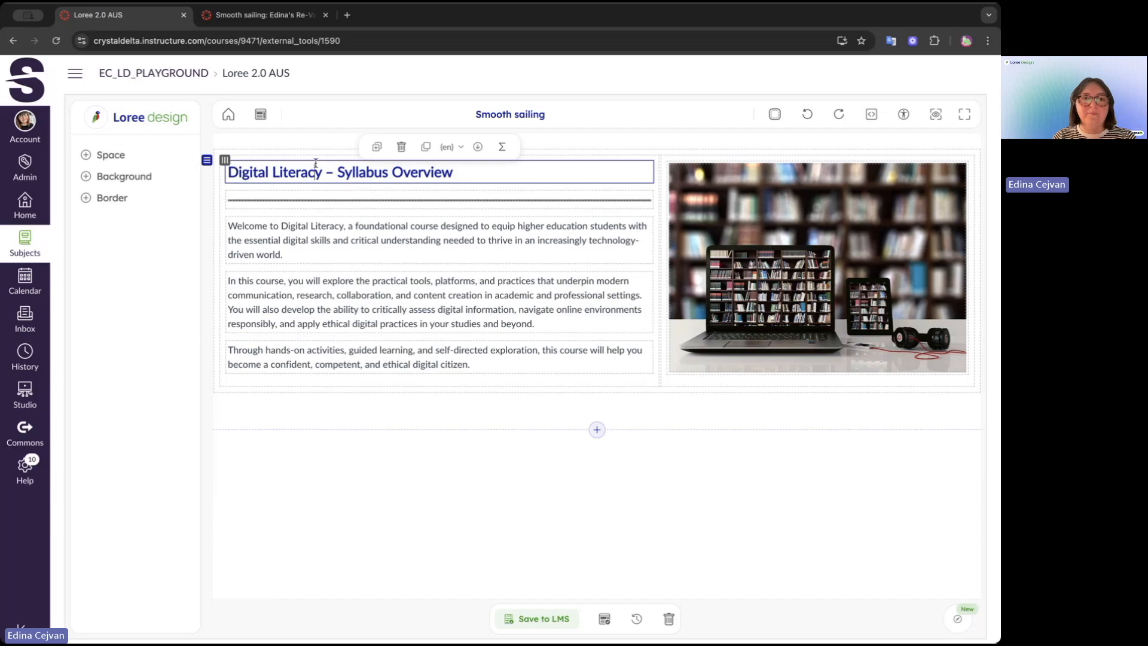
click(110, 154)
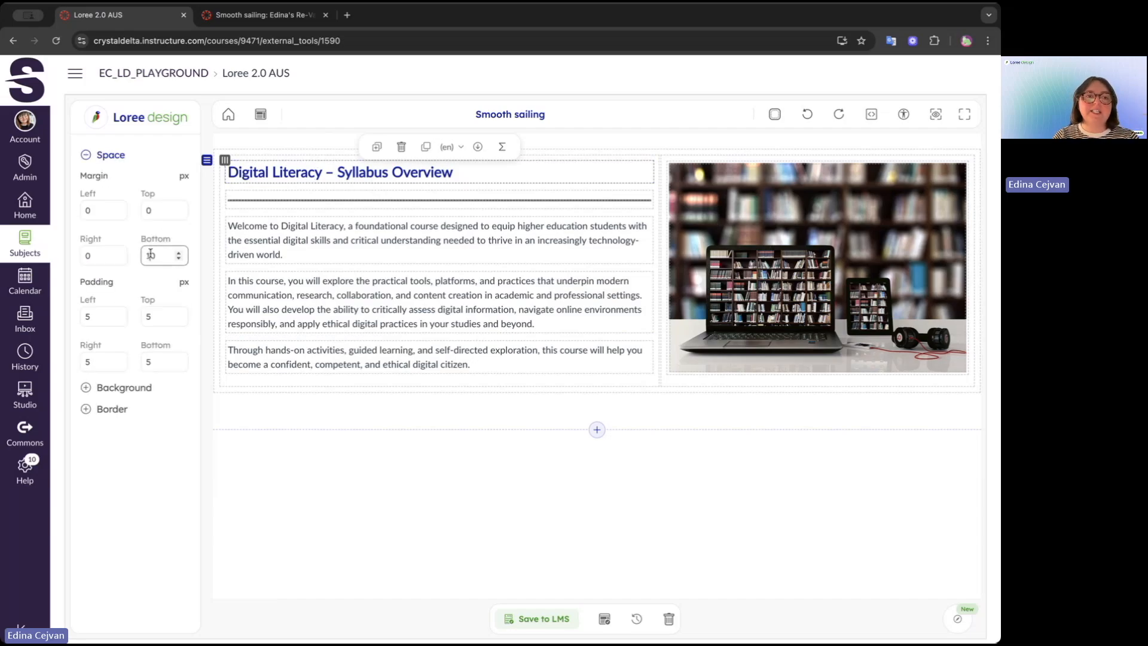
key(BackSpace)
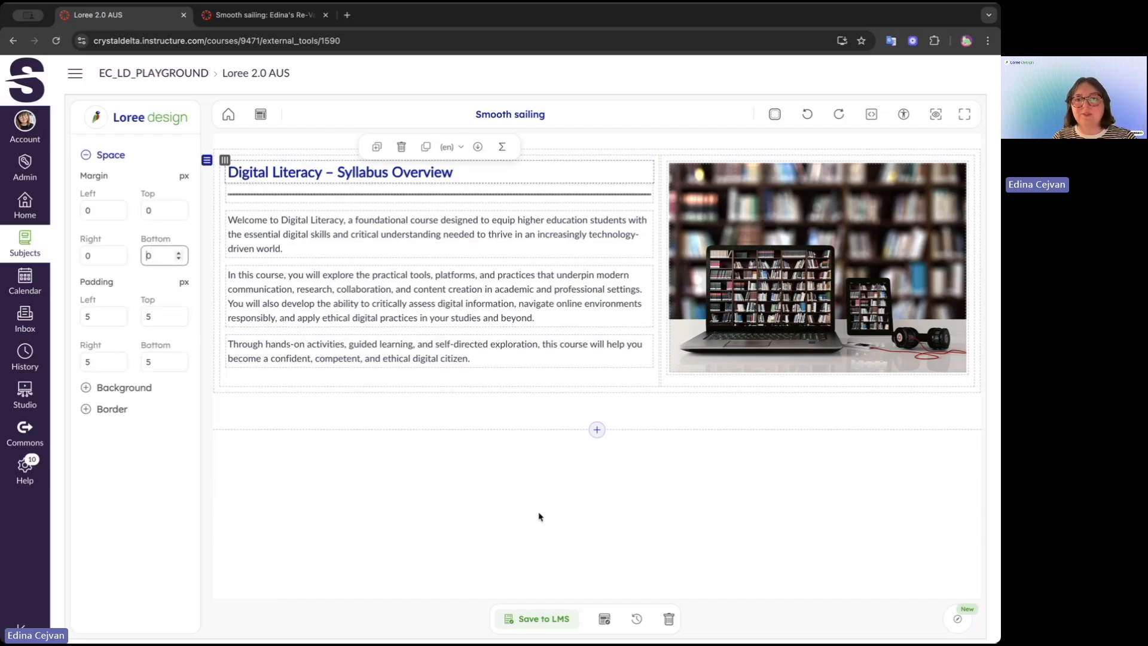
Save the Smooth sailing page to the LMS, reload it in Canvas to check the new design, and return to the editor
click(536, 622)
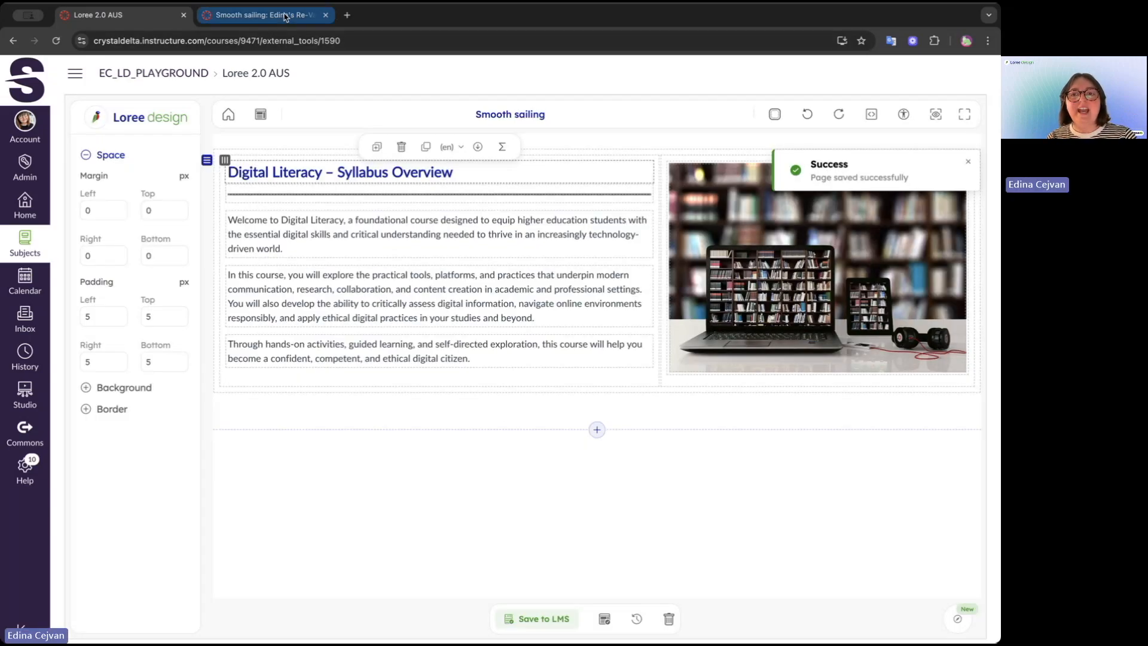
click(285, 16)
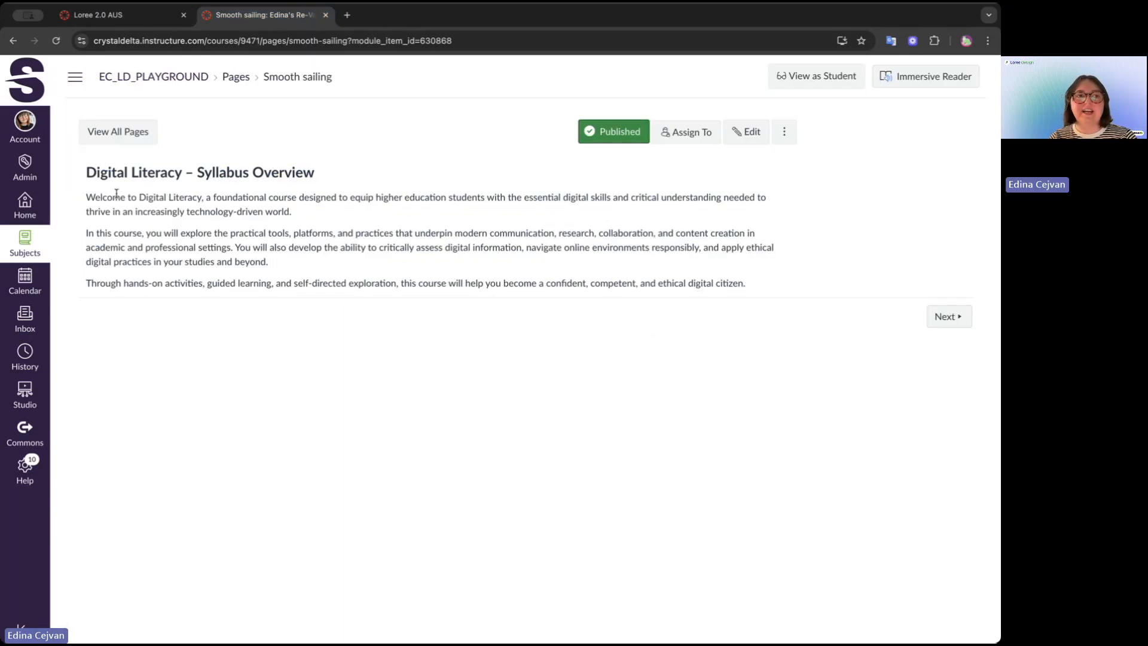
click(56, 42)
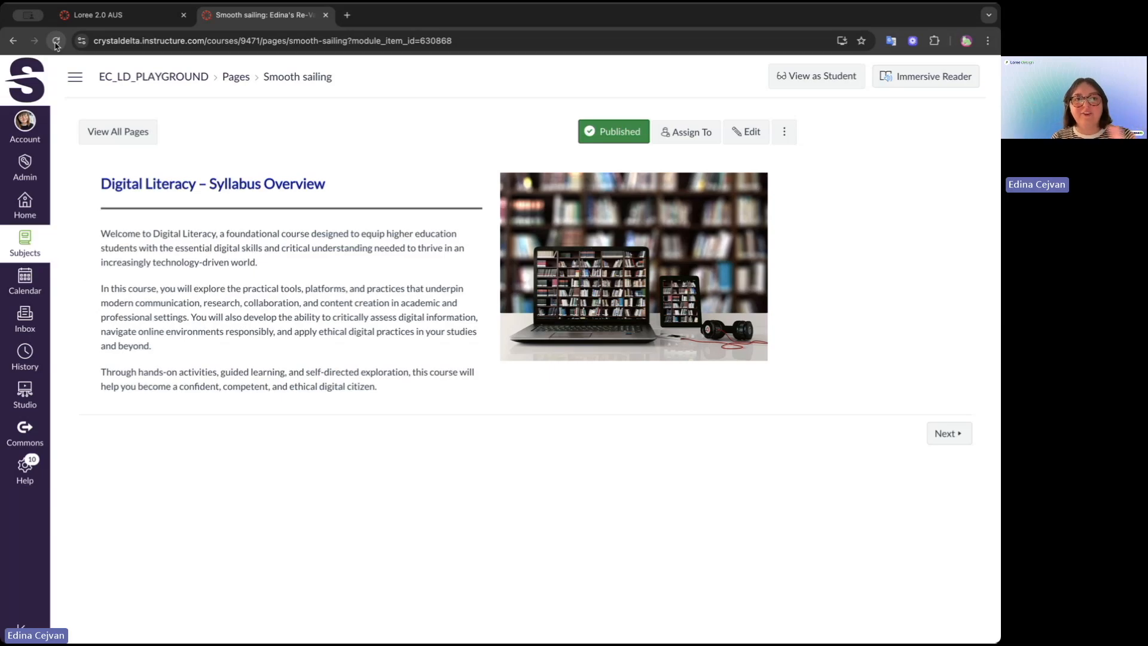
click(143, 24)
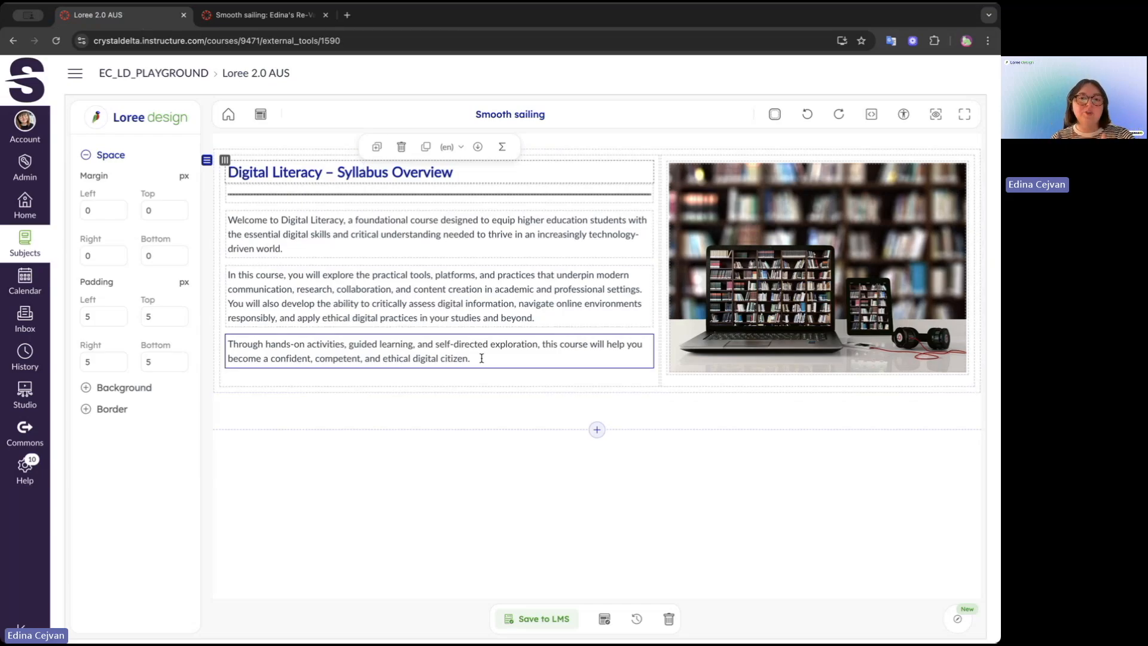
Inspect the column and row of the syllabus section and the column layouts offered for a new row
click(654, 381)
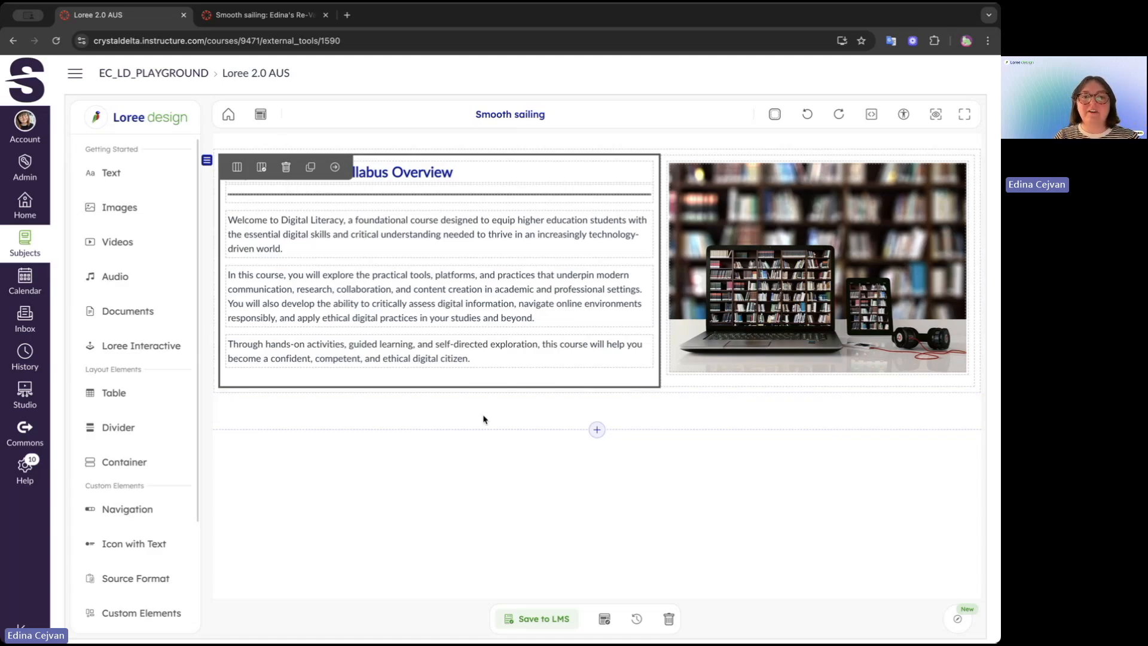
click(598, 431)
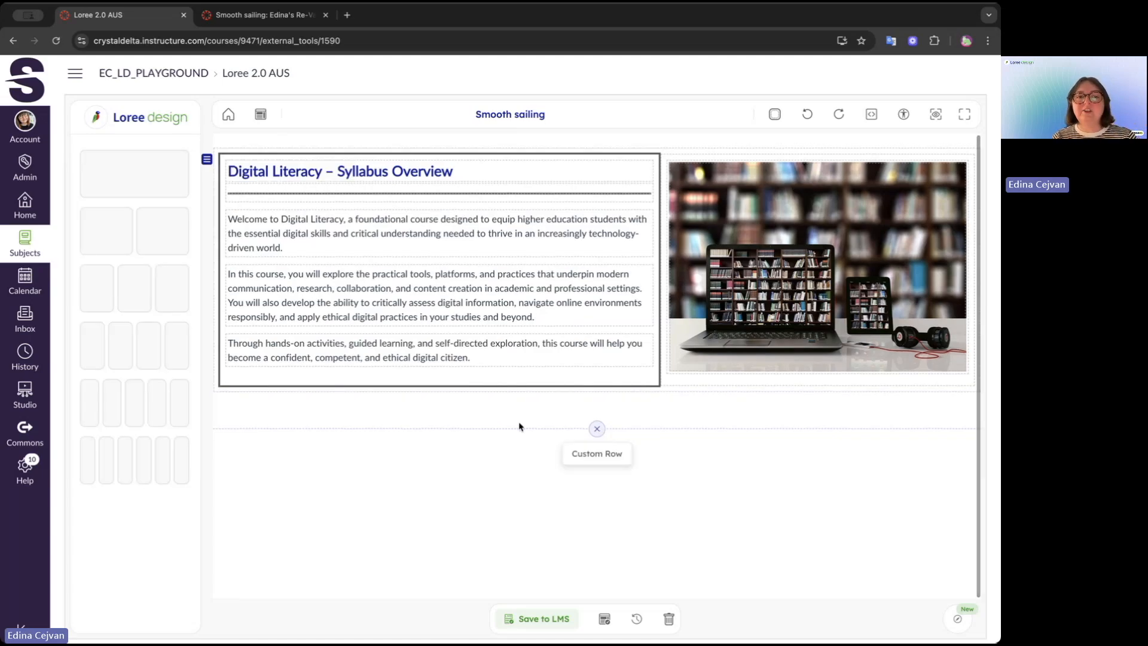
click(213, 259)
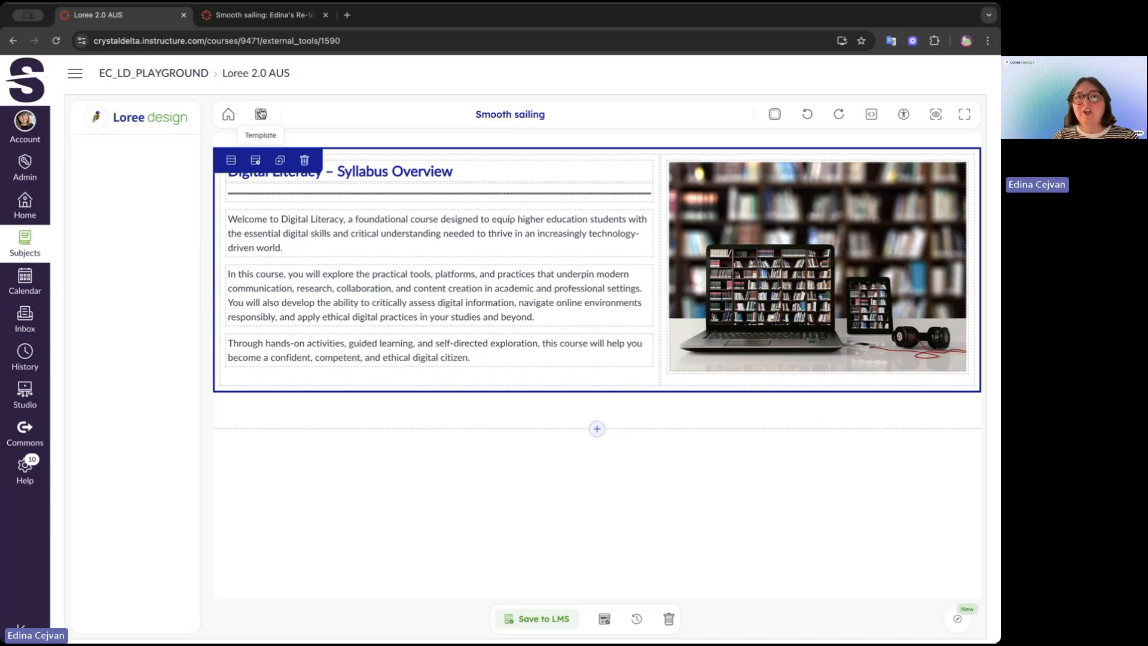
Open the template library, browse the ready-made templates, and preview the K-12 Module Overview template about The Water Cycle
click(260, 116)
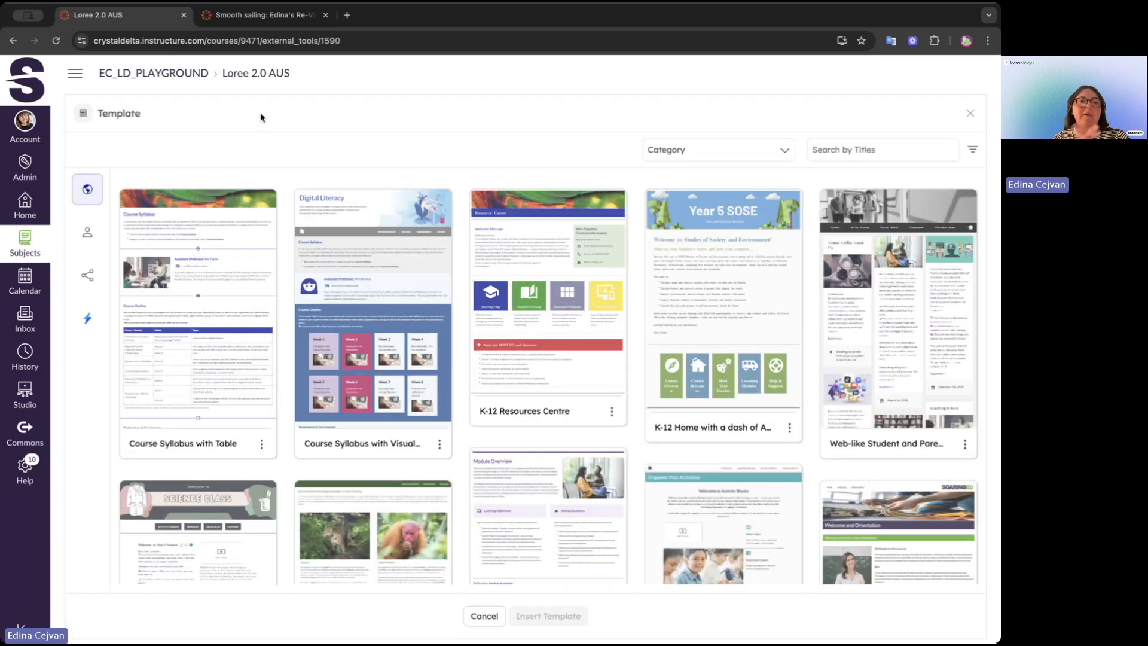
click(88, 325)
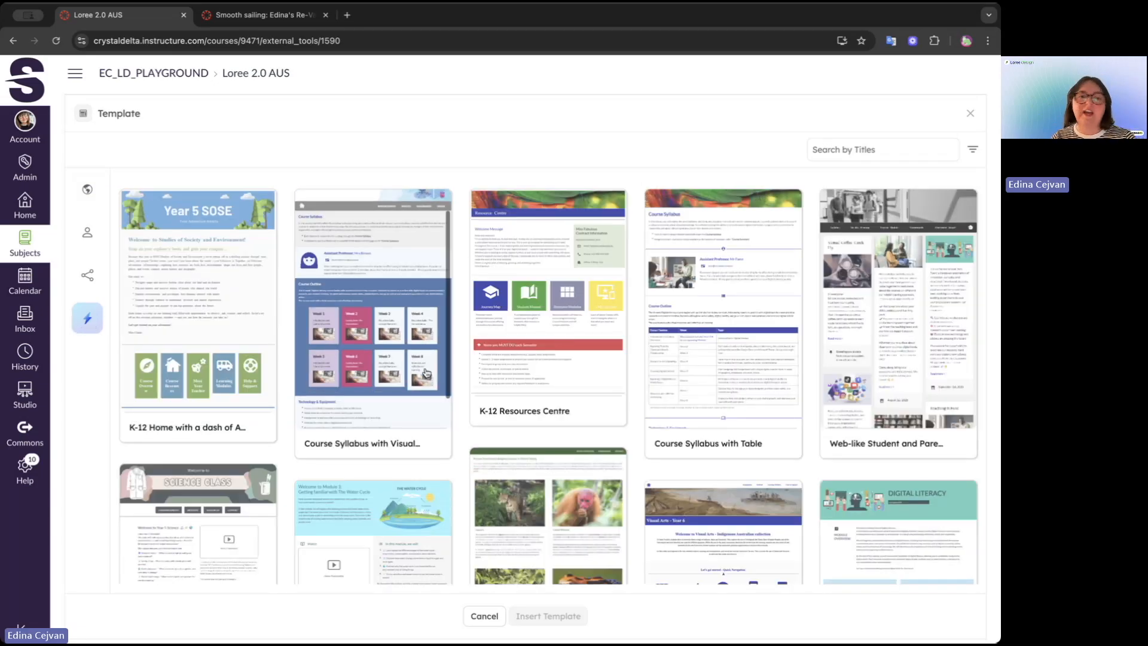
scroll(453, 411, down, 5)
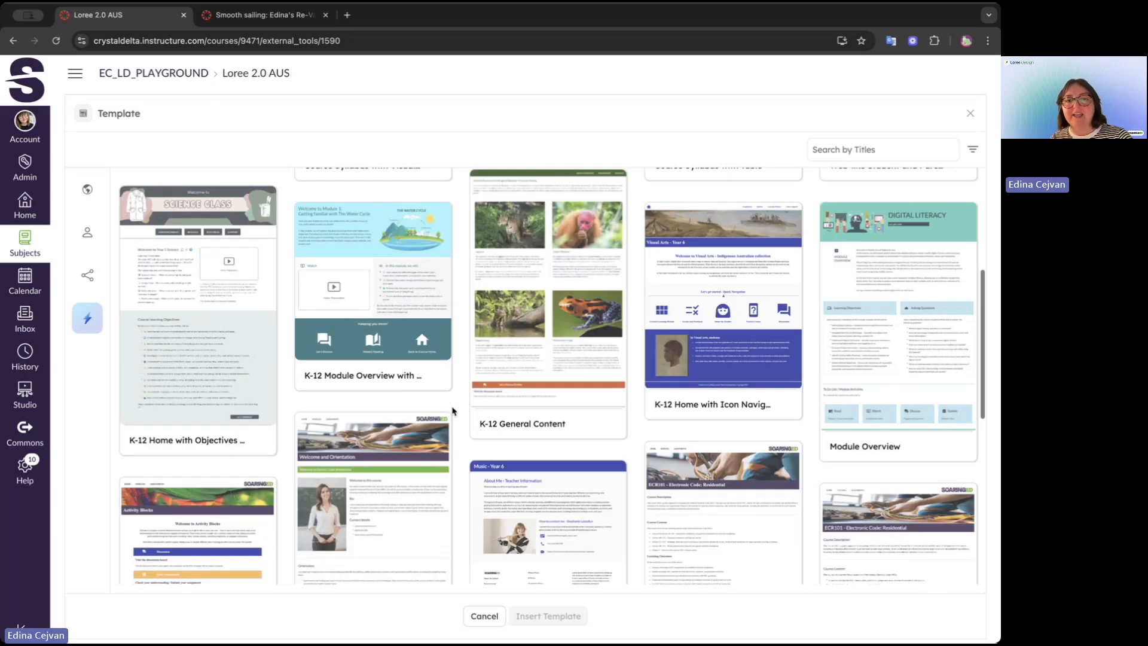
scroll(452, 411, up, 5)
scroll(403, 528, down, 3)
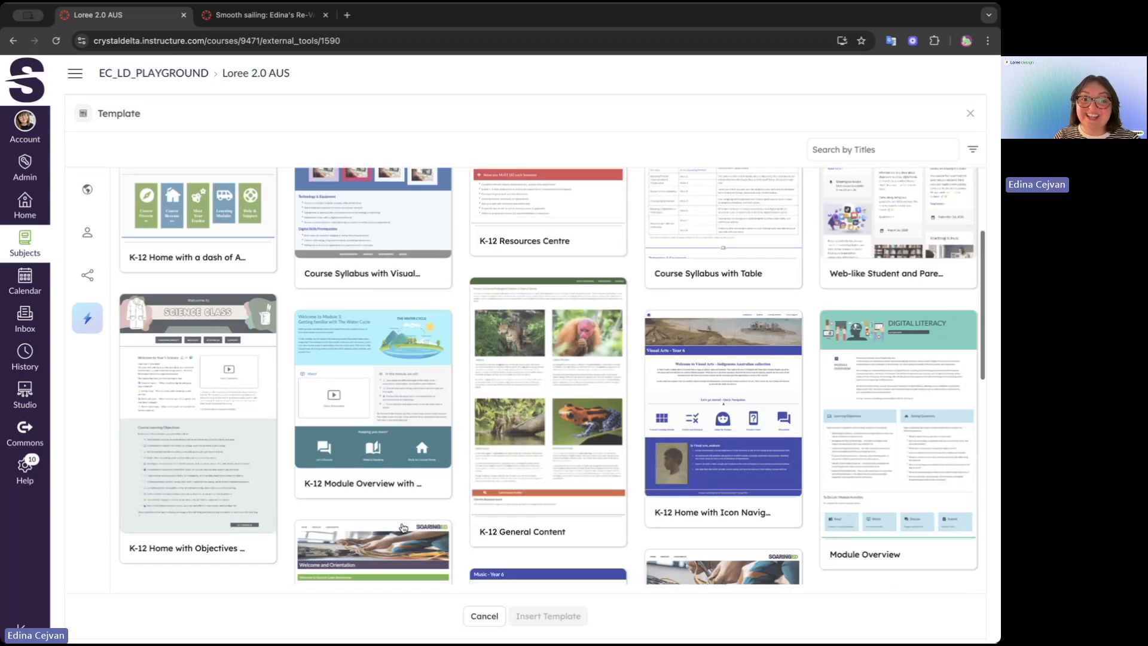
click(397, 404)
scroll(606, 414, down, 6)
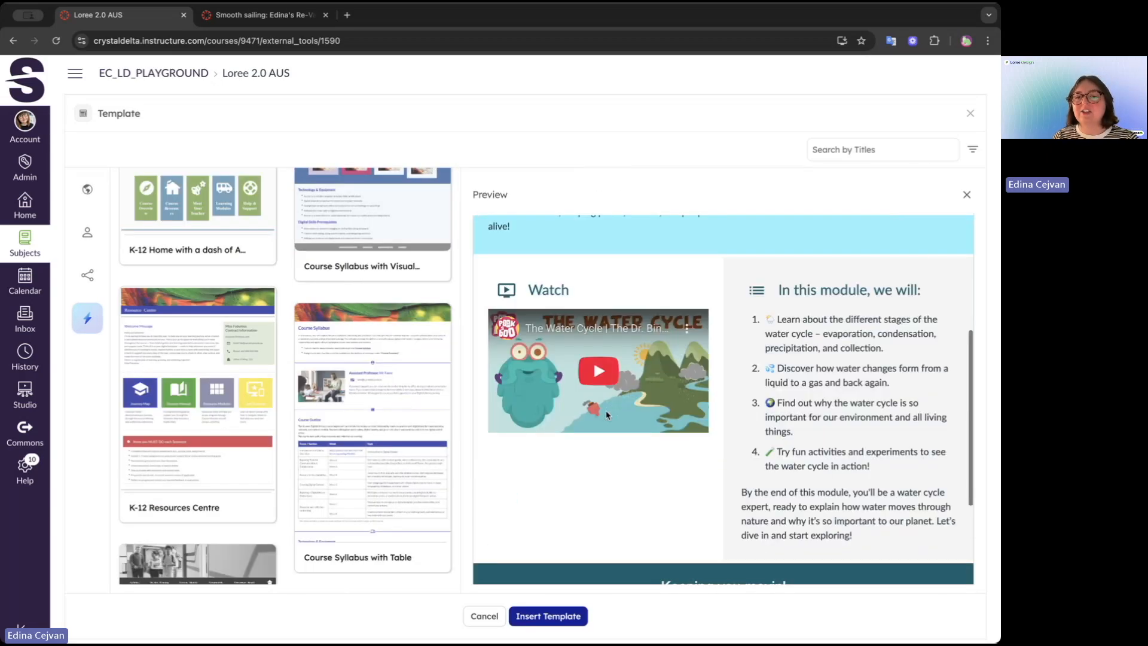
scroll(607, 414, up, 6)
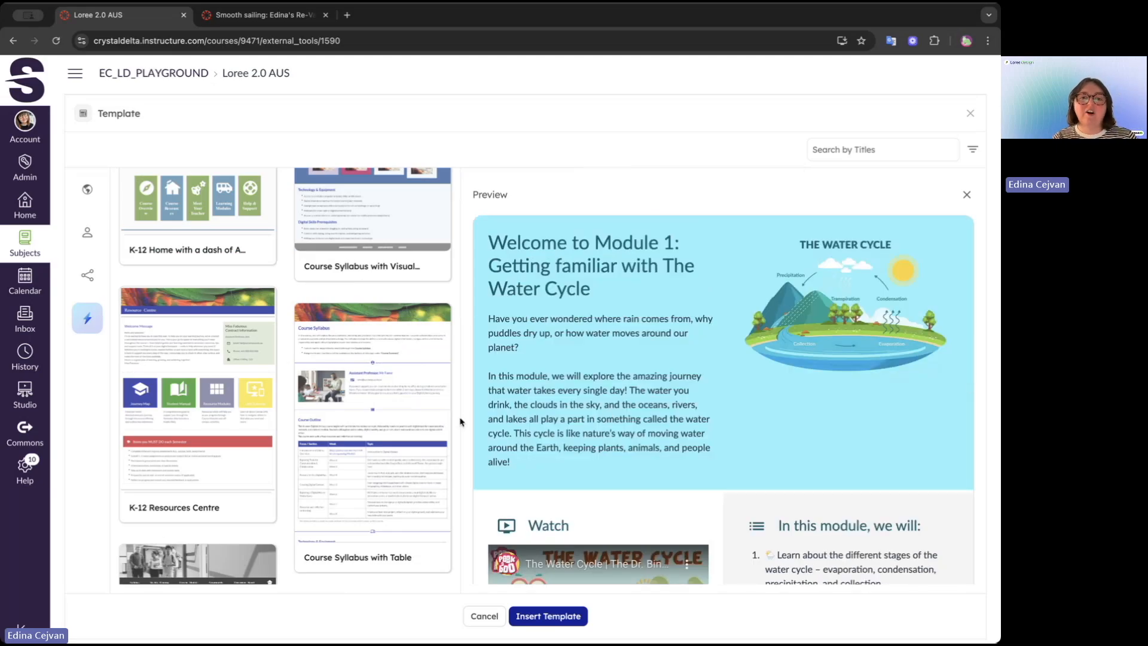
scroll(440, 410, up, 3)
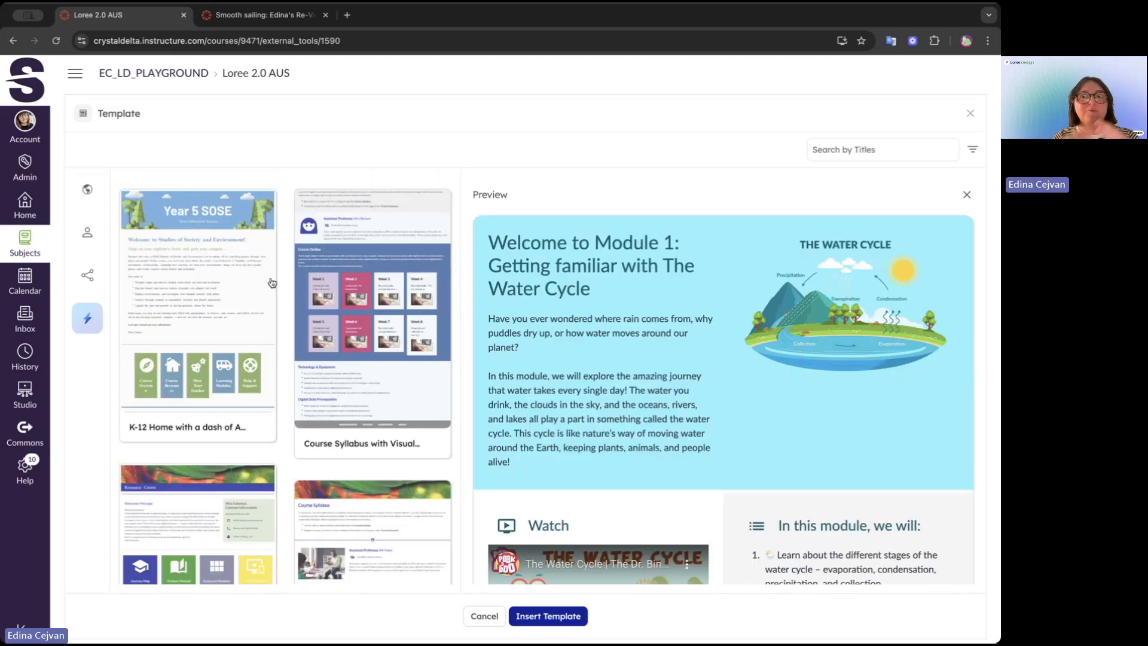
Return to the global template collection and browse through its page designs
click(89, 189)
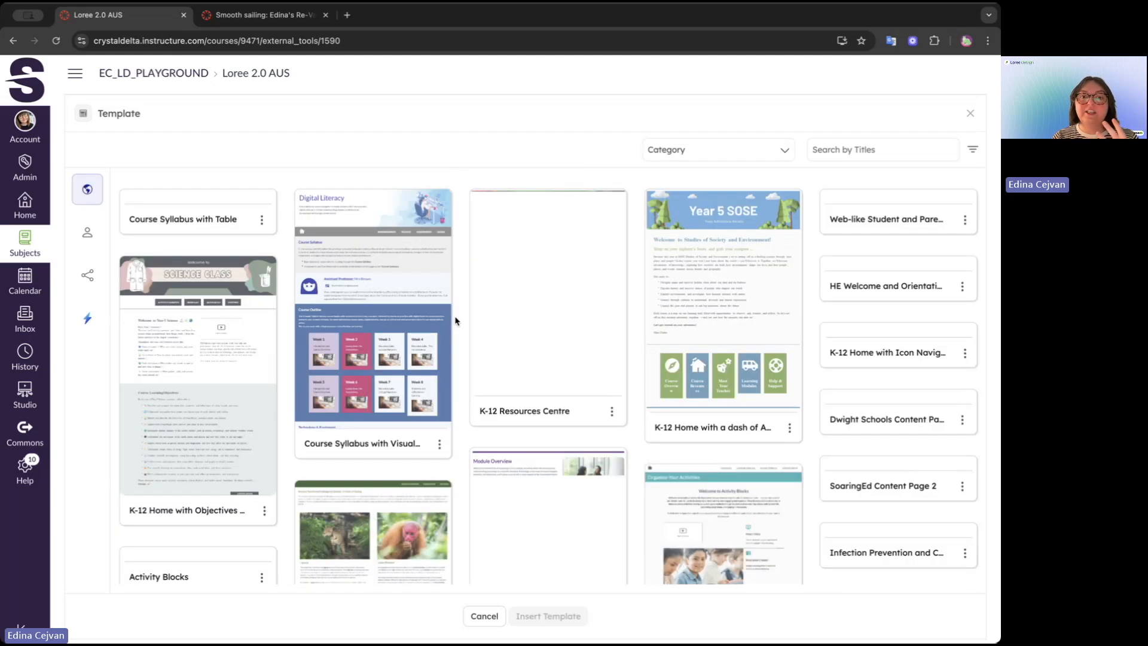
scroll(457, 348, down, 10)
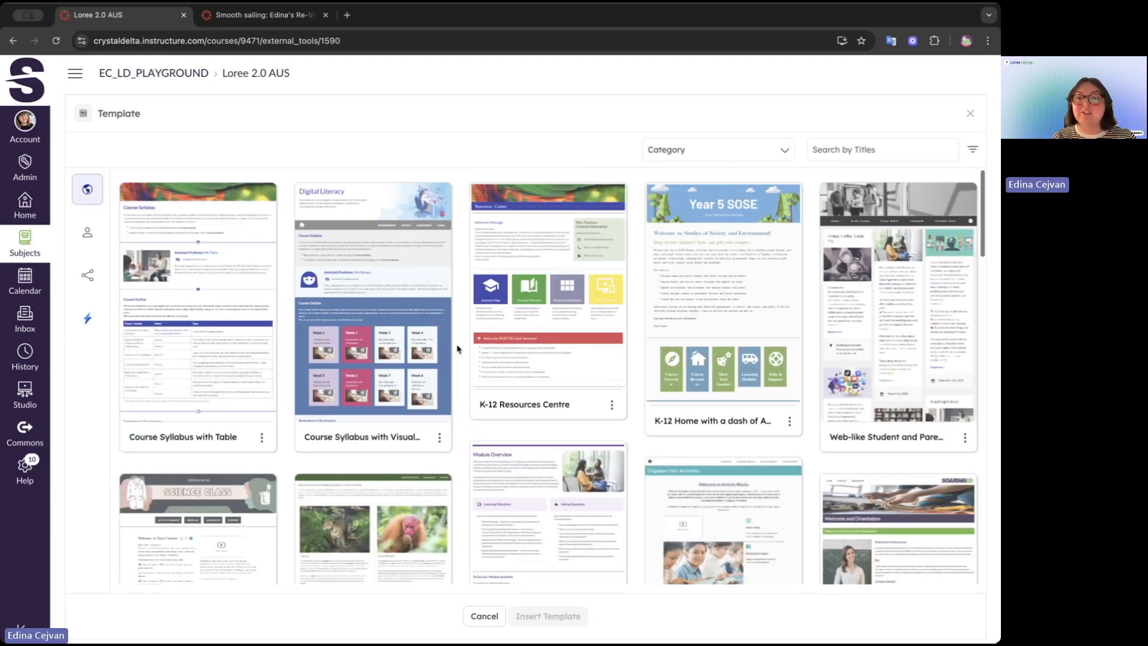
scroll(458, 348, down, 5)
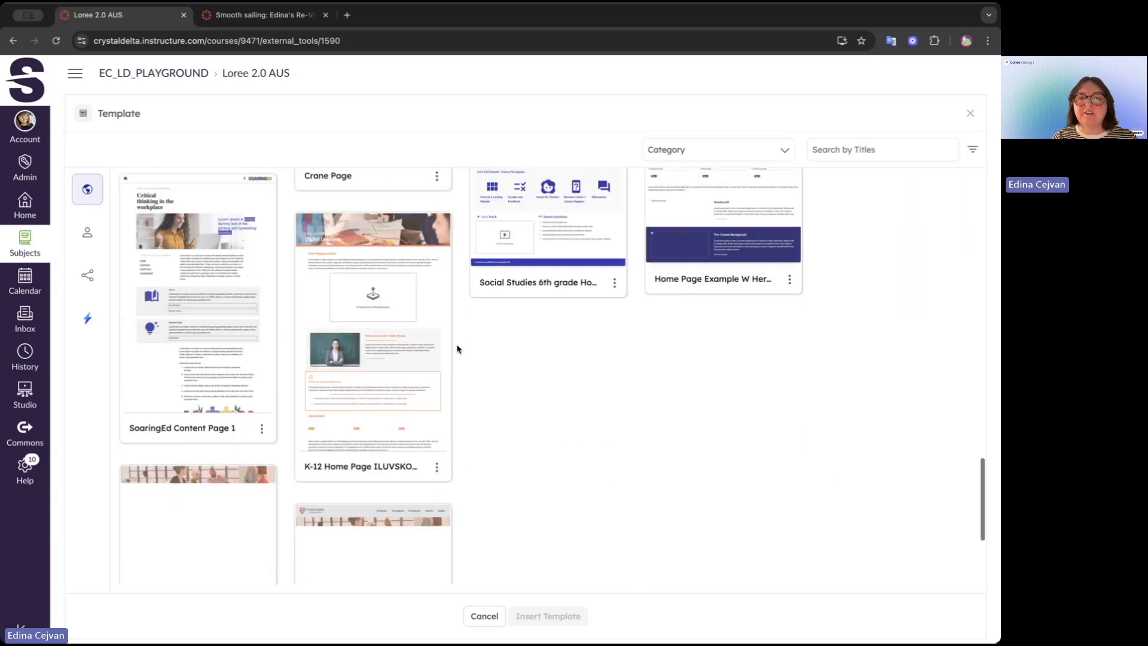
Look through the global page templates, switch to the private templates, and browse that collection's page designs
scroll(458, 348, up, 20)
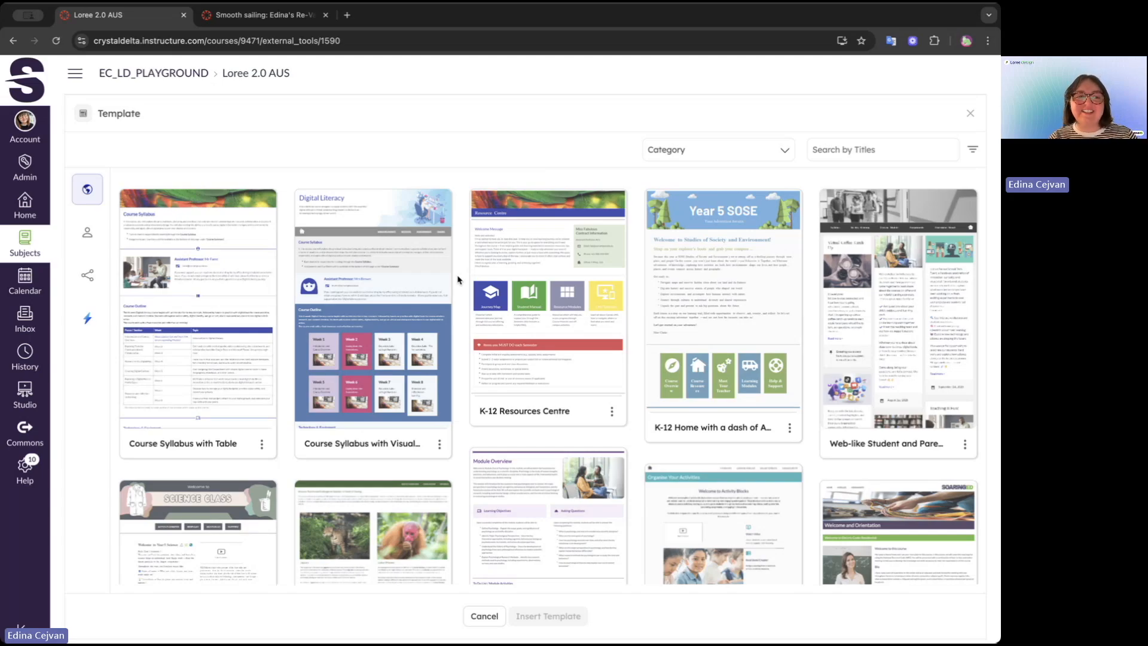
click(85, 234)
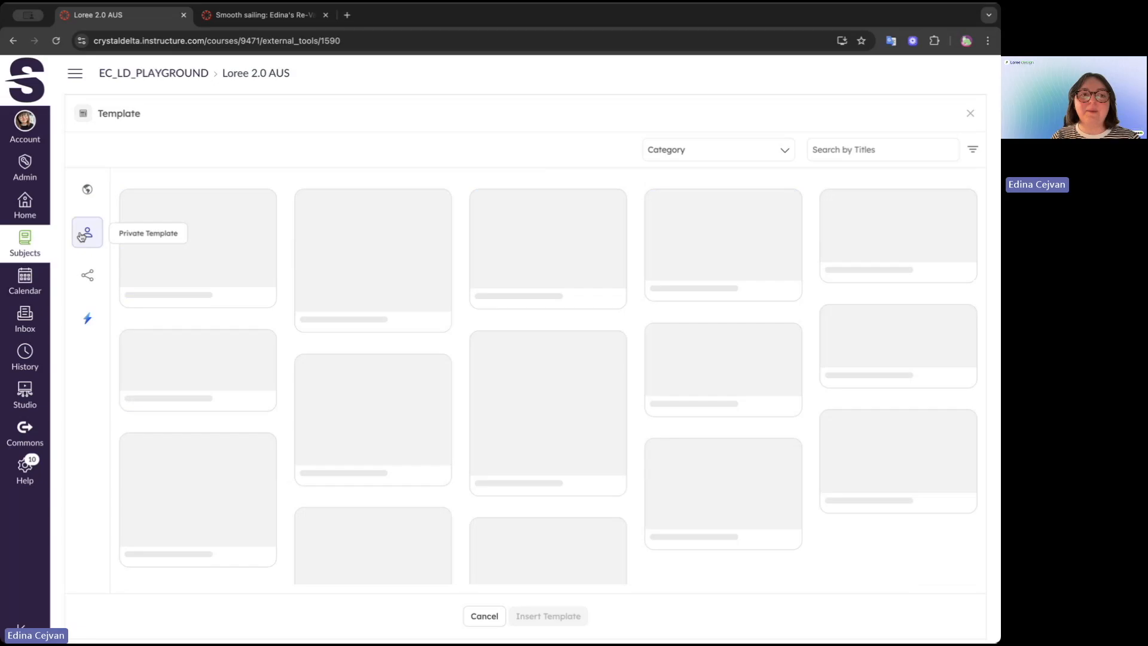
scroll(285, 381, down, 5)
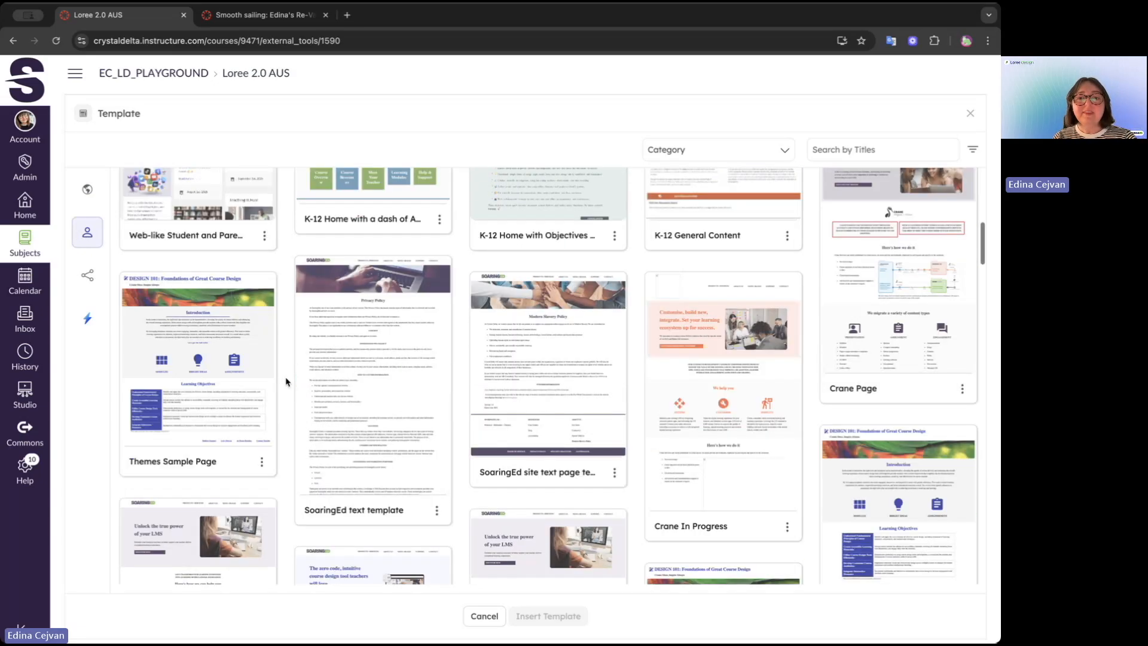
scroll(285, 382, down, 20)
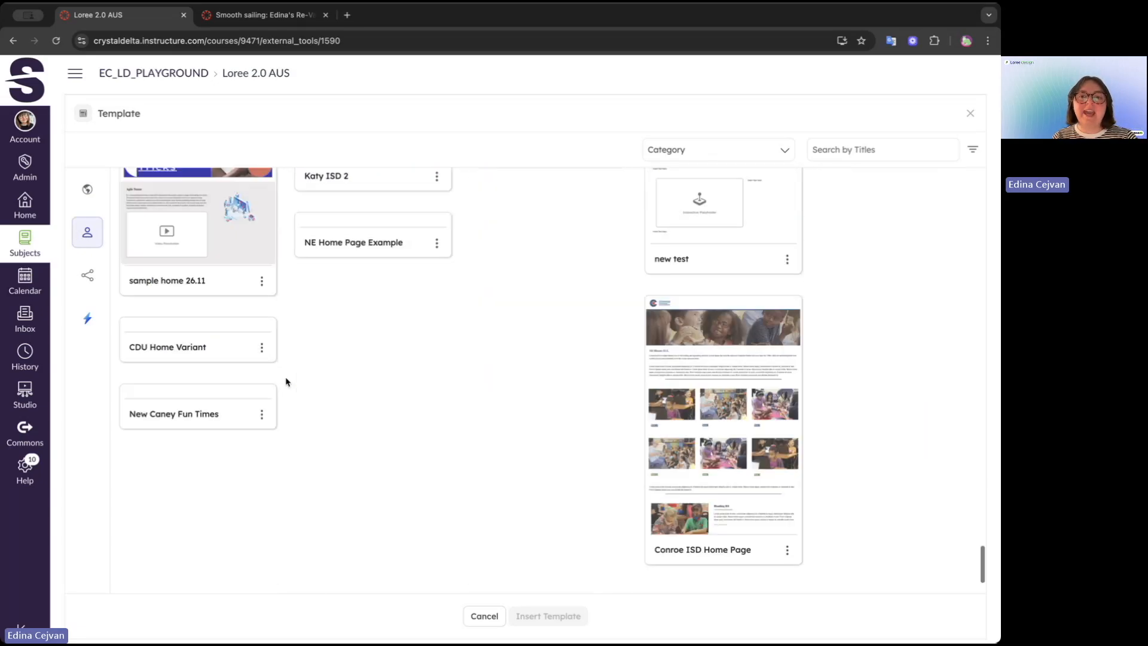
scroll(286, 382, up, 15)
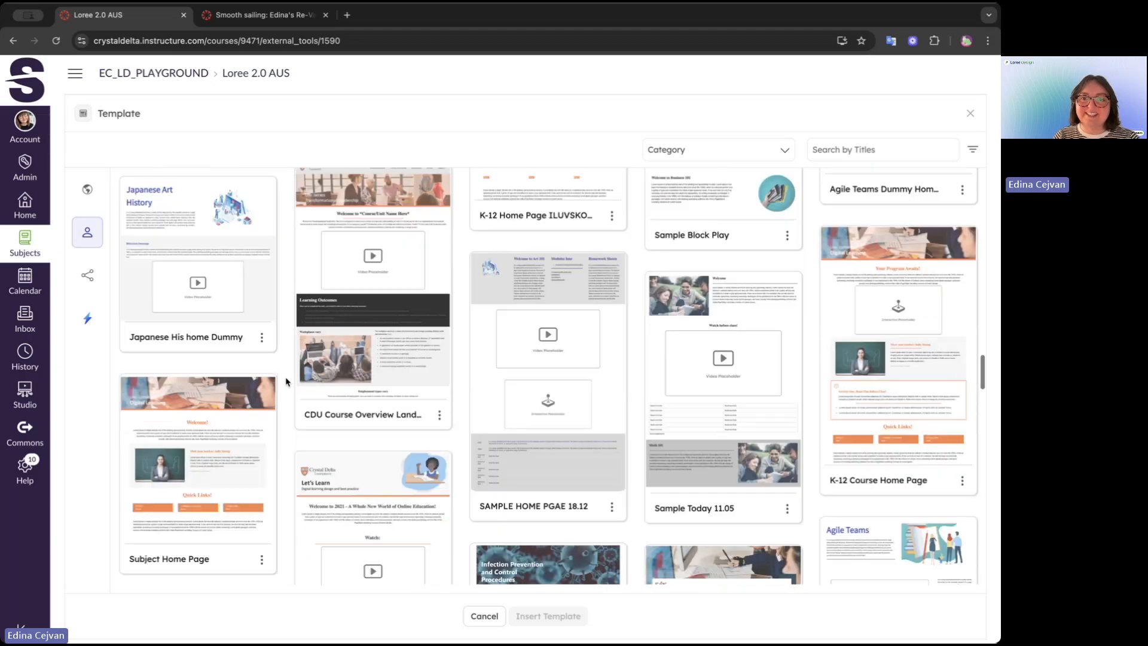
scroll(286, 381, up, 10)
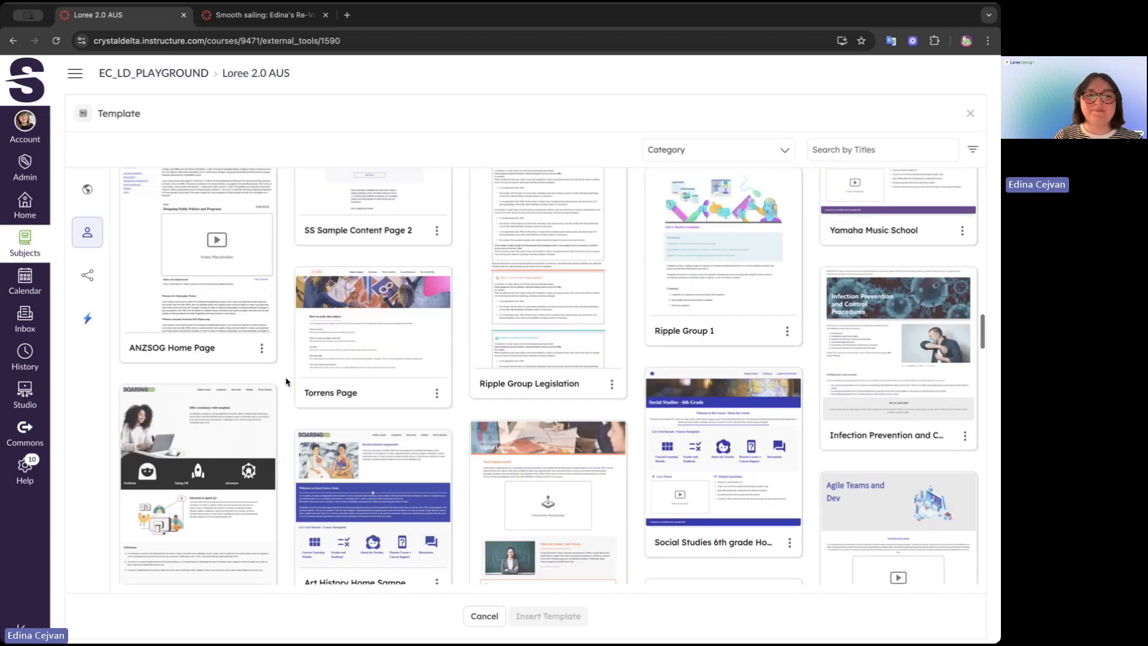
scroll(285, 382, up, 10)
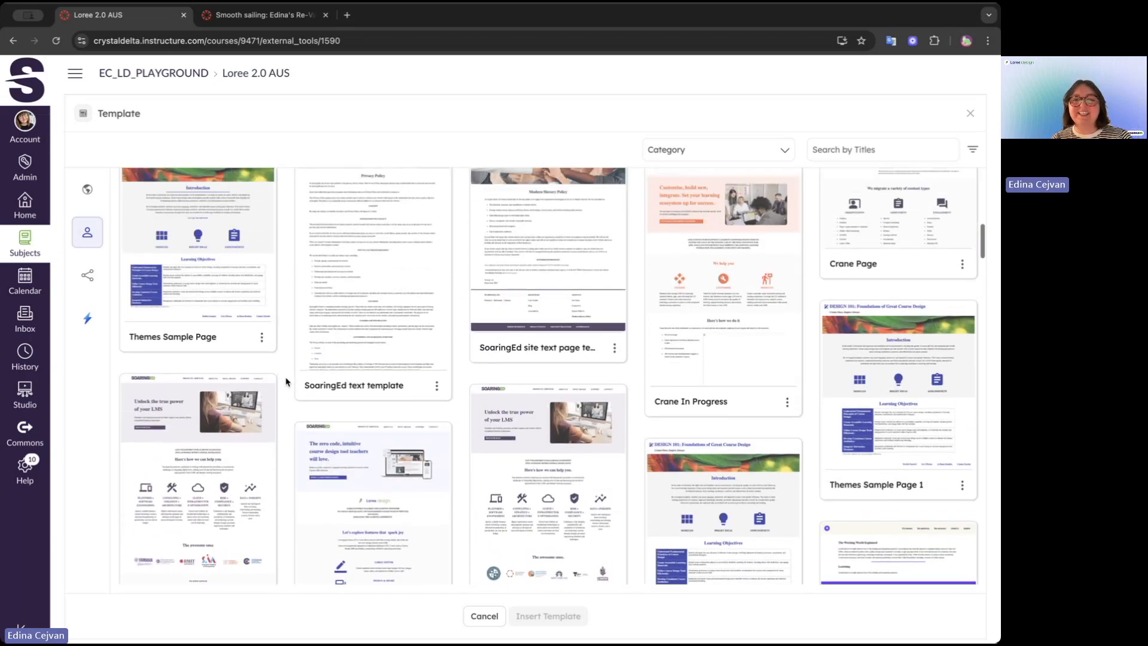
scroll(285, 381, up, 5)
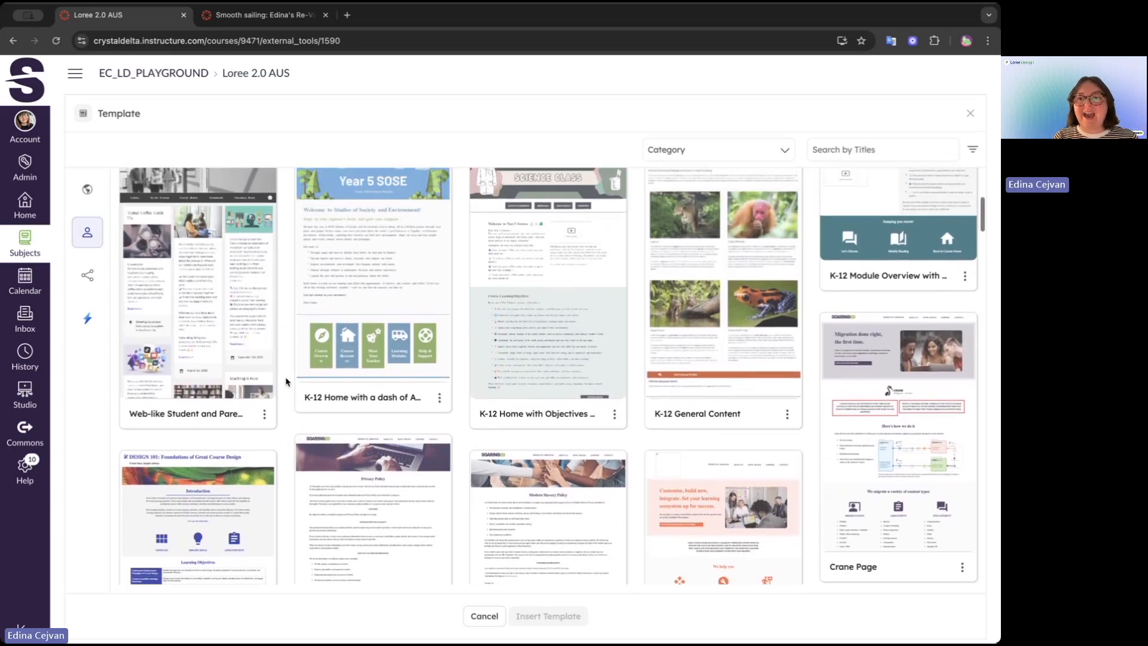
scroll(286, 381, up, 1)
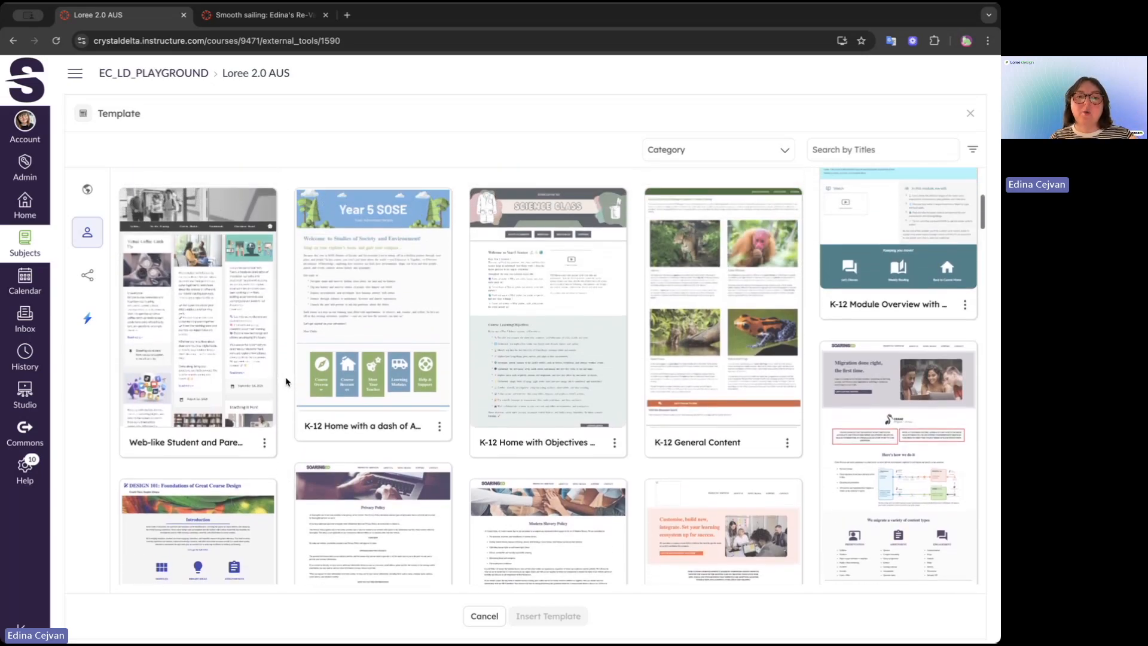
scroll(285, 382, down, 1)
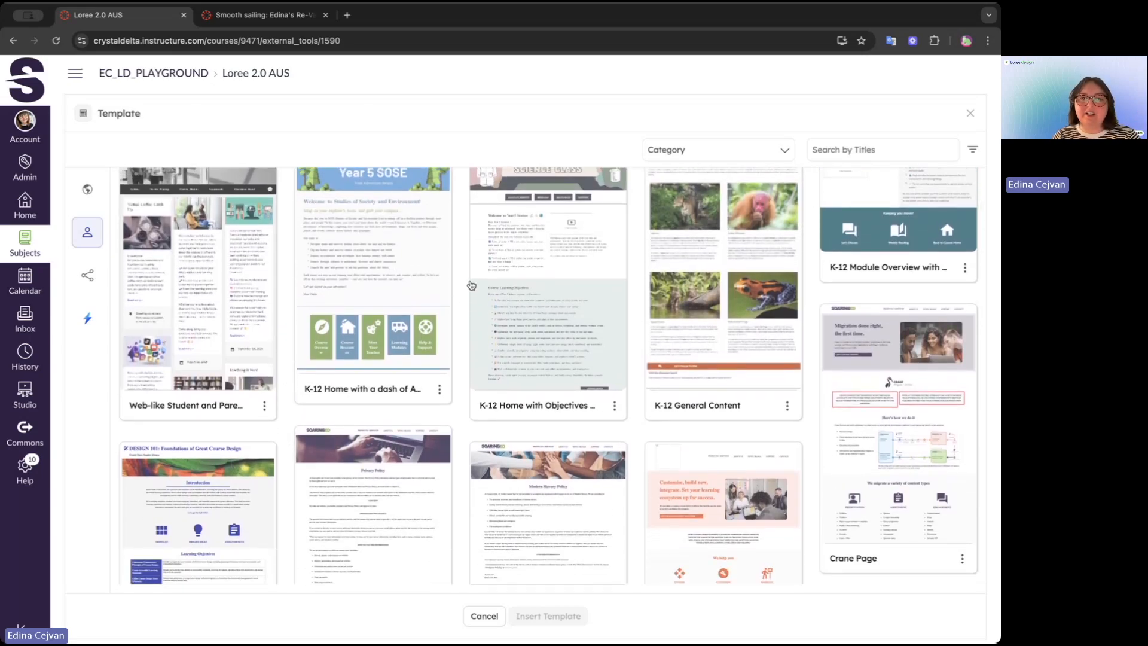
Preview the K-12 home template with the Year 5 SOSE banner, insert it below the syllabus section, and look over the inserted content
click(444, 306)
scroll(702, 383, down, 6)
scroll(702, 383, up, 5)
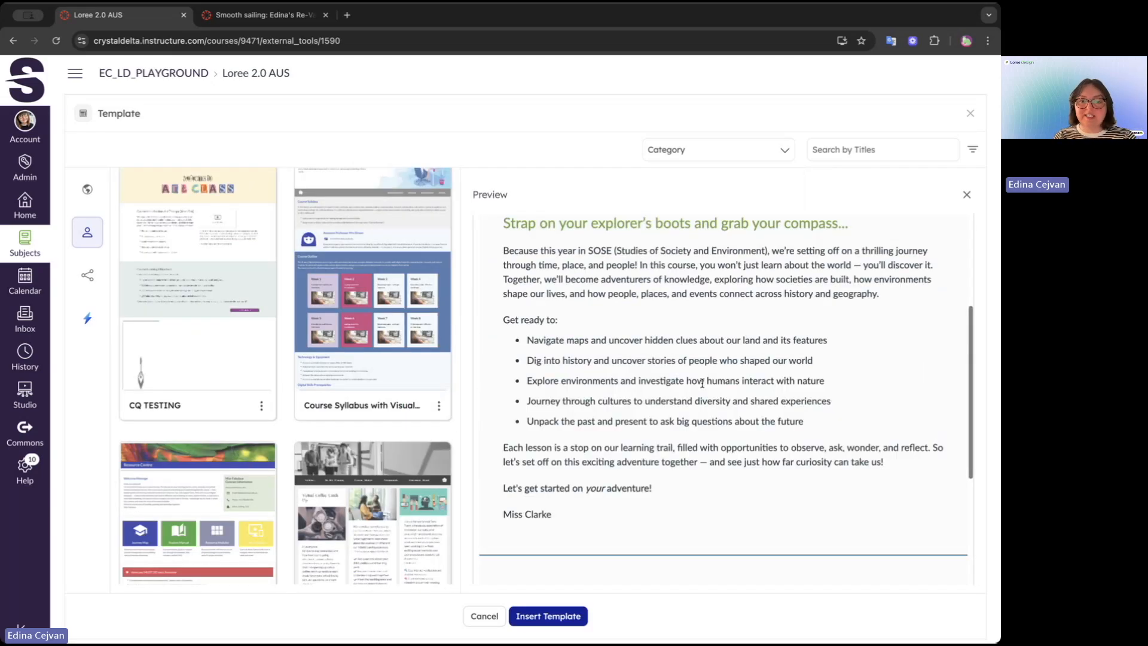
scroll(702, 383, up, 3)
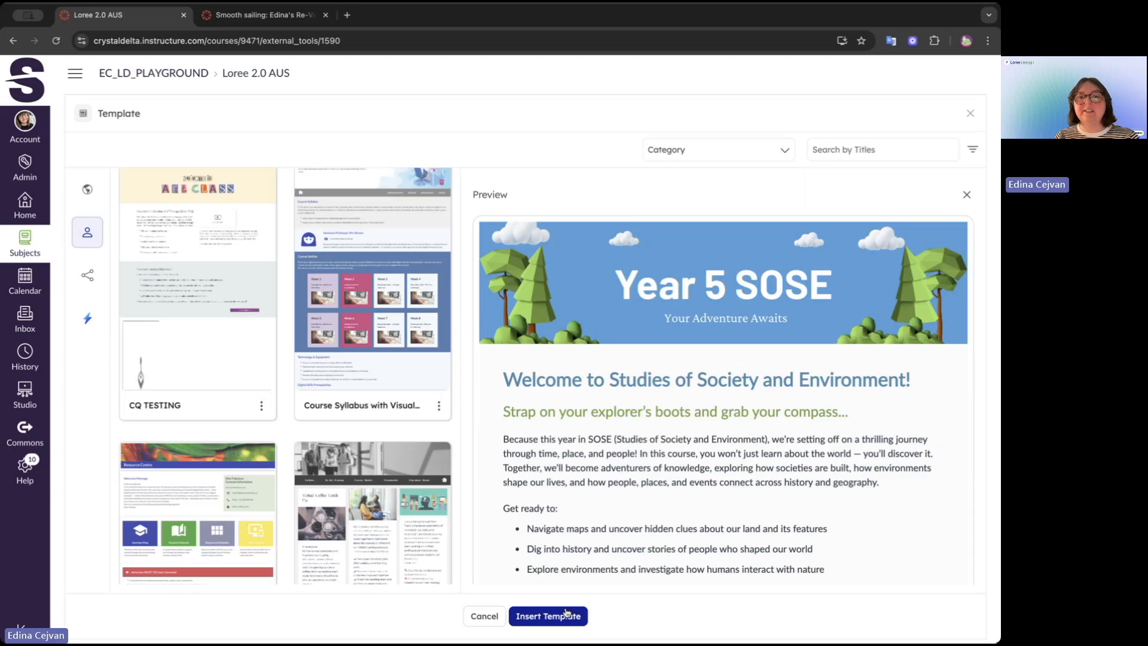
click(566, 612)
scroll(664, 442, up, 10)
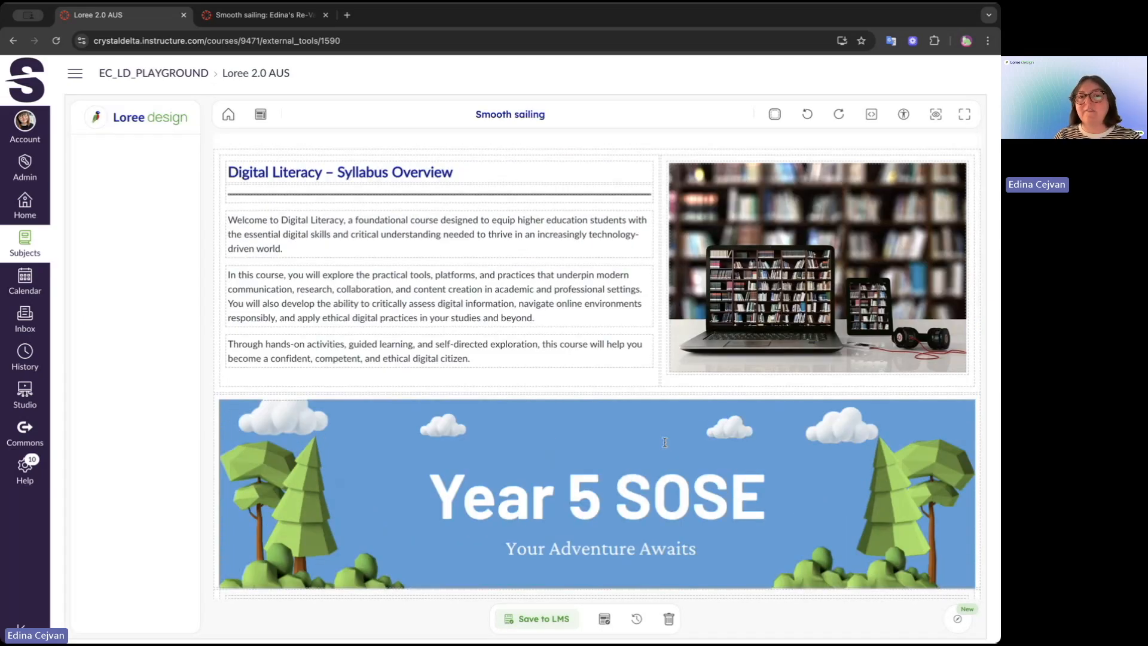
scroll(665, 443, down, 10)
scroll(665, 442, up, 10)
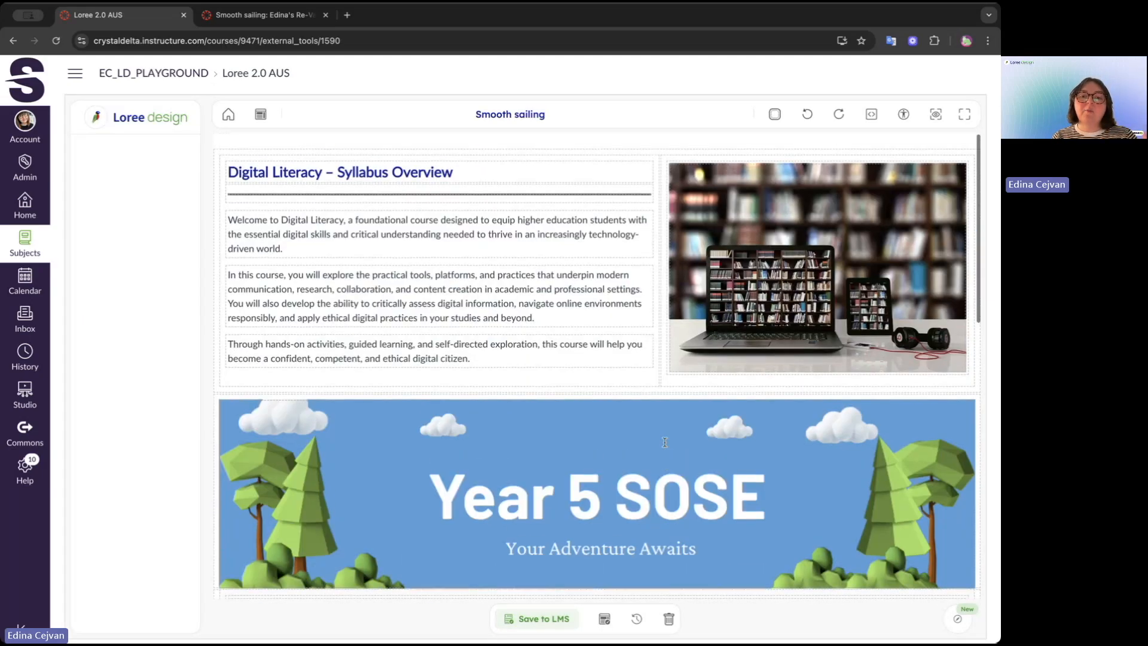
scroll(665, 443, down, 1)
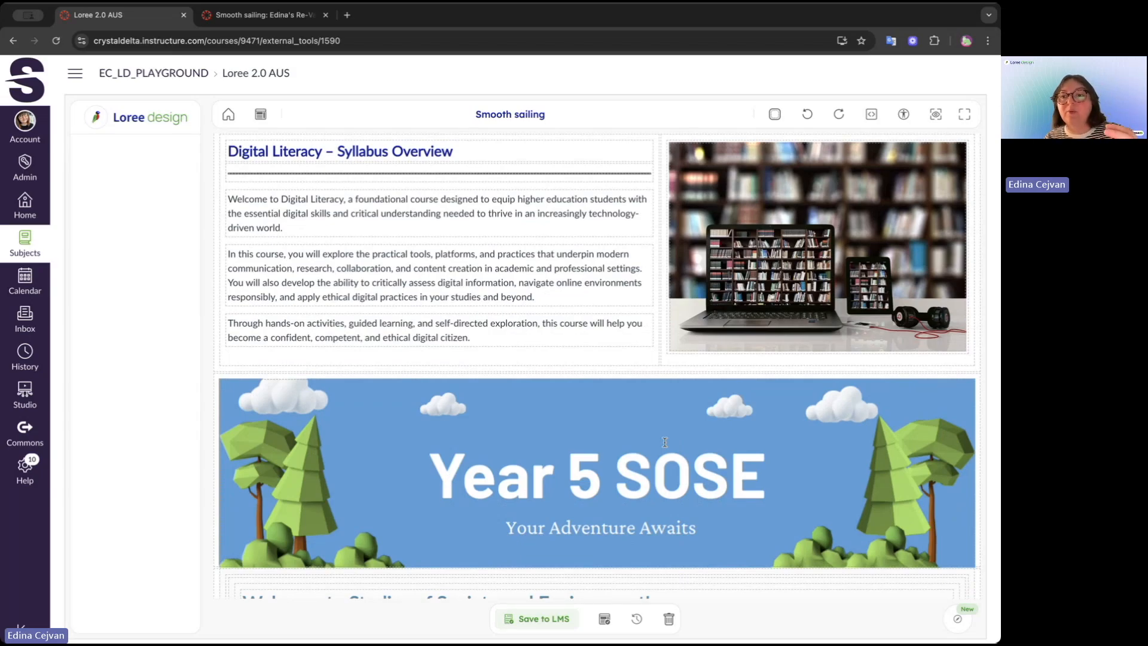
scroll(664, 443, down, 5)
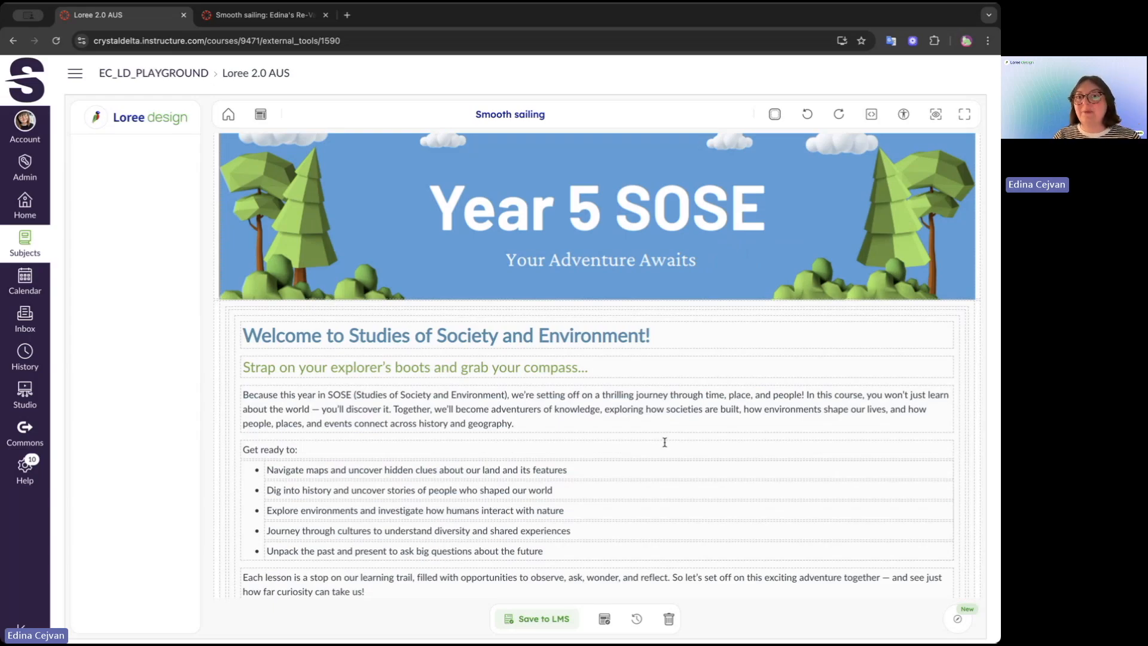
scroll(665, 442, up, 5)
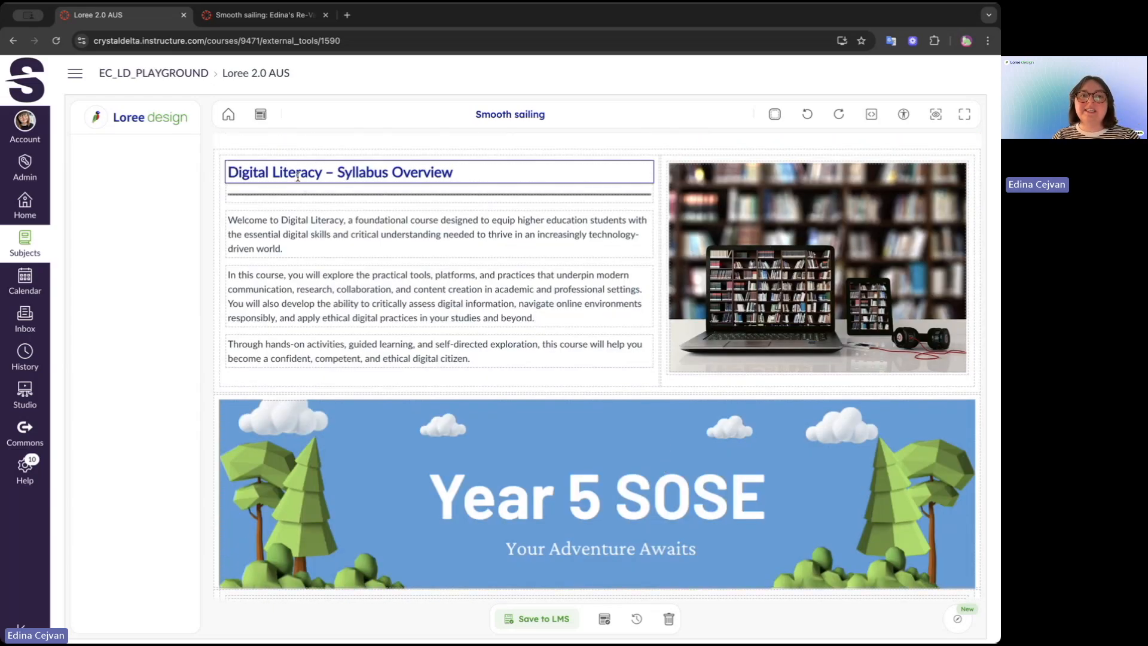
Replace the template's welcome heading with the copied title "Digital Literacy – Syllabus Overview" and delete the green explorer's boots subheading beneath it
triple_click(297, 175)
key(ctrl+c)
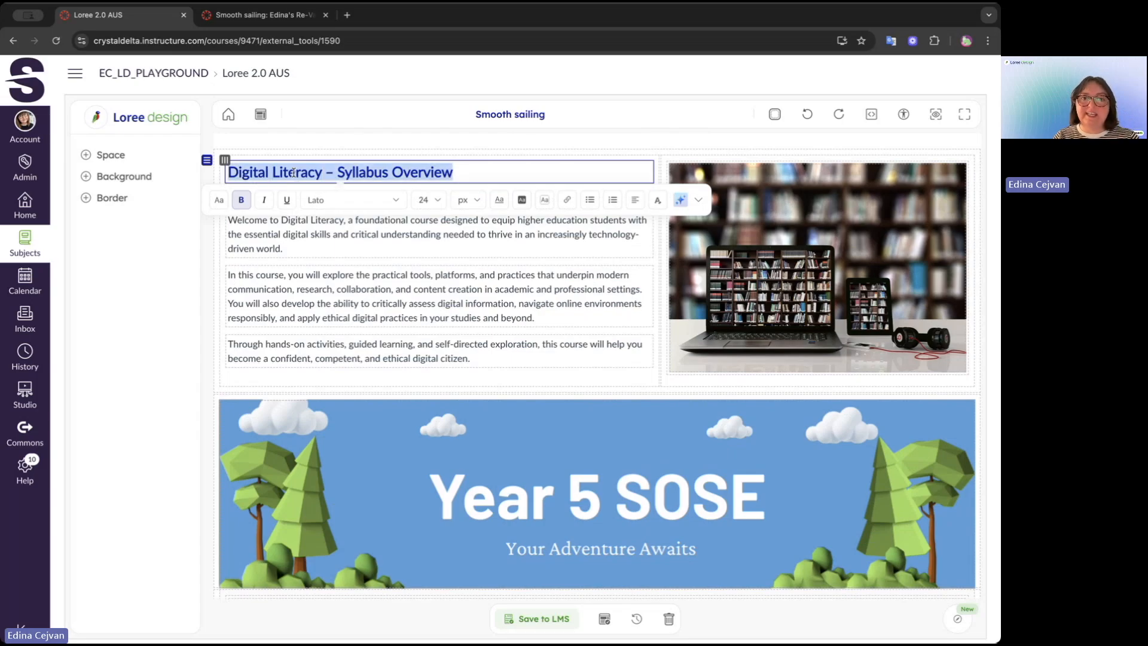
scroll(294, 172, down, 6)
click(536, 240)
double_click(536, 240)
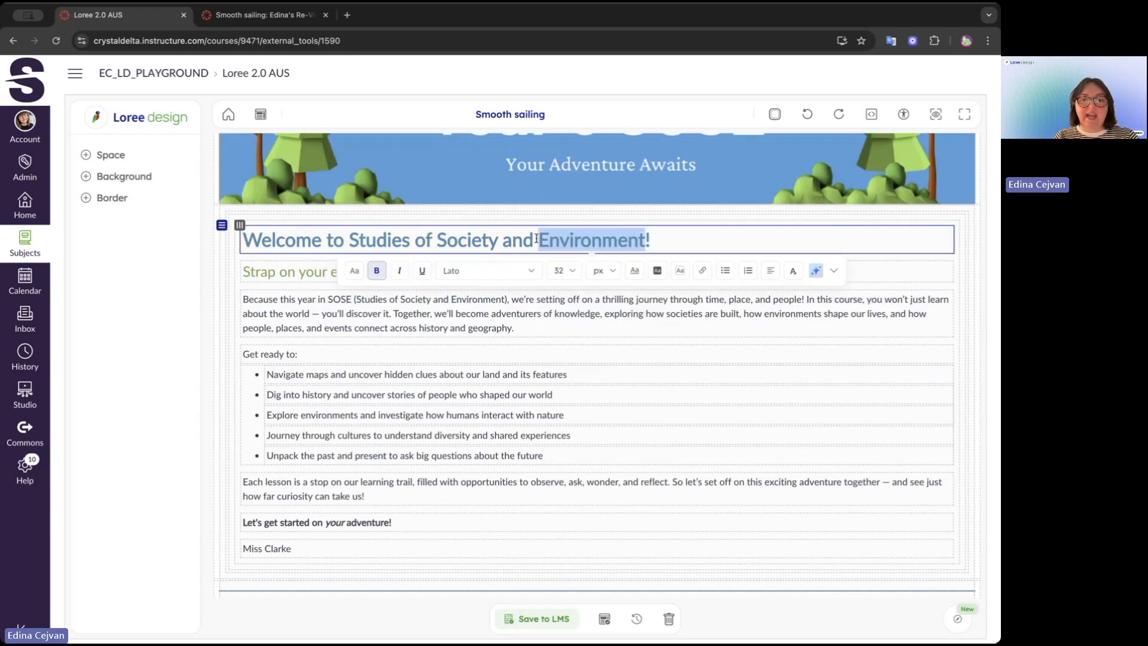
triple_click(536, 239)
key(ctrl+v)
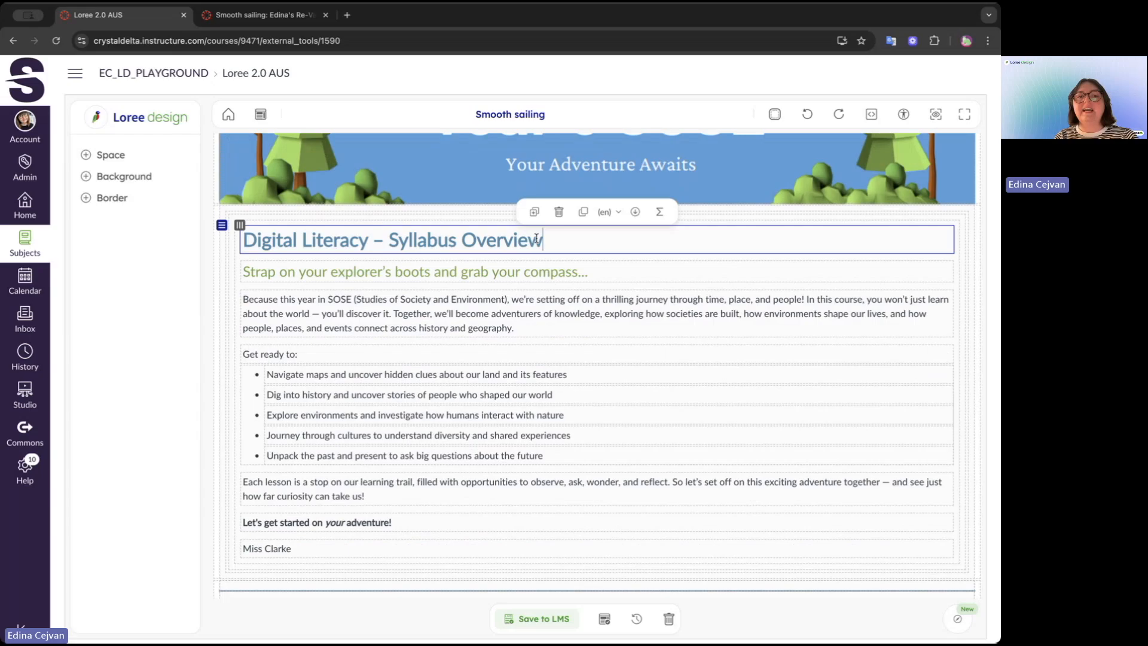
click(628, 275)
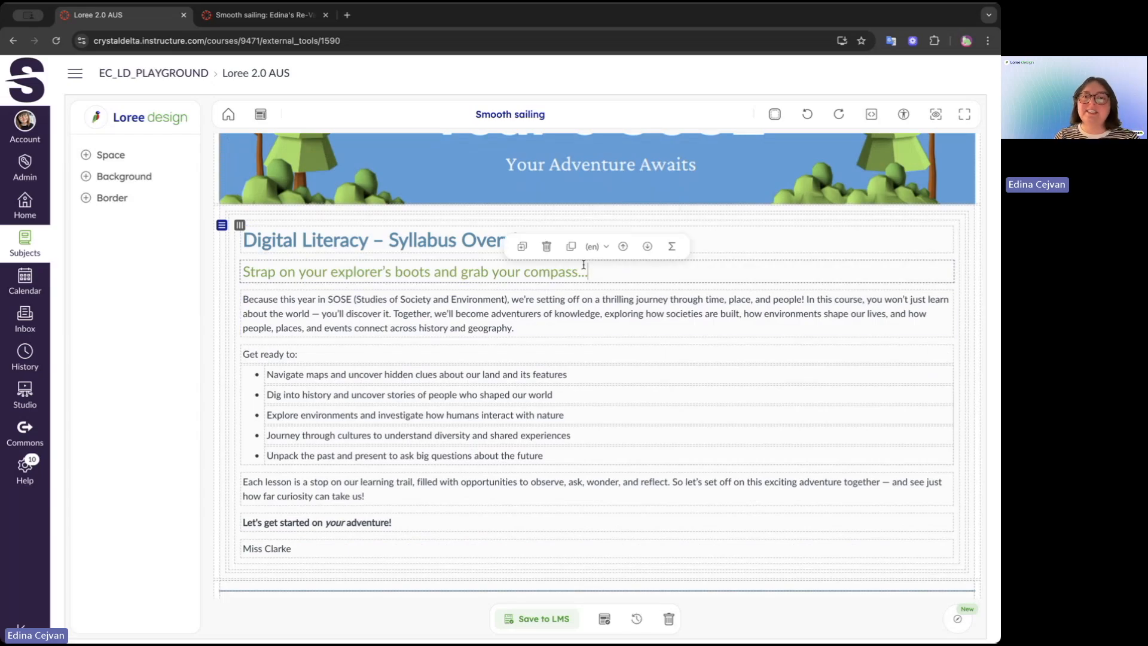
click(547, 247)
Copy the "Welcome to Digital Literacy" paragraph element and paste it into the template's text column below the Year 5 SOSE banner
scroll(546, 243, up, 6)
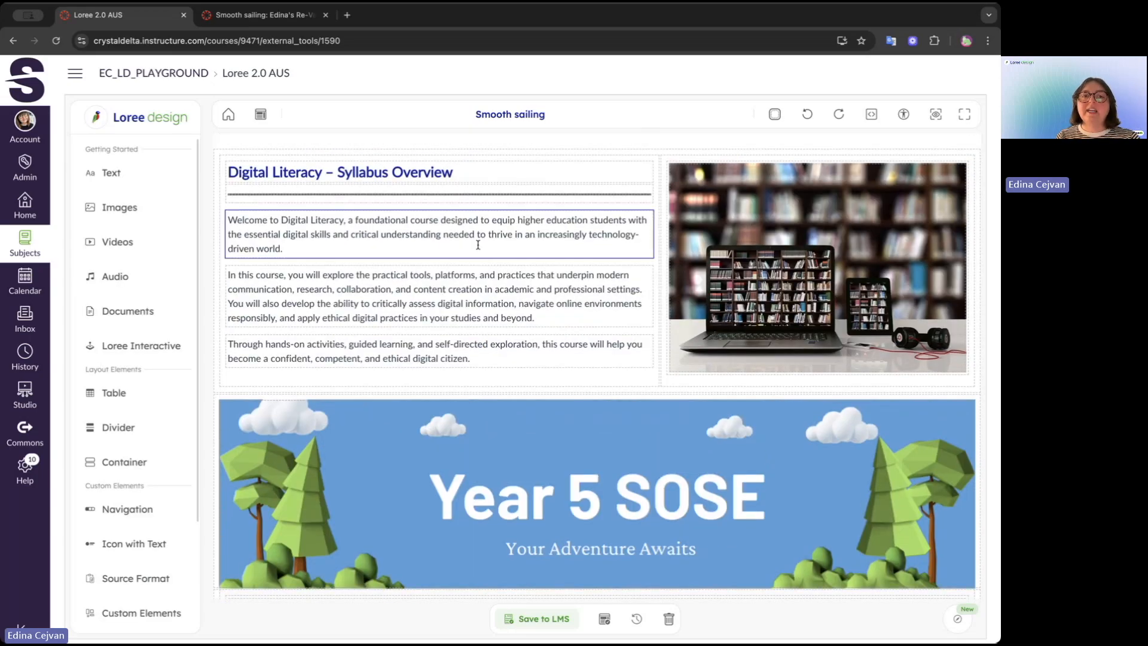
click(478, 245)
drag(365, 244, 237, 223)
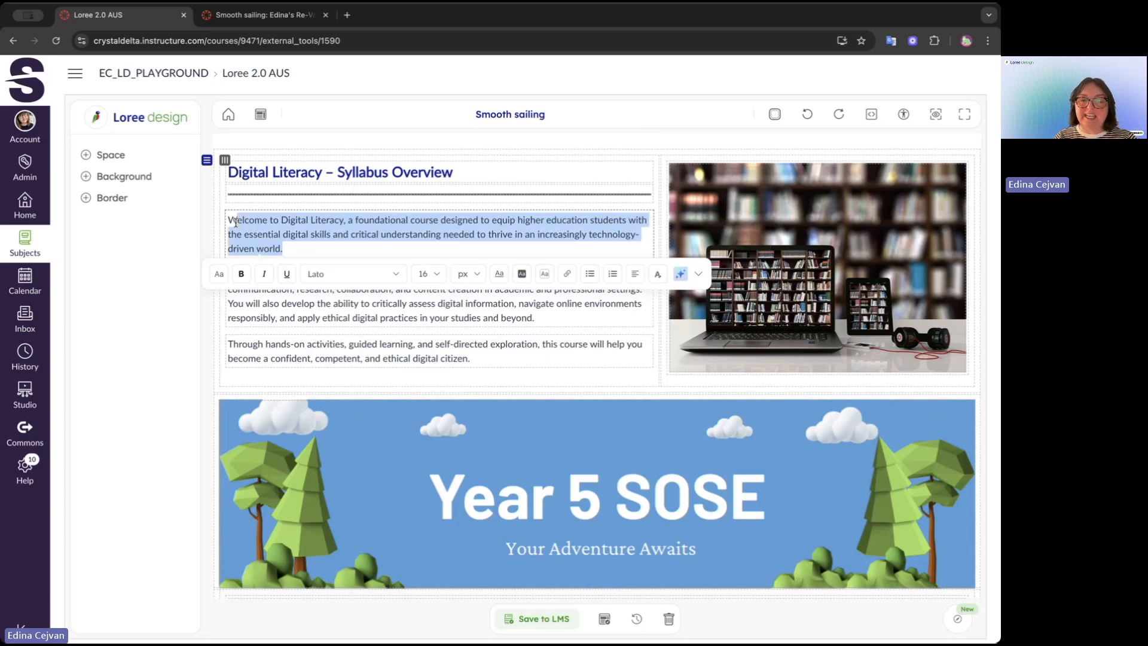
click(325, 254)
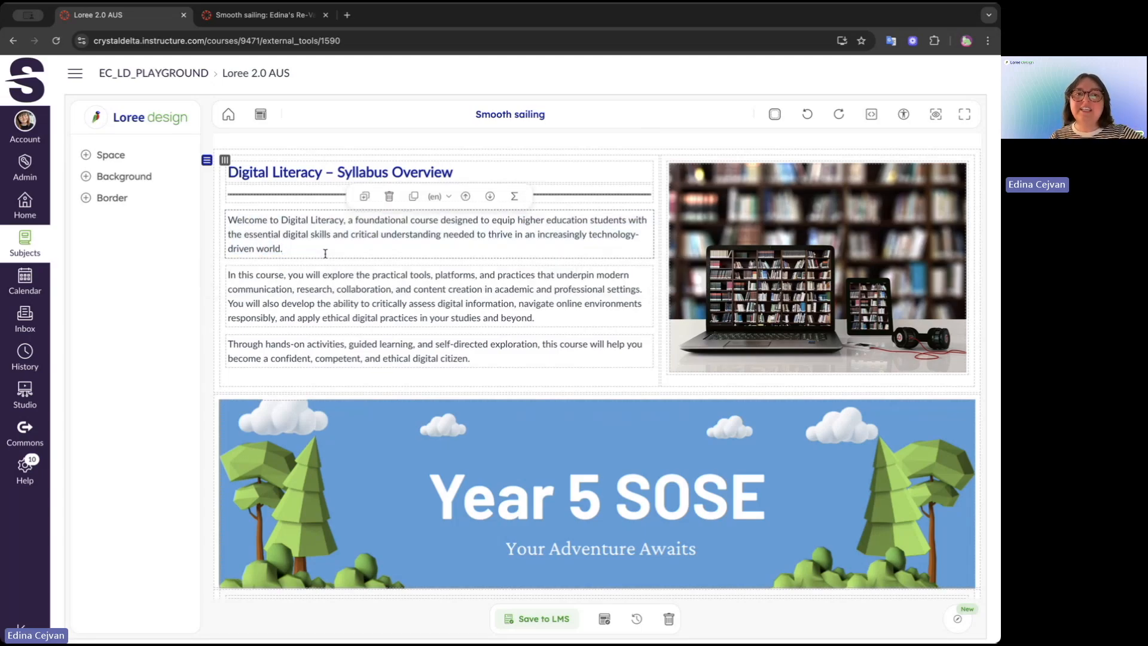
click(412, 198)
scroll(402, 267, down, 7)
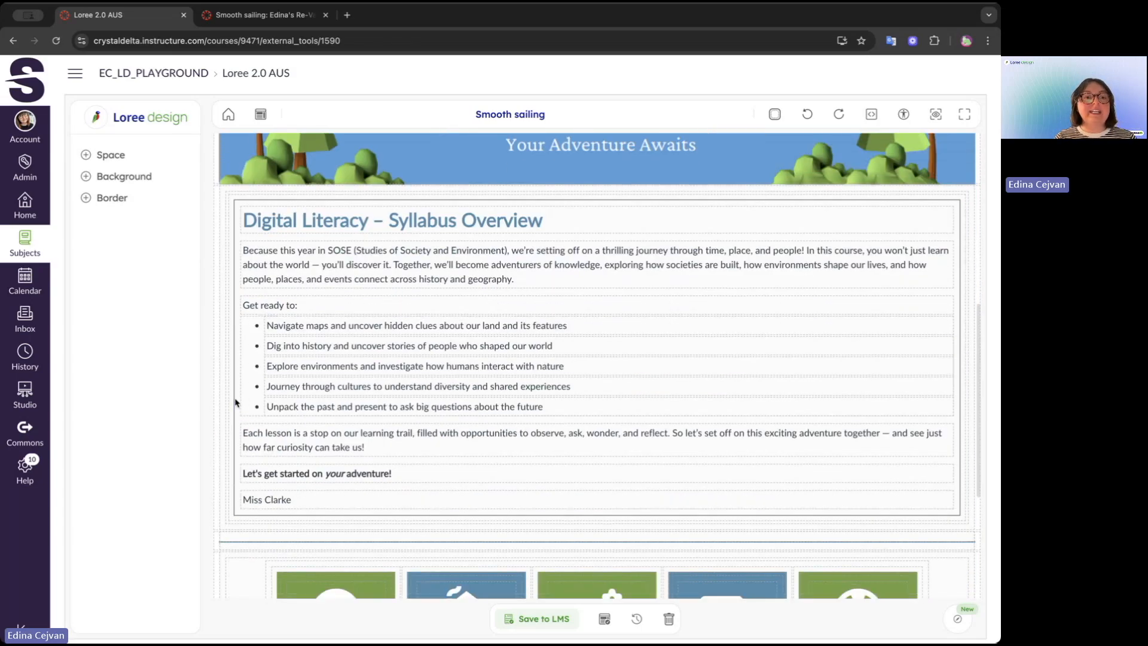
click(236, 403)
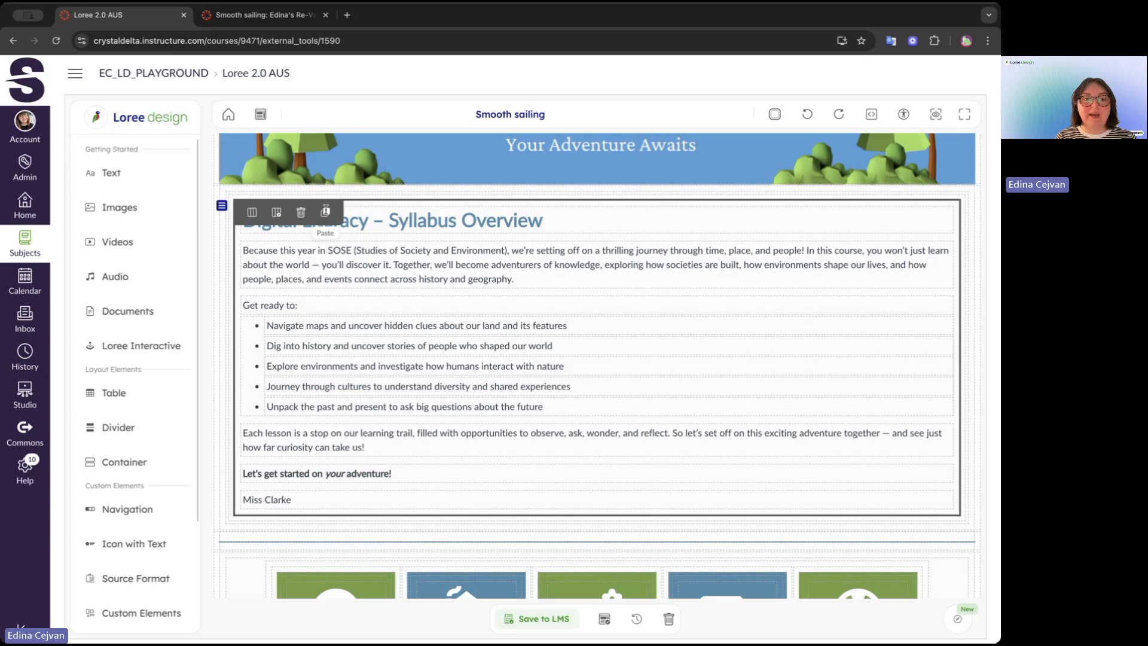
click(325, 211)
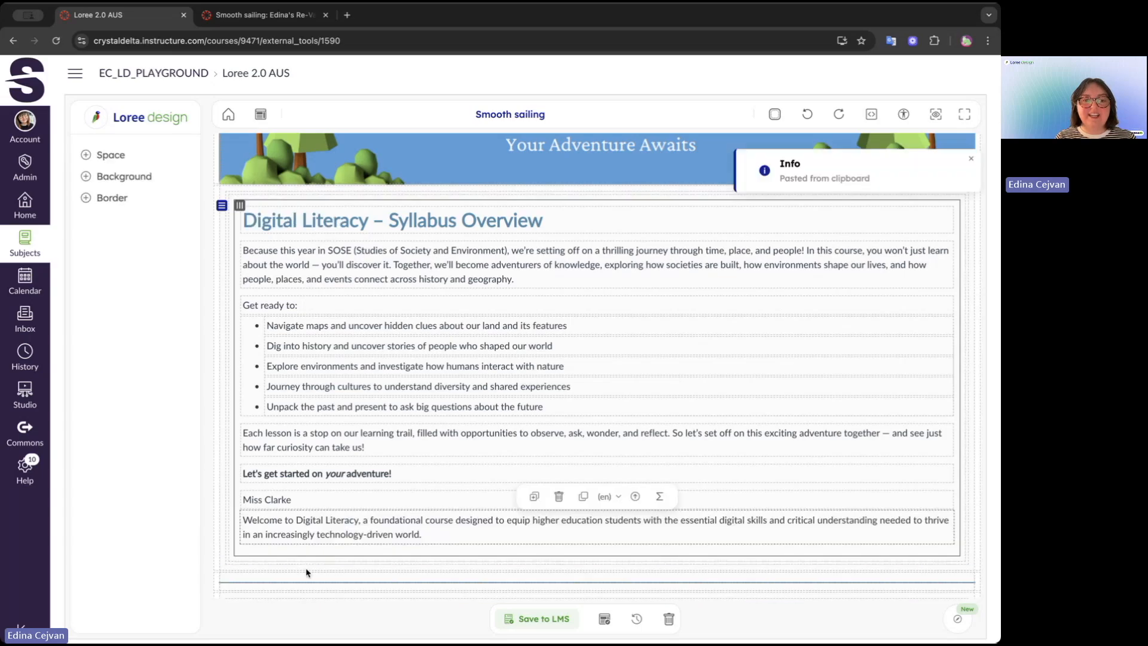
Move the pasted welcome paragraph up to directly below the heading and delete the template's "Because this year in SOSE" paragraph
click(636, 503)
click(626, 480)
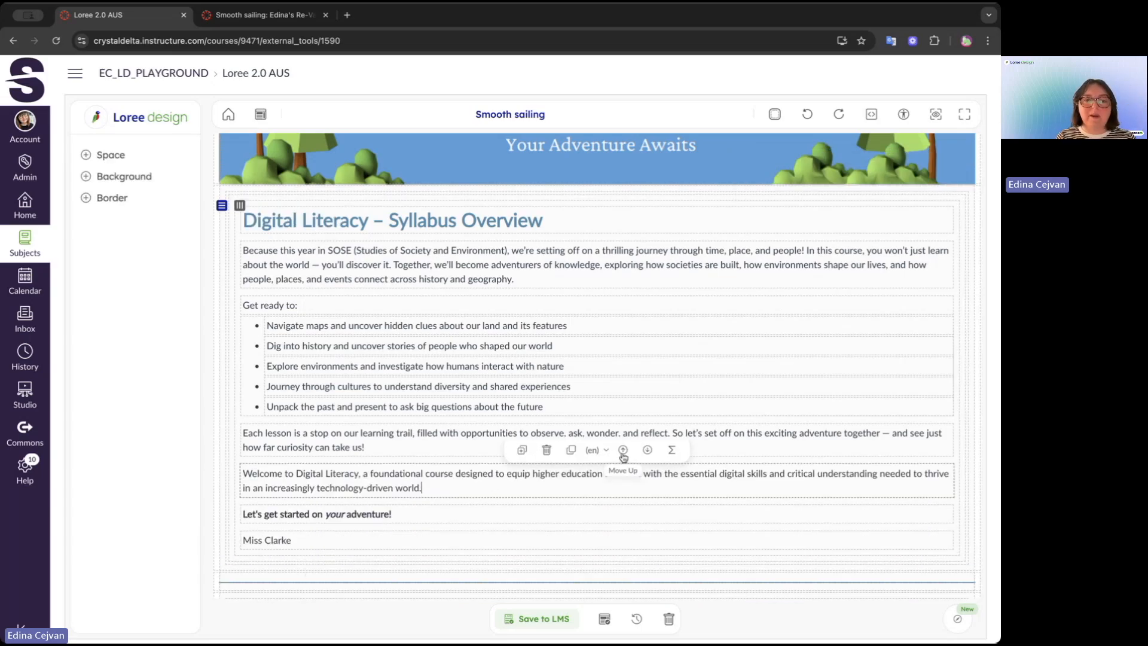
click(623, 452)
click(623, 411)
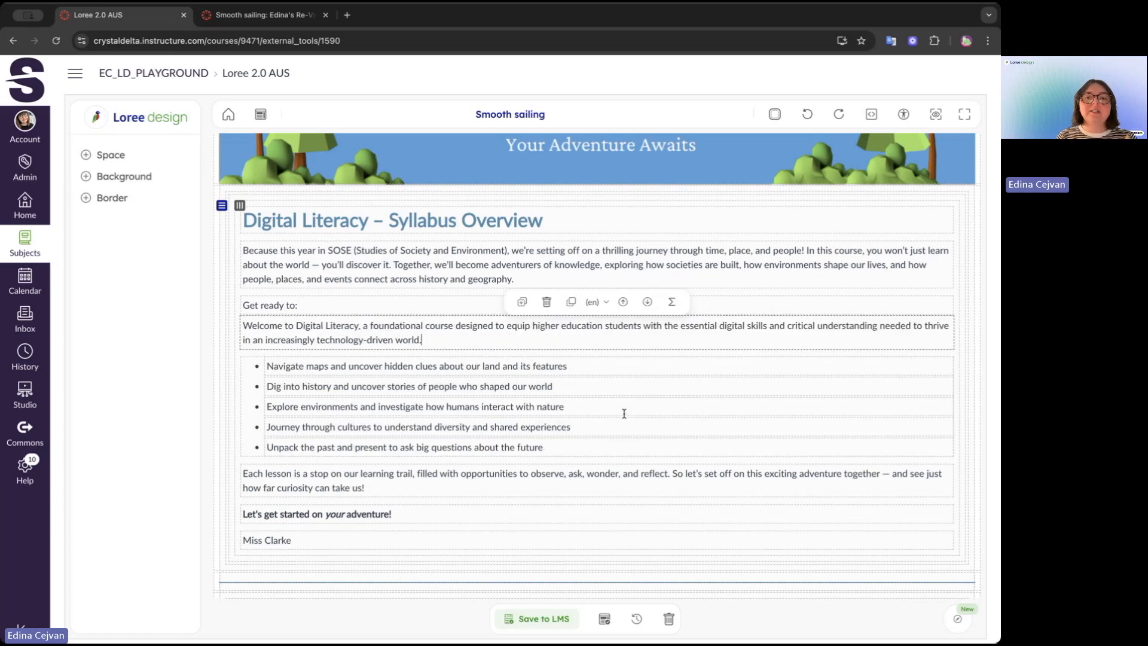
click(622, 301)
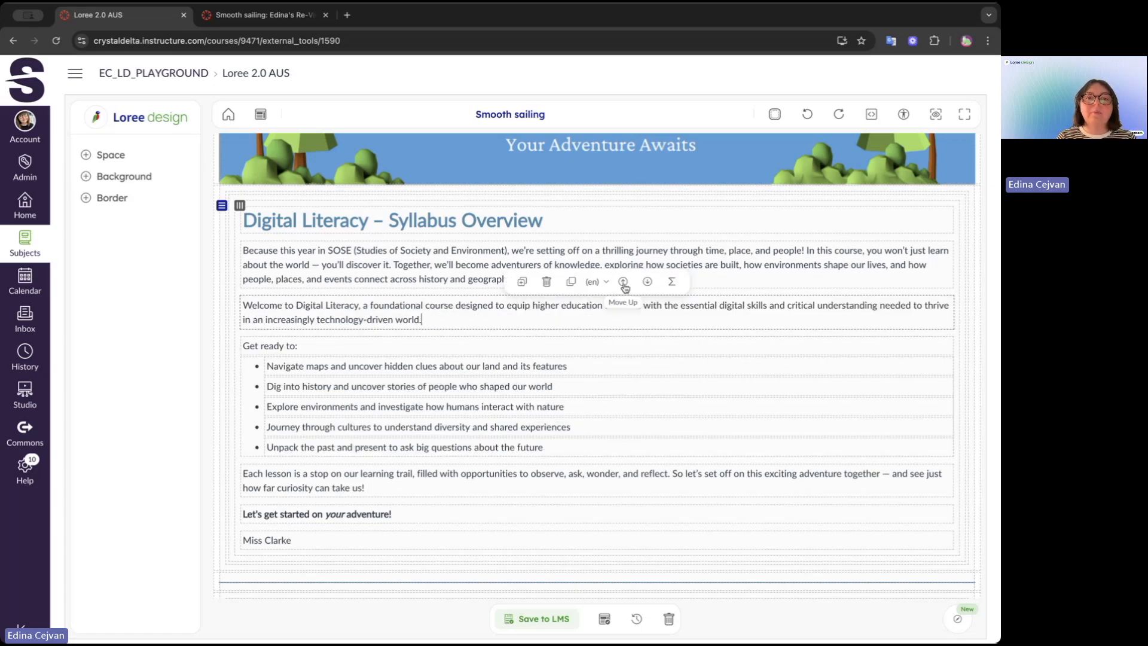
click(623, 281)
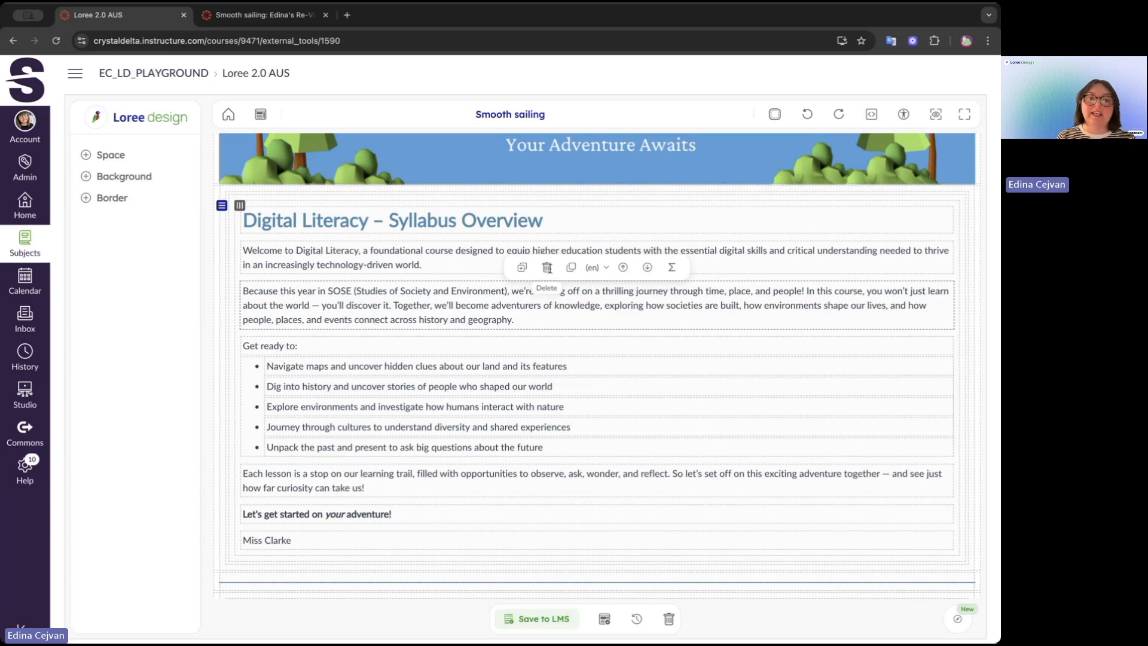
click(550, 273)
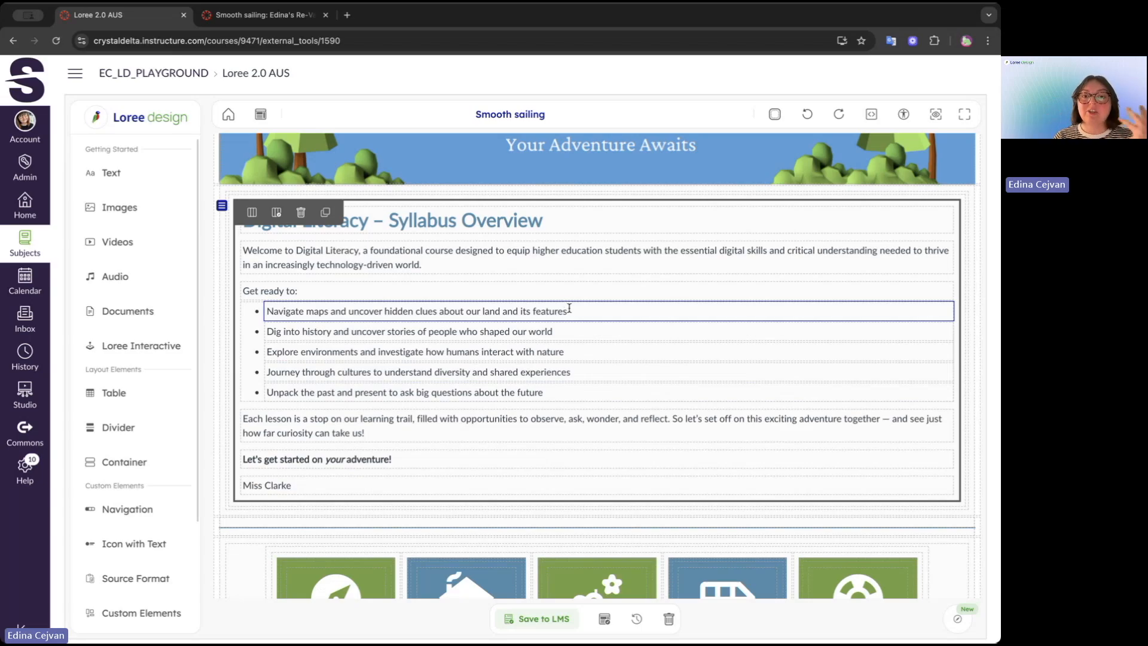
Copy the original "In this course, you will explore" paragraph and paste it over the template's first bullet, "Navigate maps and uncover hidden clues"
scroll(569, 308, up, 10)
triple_click(304, 248)
key(super+c)
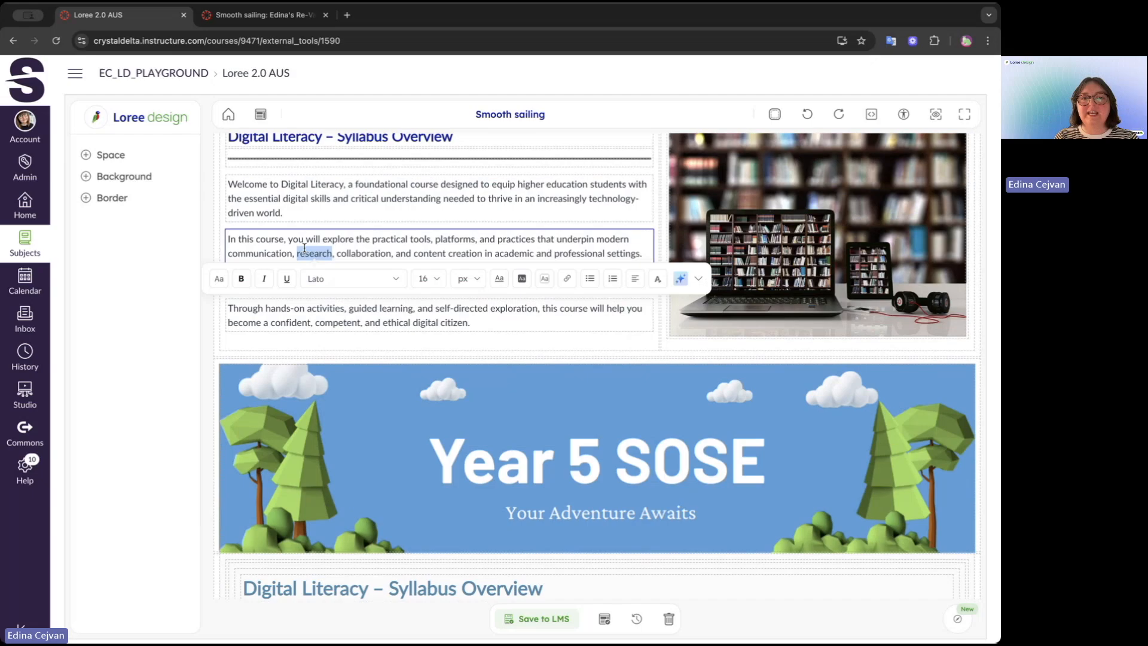
scroll(304, 248, down, 7)
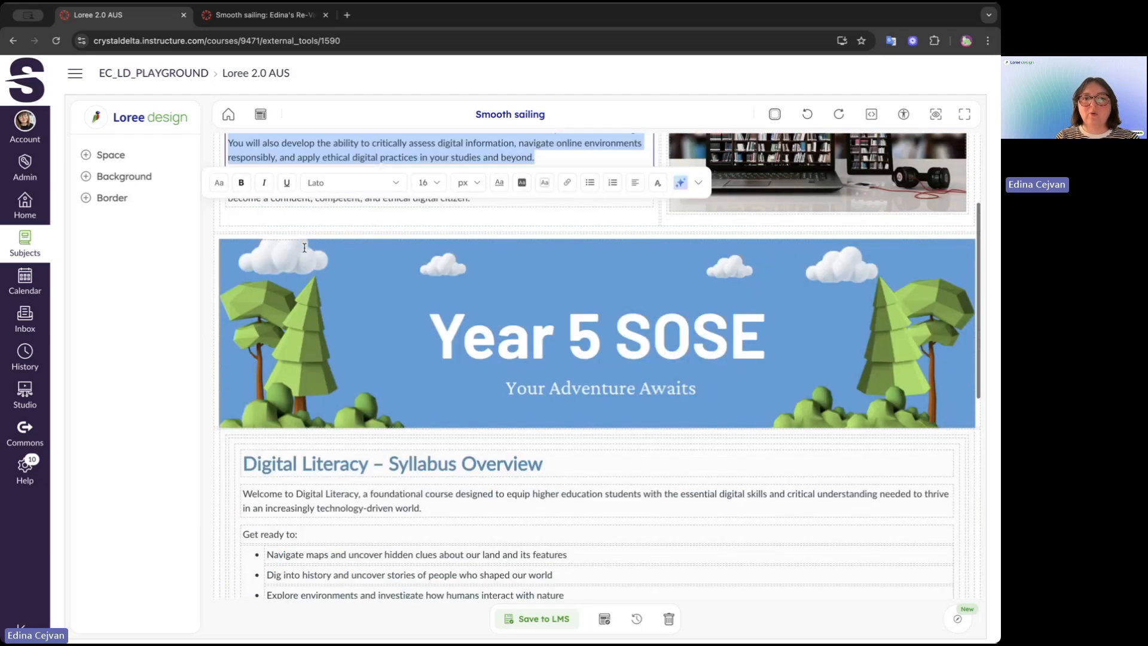
click(345, 244)
triple_click(345, 247)
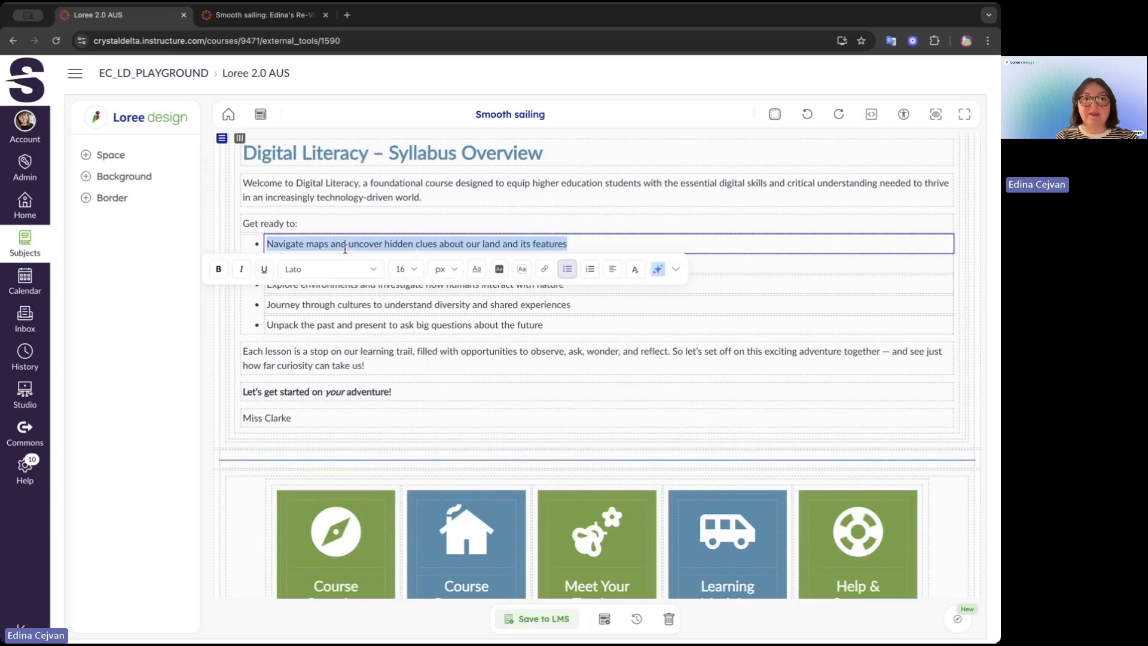
key(super+v)
Copy the original "Through hands-on activities" paragraph and replace the template's remaining bullets with it as the single second bullet
scroll(462, 271, up, 7)
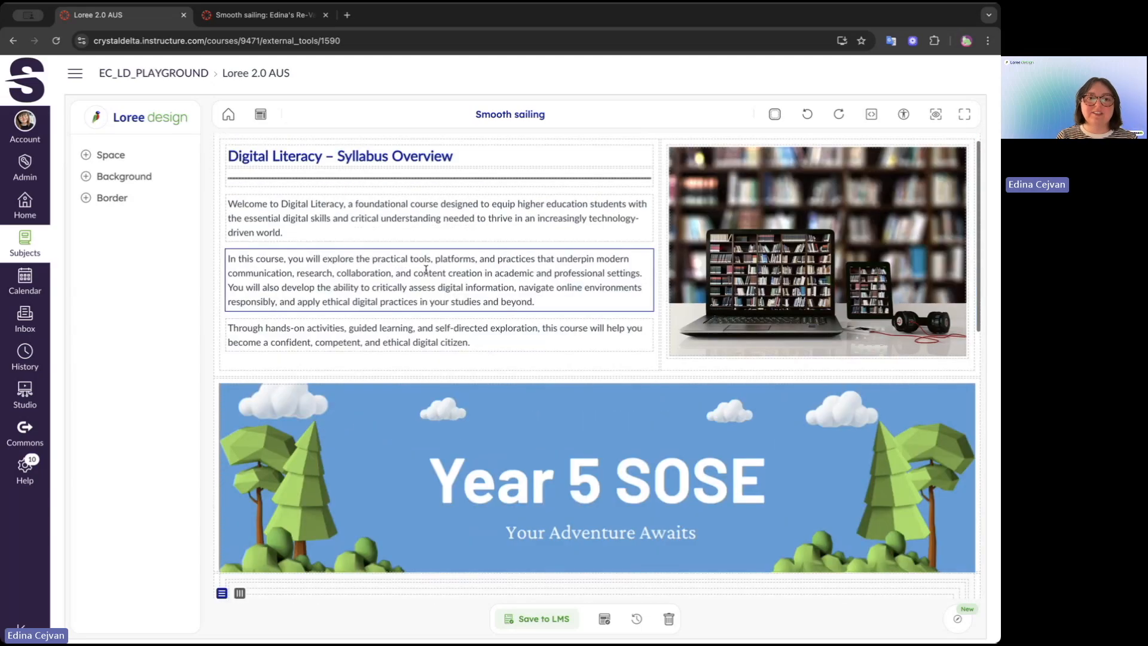
click(395, 336)
triple_click(395, 336)
key(super+c)
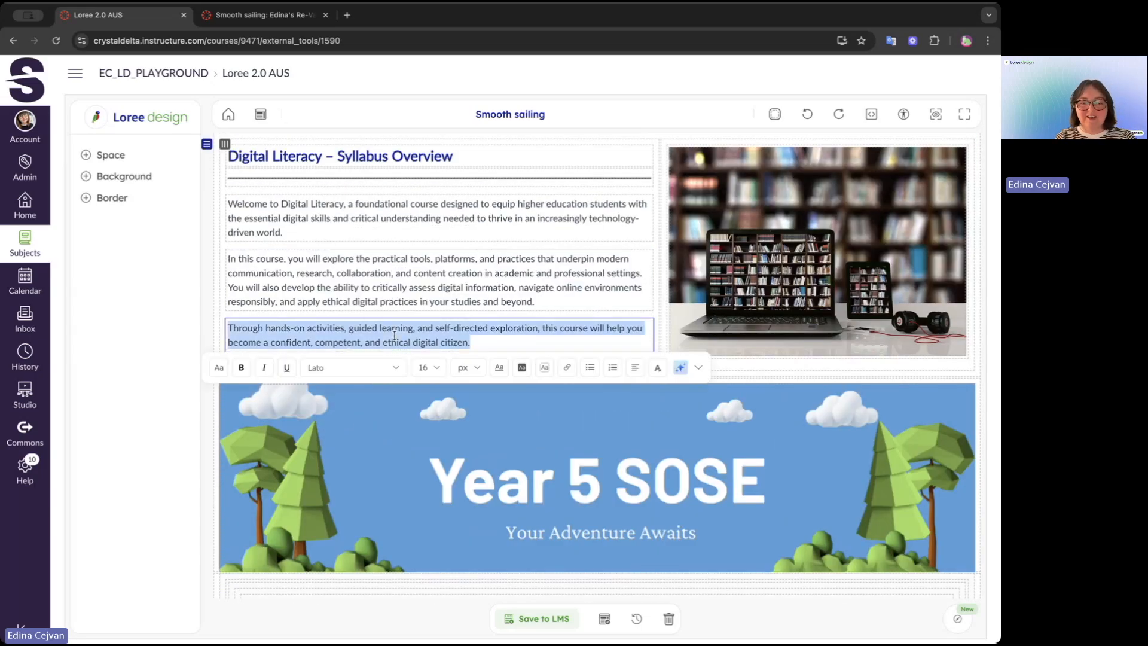
scroll(394, 335, down, 10)
scroll(394, 336, up, 1)
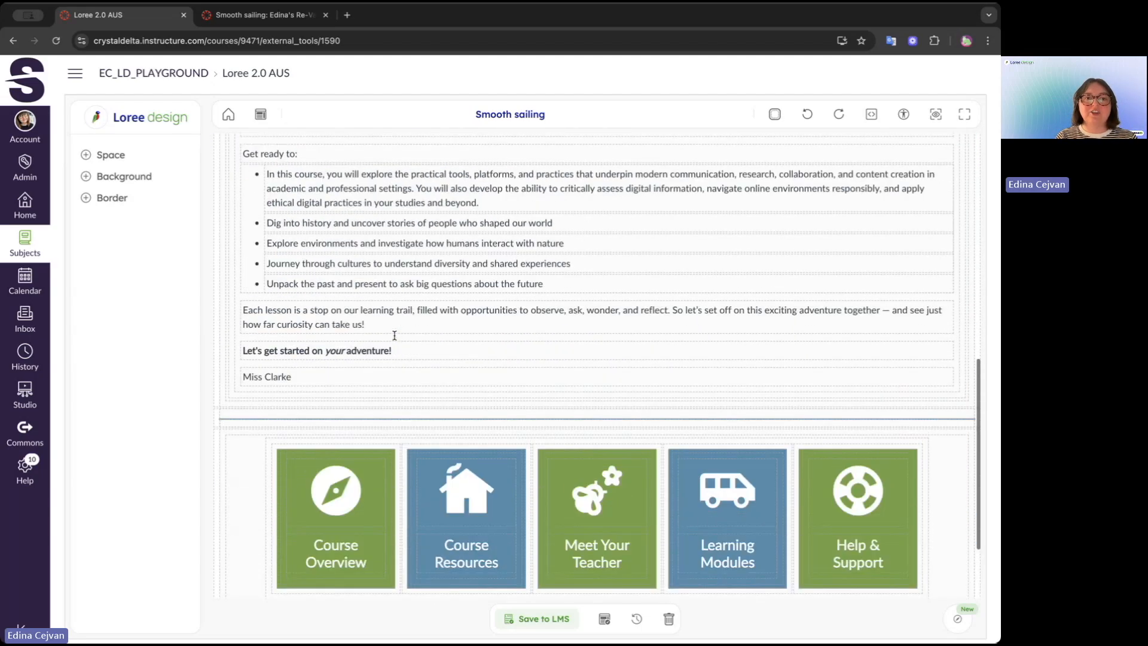
click(321, 224)
double_click(317, 223)
triple_click(322, 226)
key(super+v)
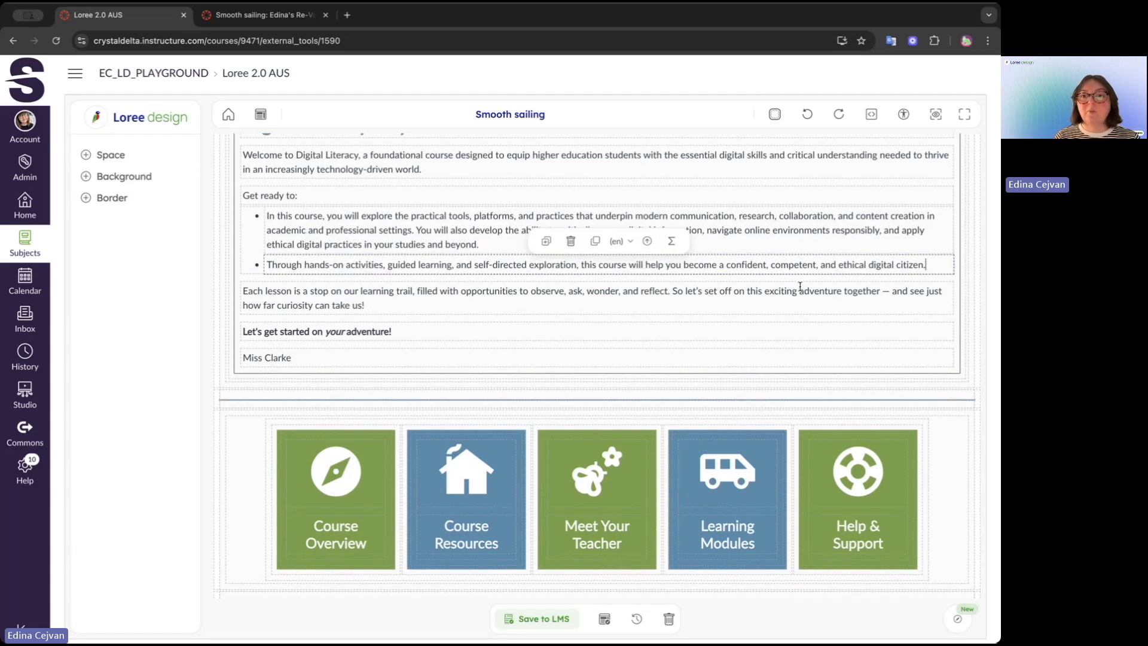
Change the bullet style of both items under "Get ready to:" to Circle
drag(929, 264, 267, 215)
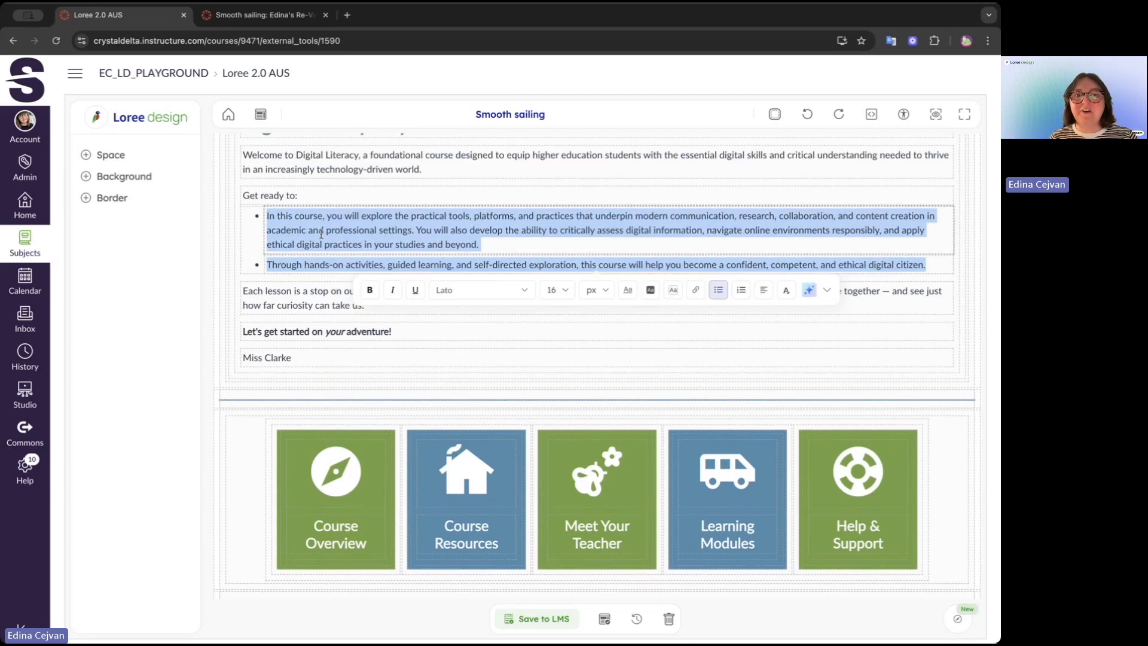
click(719, 291)
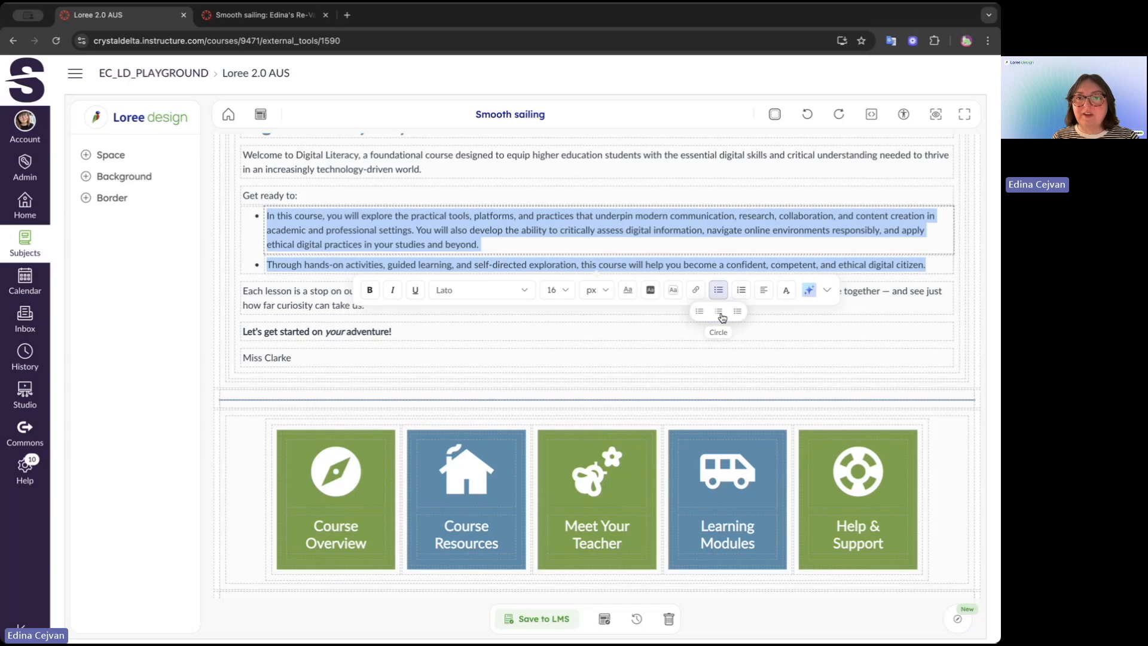
click(719, 312)
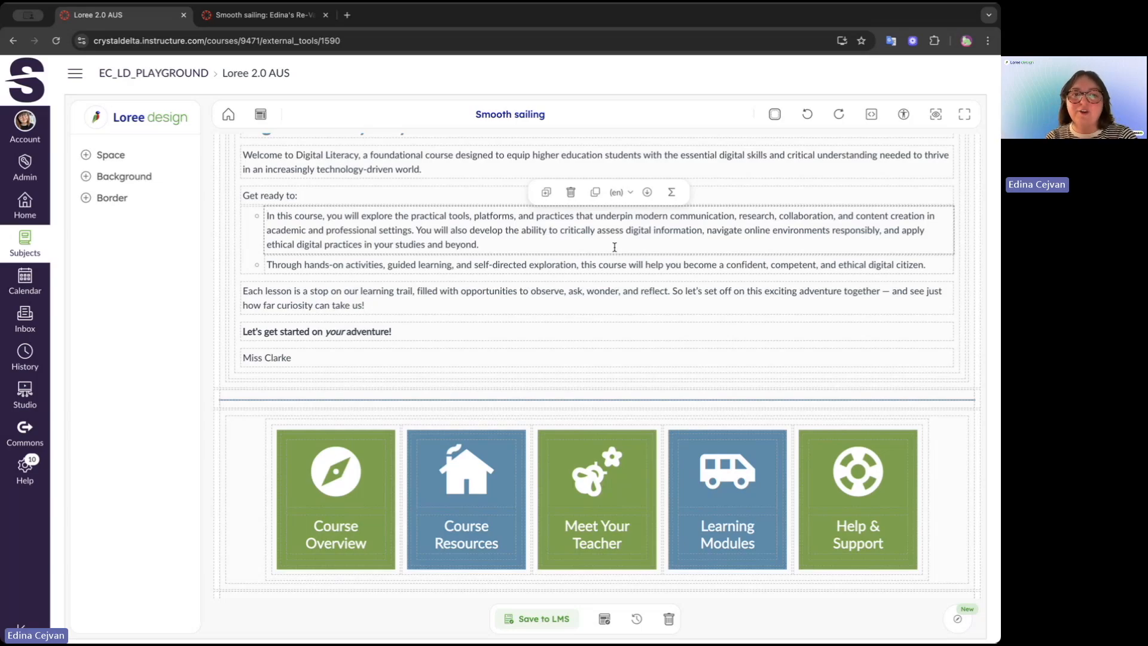
Split the template's syllabus text row below the banner into two columns with a 70/30 layout
scroll(469, 317, down, 1)
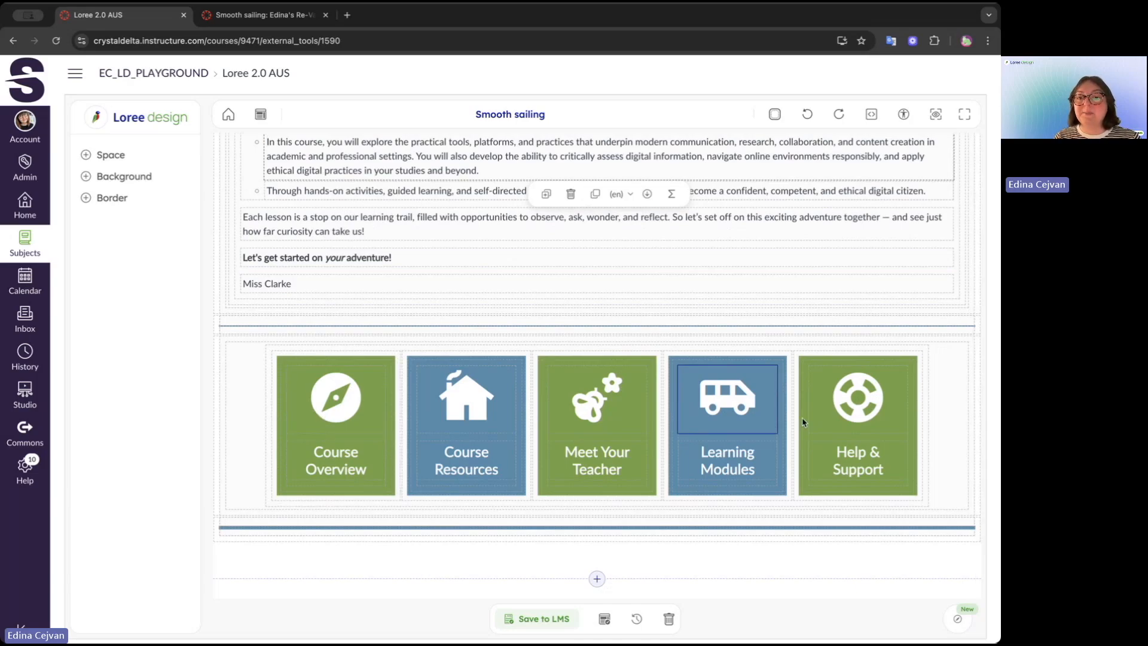
scroll(866, 445, up, 1)
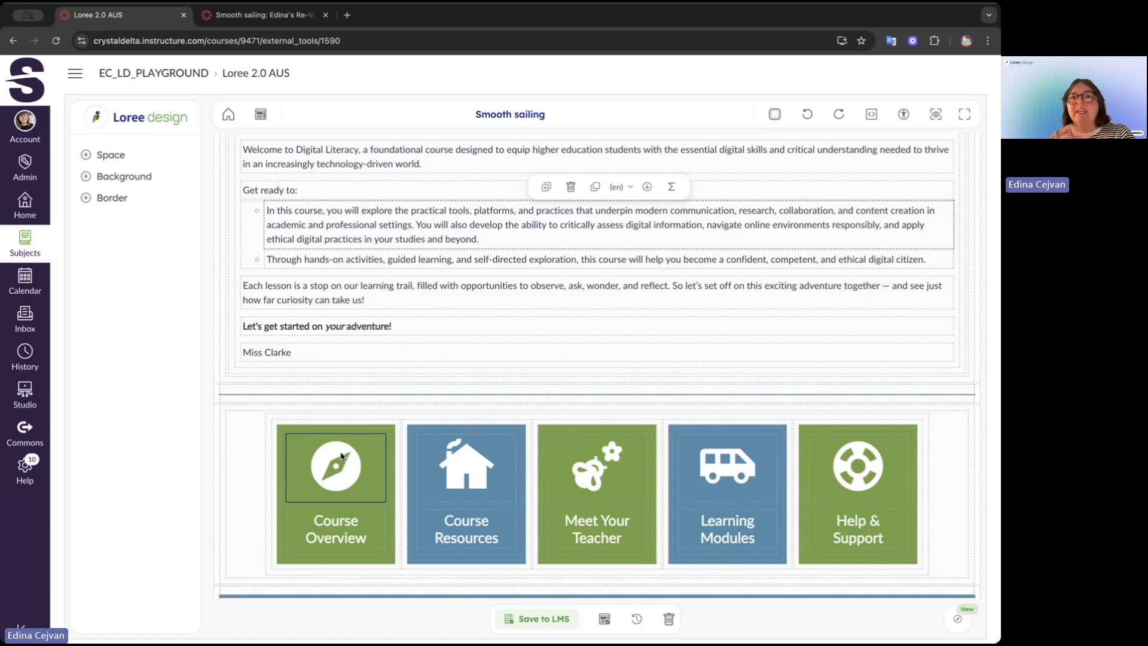
scroll(340, 455, up, 4)
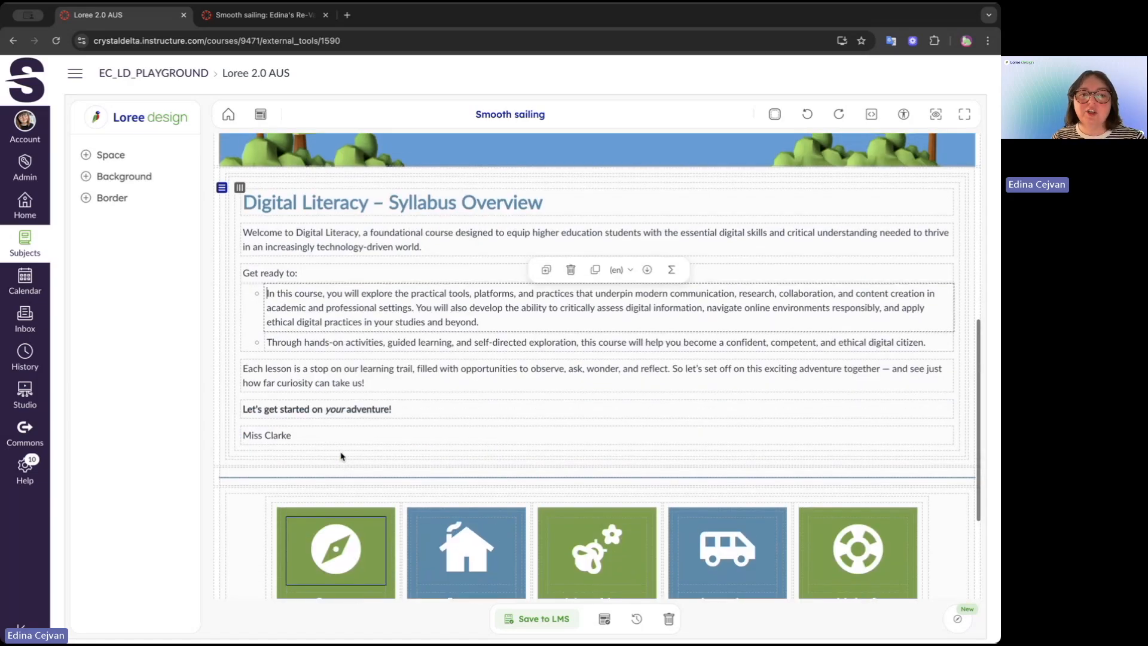
scroll(777, 299, up, 3)
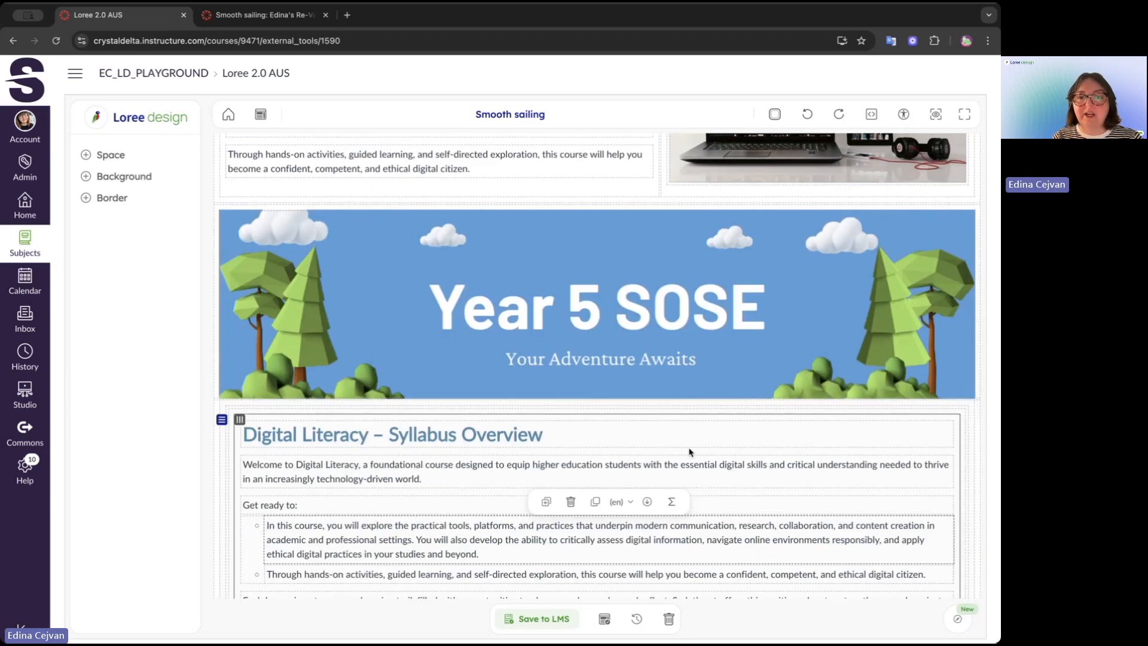
scroll(688, 451, down, 4)
scroll(689, 452, up, 1)
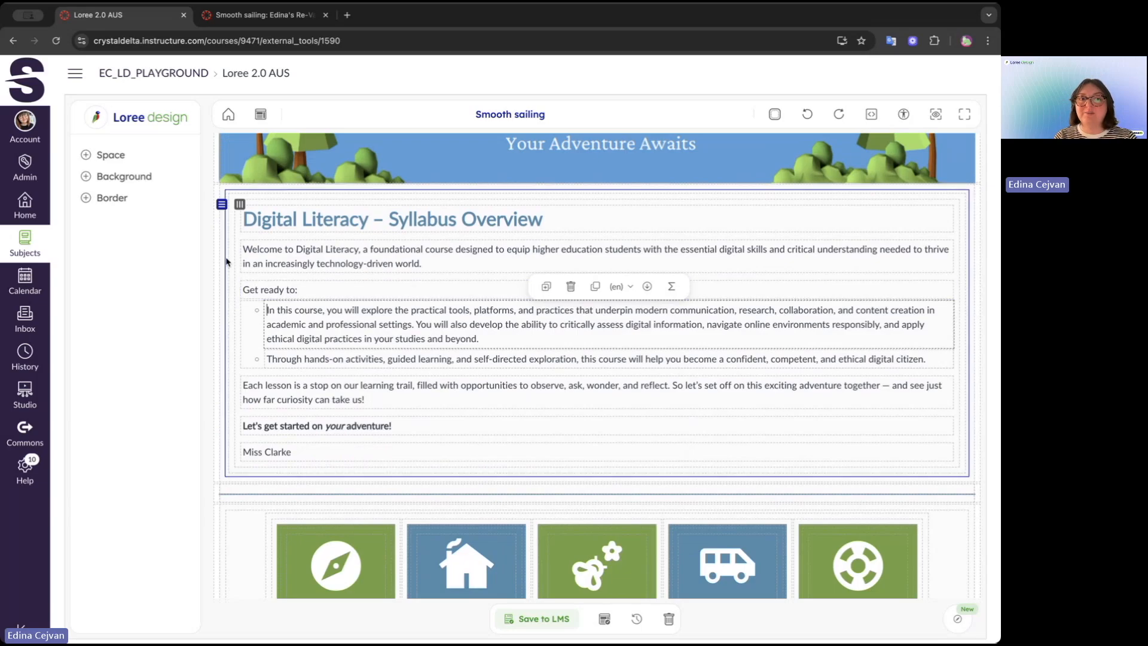
click(225, 205)
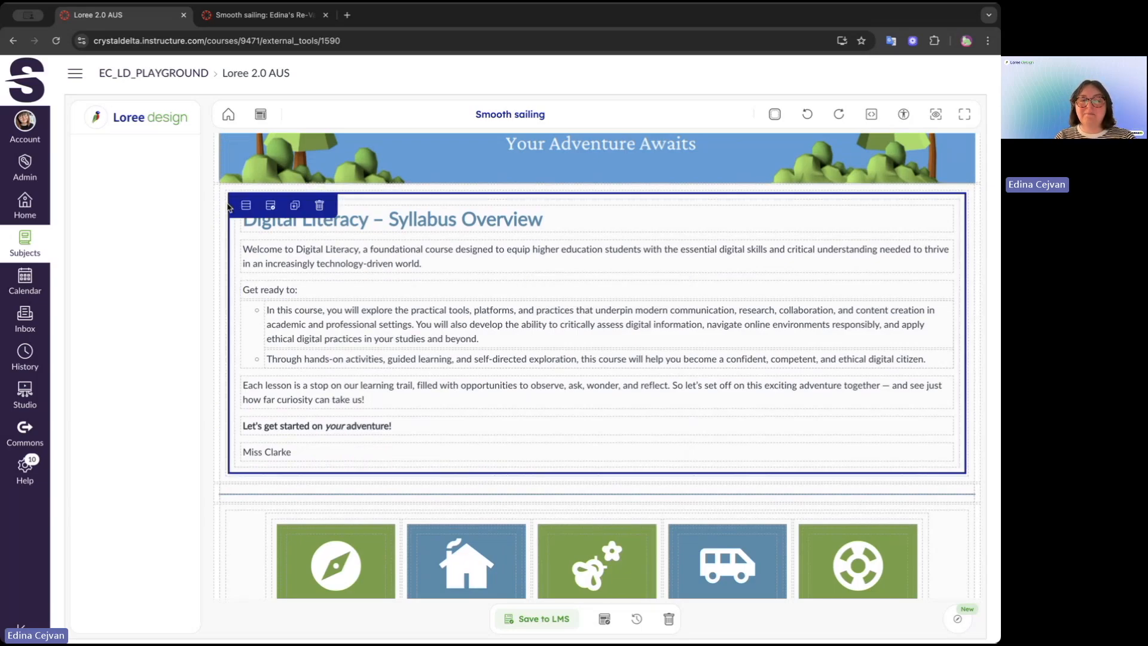
click(246, 205)
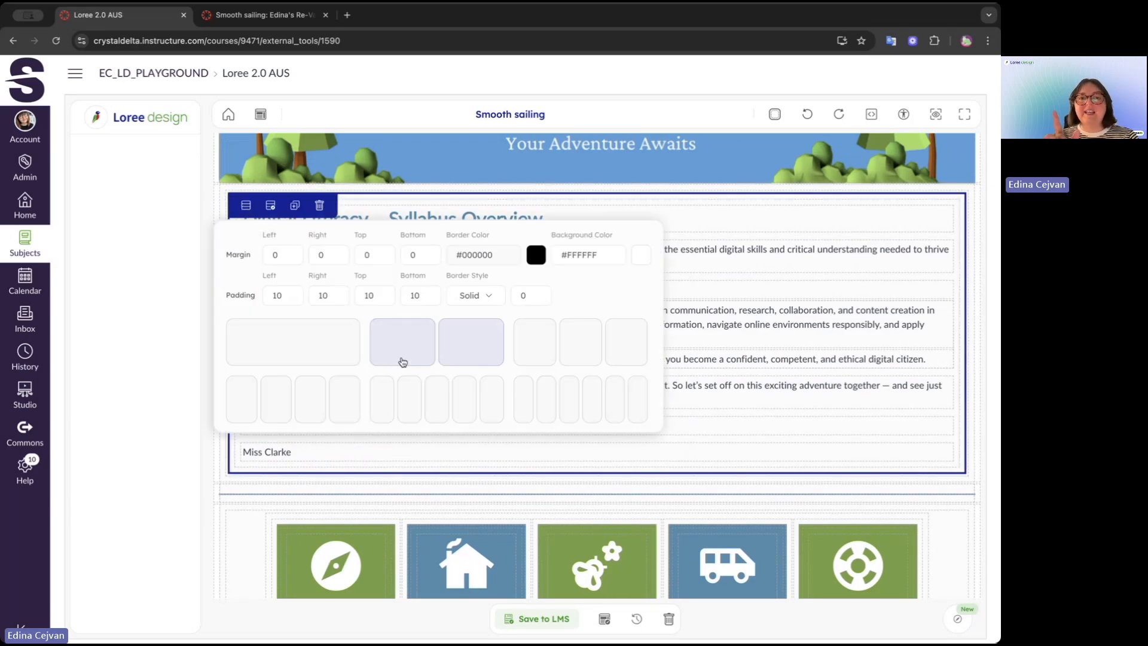
click(402, 362)
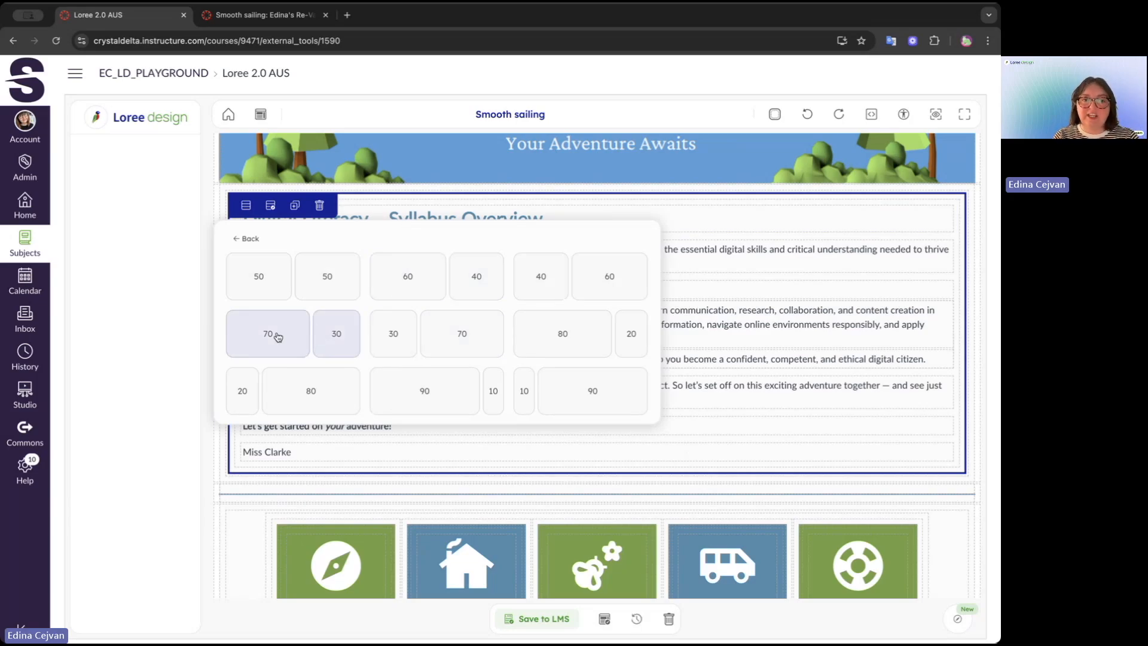
click(278, 337)
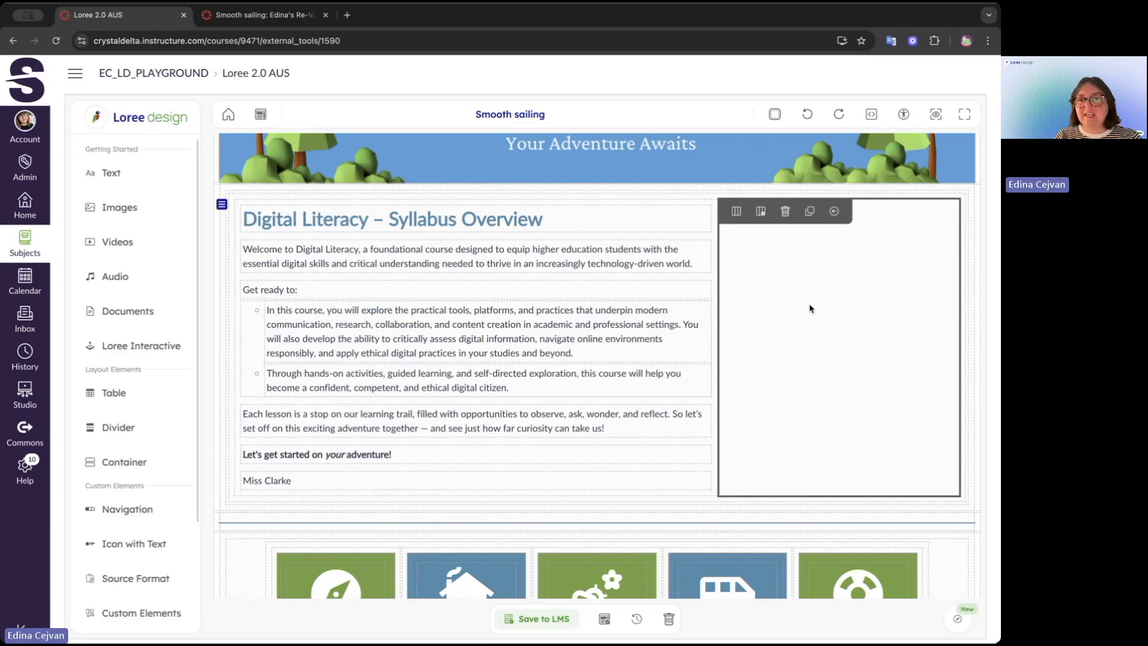
Copy the laptop-and-bookshelves image from the original syllabus section and paste it into the empty 30% column beside the template text
scroll(809, 308, up, 7)
click(861, 253)
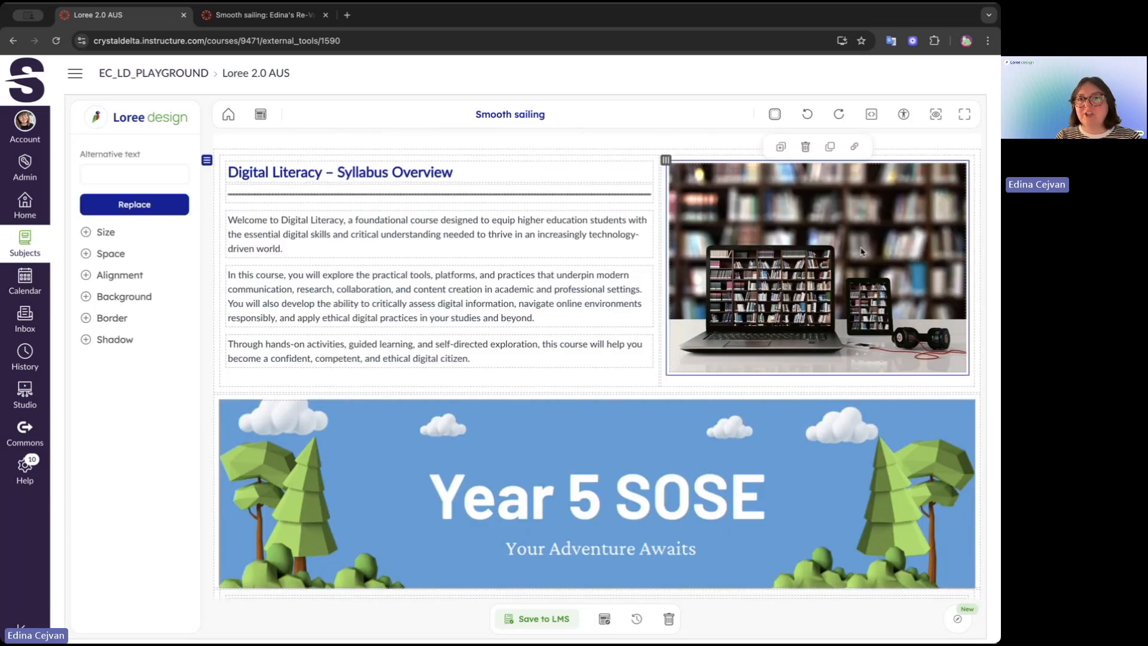
click(831, 148)
scroll(794, 293, down, 8)
click(794, 292)
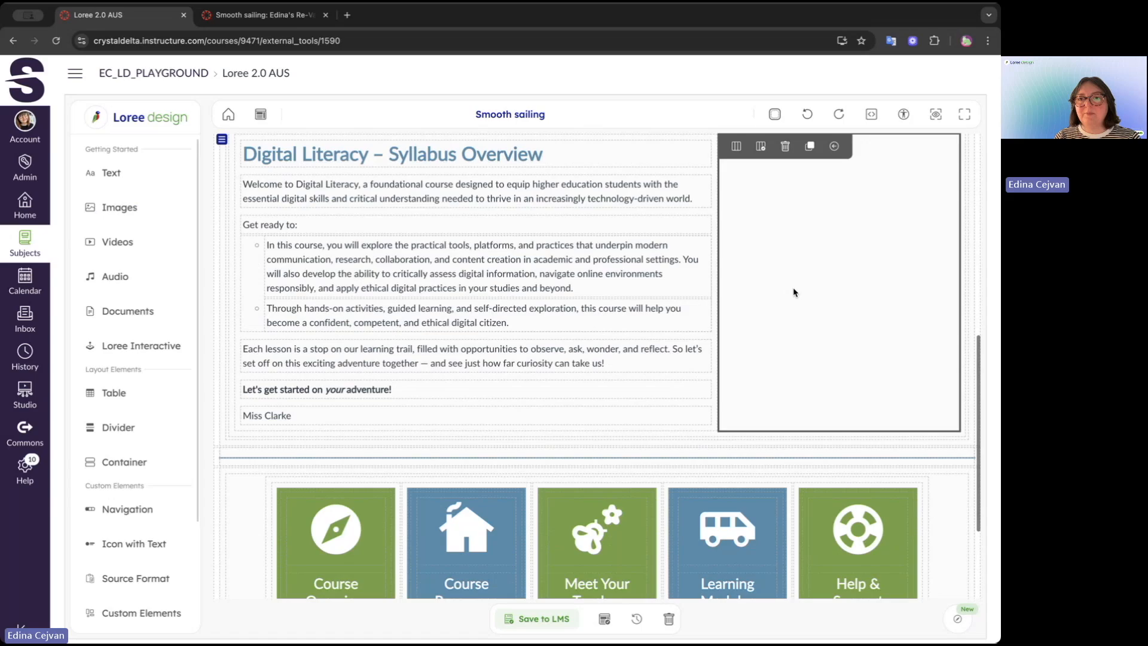
scroll(794, 293, up, 1)
click(810, 215)
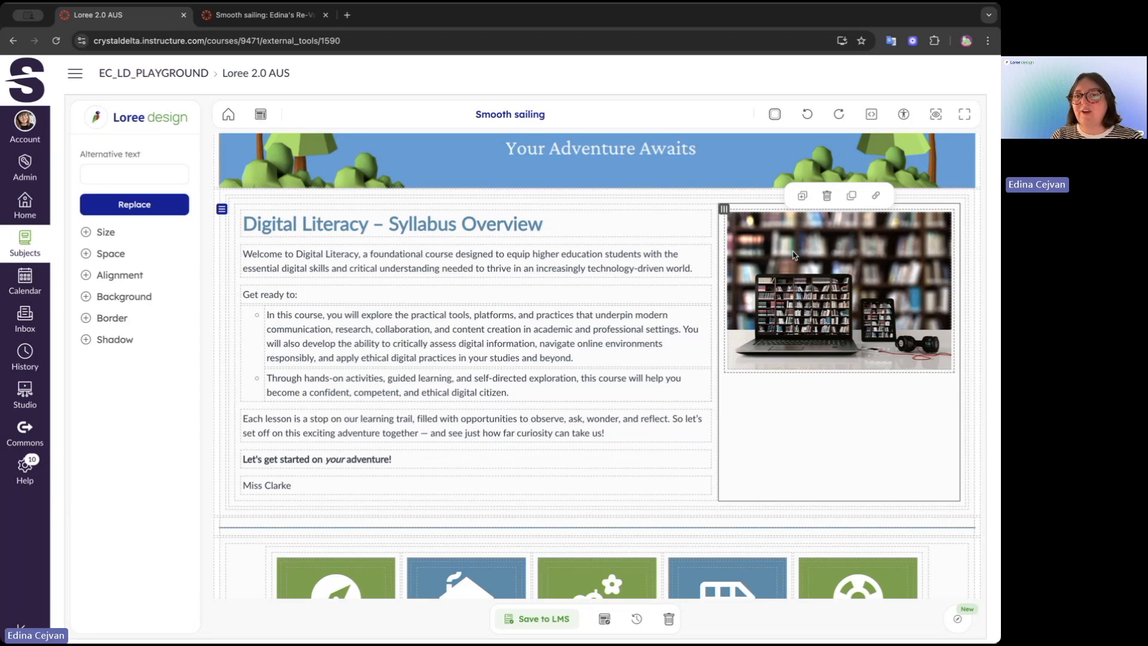
Delete the entire original syllabus row above the Year 5 SOSE banner
scroll(845, 465, up, 6)
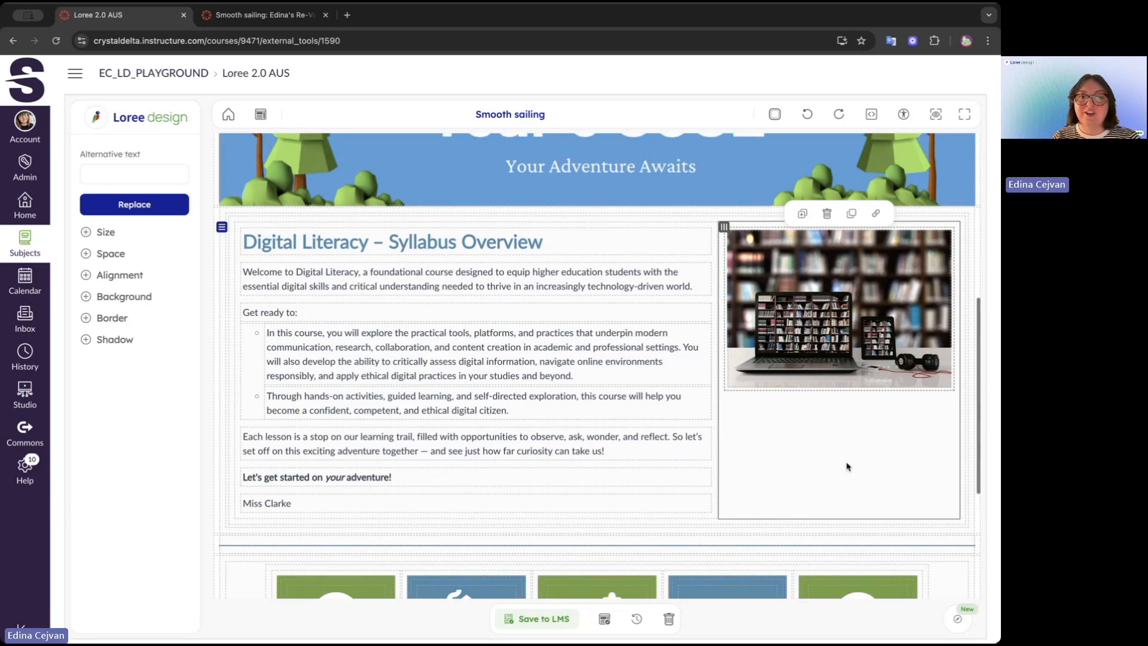
click(219, 157)
click(208, 160)
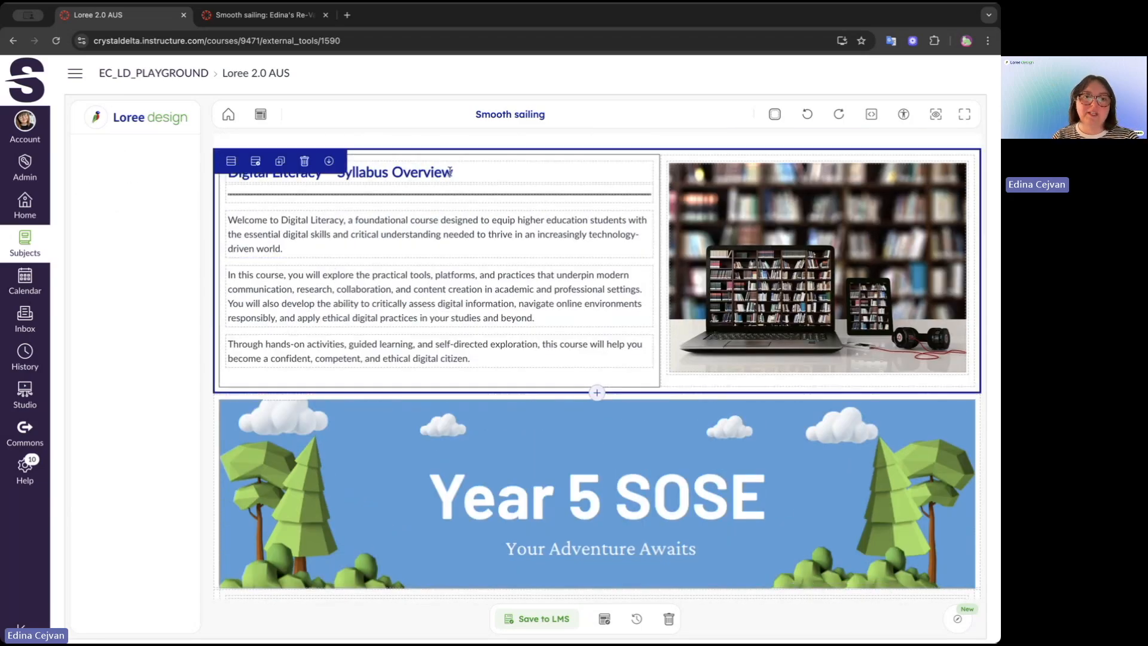
click(305, 162)
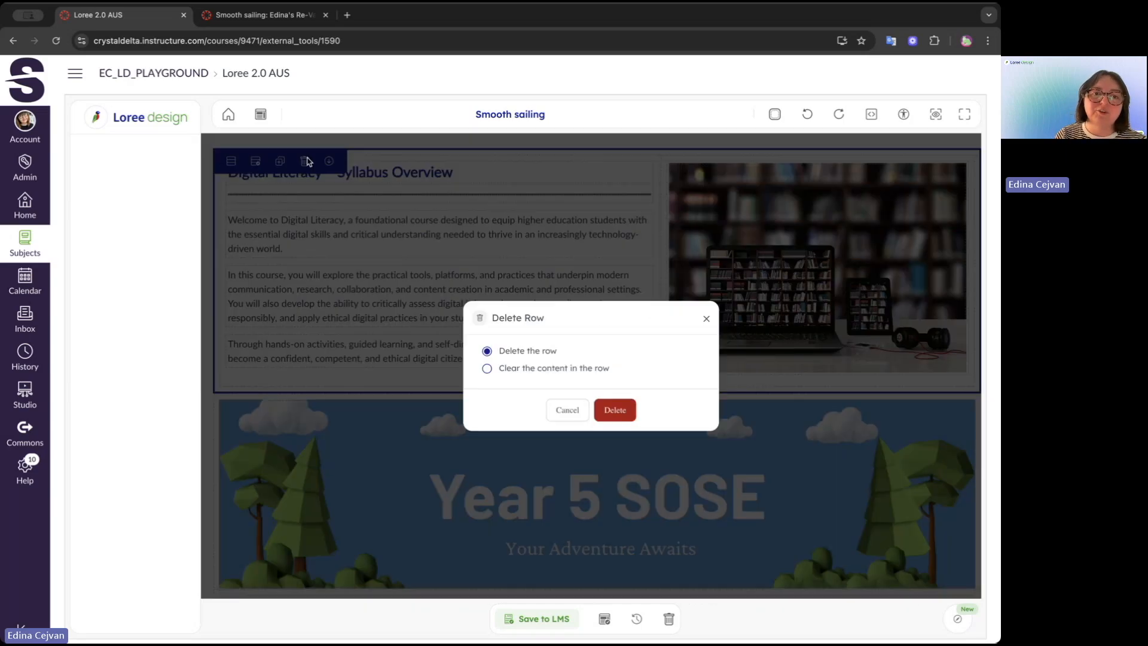
click(619, 414)
Select the compass icon on the Course Overview tile and open its link settings
scroll(626, 414, down, 4)
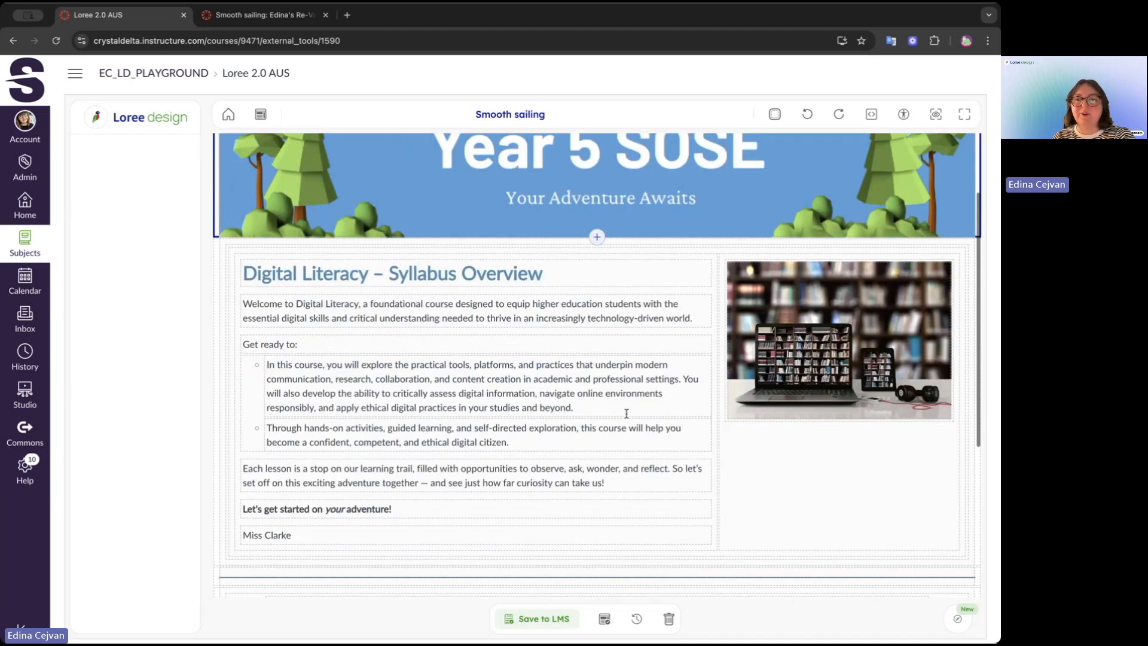
scroll(626, 412, up, 1)
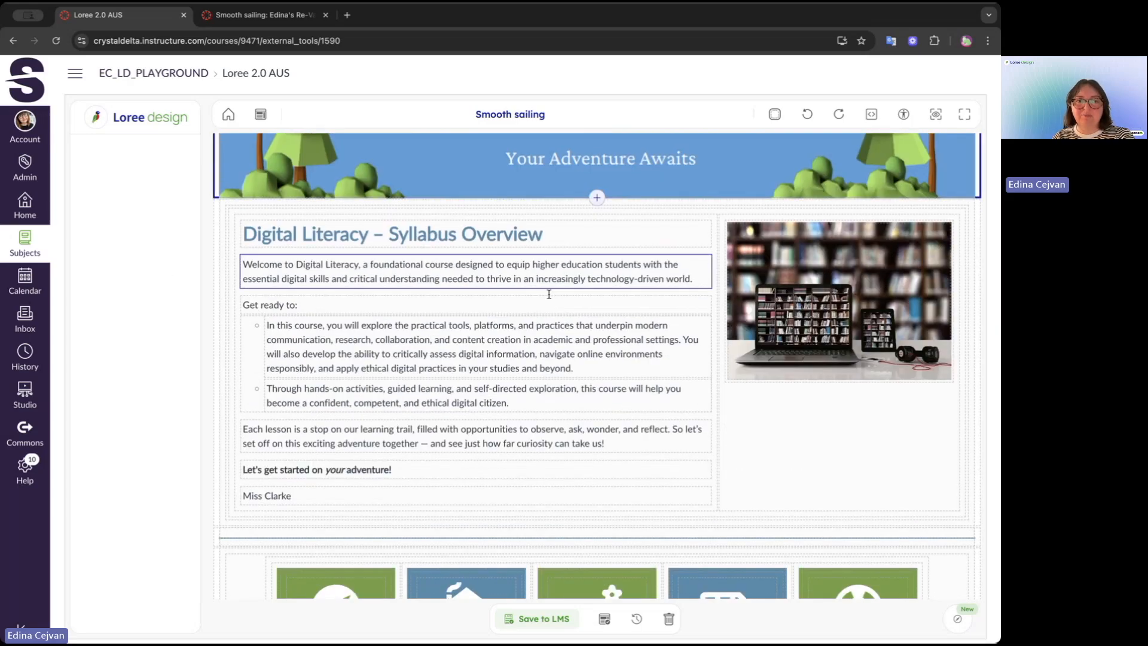
scroll(601, 573, down, 4)
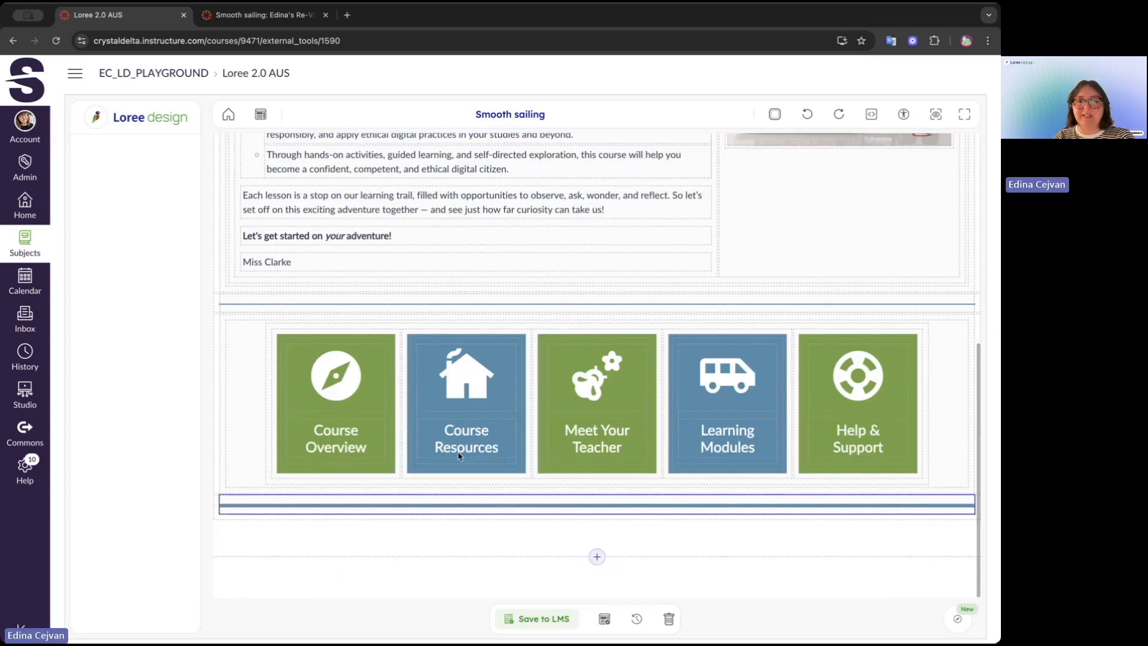
scroll(466, 448, up, 2)
click(344, 488)
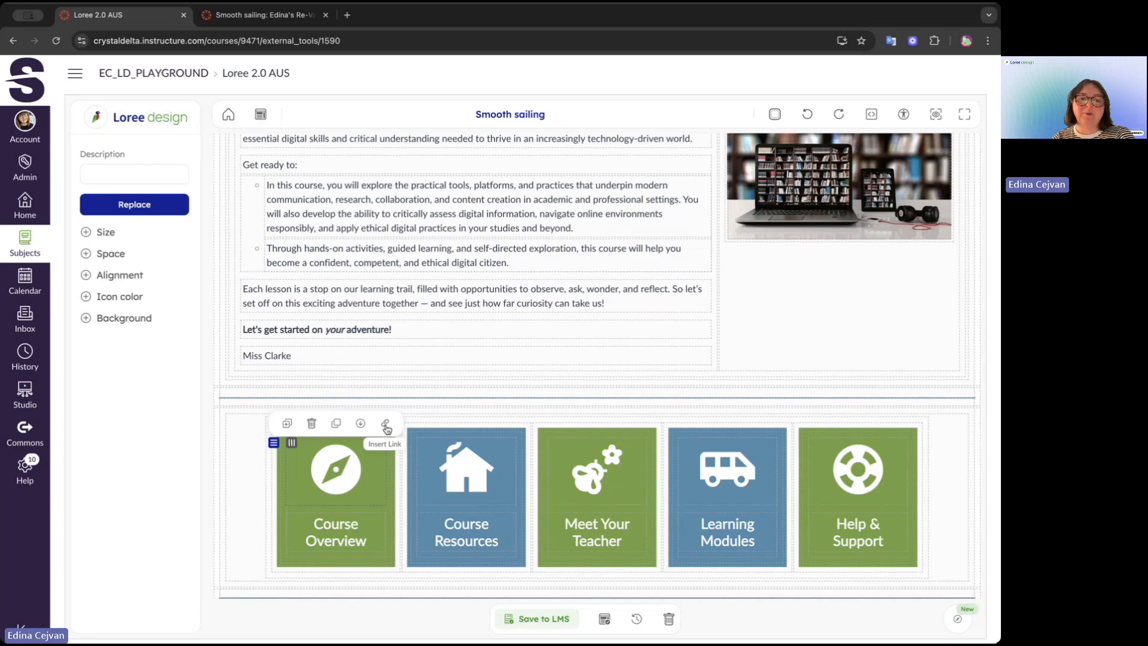
click(385, 424)
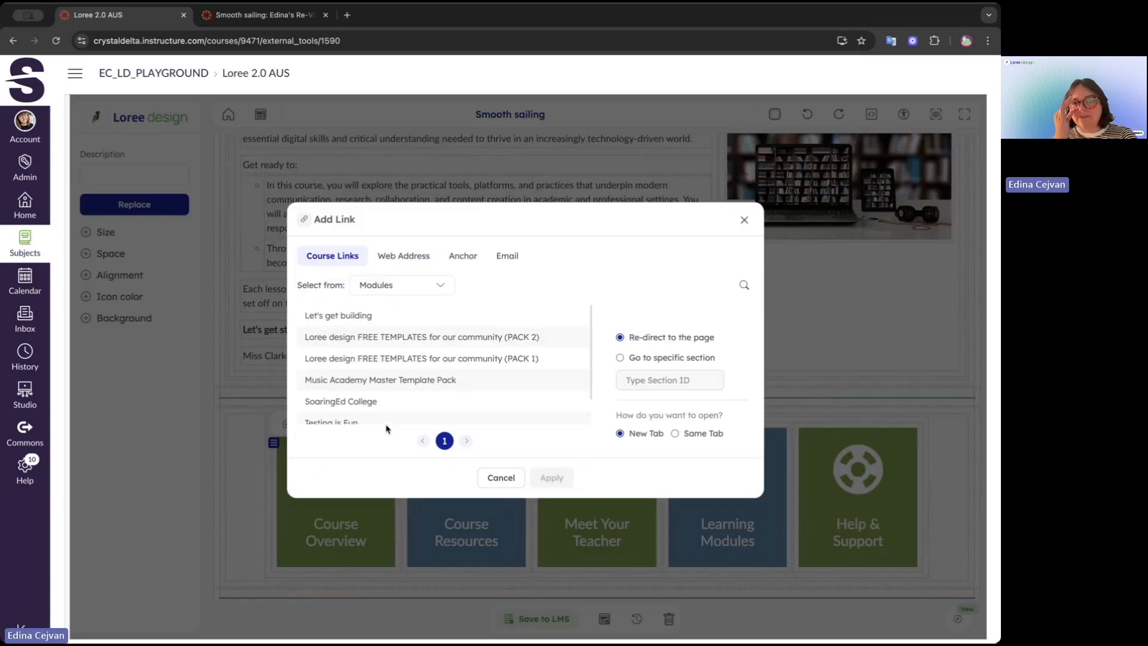
Link the Course Overview tile's compass icon to the Module Overview page from the course's Pages links and apply it
scroll(445, 393, down, 1)
scroll(446, 393, up, 1)
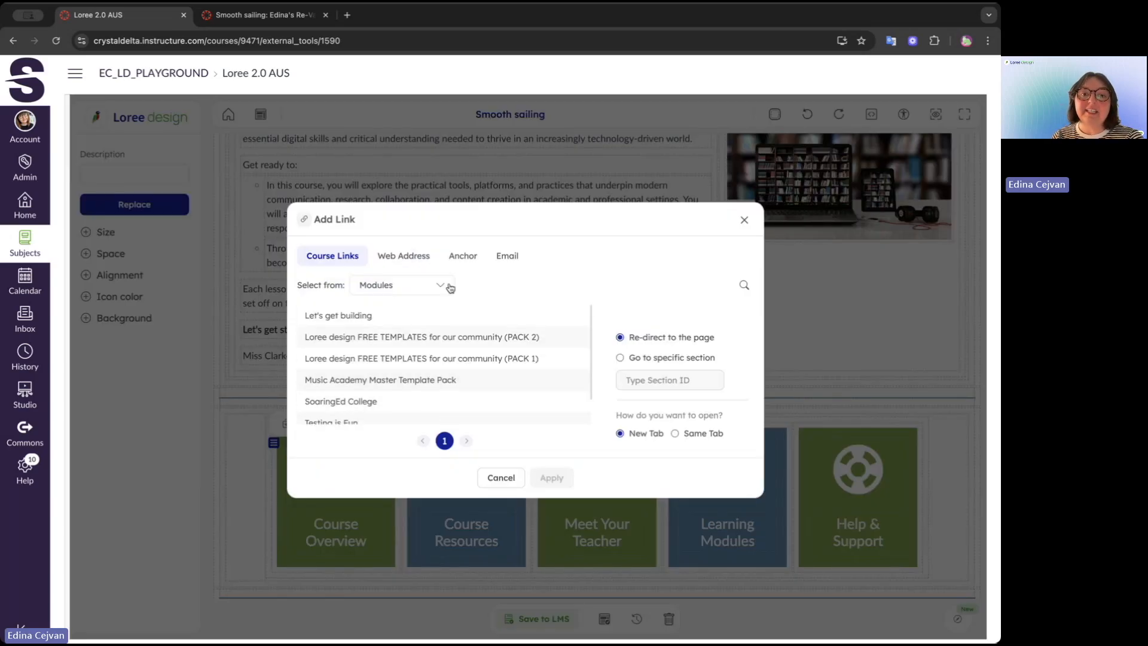
click(442, 291)
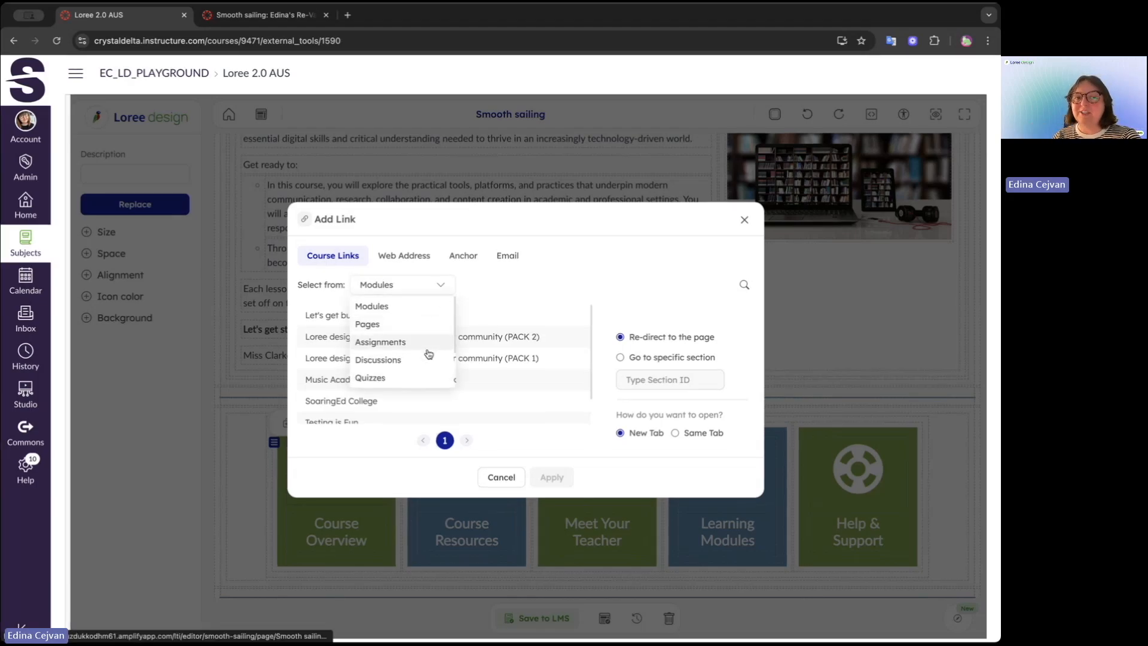
scroll(427, 352, down, 1)
scroll(427, 354, down, 1)
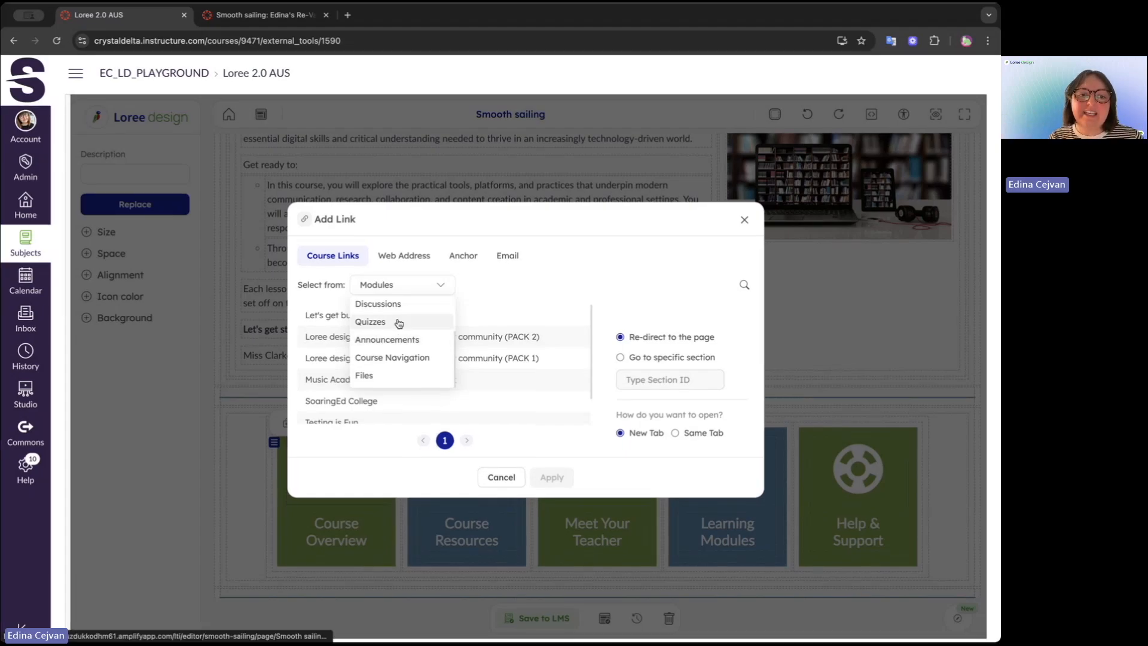
scroll(395, 323, up, 2)
click(382, 325)
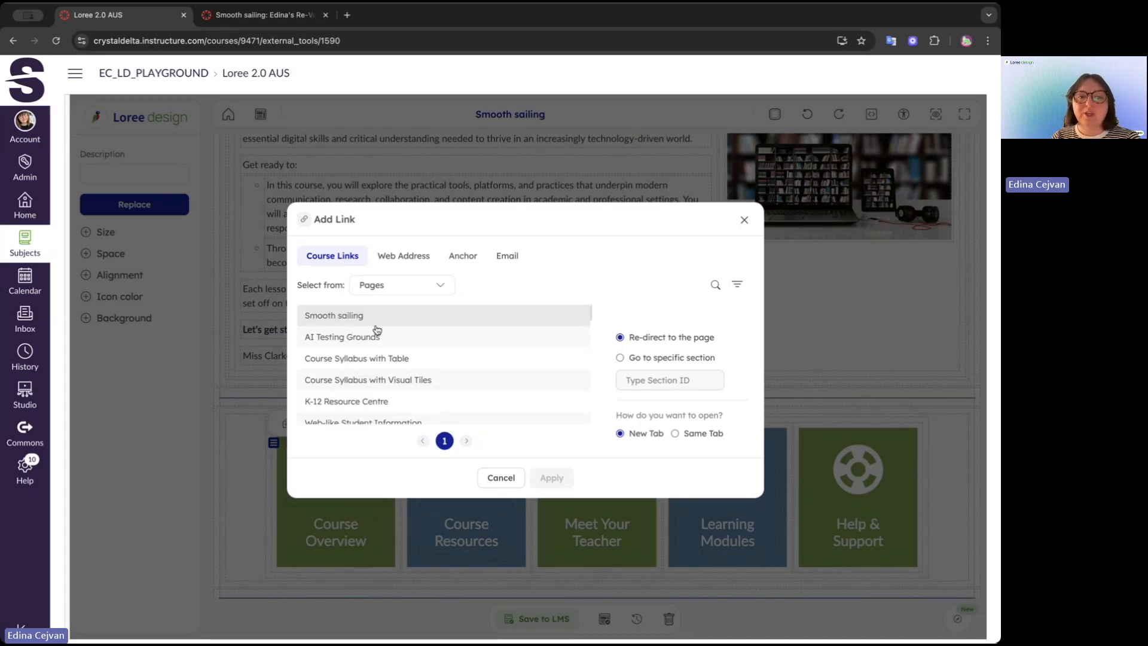
scroll(478, 384, down, 5)
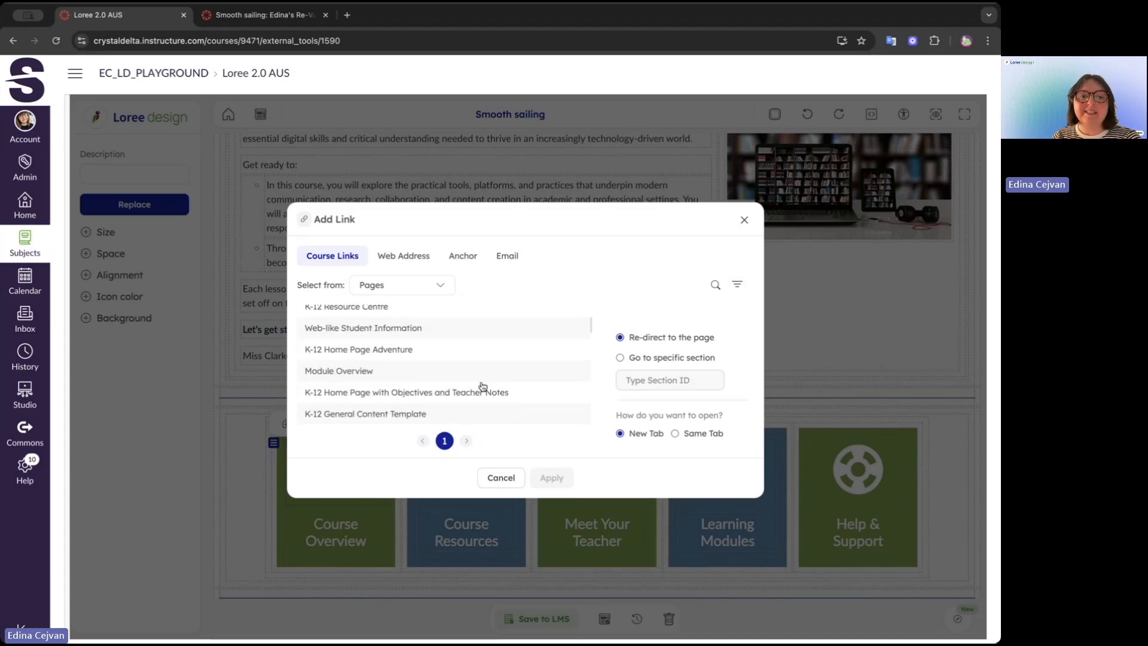
scroll(483, 386, down, 3)
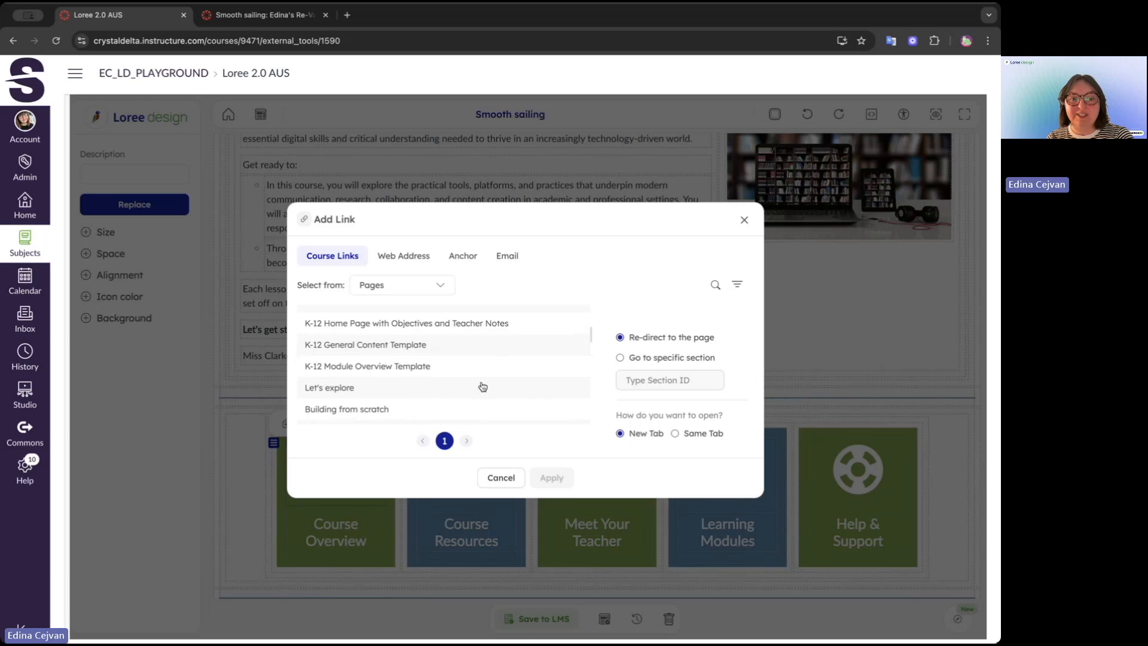
scroll(442, 380, up, 3)
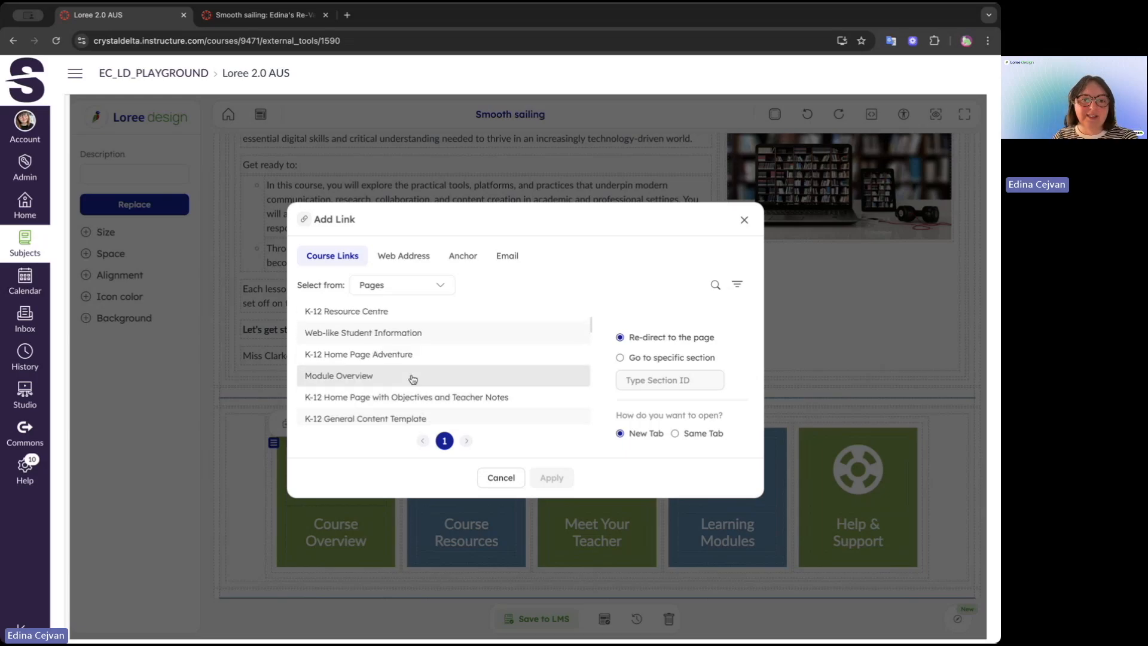
click(370, 379)
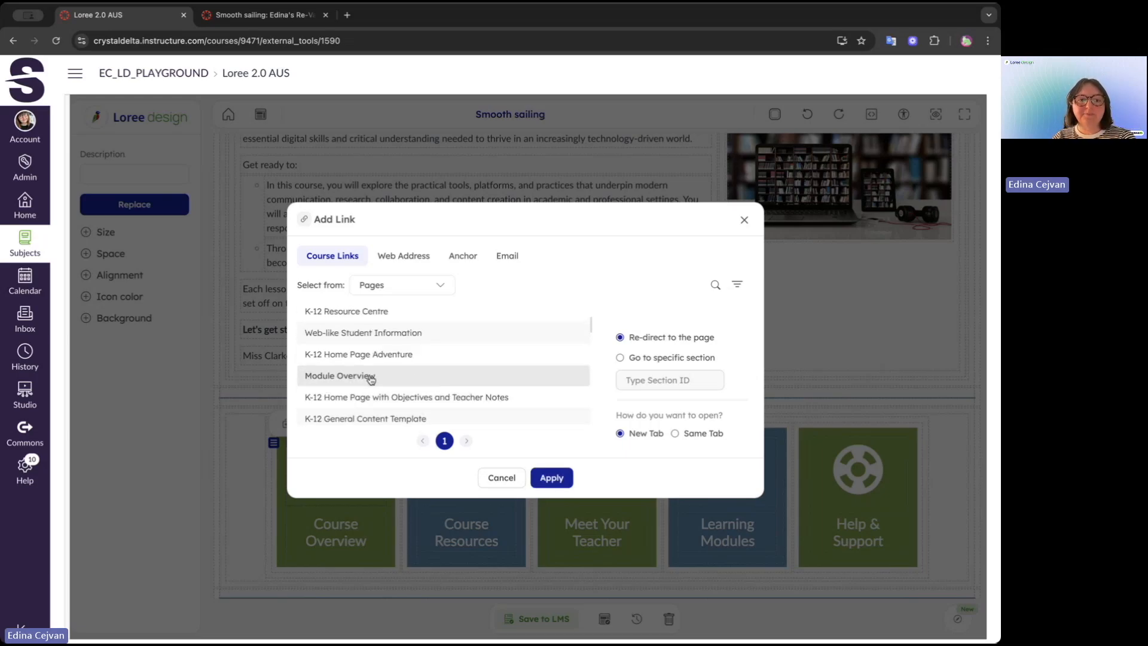
click(551, 478)
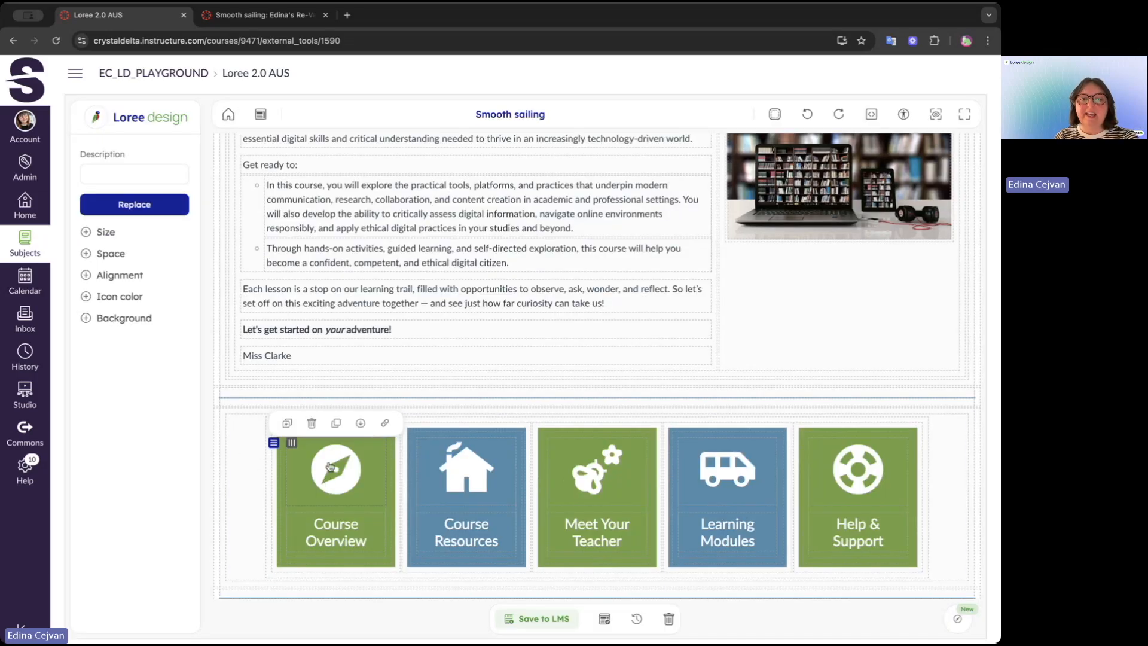
click(421, 465)
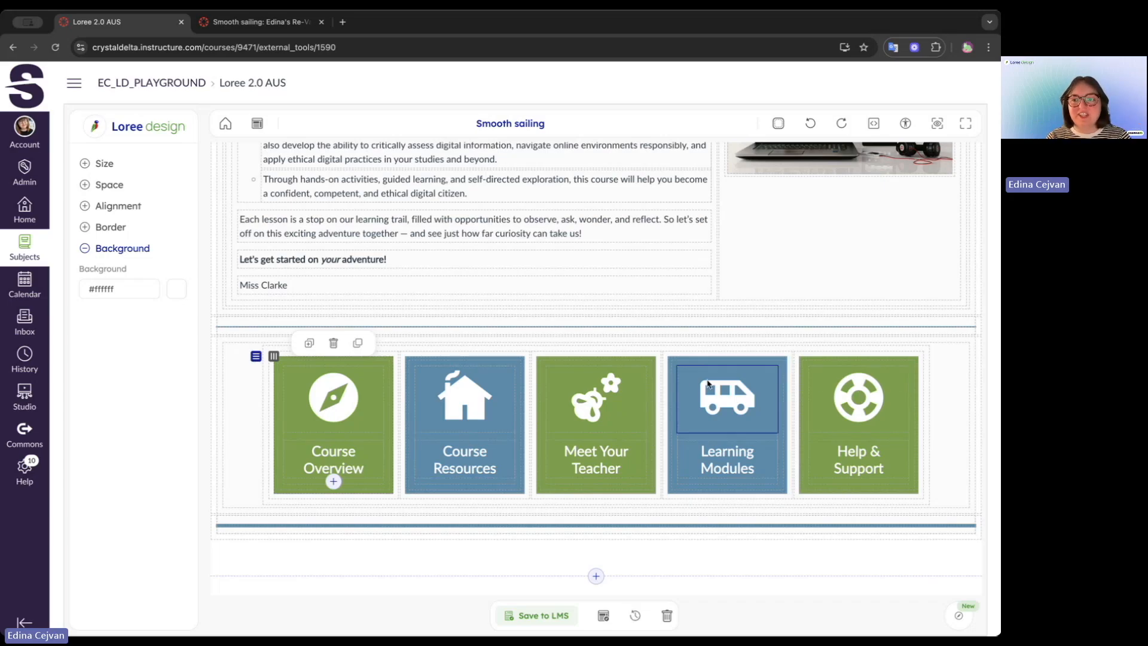
scroll(708, 384, up, 1)
scroll(708, 383, up, 10)
scroll(559, 257, down, 10)
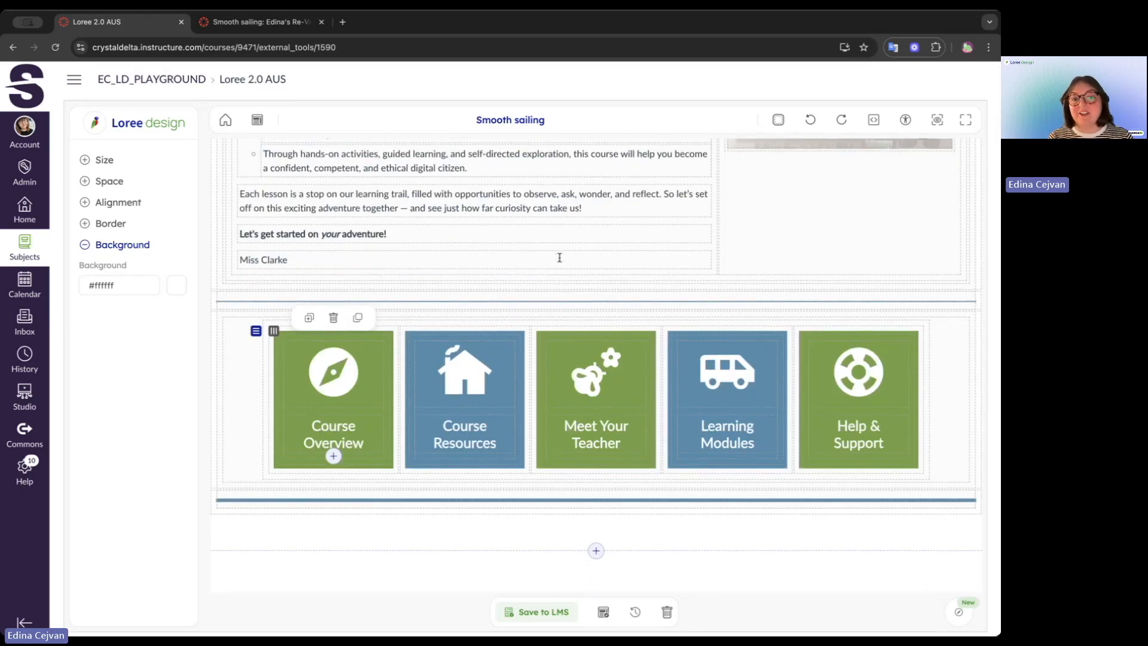
Replace the house icon on the Course Resources tile with the solid home icon, described as "Home Icon"
double_click(464, 371)
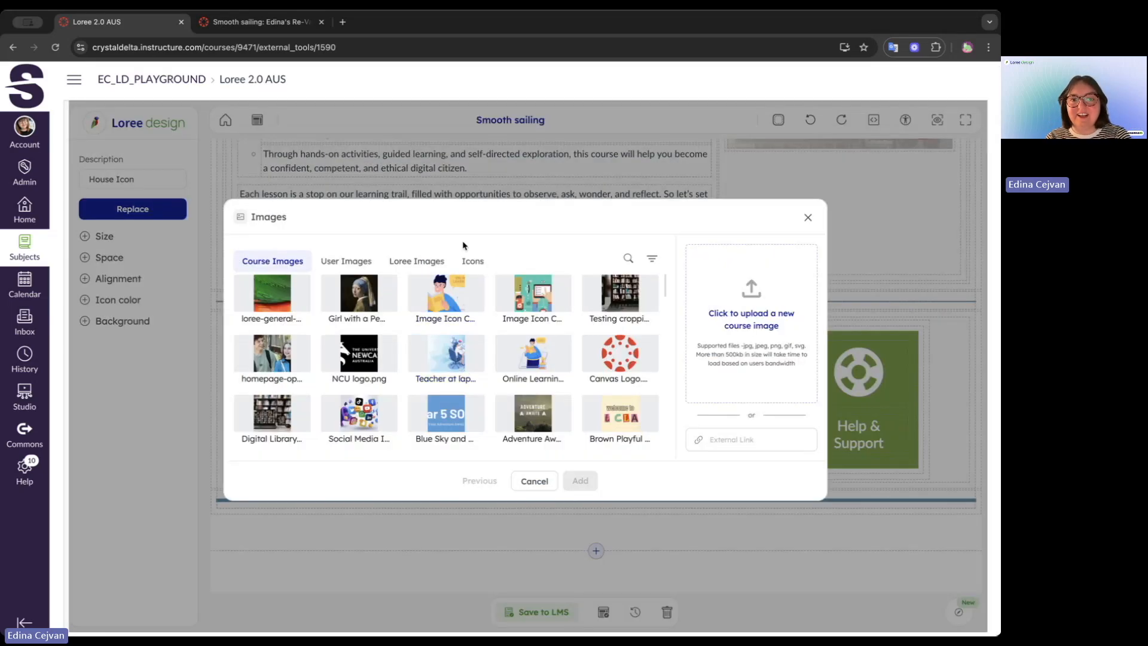
click(472, 260)
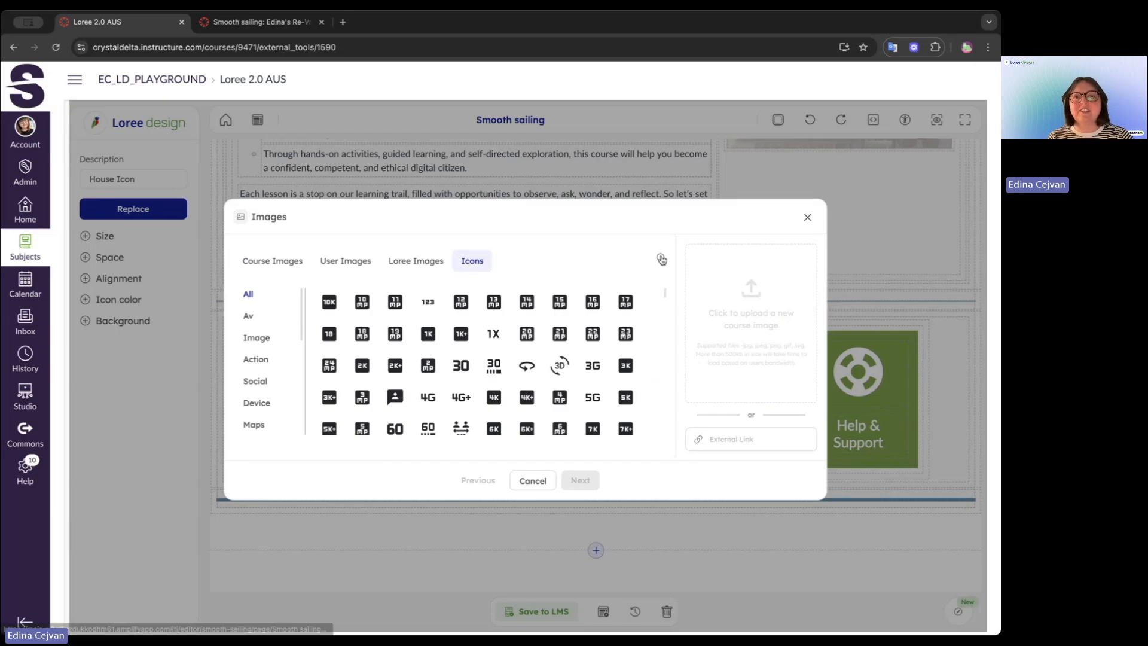
click(631, 258)
text(Home)
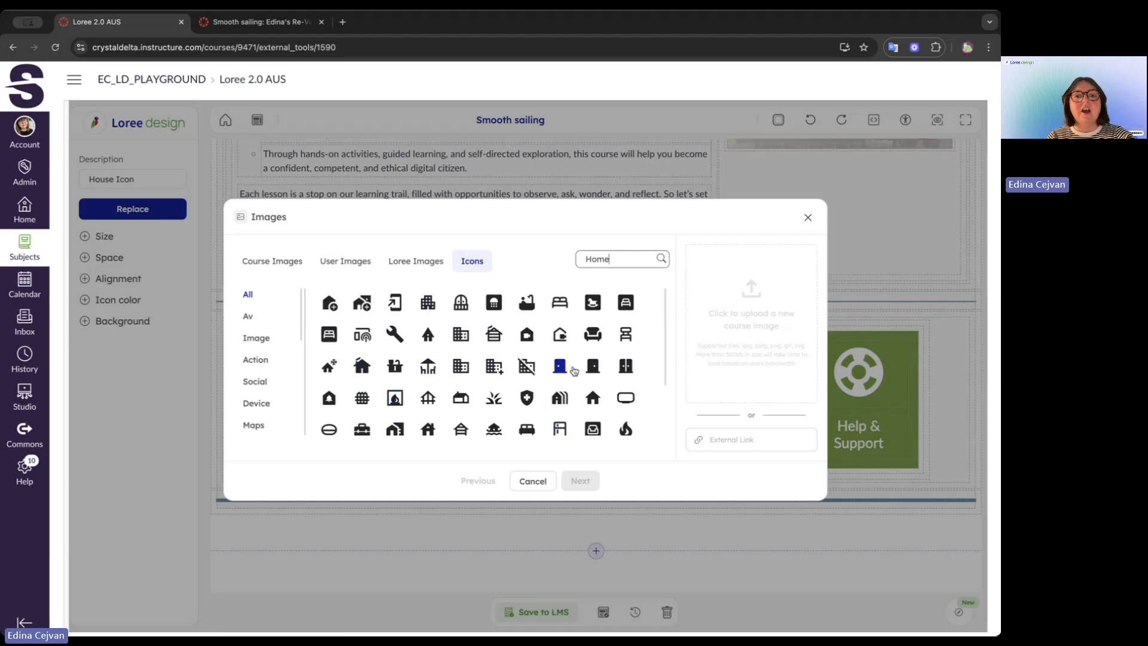
click(591, 399)
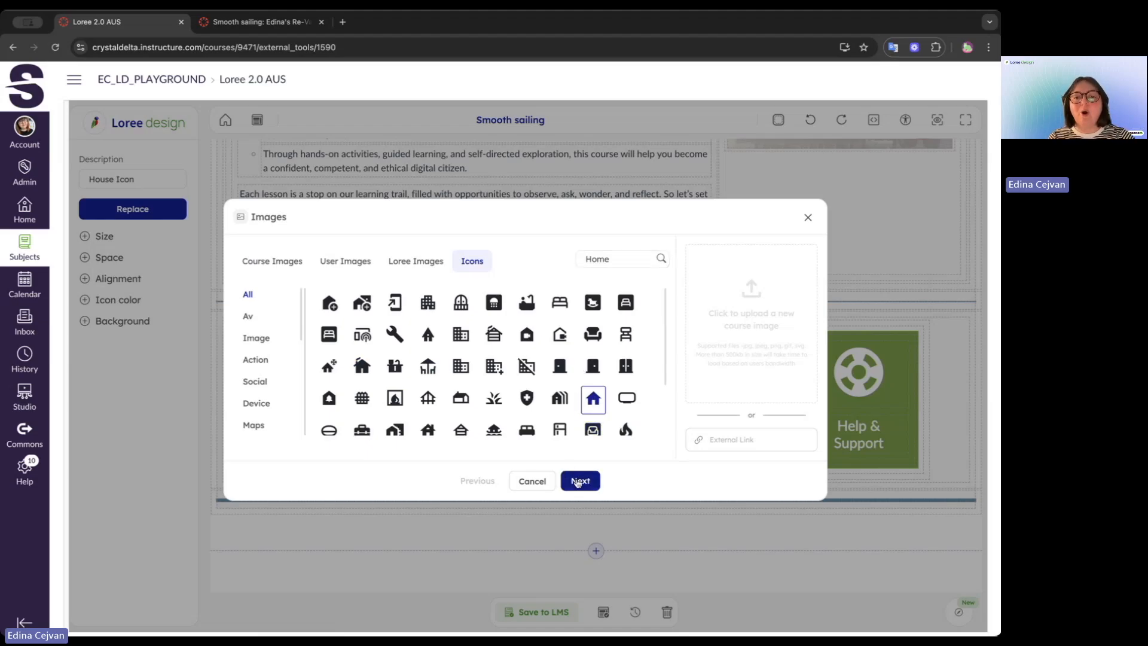
click(577, 481)
click(562, 321)
text(Ho)
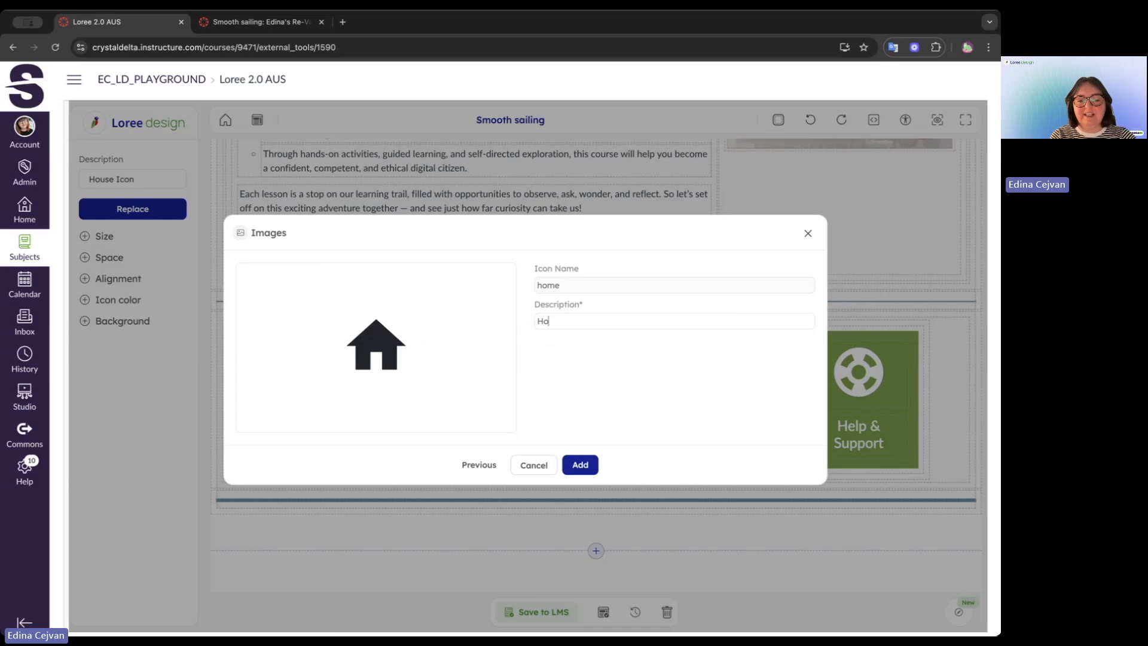
text(me Icon)
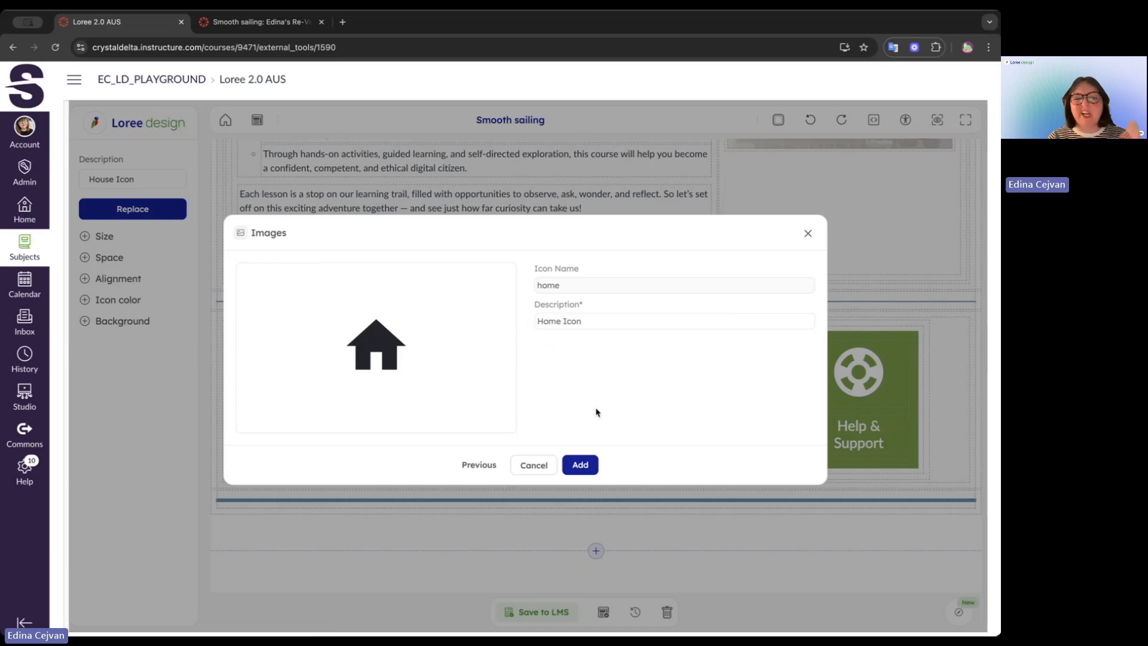
click(580, 465)
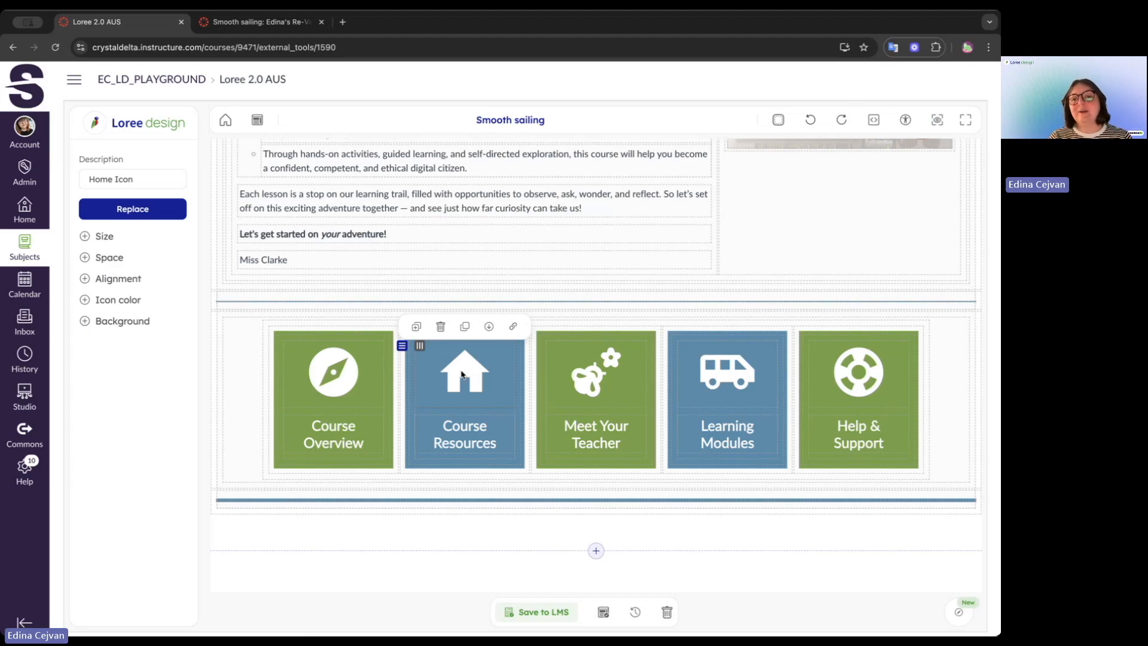
Replace the bee-and-flower icon on the Meet Your Teacher tile with the person_2 icon, described as "Teacher Icon"
click(596, 387)
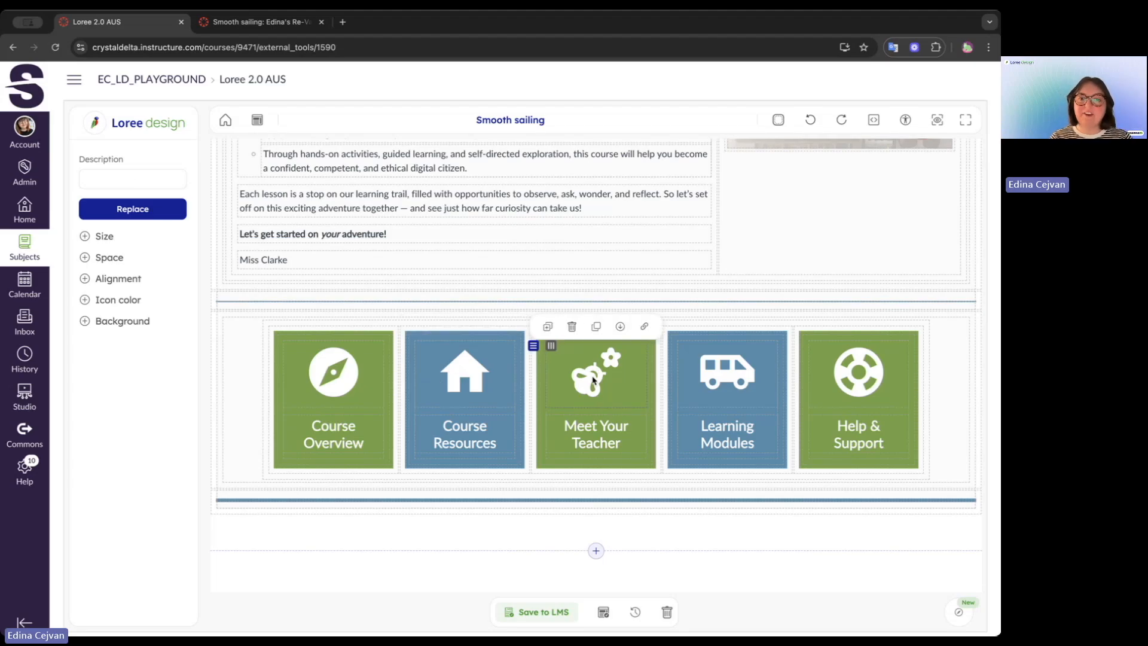
double_click(594, 380)
click(472, 260)
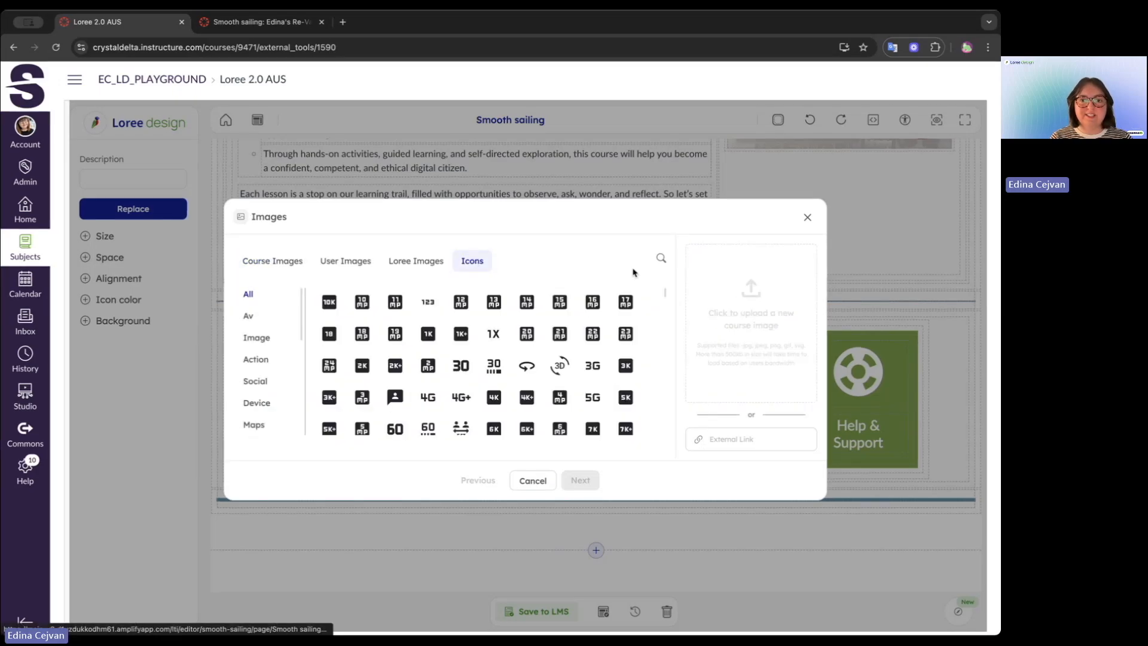
click(661, 257)
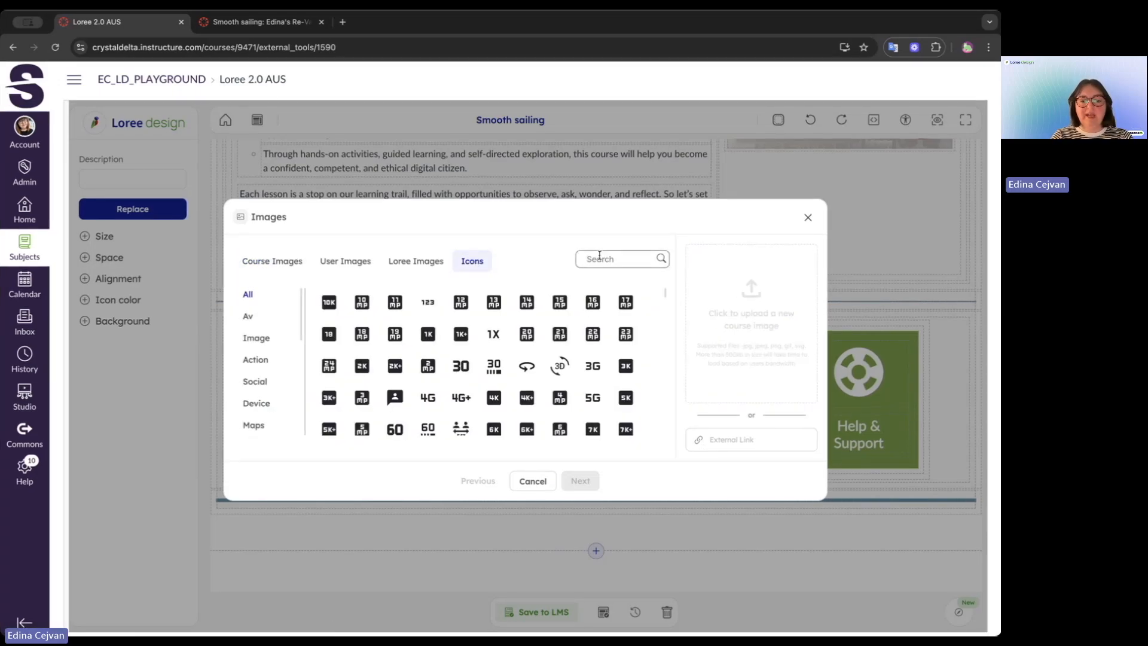
text(pers)
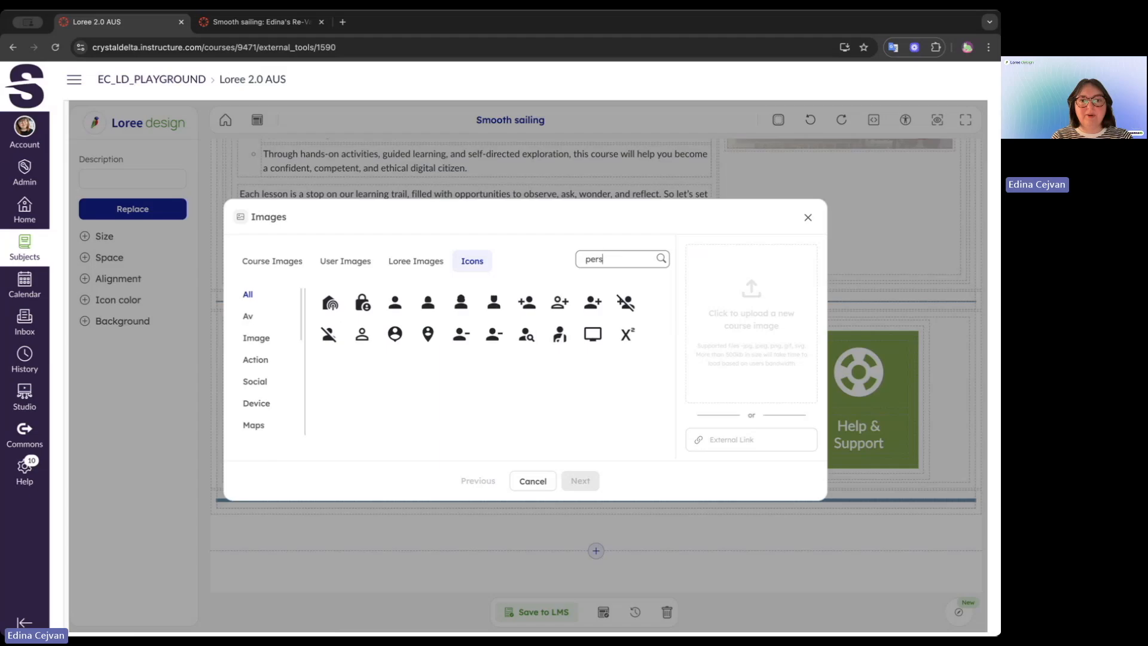
click(458, 304)
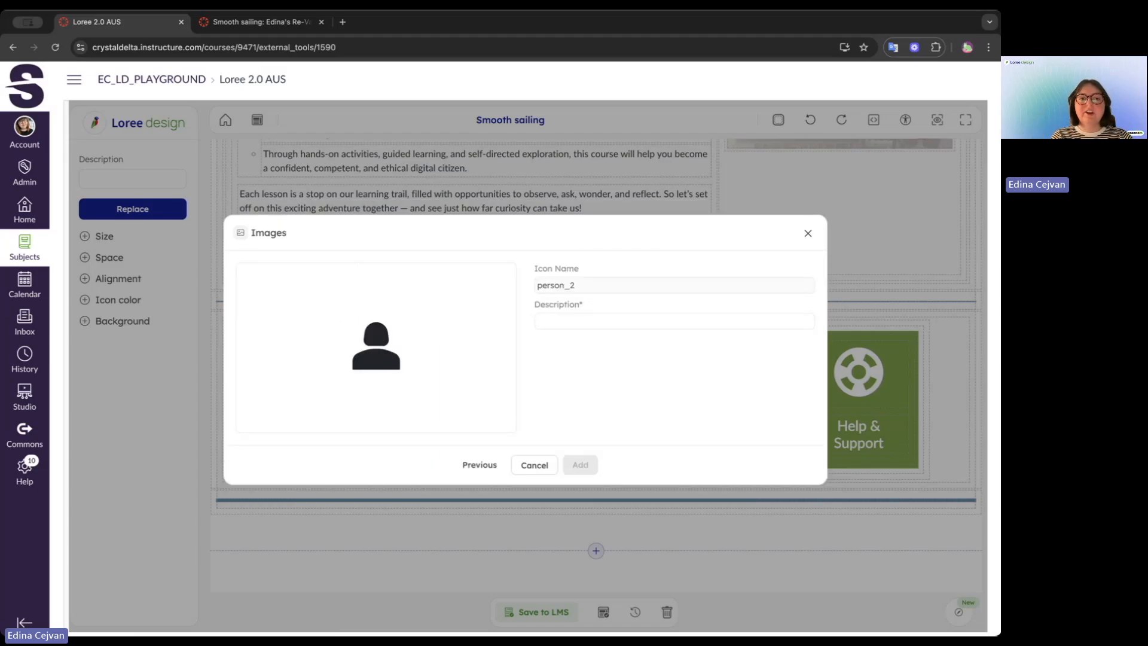
text(Teache)
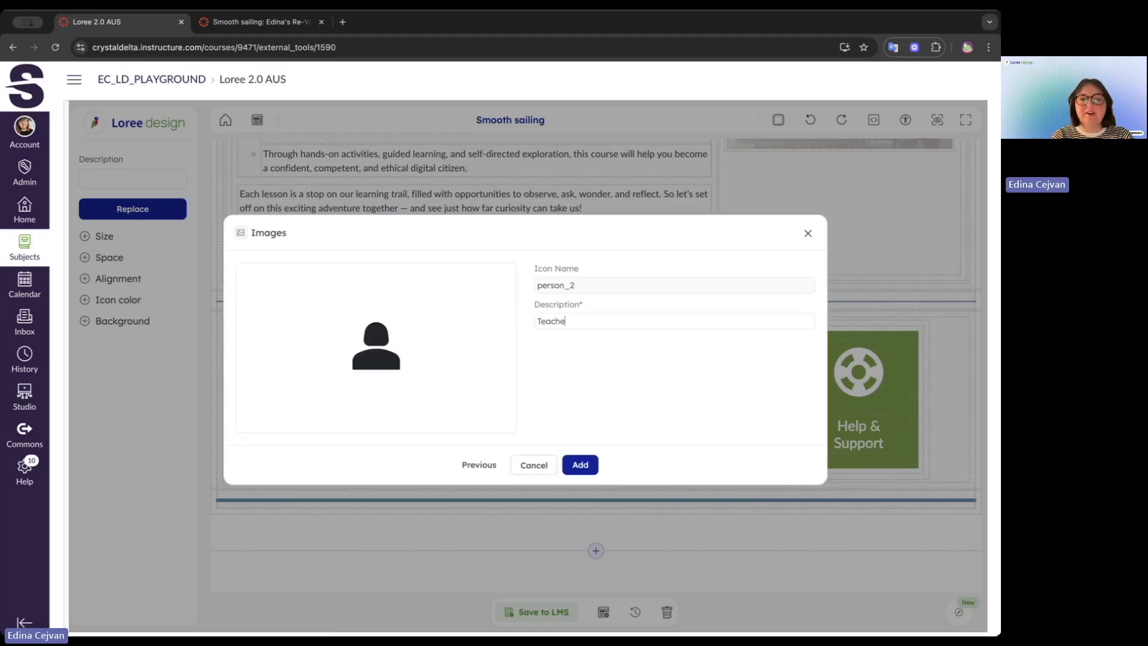
text(r Icon)
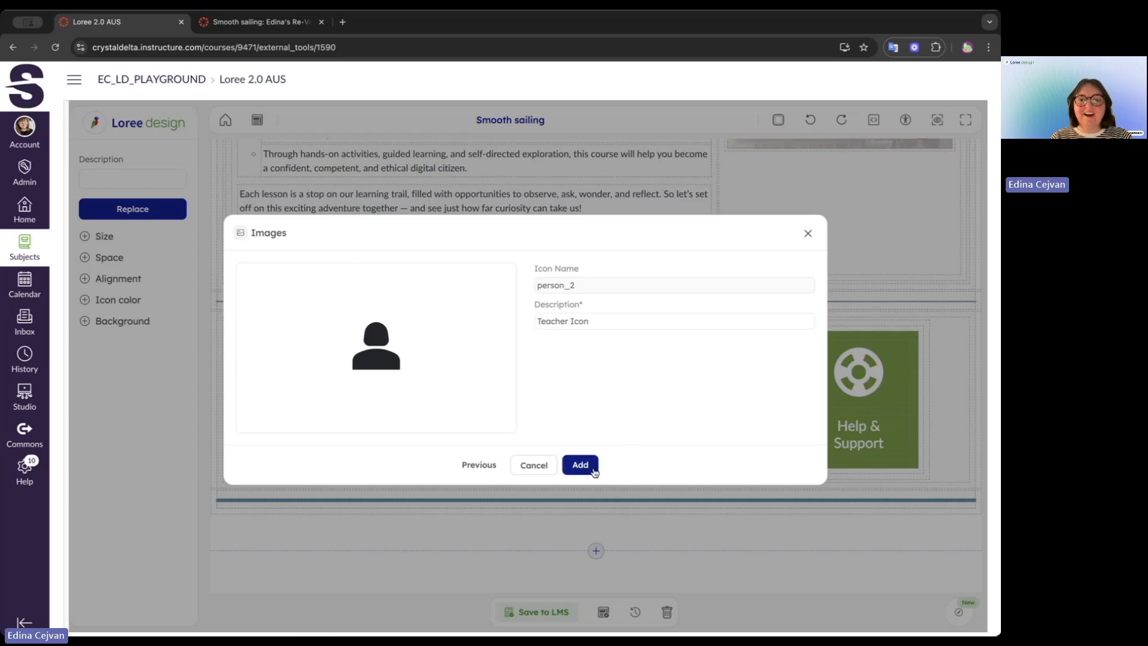
click(592, 471)
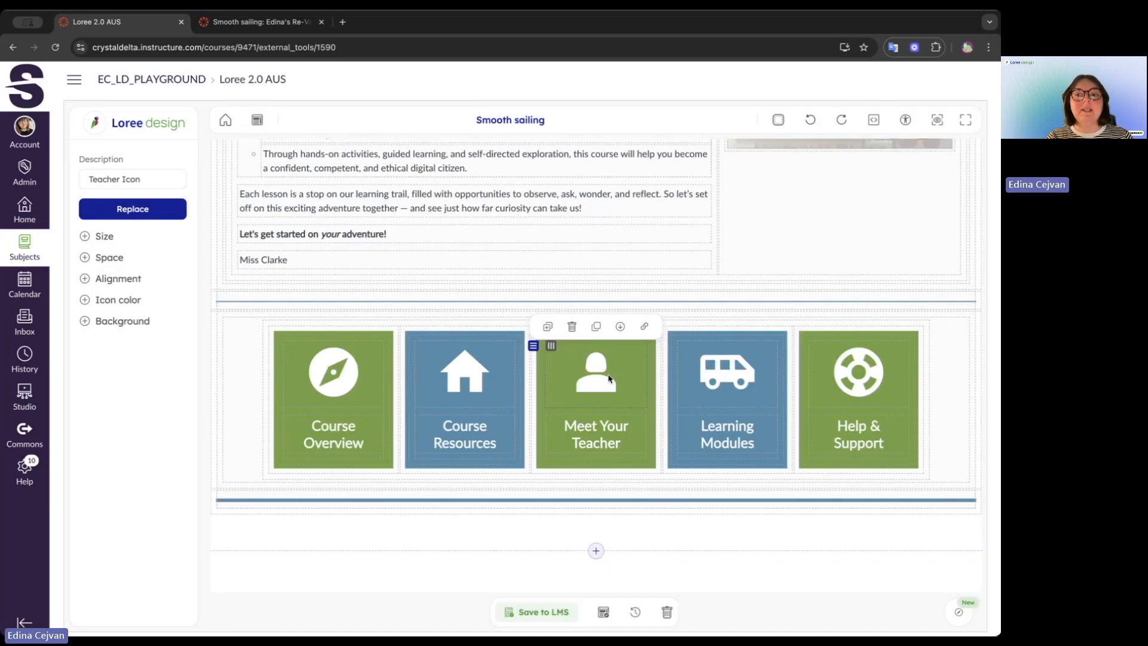
Set the Course Overview tile's column background to a custom soft green, #81BFA3
click(275, 346)
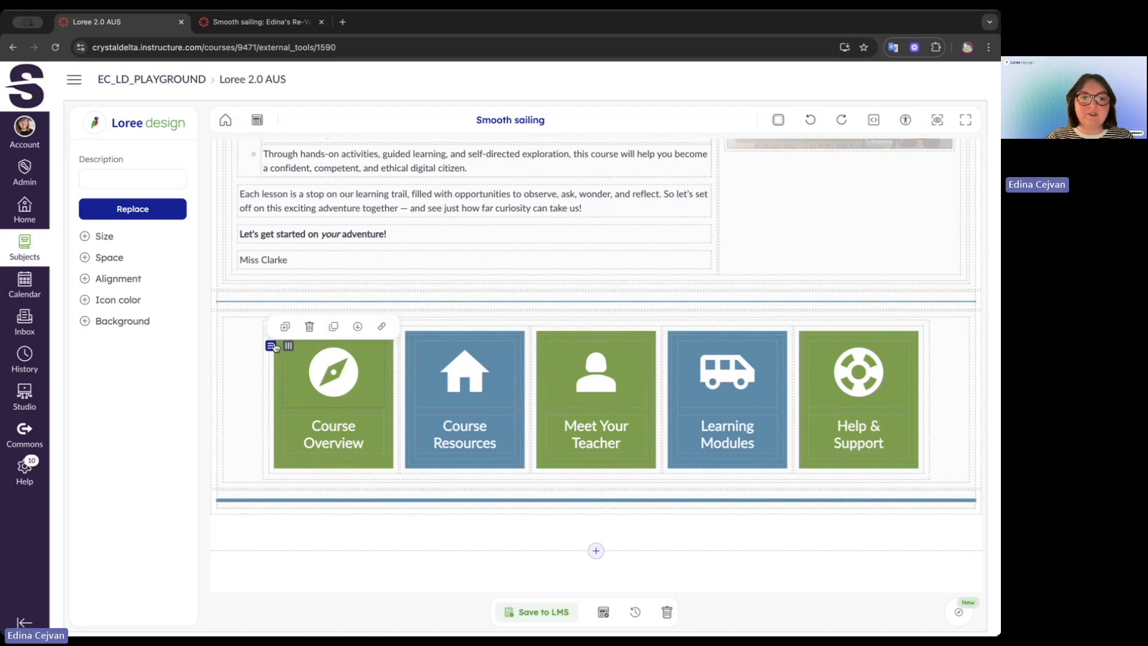
click(276, 366)
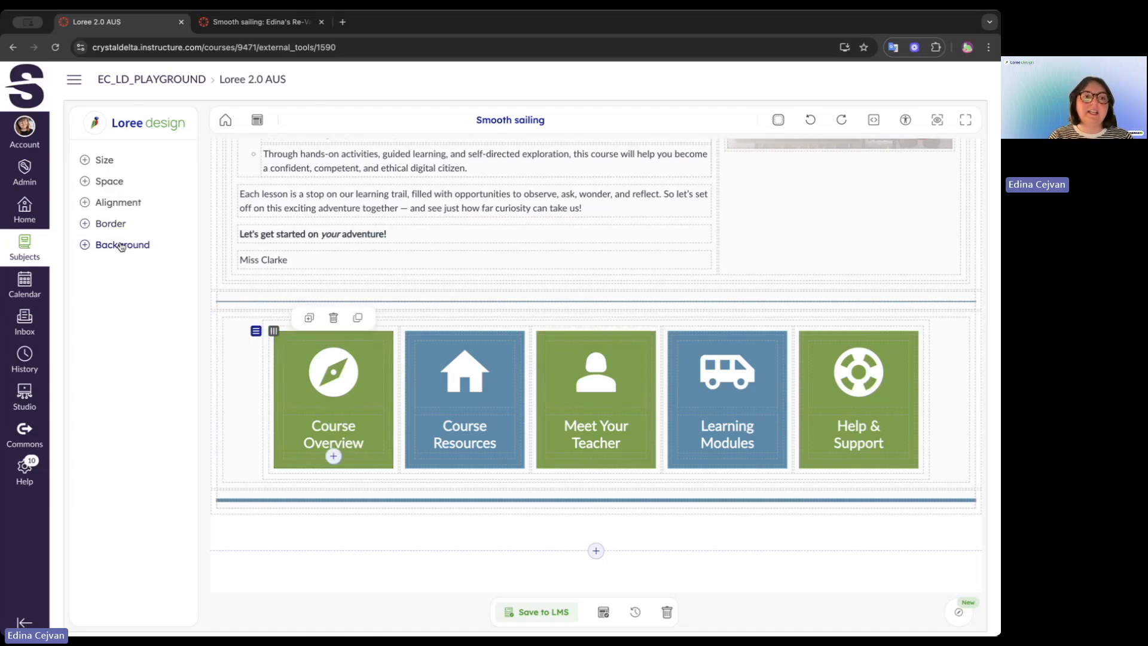
click(122, 246)
click(175, 285)
mouse_move(221, 257)
mouse_down()
mouse_move(296, 255)
mouse_move(310, 288)
mouse_move(222, 288)
mouse_move(316, 260)
mouse_move(231, 264)
mouse_up()
click(259, 321)
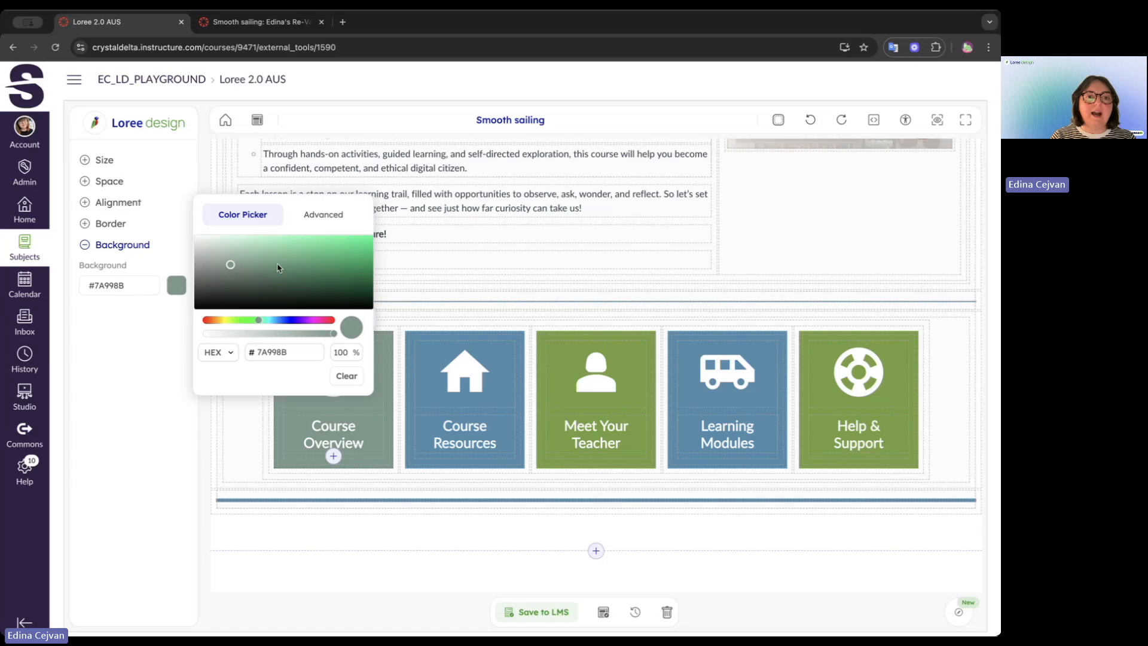
click(312, 247)
drag(314, 250, 253, 257)
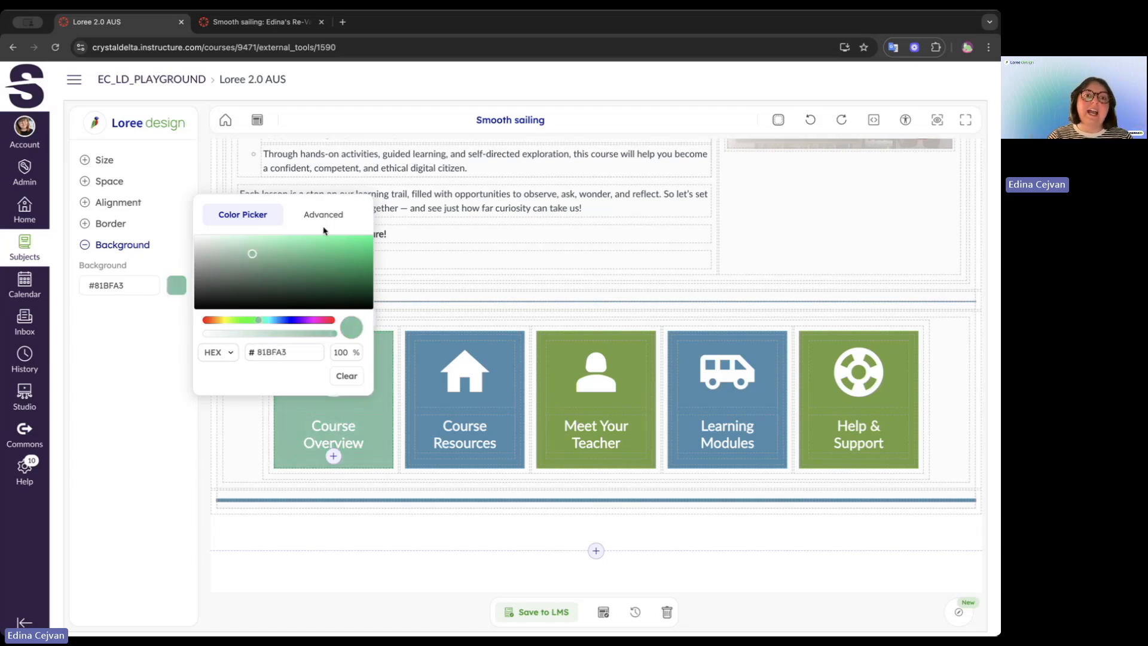
Set the Course Overview tile's background to the dark blue global colour #112299
click(328, 216)
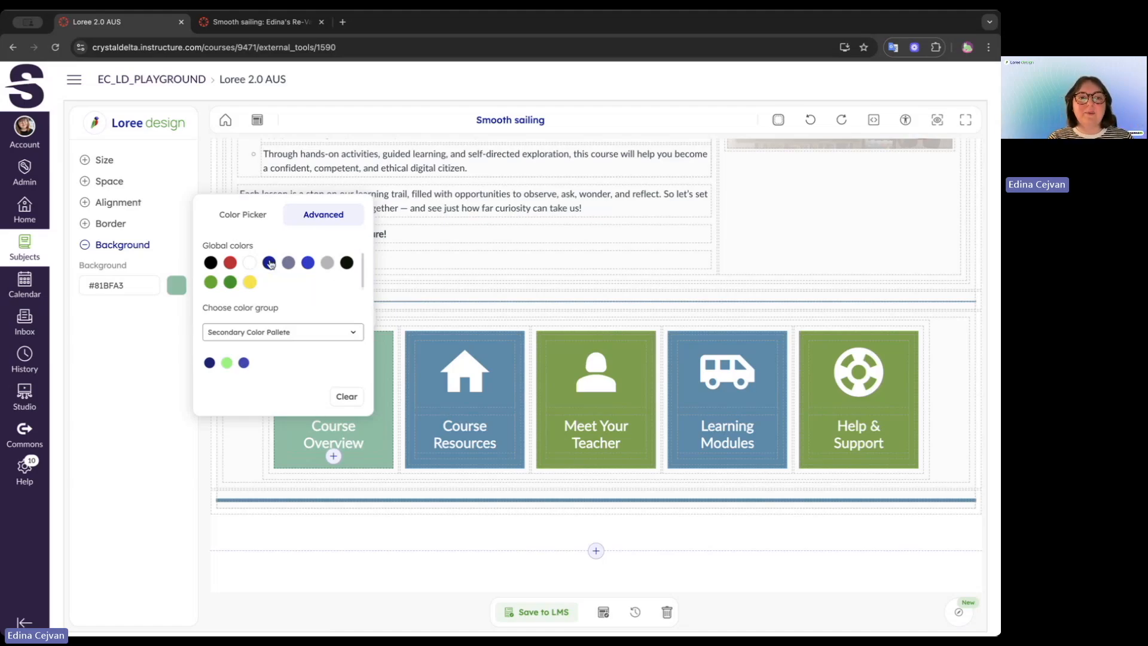
click(270, 264)
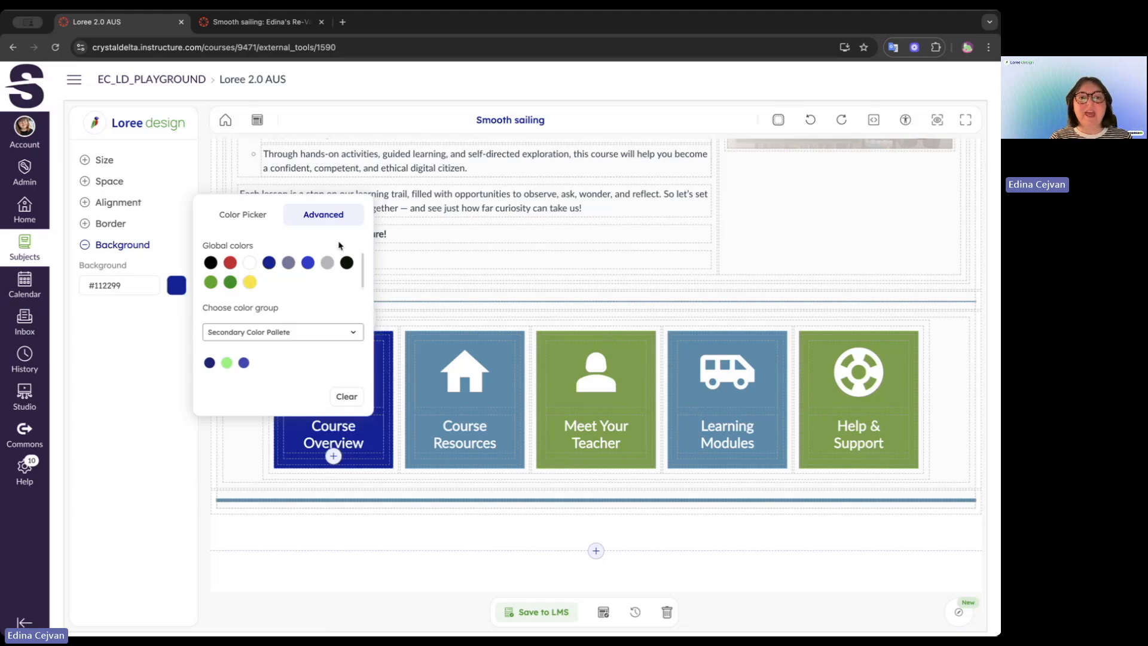
click(391, 342)
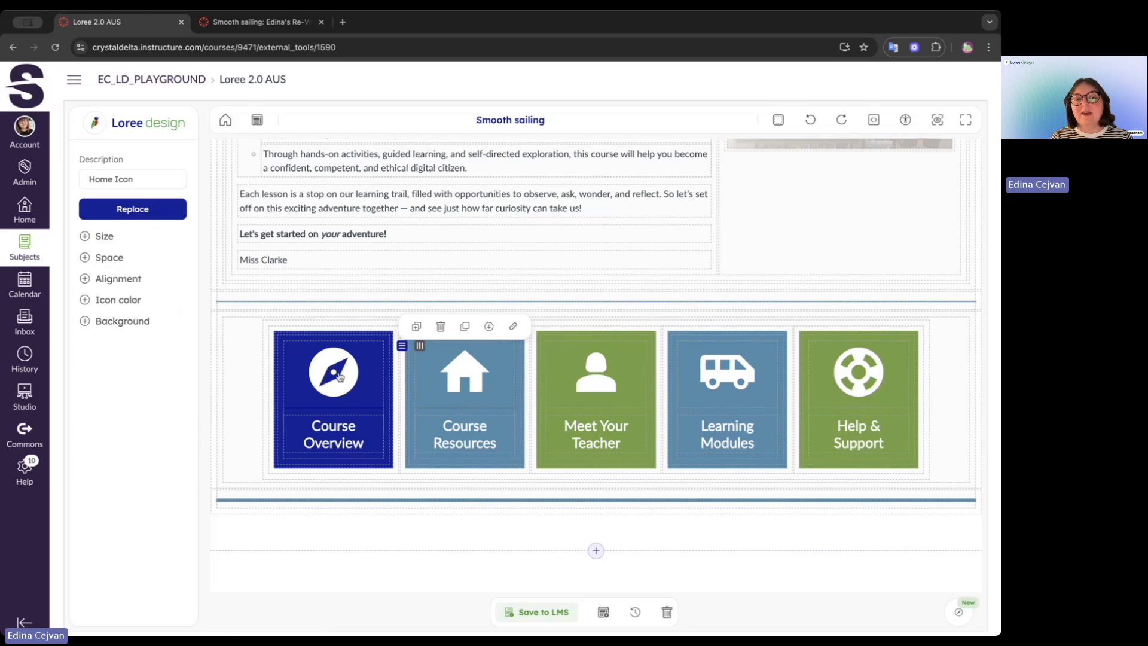
Check the link attached to the Course Overview tile's compass icon and review the syllabus section above the tiles
click(343, 378)
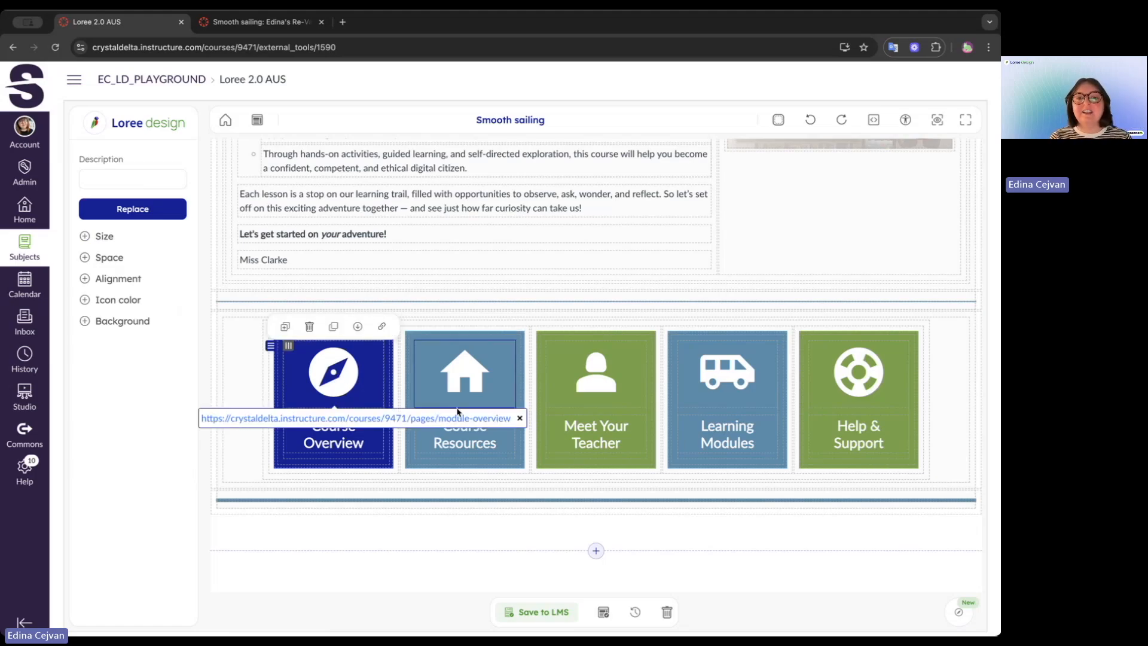
click(600, 381)
scroll(600, 382, up, 10)
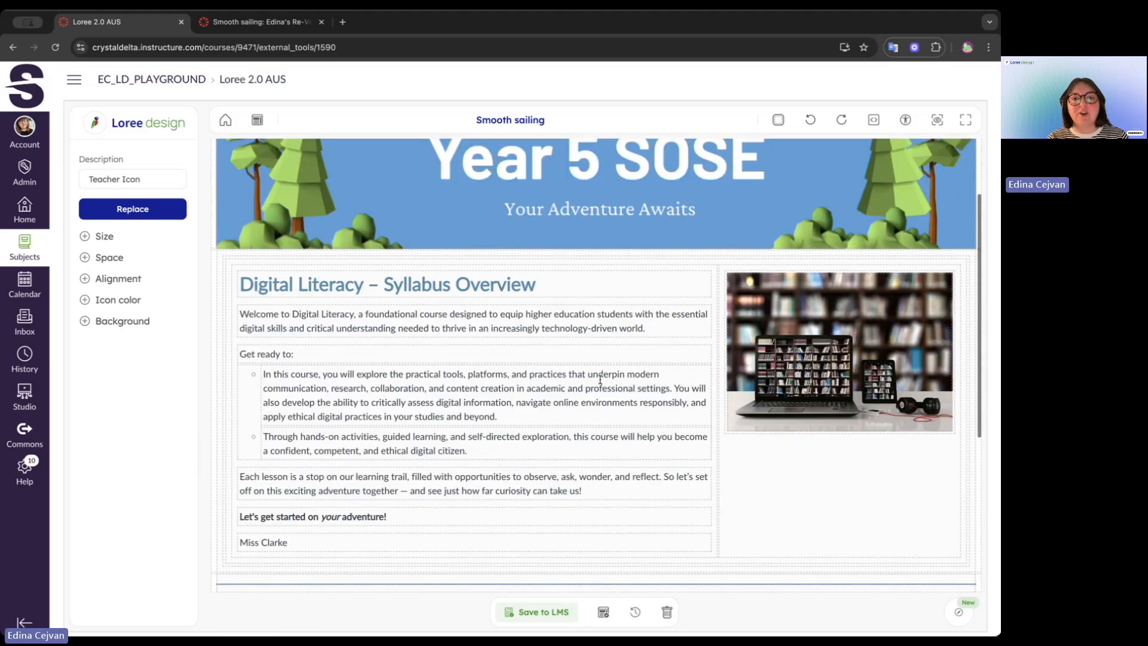
Replace the Year 5 SOSE banner with the course image loree-general-banner-1.png, found by searching "banner", and mark it as decorative
scroll(631, 276, down, 2)
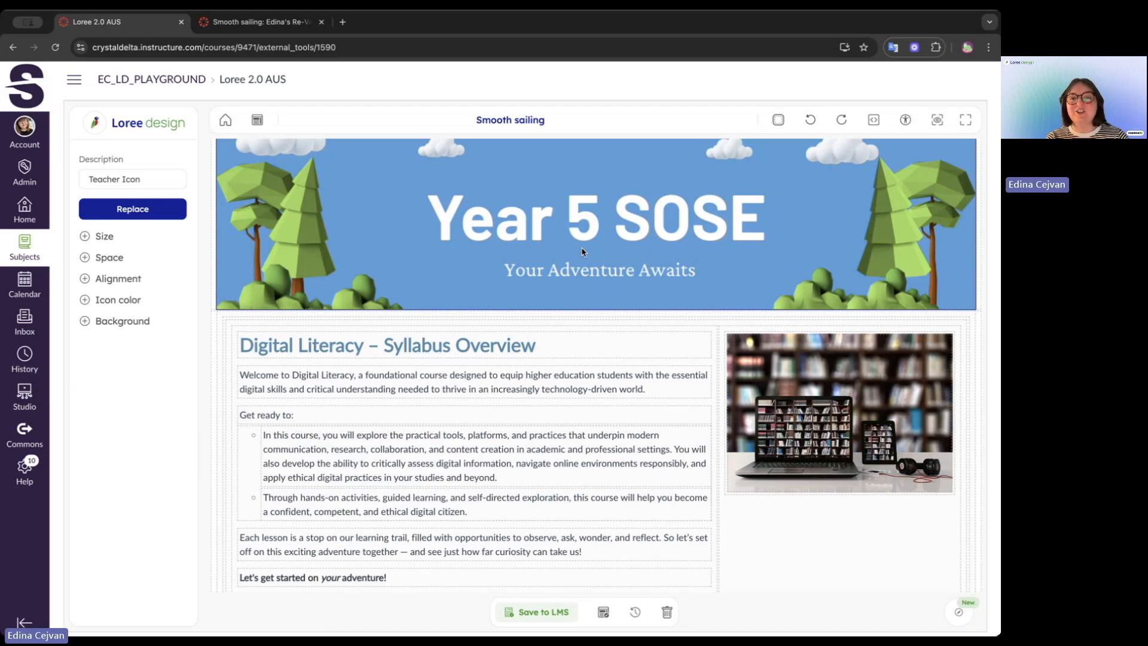
double_click(582, 250)
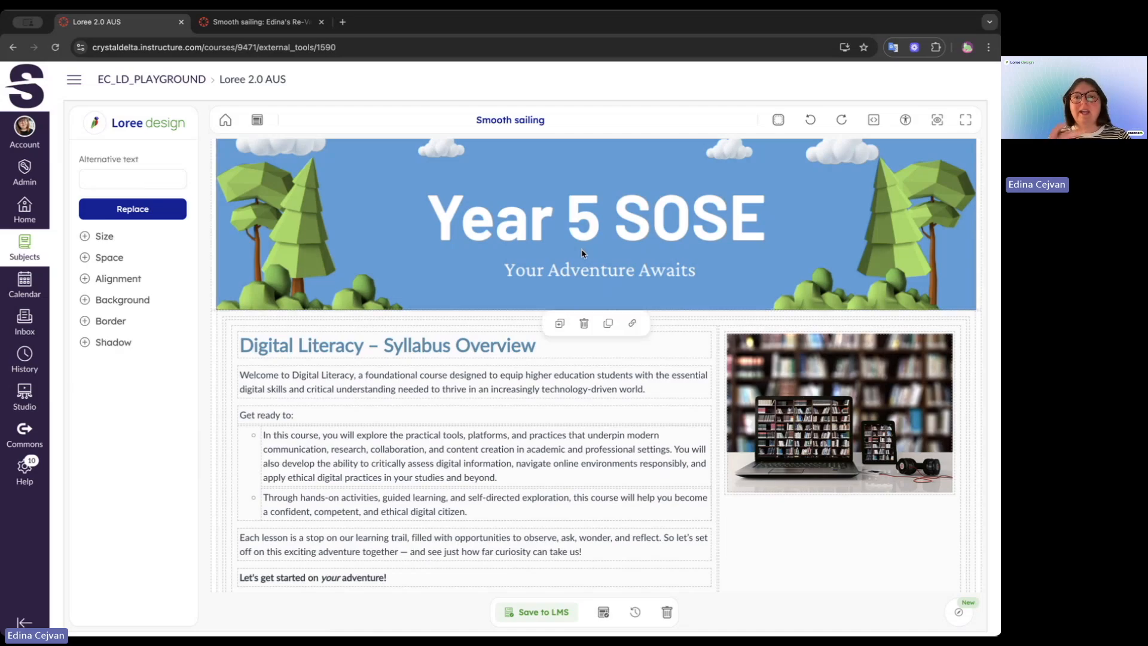
click(628, 258)
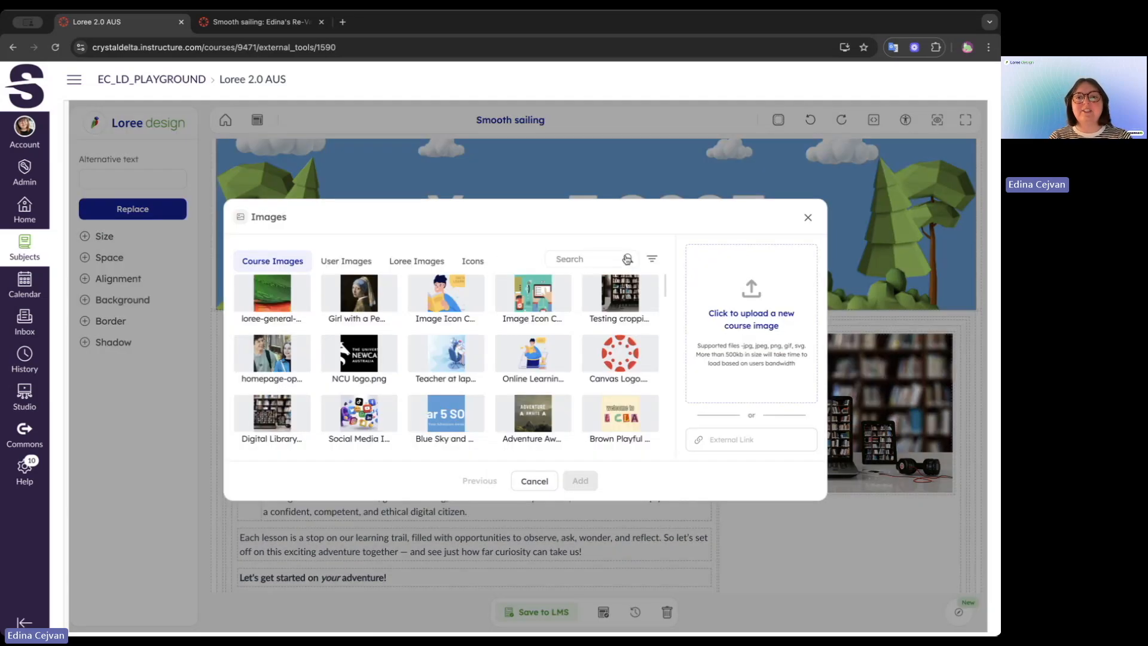
text(banner)
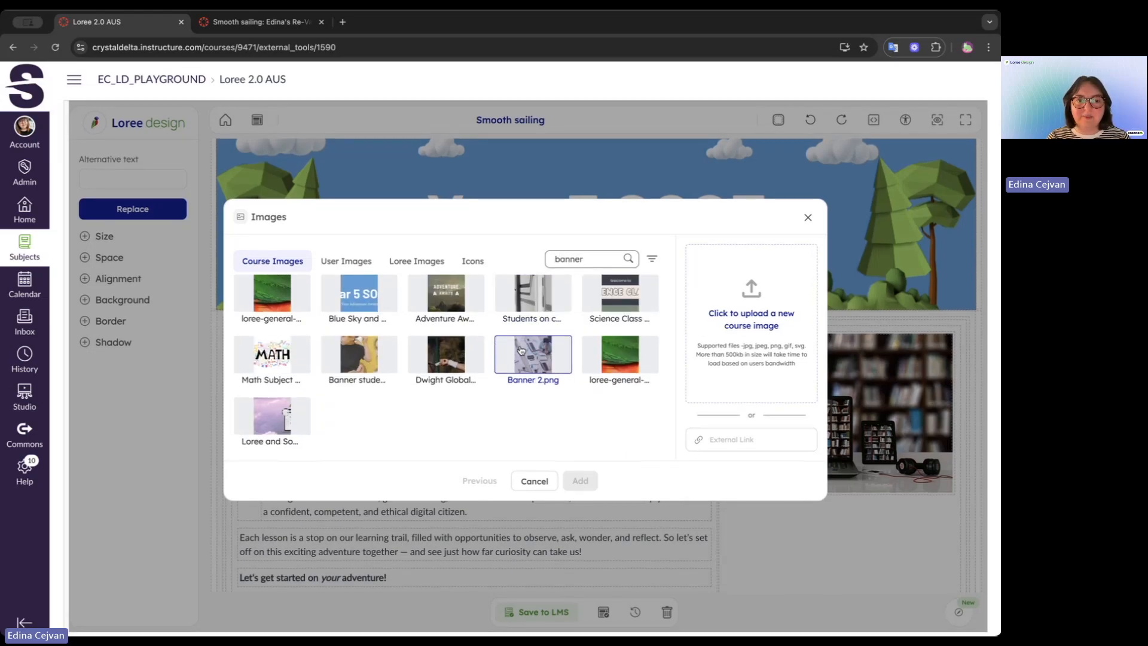
click(285, 282)
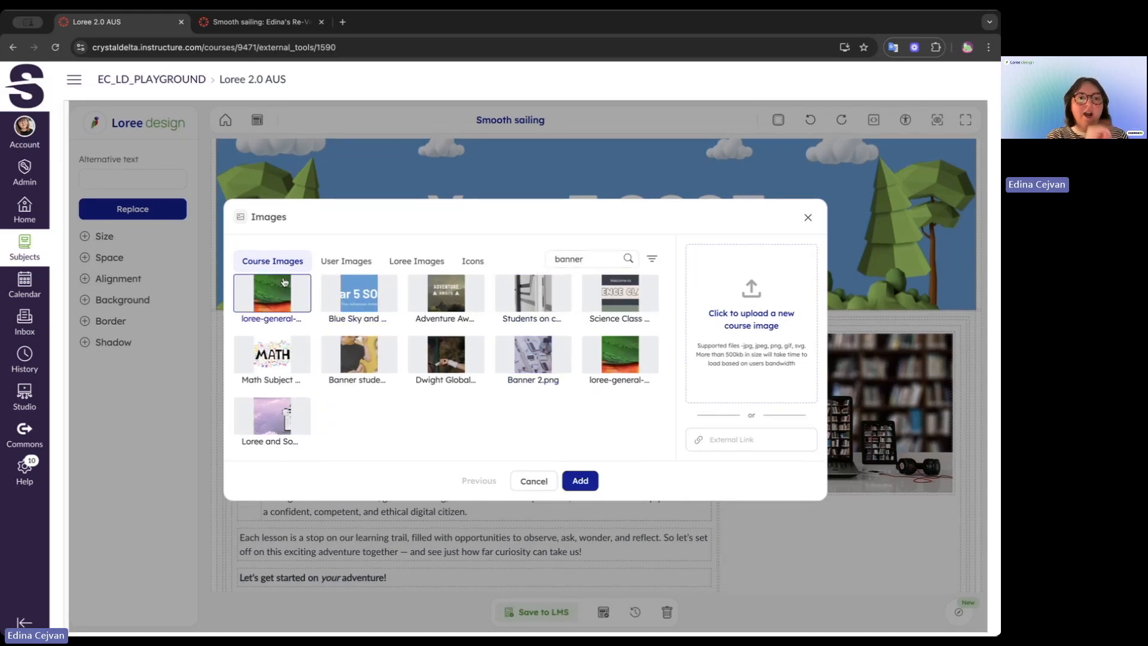
click(592, 481)
click(539, 305)
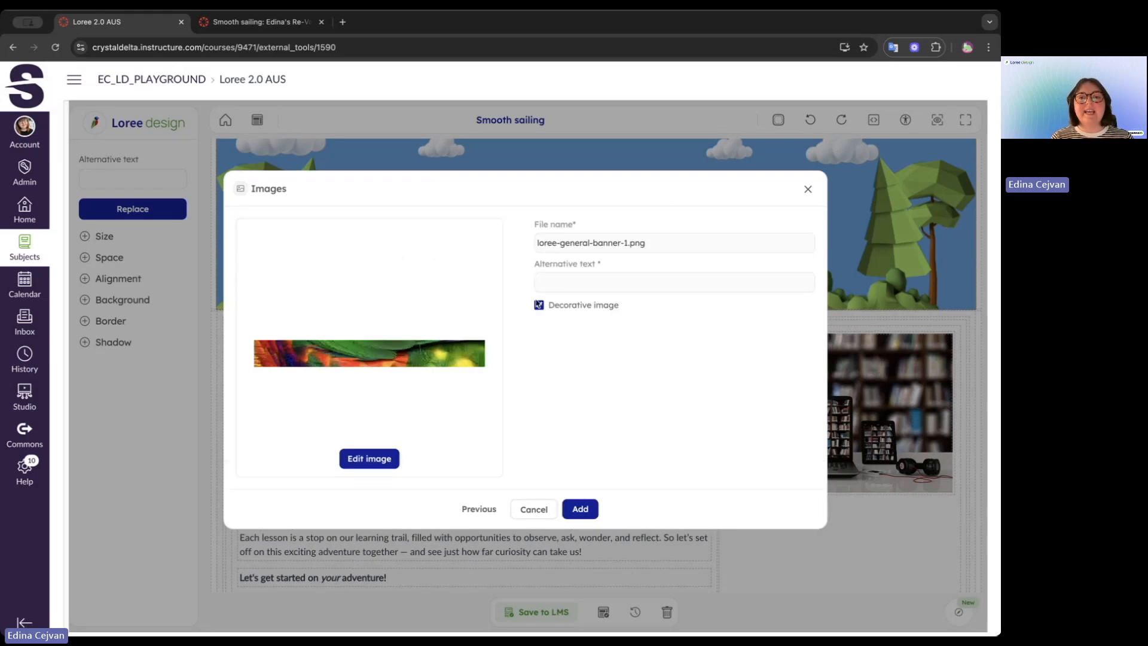
click(581, 508)
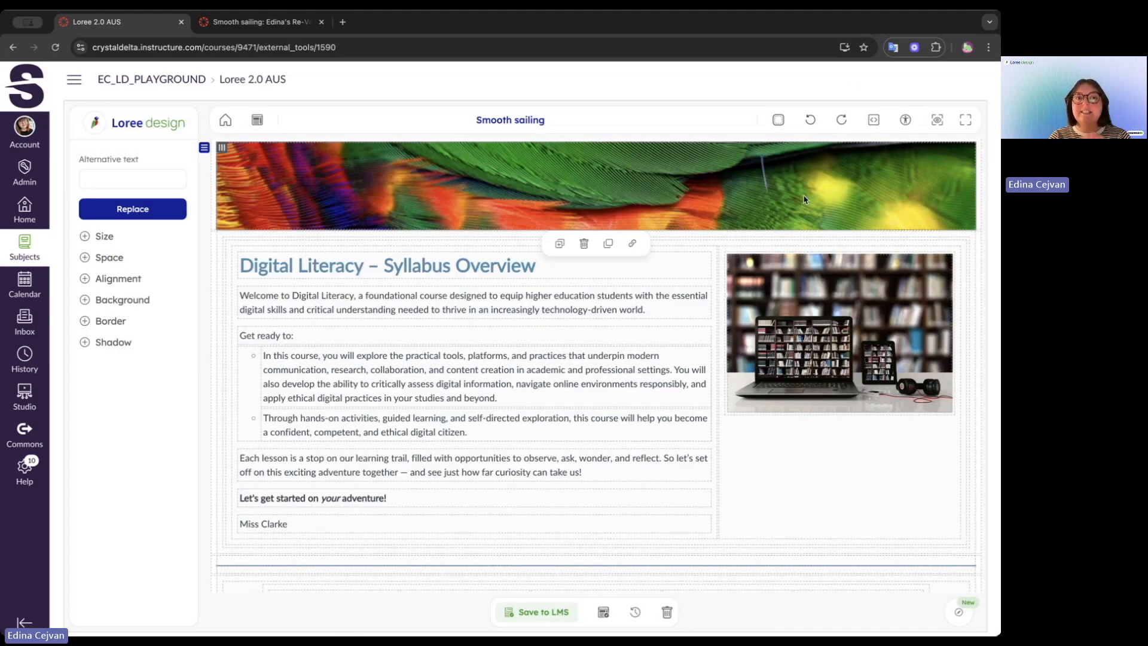
Check the feather banner's spacing and size settings, look over the page, and save it to the LMS
click(103, 258)
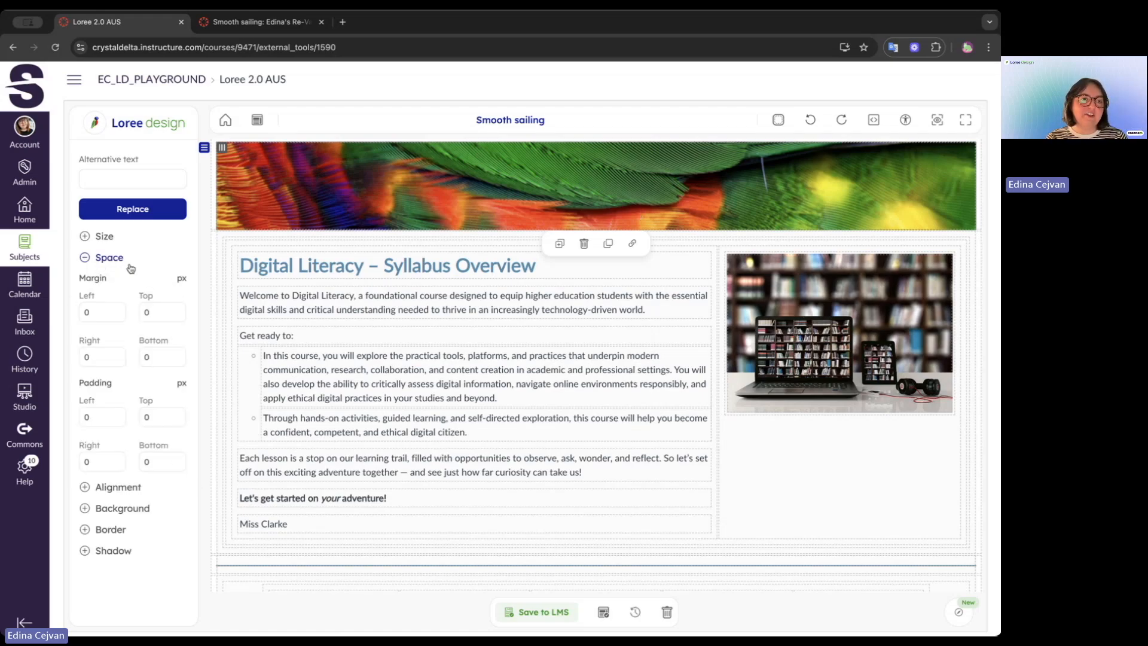
click(103, 238)
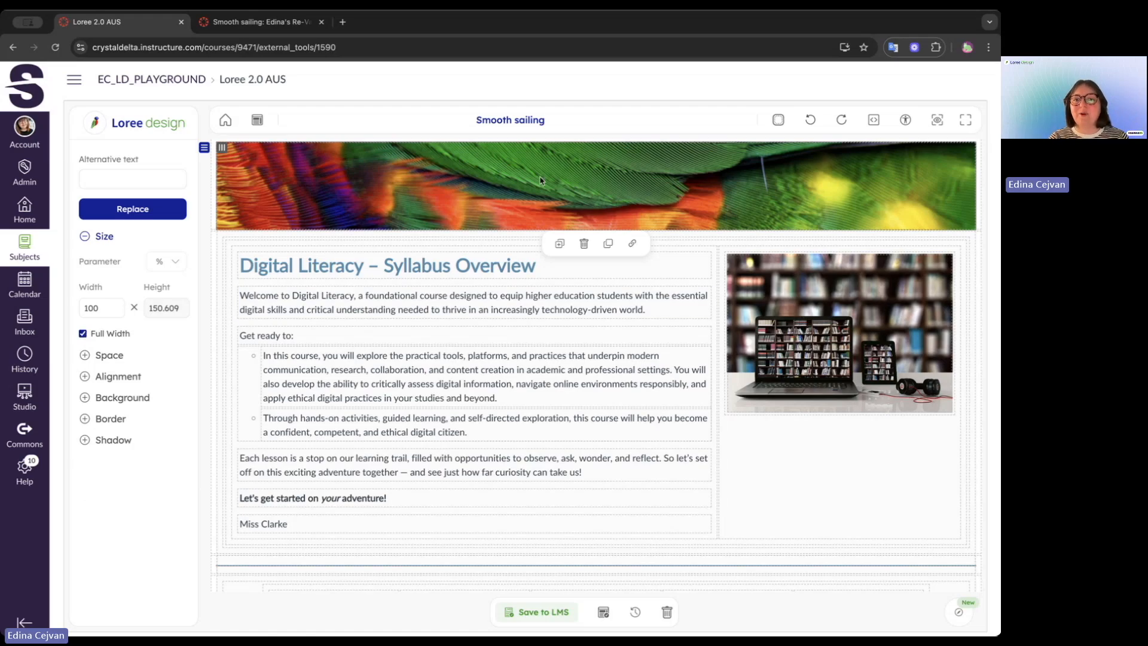
scroll(789, 538, down, 1)
scroll(789, 537, down, 4)
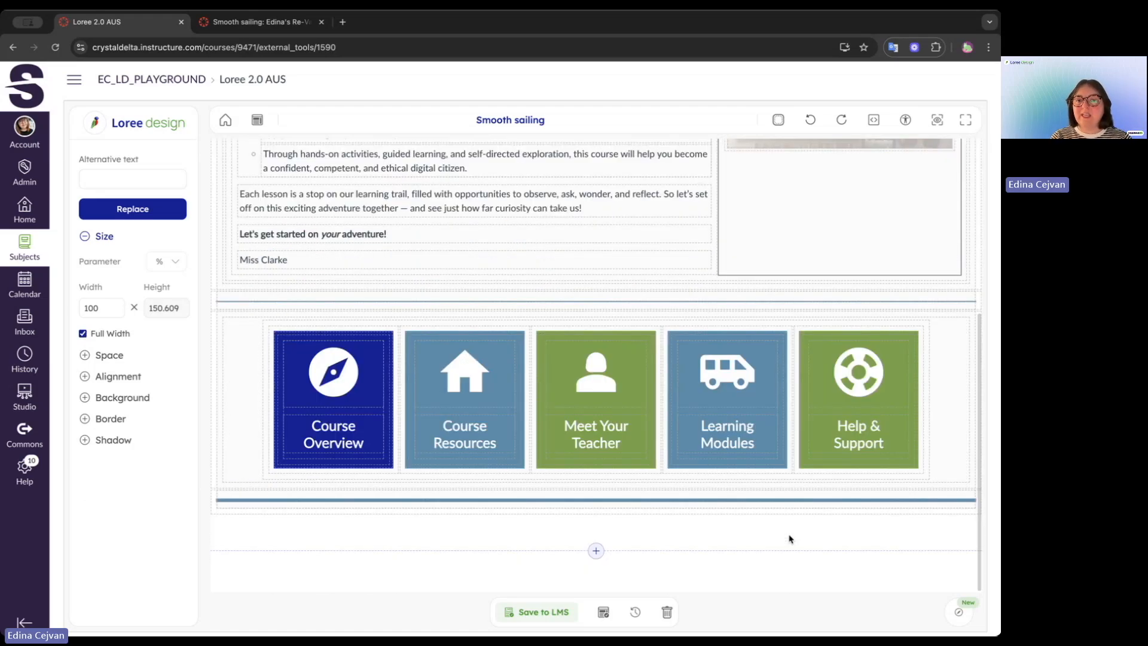
scroll(789, 538, up, 5)
click(518, 613)
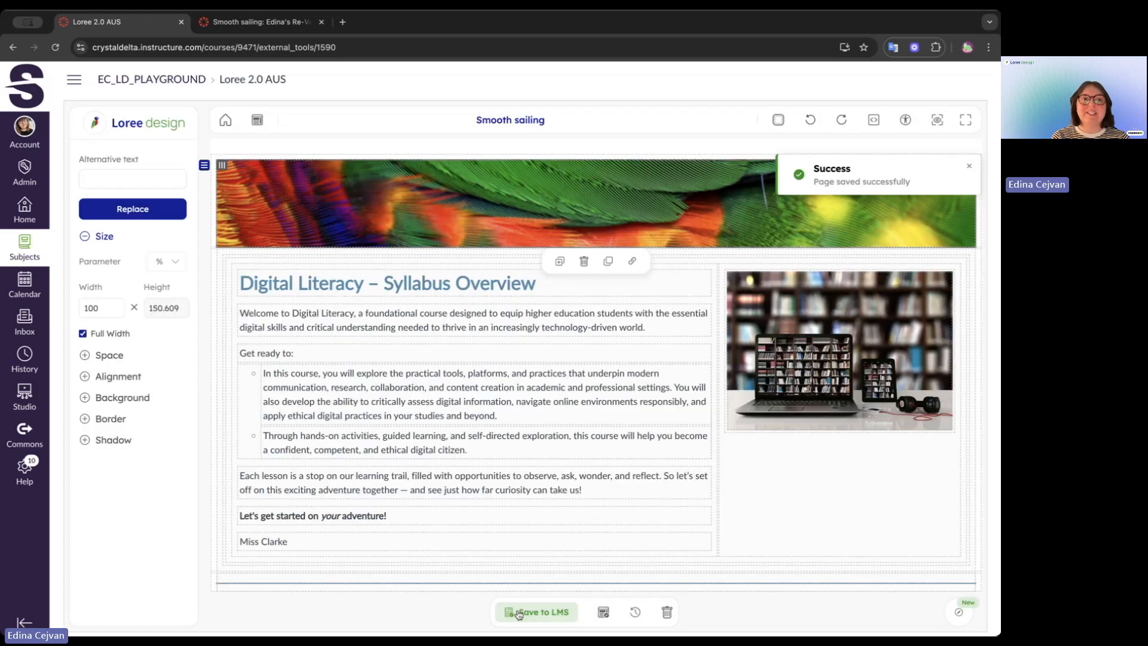
Switch to the published Smooth sailing page in Canvas and review it from the banner down to the navigation tiles
click(280, 23)
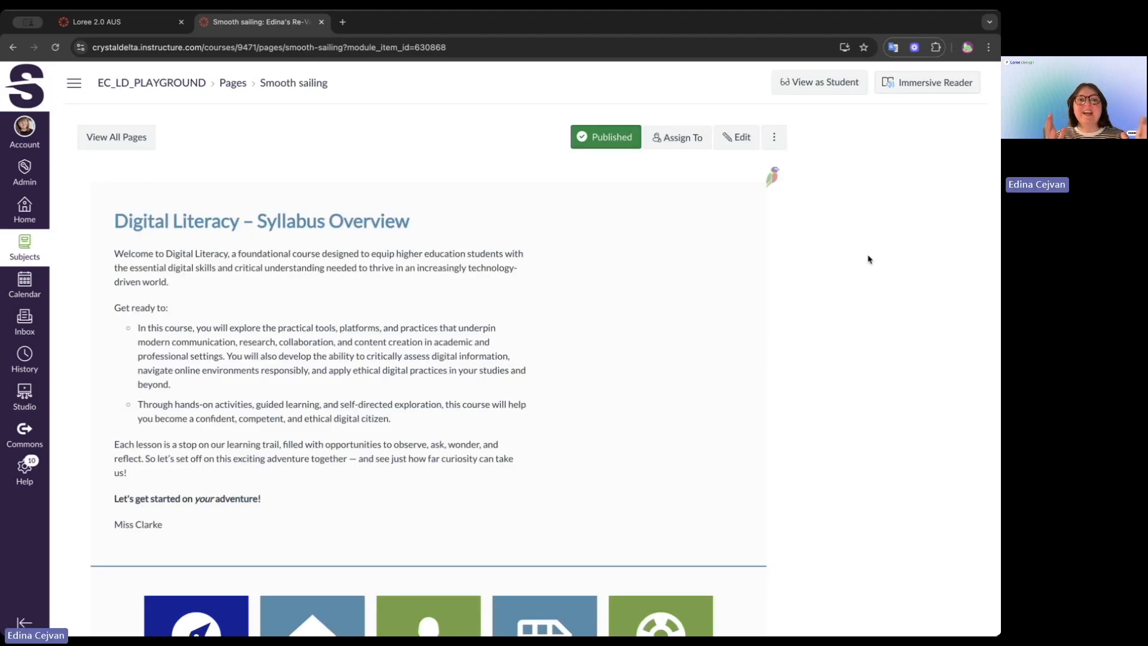
scroll(869, 259, down, 1)
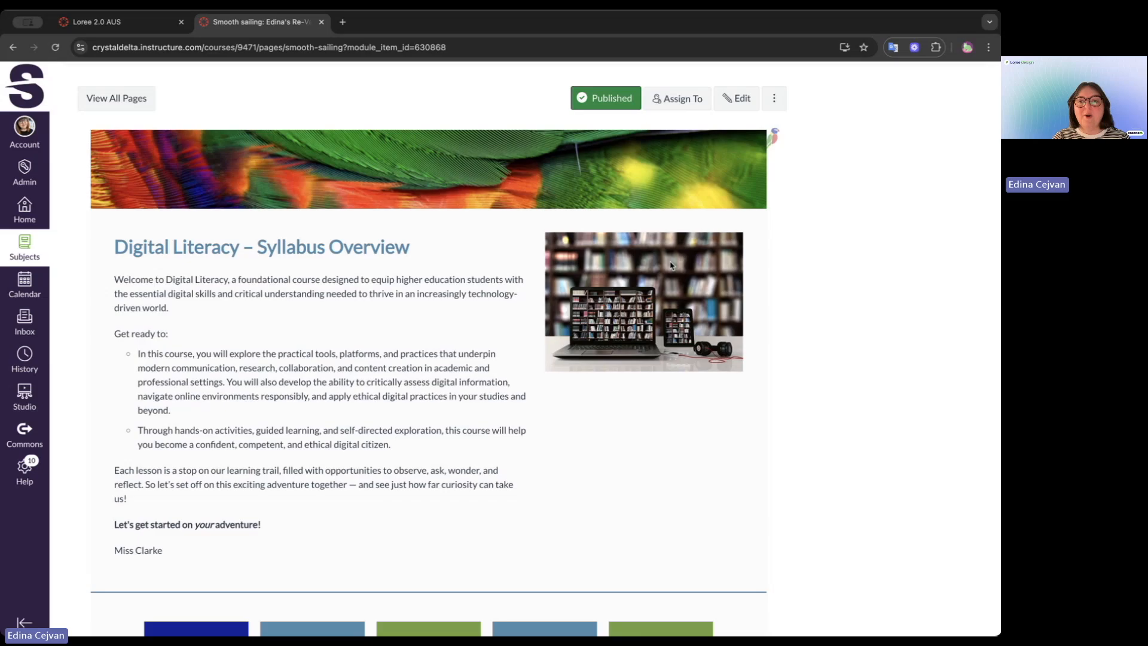
scroll(672, 274, down, 1)
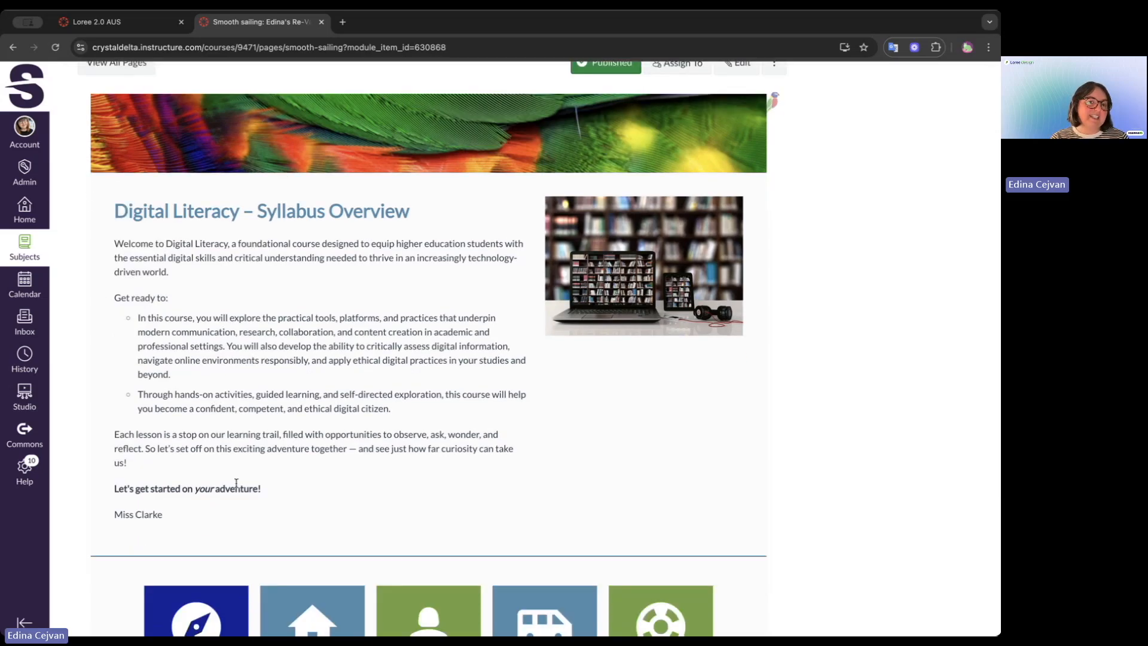
scroll(238, 485, down, 3)
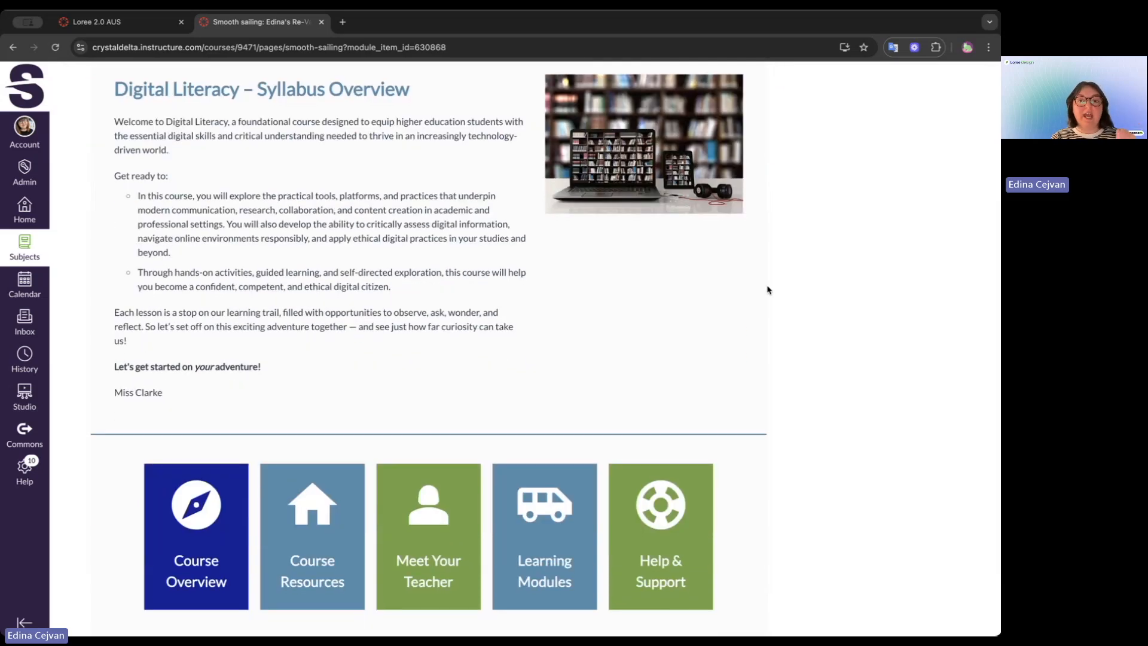
scroll(769, 405, down, 2)
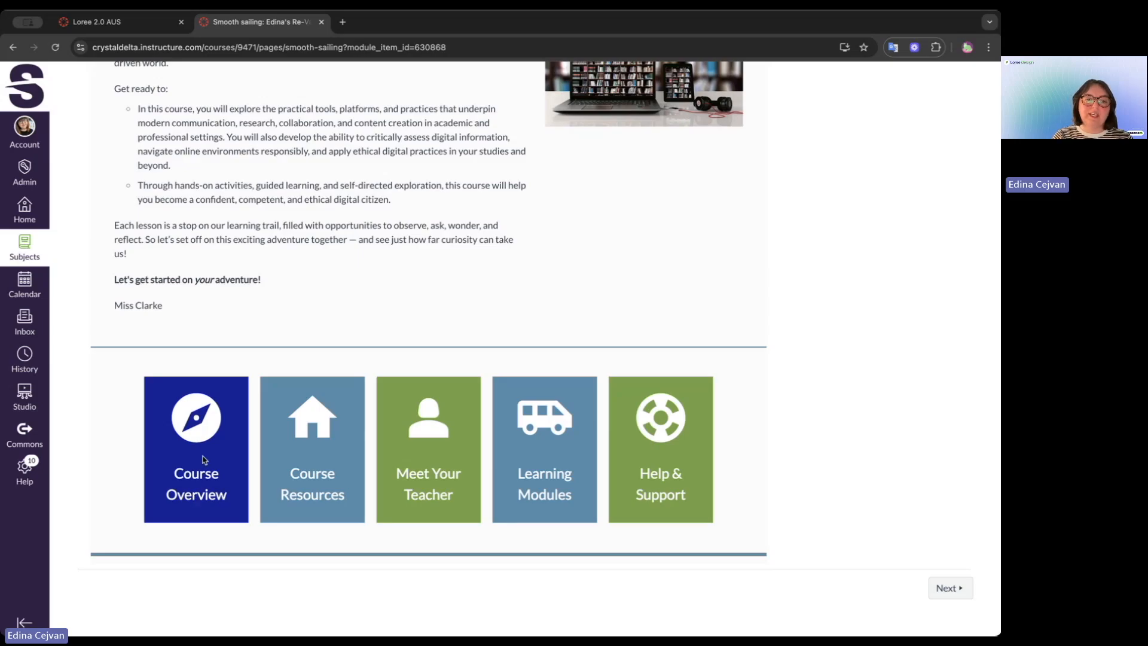
Test the Course Overview tile's compass icon link and look through the linked Module Overview page
click(200, 419)
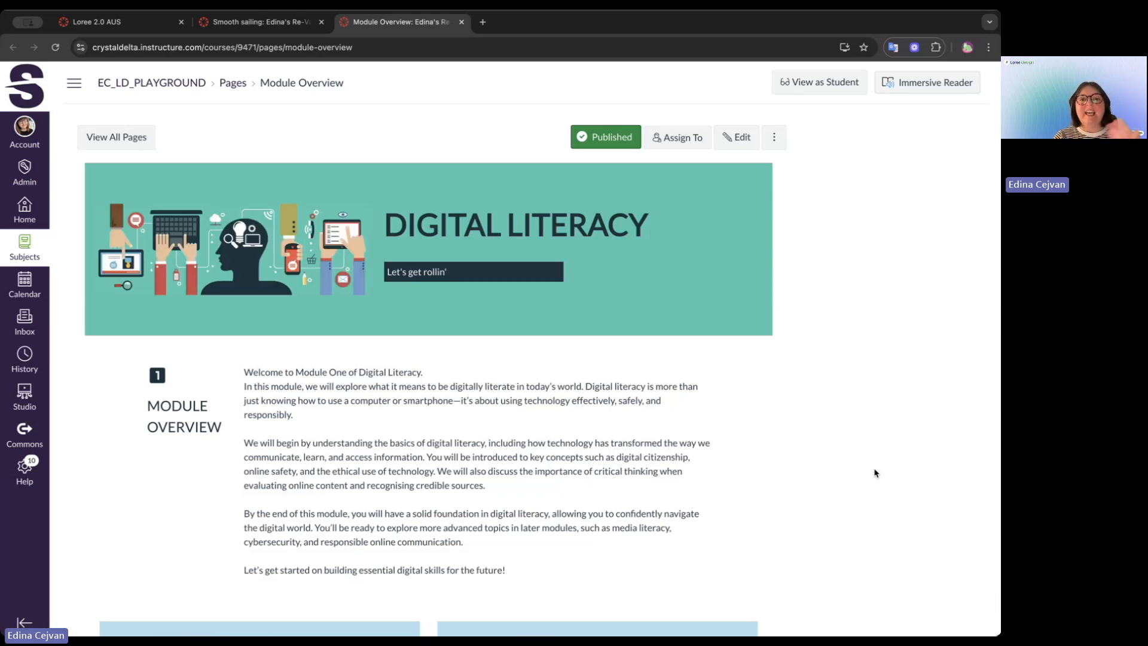
scroll(874, 473, down, 8)
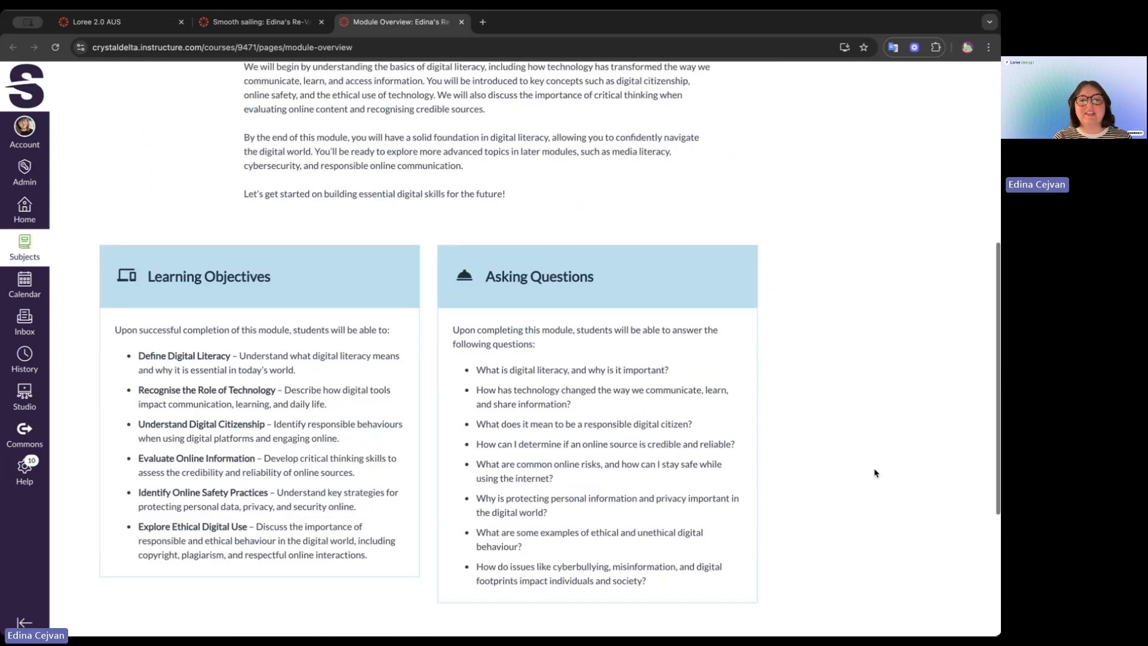
scroll(875, 473, down, 3)
scroll(874, 473, up, 6)
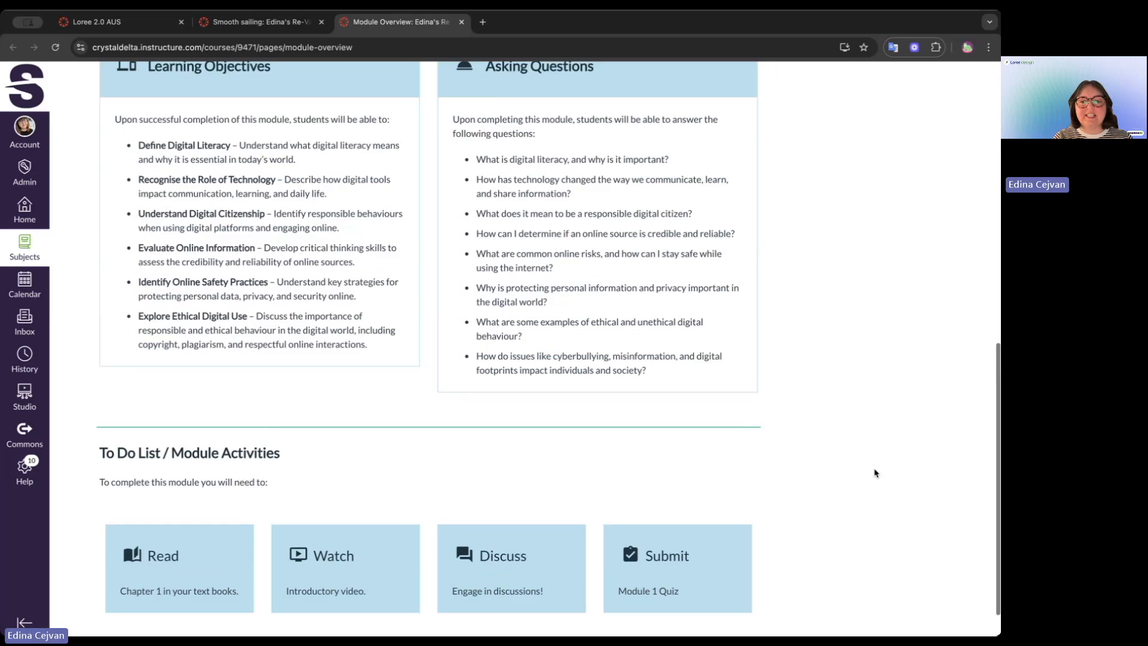
scroll(874, 473, up, 5)
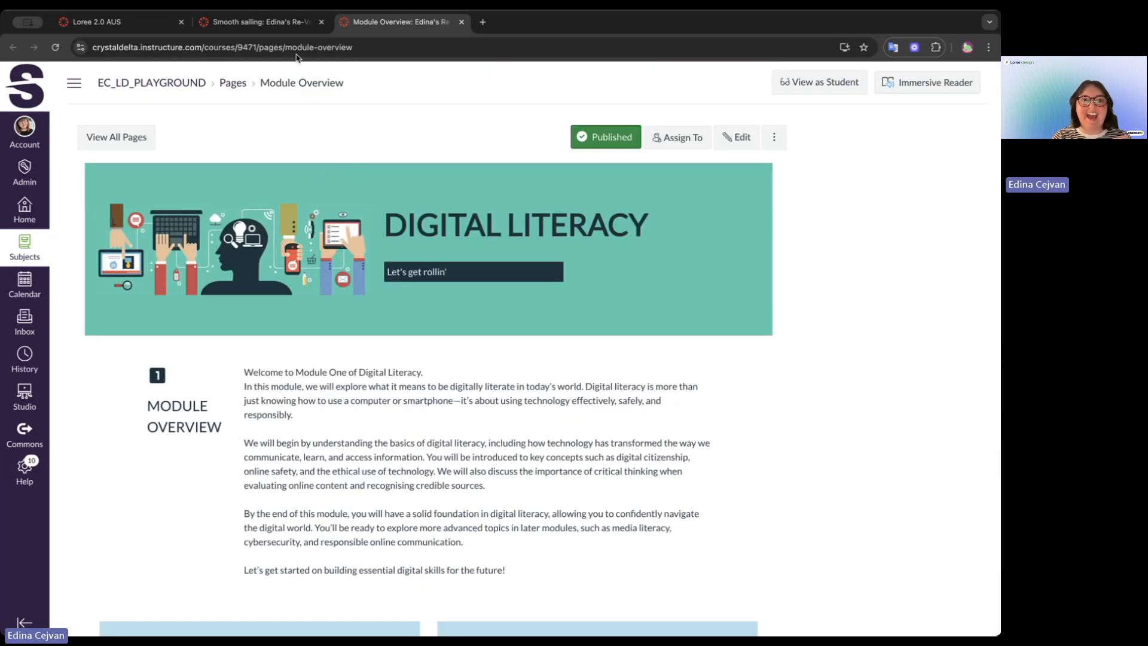
Return to the published Smooth sailing page and review the banner, syllabus text and library image layout
click(288, 24)
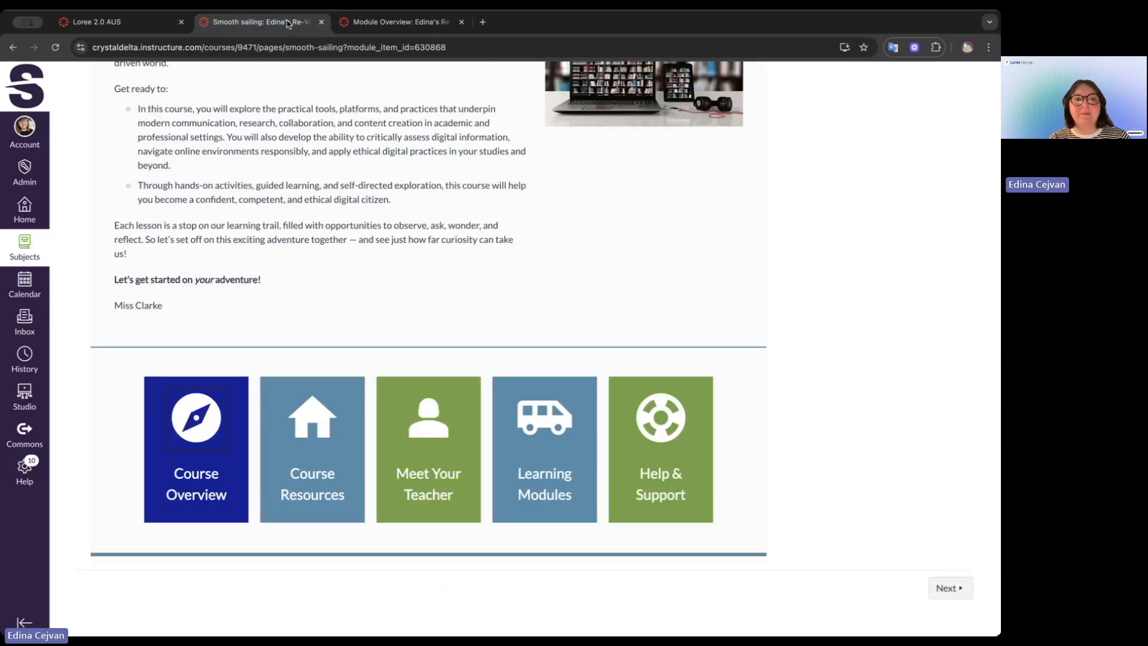
scroll(333, 302, up, 10)
scroll(640, 430, down, 2)
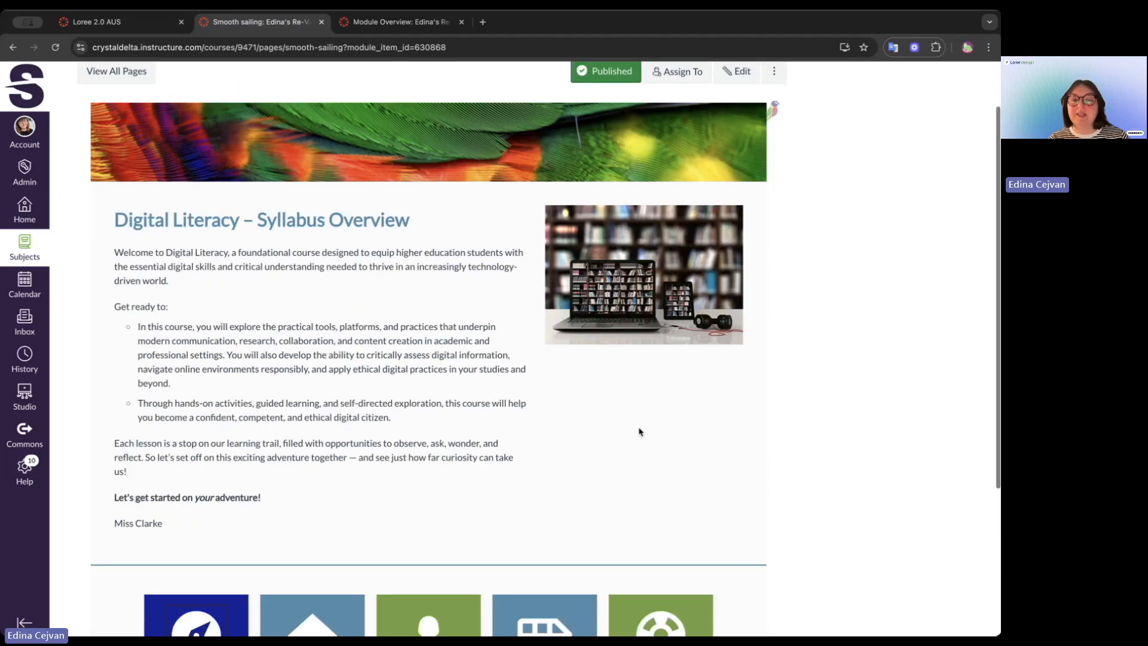
scroll(644, 273, down, 1)
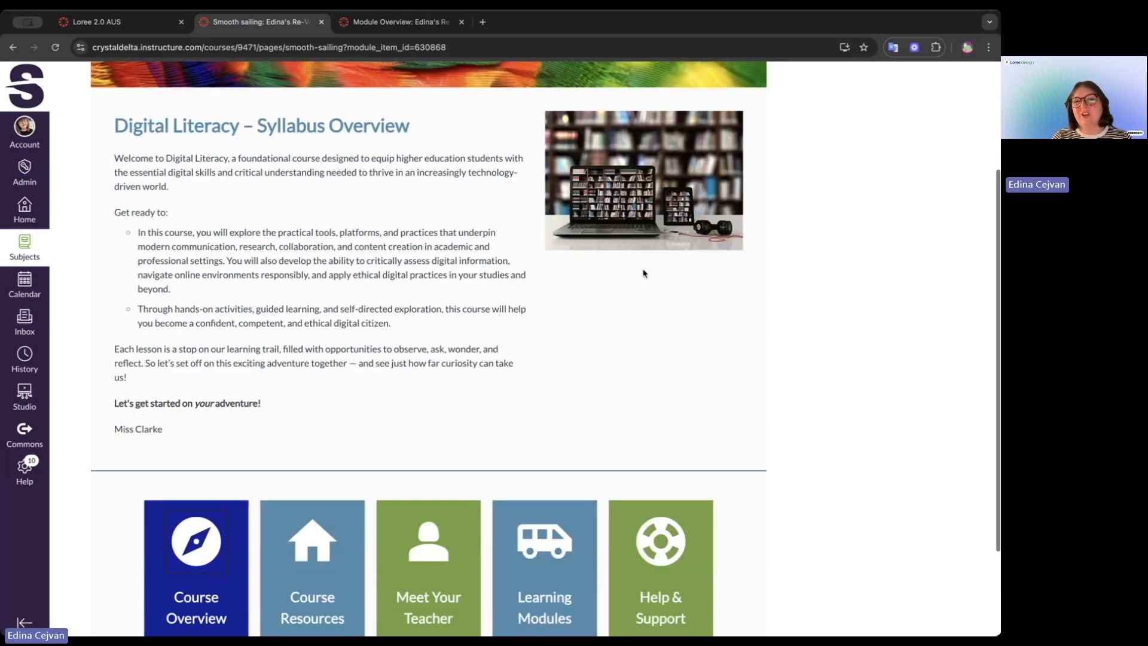
scroll(643, 273, up, 1)
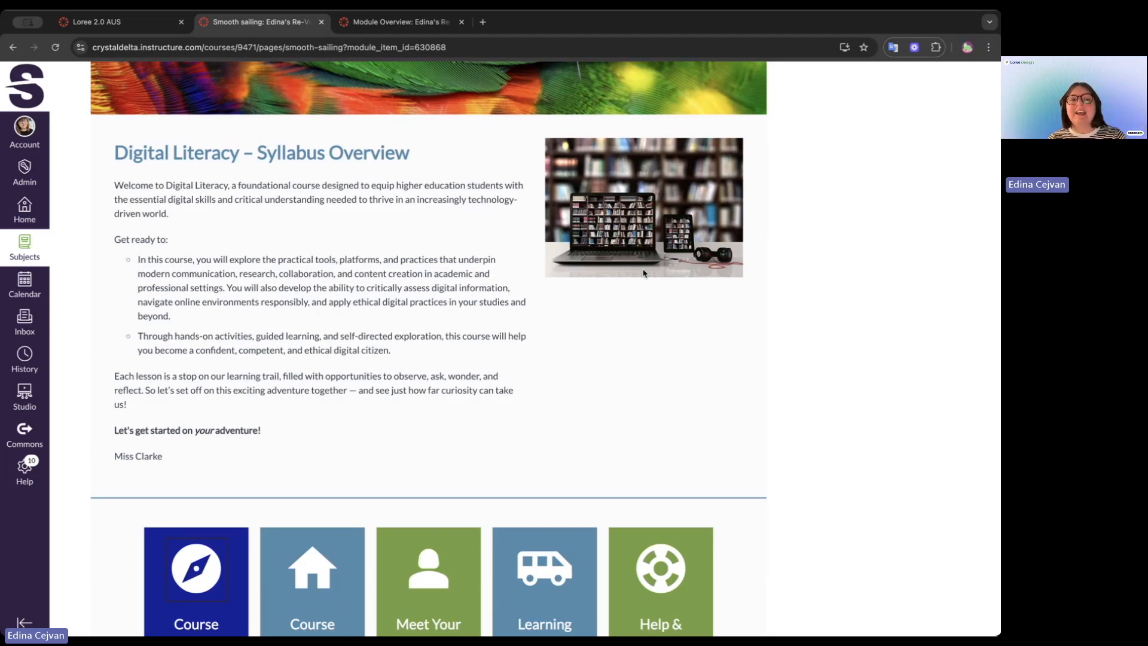
Back in the Loree editor, change the syllabus row to a single column, placing the contents in the previous column
click(120, 22)
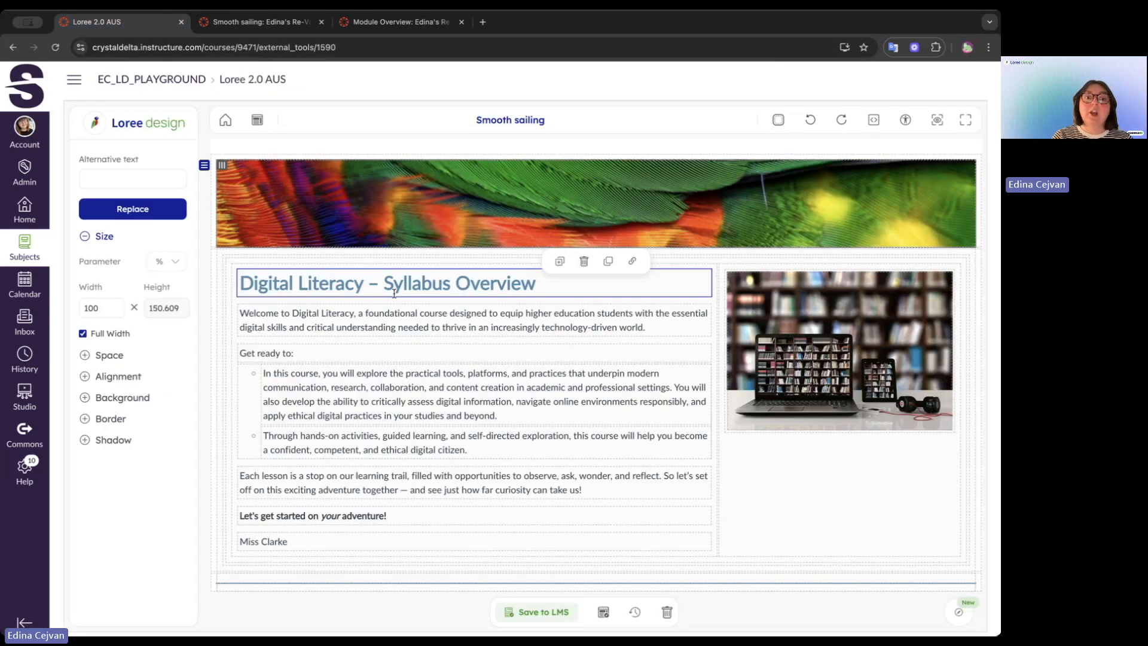
scroll(368, 299, down, 1)
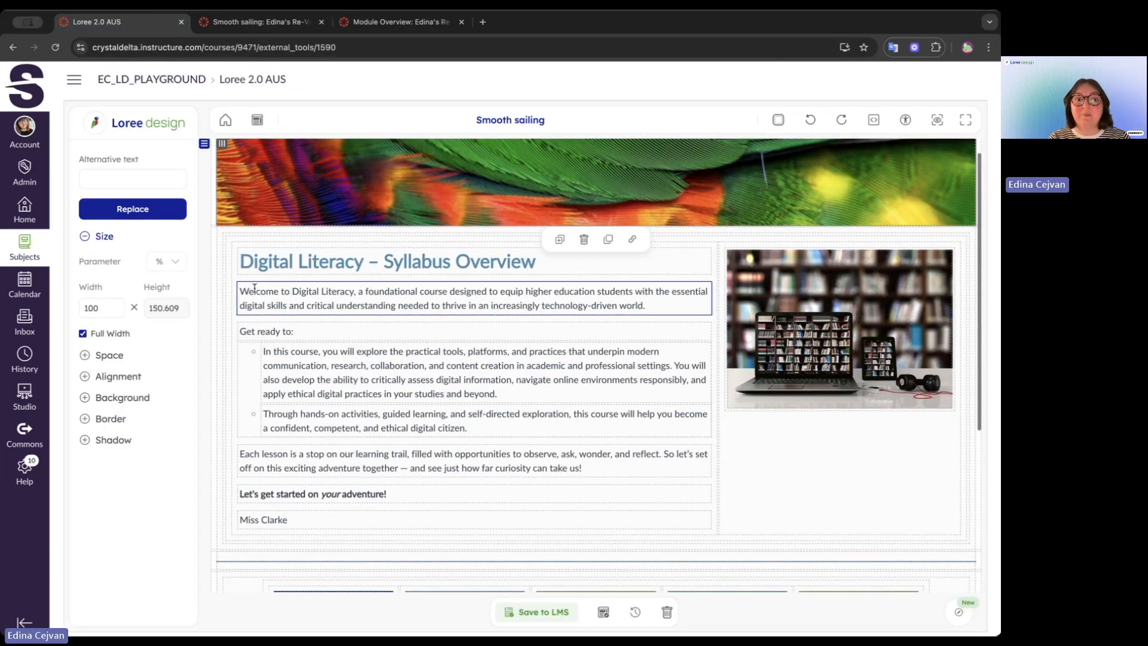
click(227, 250)
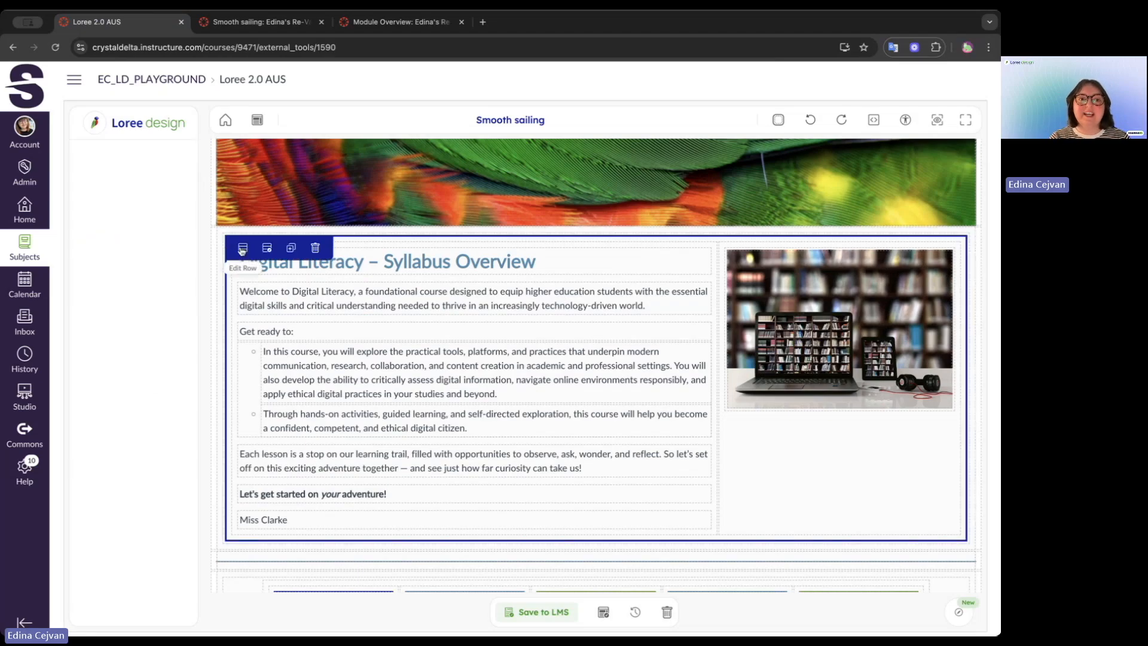
click(242, 247)
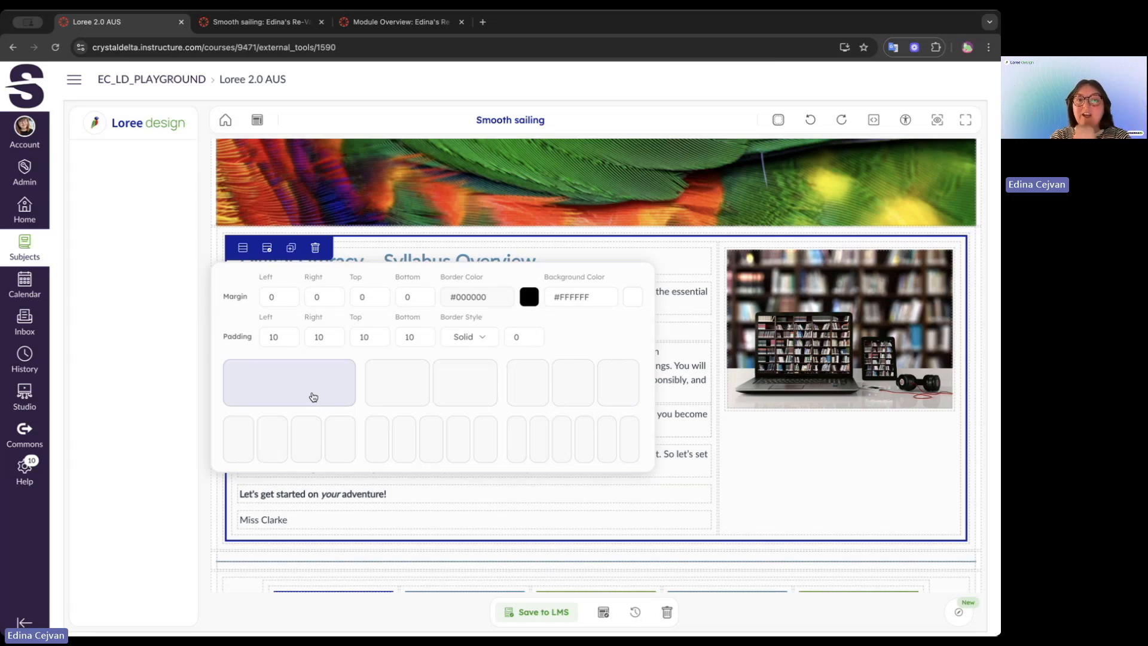
click(313, 396)
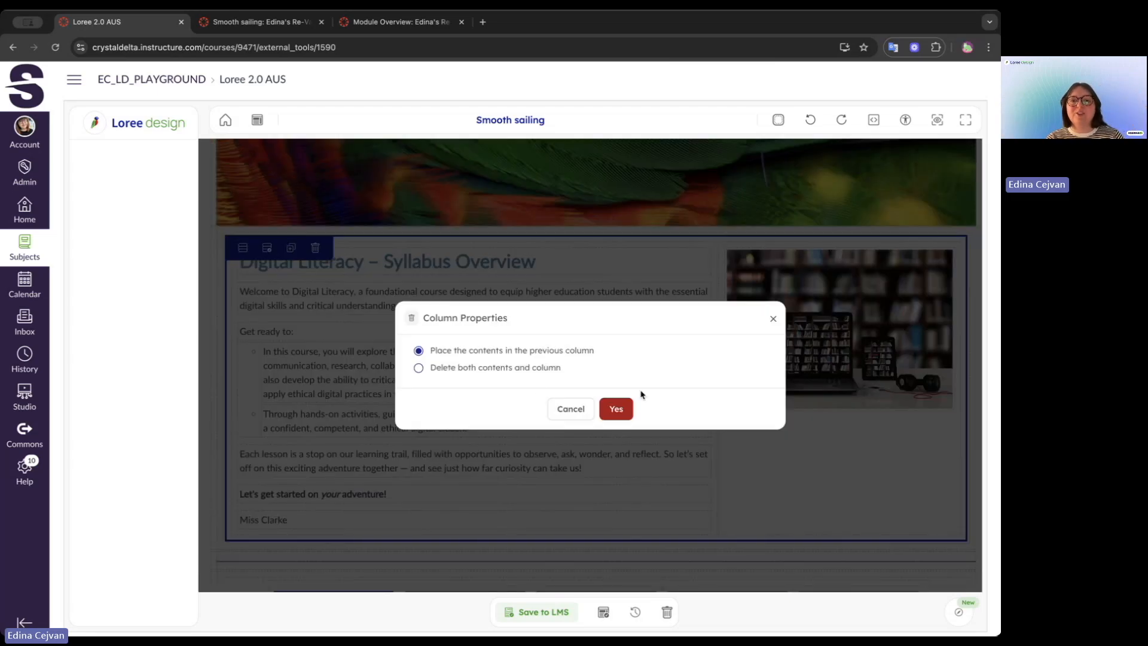
click(612, 414)
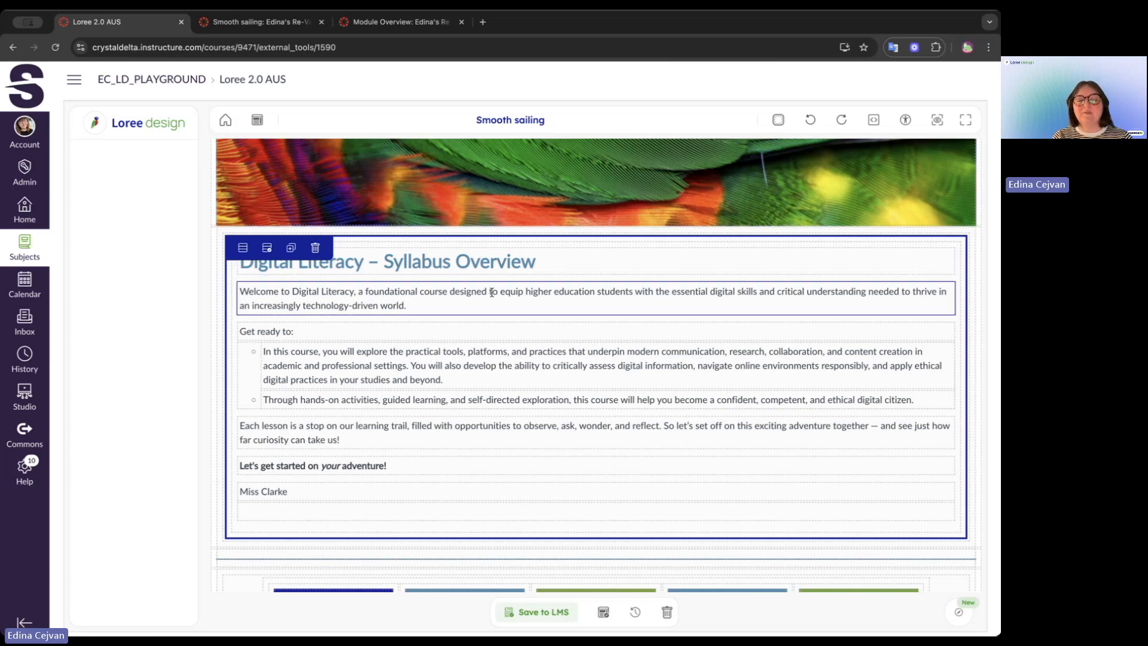
Set the width of the library image below the syllabus text to 350 px and align it to the centre
scroll(584, 336, down, 3)
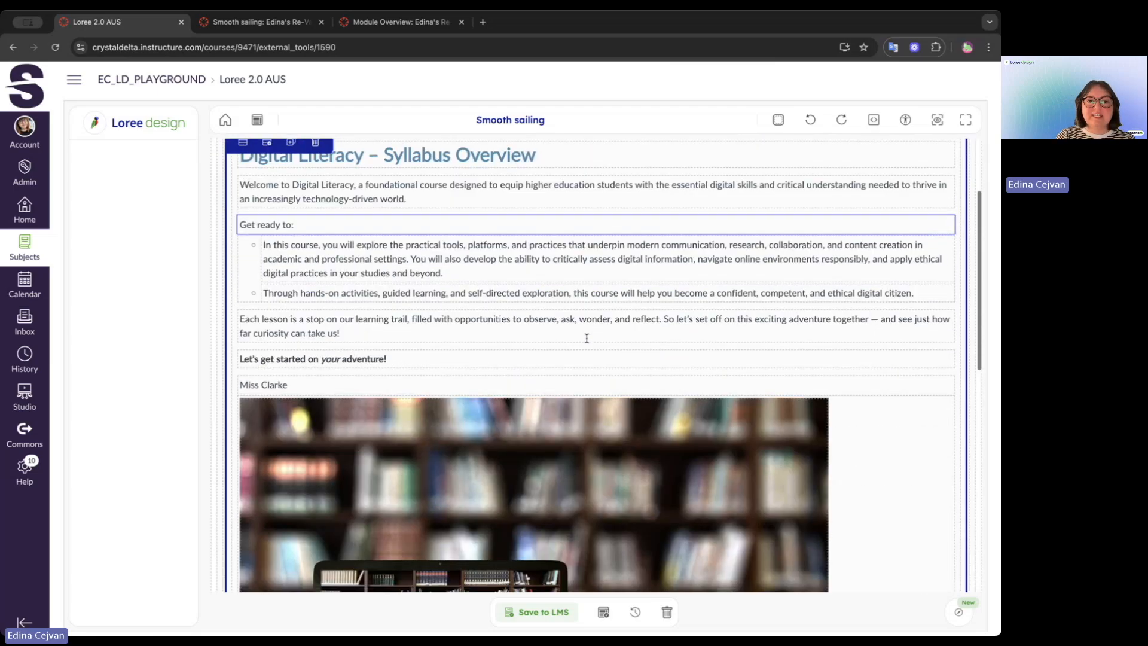
scroll(567, 303, down, 6)
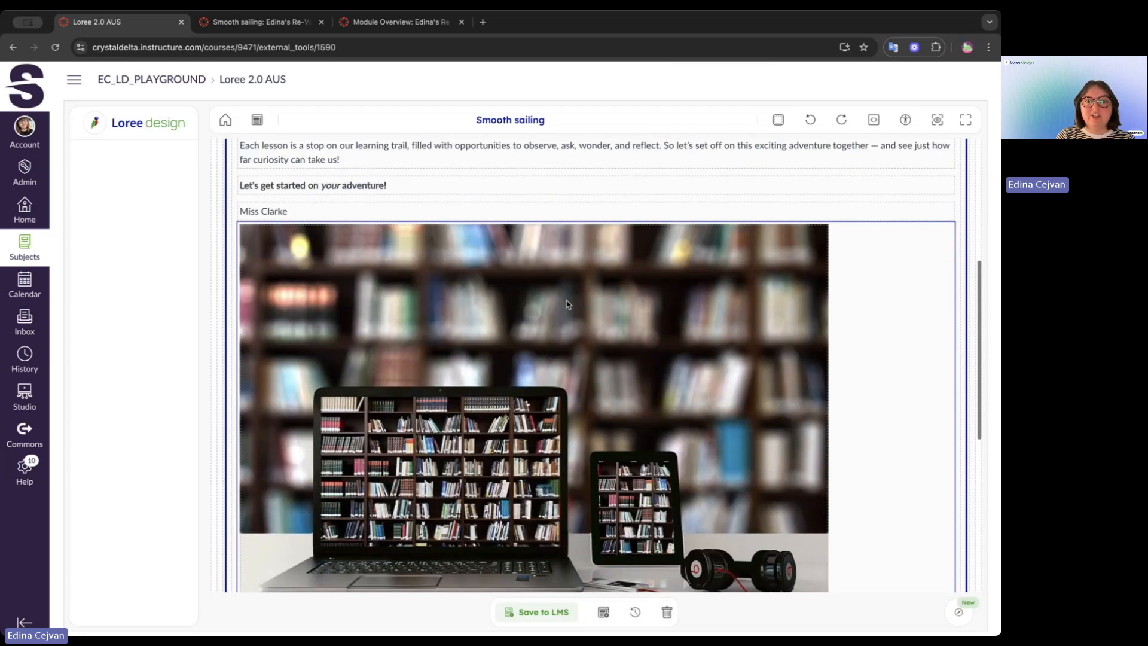
scroll(567, 304, up, 1)
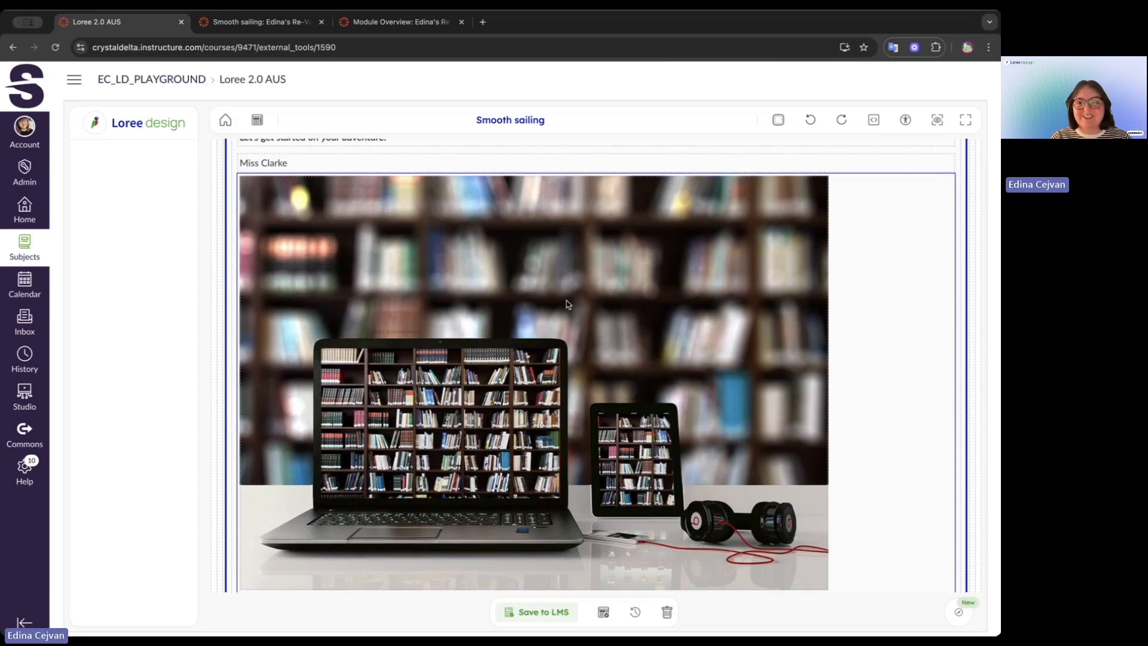
click(486, 314)
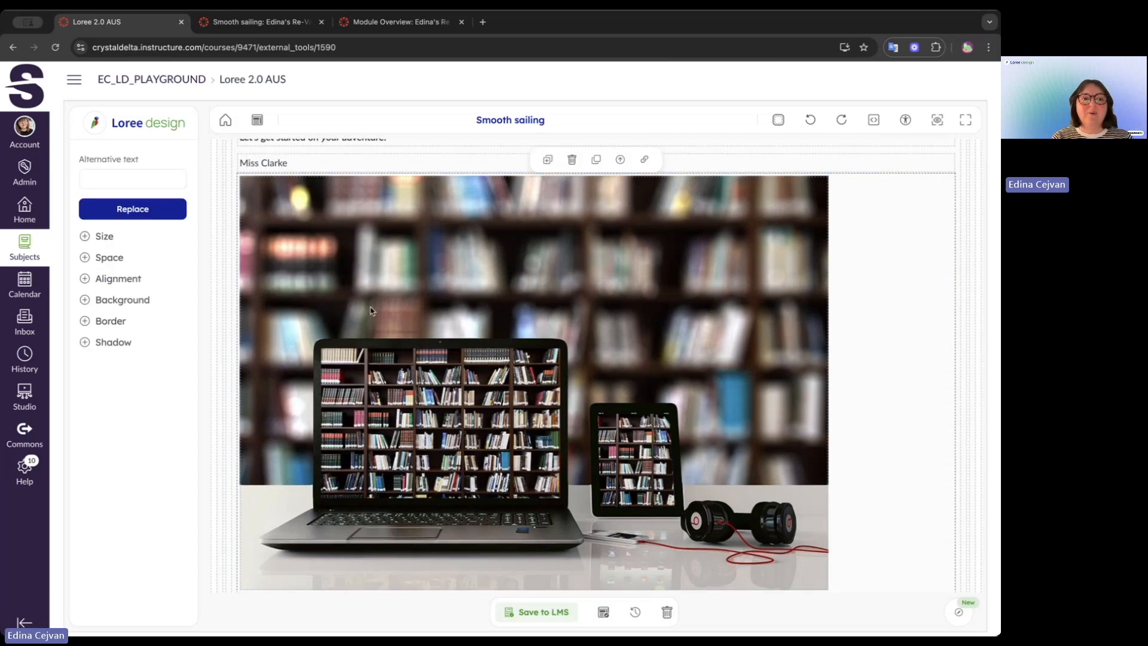
click(100, 236)
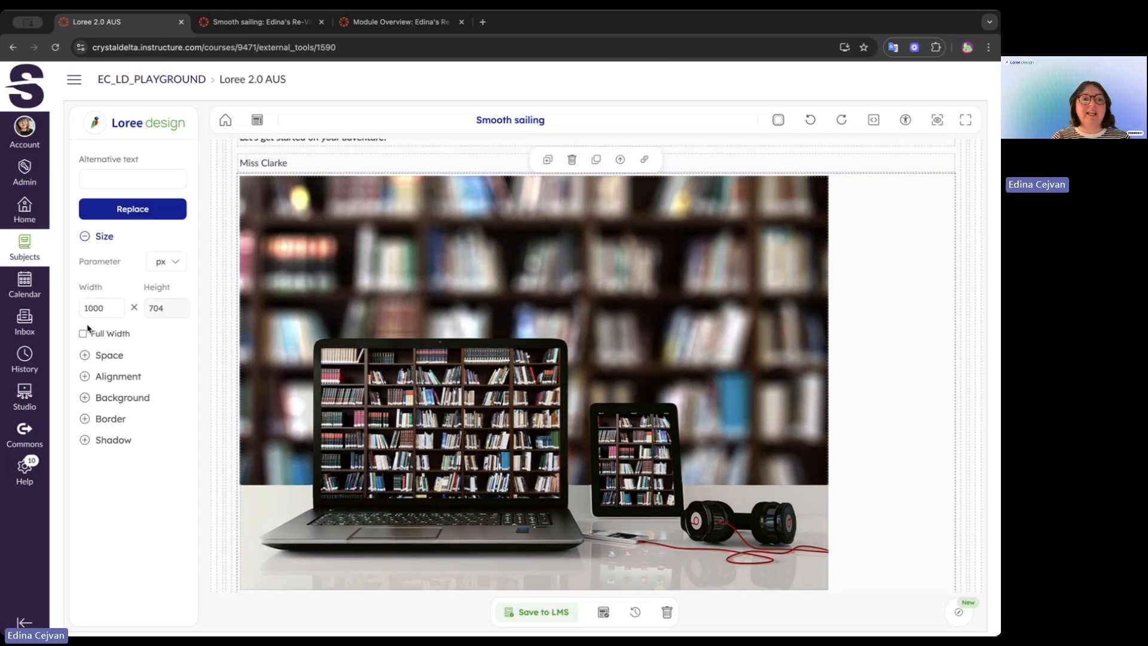
double_click(95, 308)
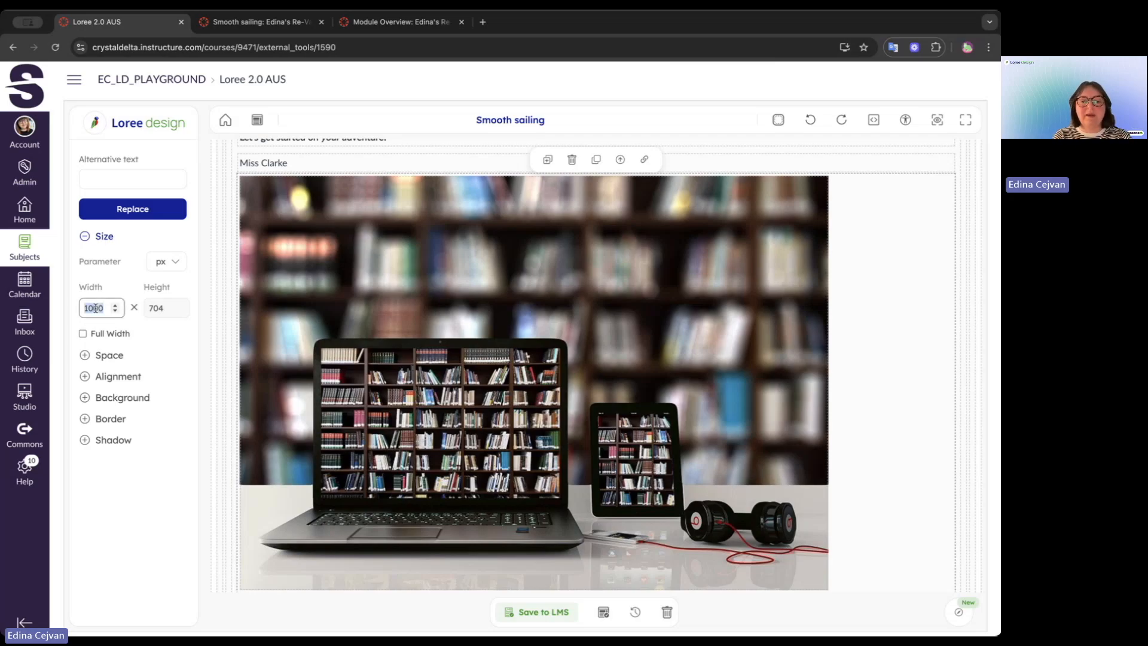
text(350)
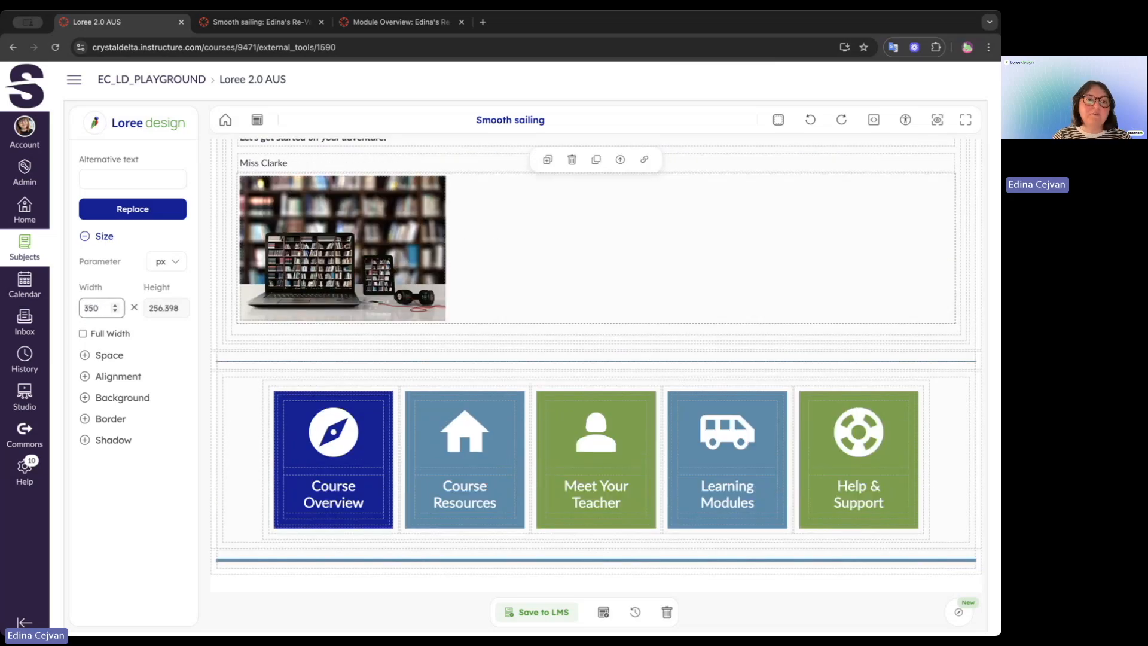
click(115, 378)
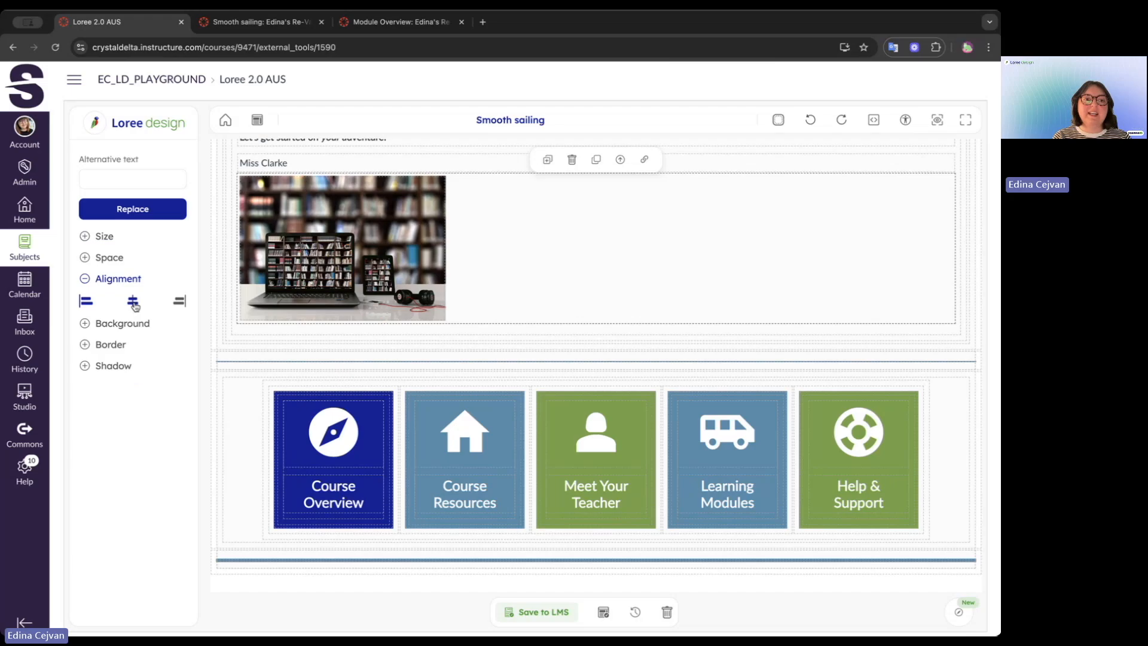
click(132, 301)
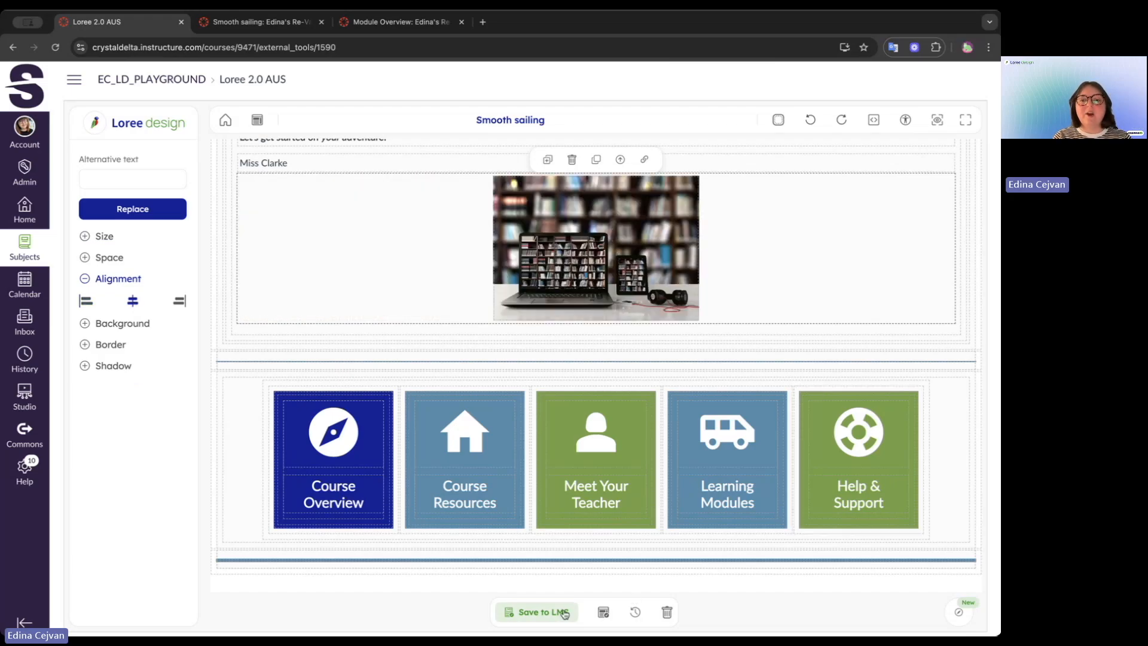
Save the page to the LMS and check the syllabus text and library image on the reloaded Smooth sailing page in Canvas
click(561, 612)
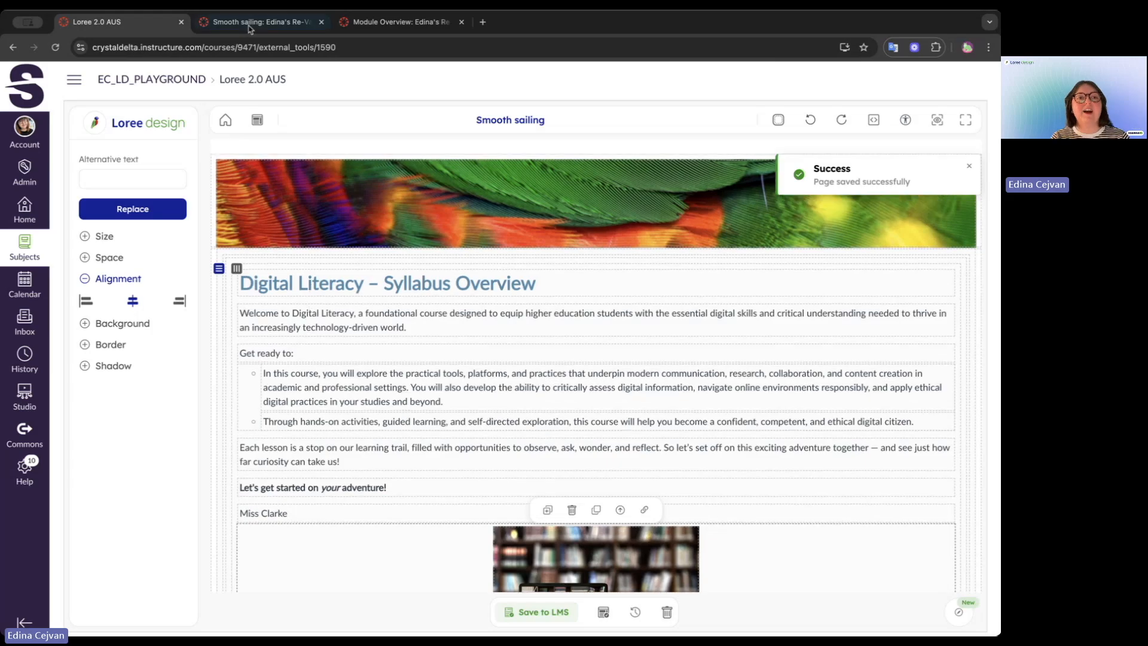
click(250, 24)
click(57, 48)
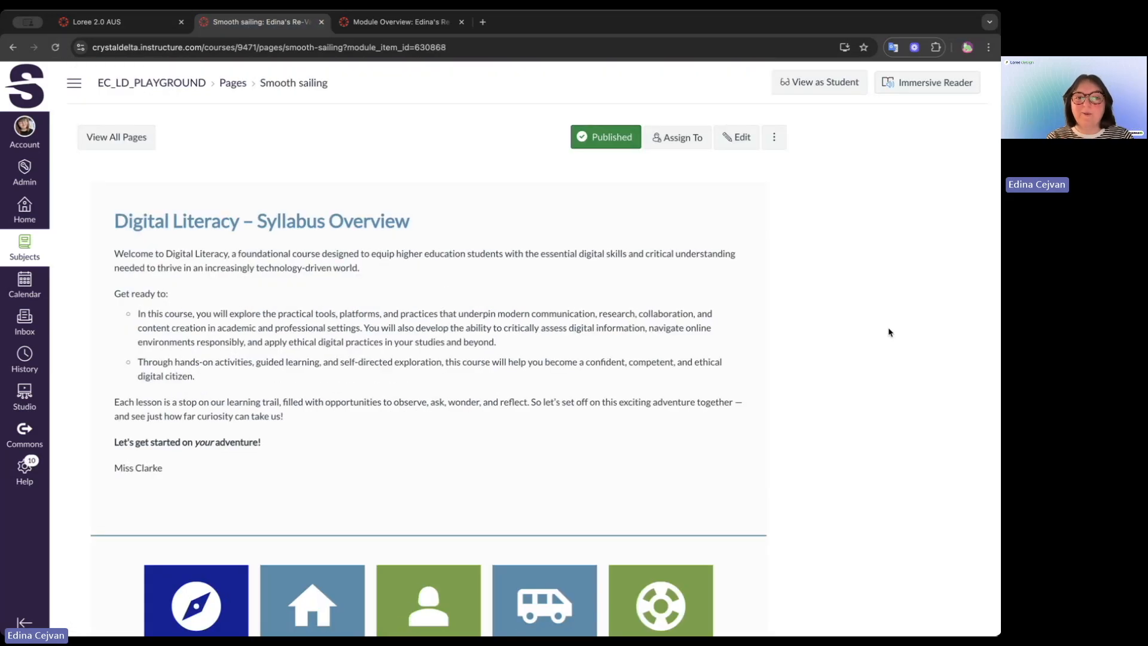
scroll(889, 330, down, 5)
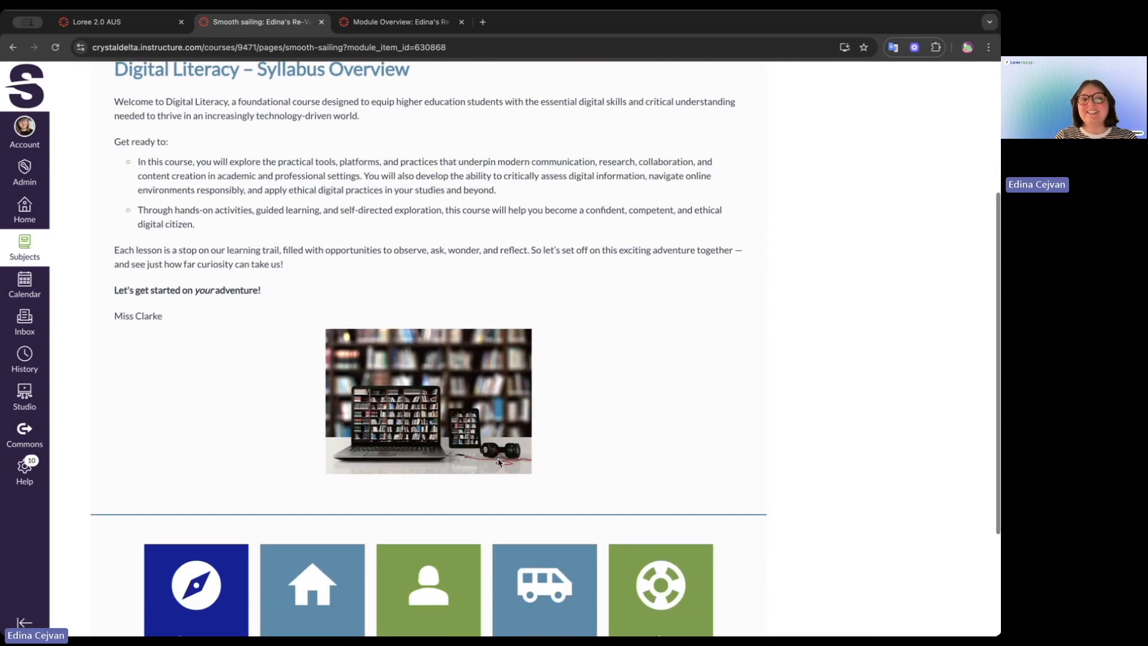
scroll(499, 462, up, 2)
scroll(499, 463, down, 1)
scroll(499, 462, down, 2)
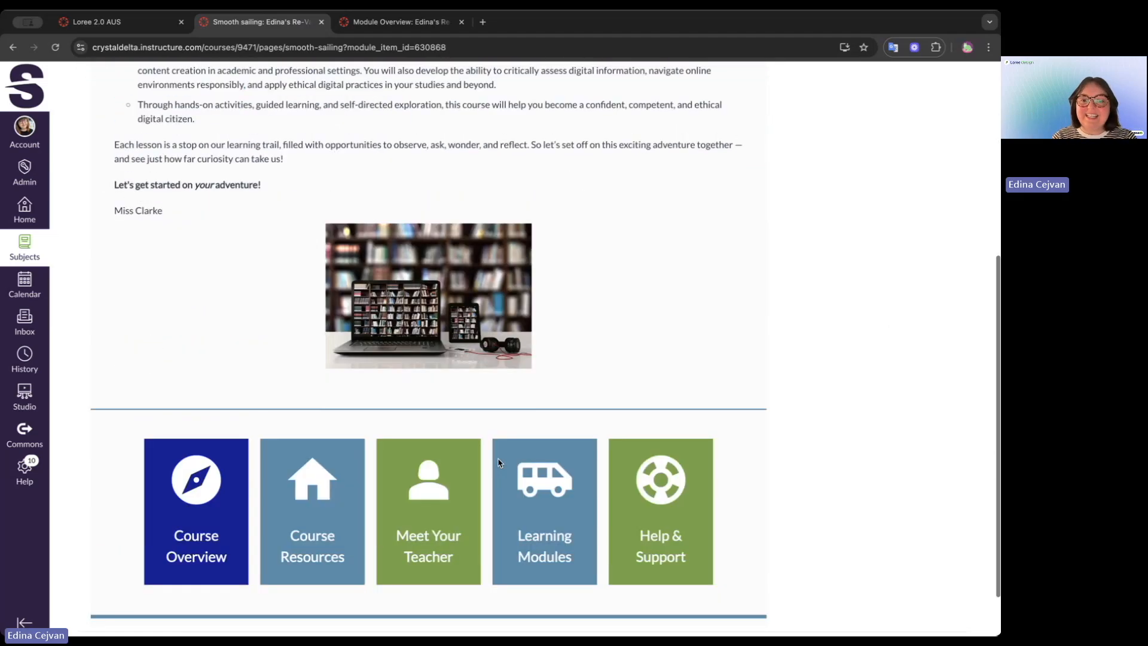
scroll(499, 462, up, 5)
Return to the Loree editor and look over the syllabus section, selecting "technology-driven world." in the welcome paragraph
click(114, 22)
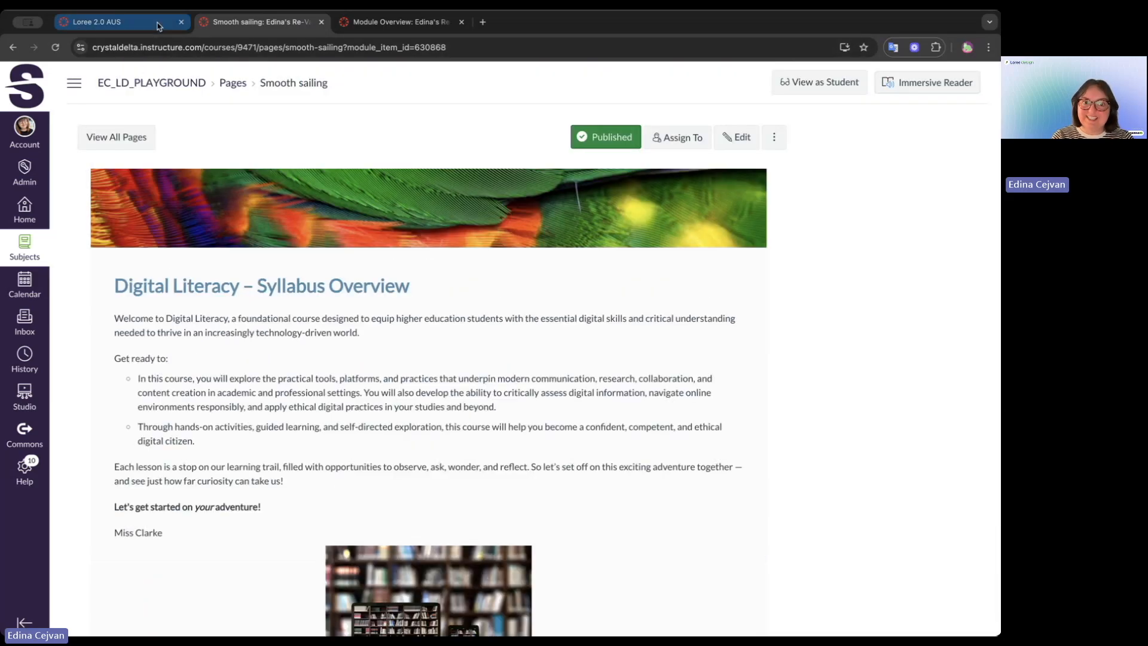
scroll(539, 293, down, 6)
scroll(539, 292, up, 6)
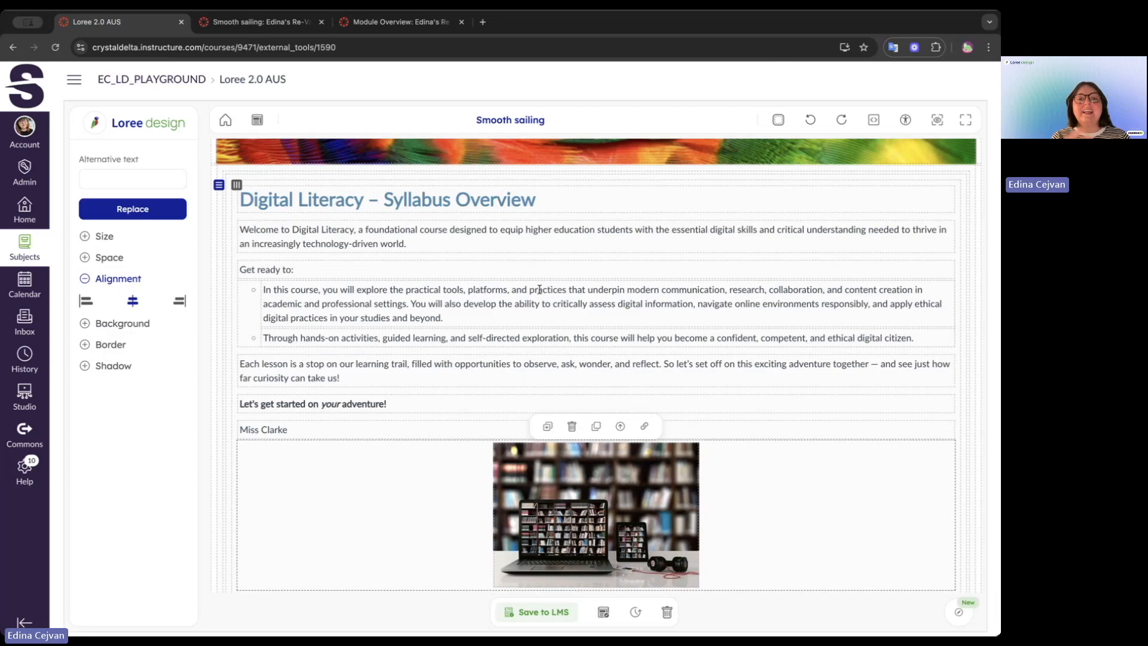
scroll(539, 290, up, 2)
click(435, 314)
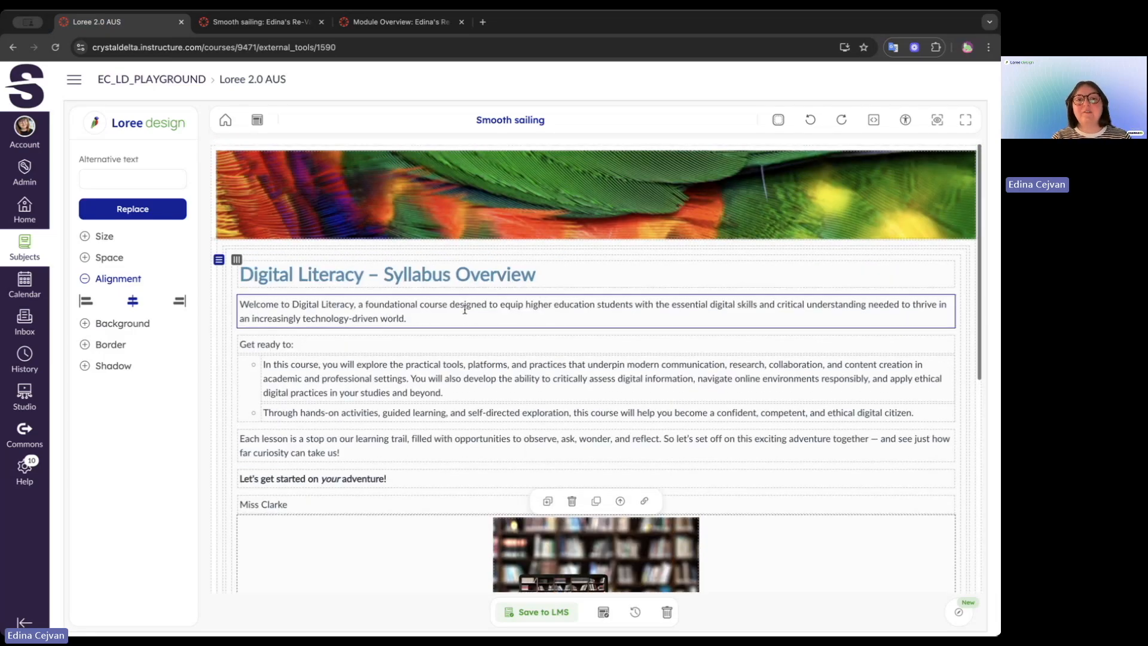
drag(435, 315, 301, 313)
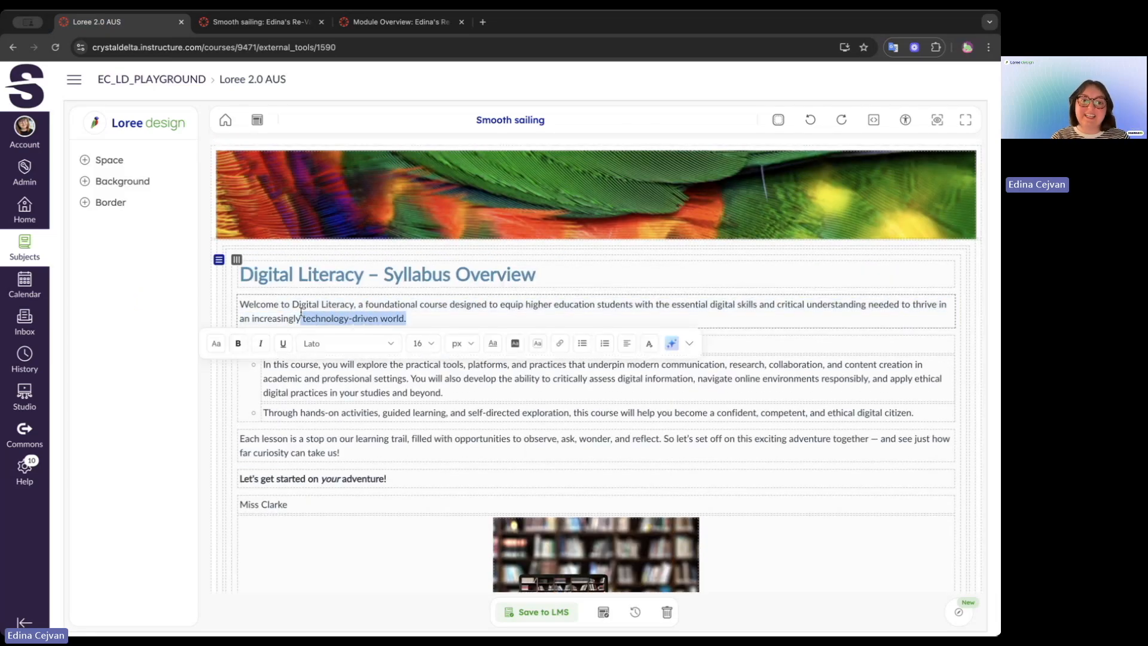
click(527, 312)
scroll(565, 299, down, 5)
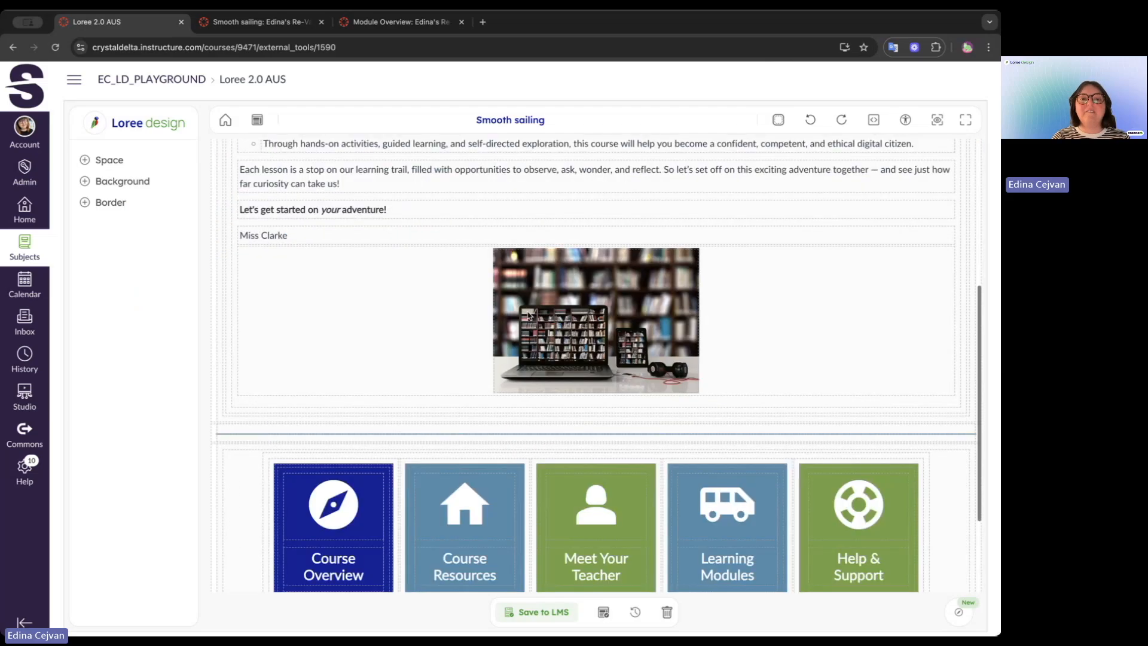
Select the column holding the syllabus content and look through the element types that can be added to it
click(231, 354)
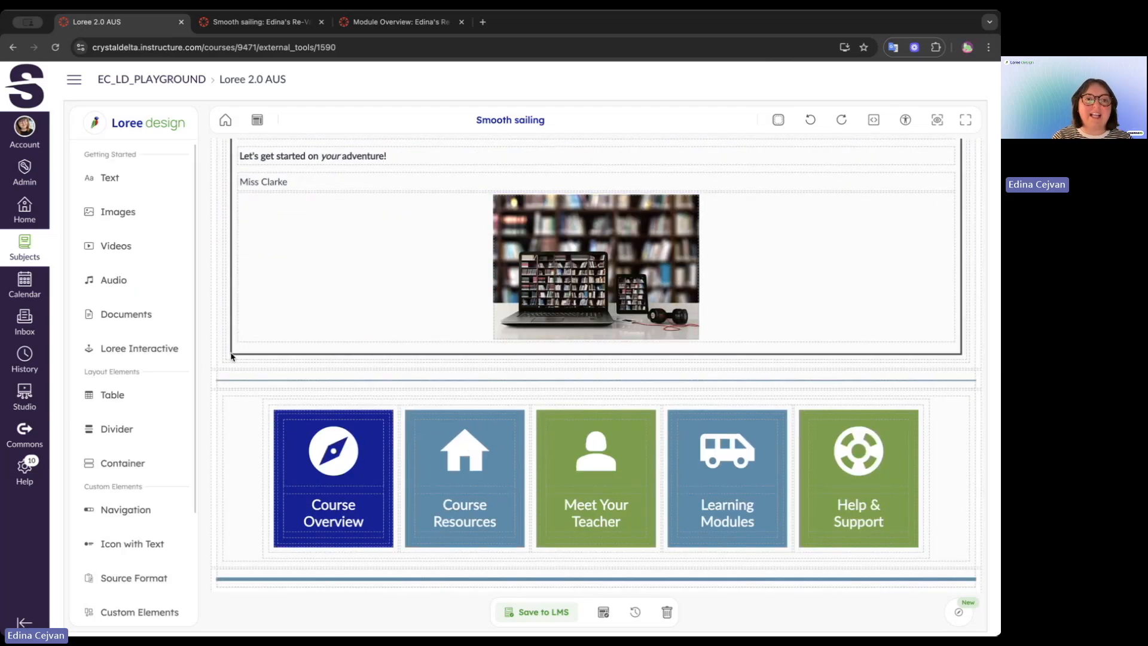
scroll(722, 362, up, 5)
scroll(722, 359, down, 3)
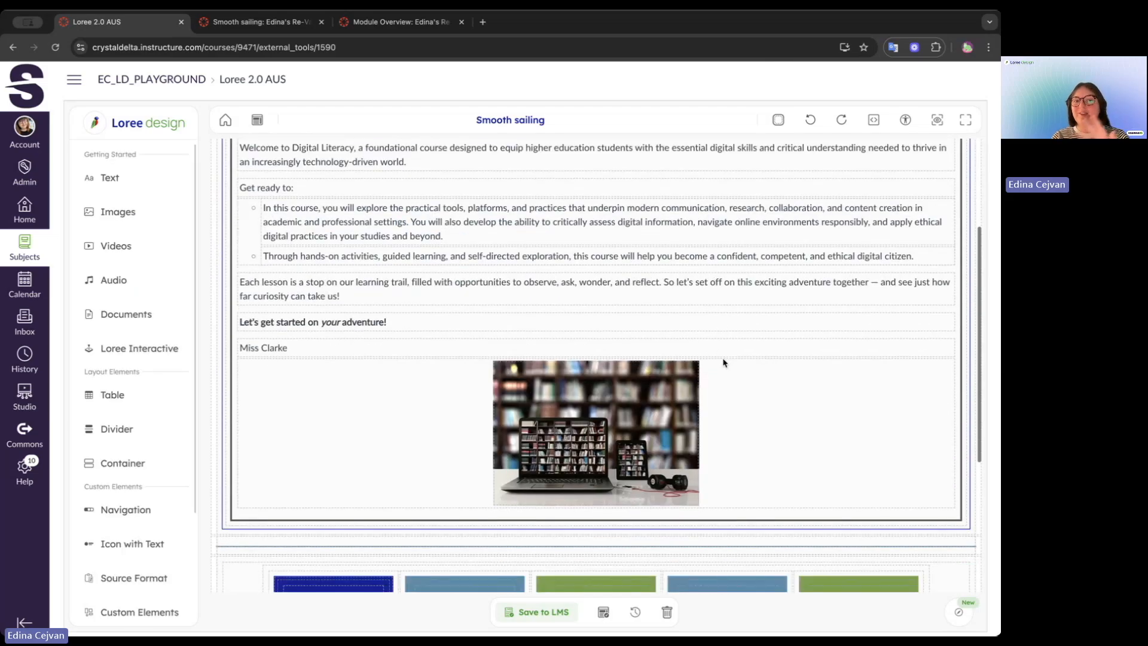
scroll(723, 359, up, 1)
scroll(723, 358, up, 2)
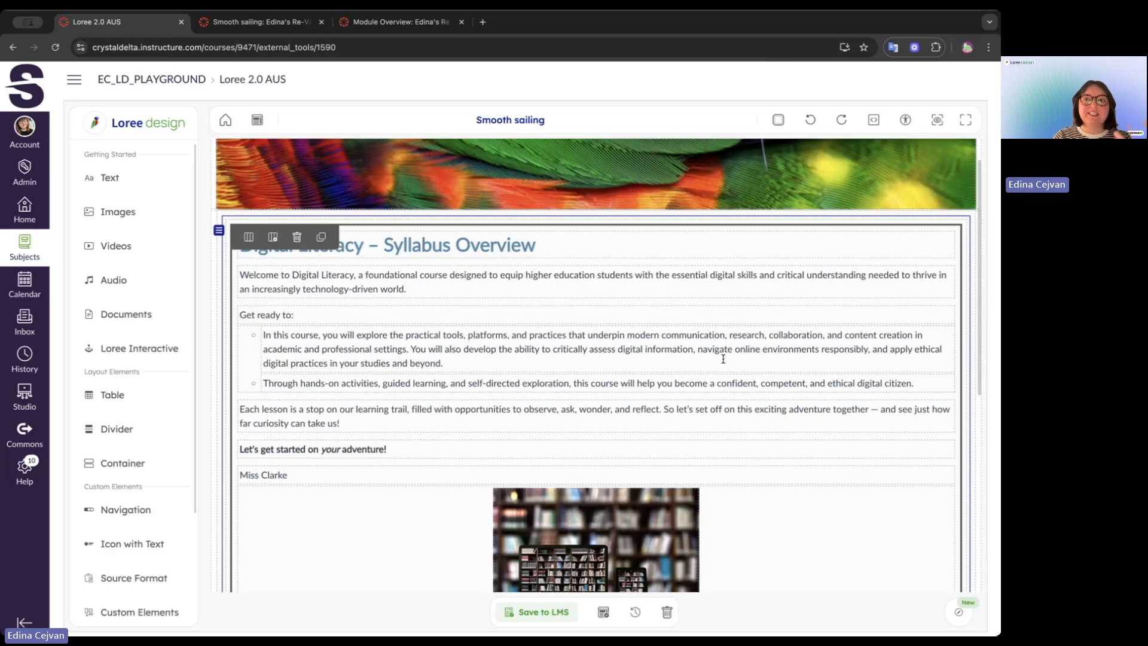
scroll(722, 361, down, 4)
scroll(723, 363, down, 1)
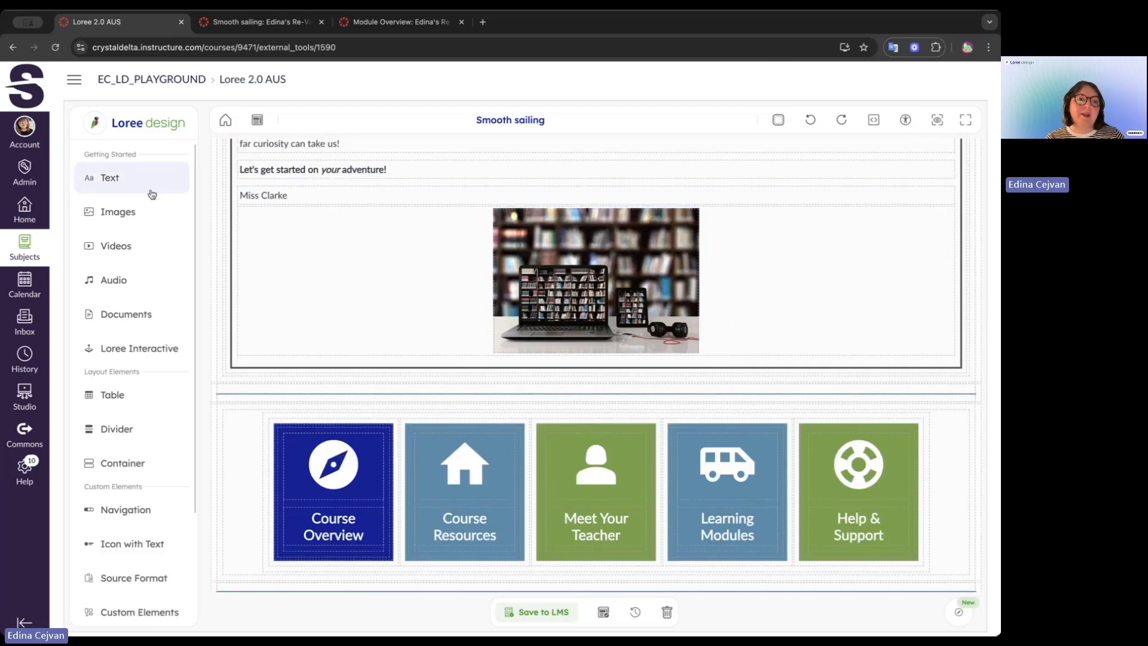
scroll(127, 498, down, 2)
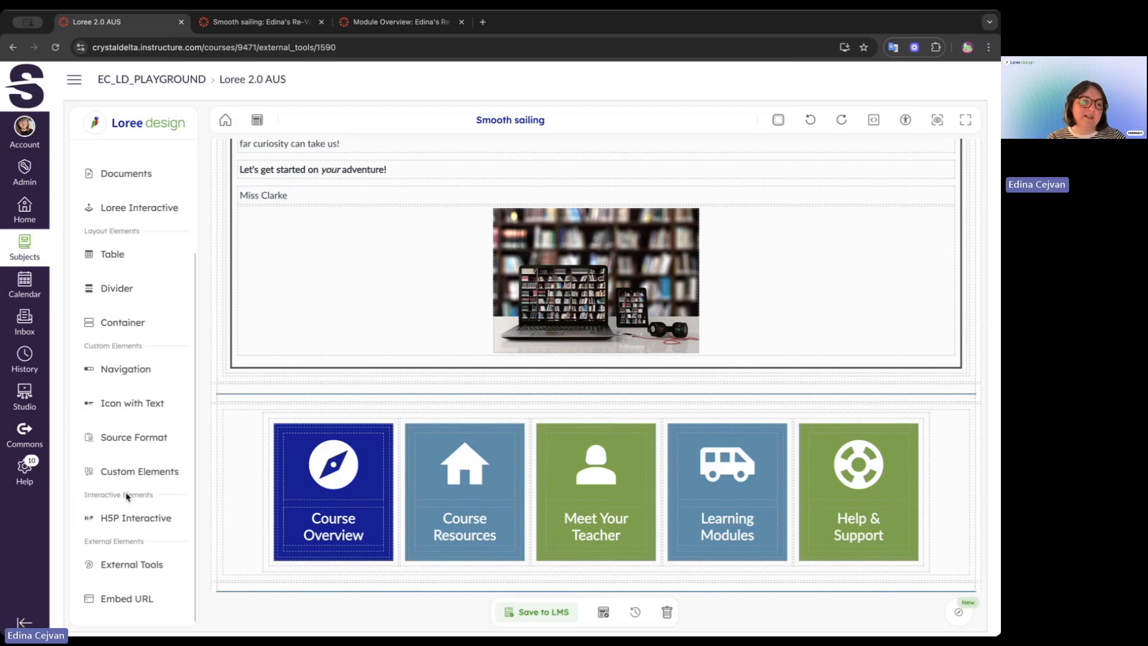
scroll(128, 281, up, 2)
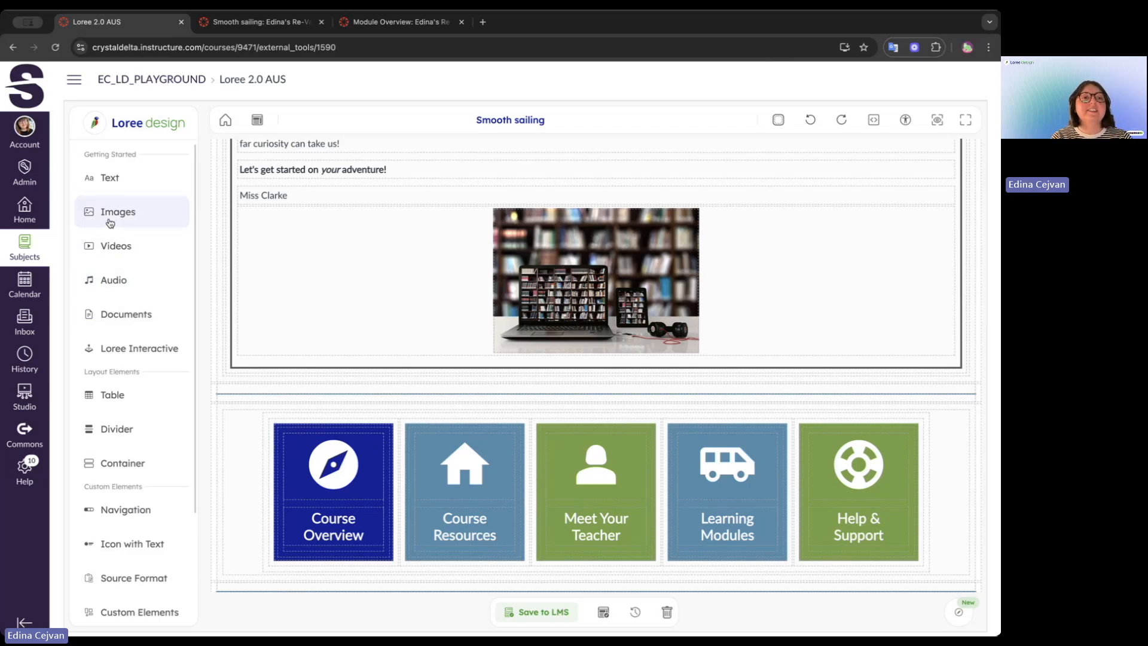
Browse the ready-made Text, Images and Videos elements available for the syllabus column
click(106, 183)
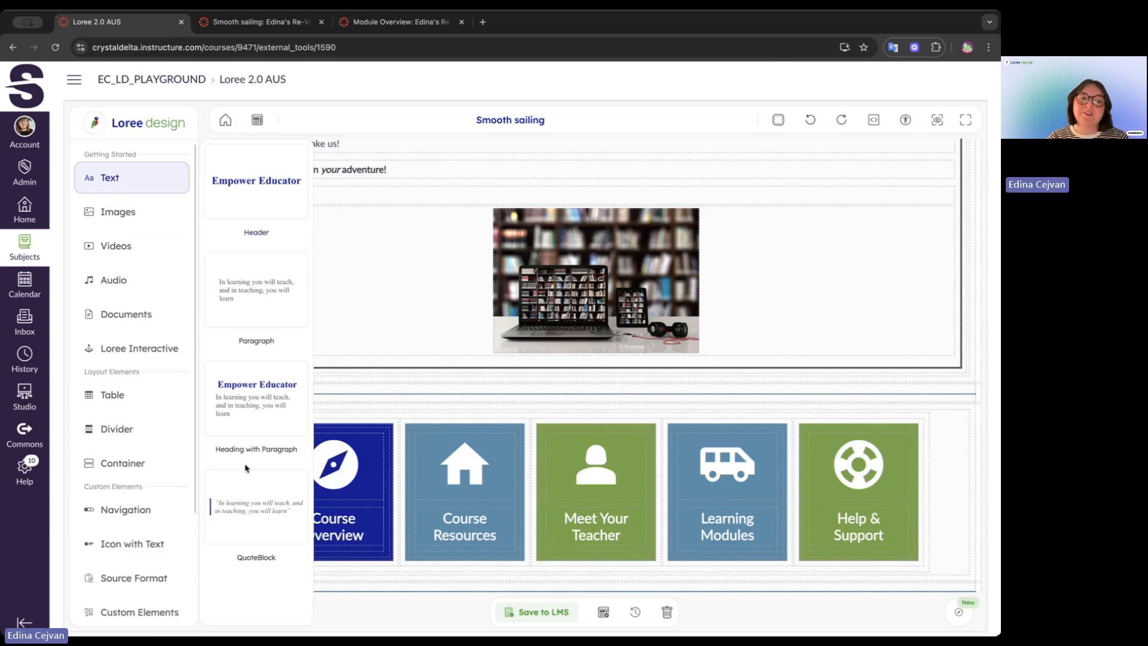
click(137, 212)
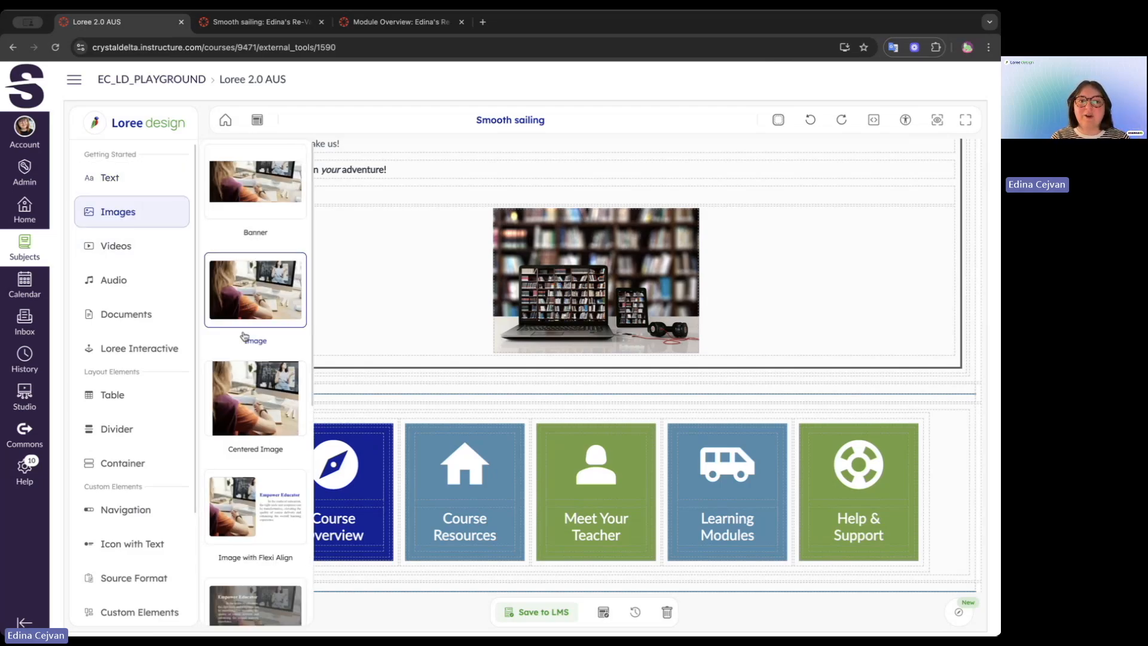
scroll(244, 336, down, 3)
scroll(244, 336, down, 3)
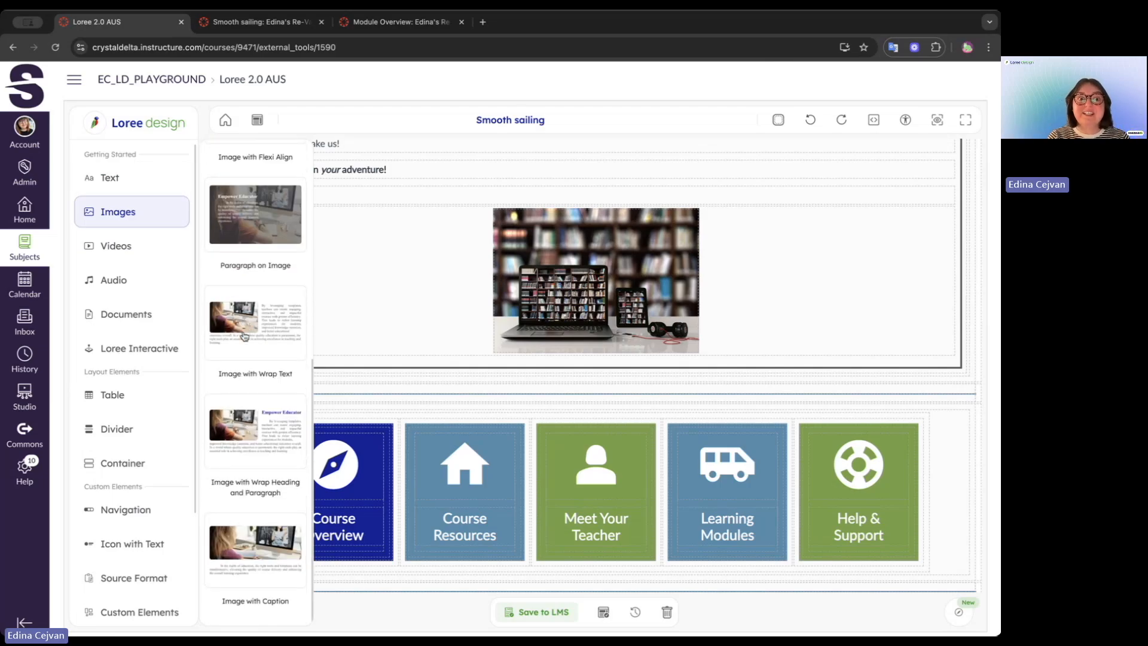
click(144, 246)
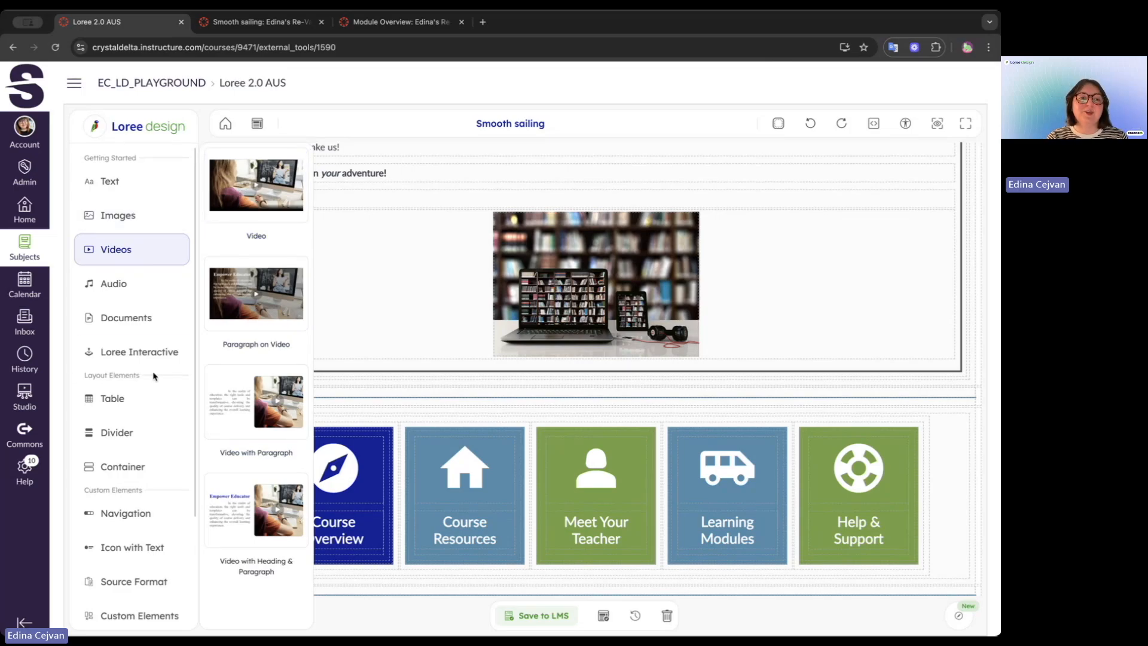
Open Loree Interactive and look through the interactive types offered for creating a new one
click(148, 355)
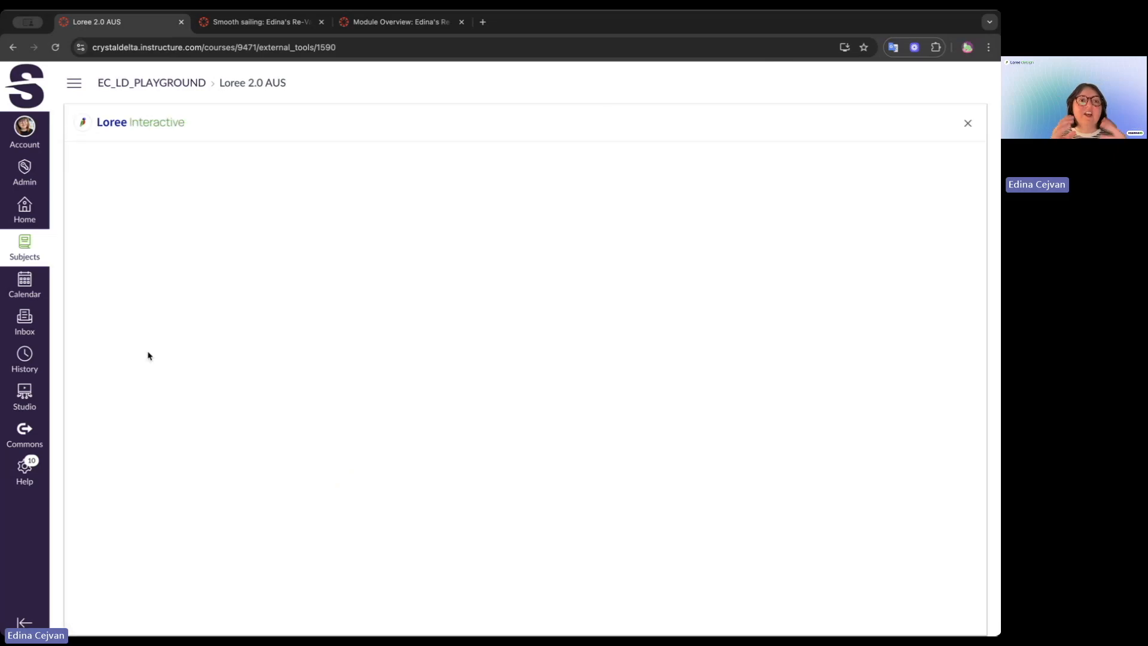
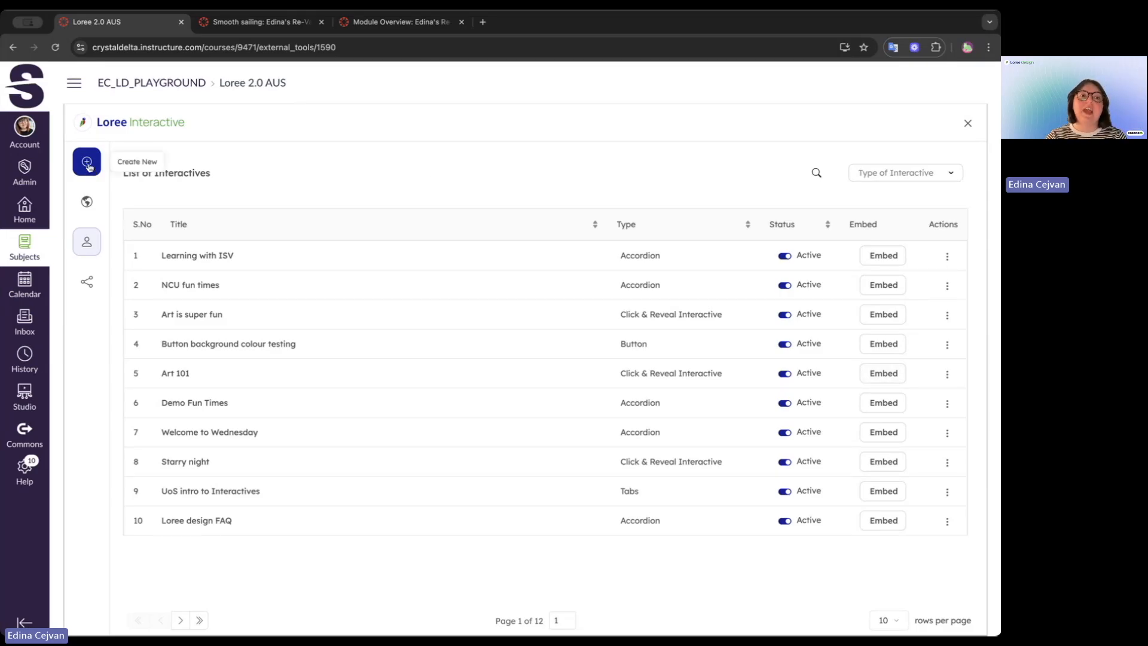
click(87, 165)
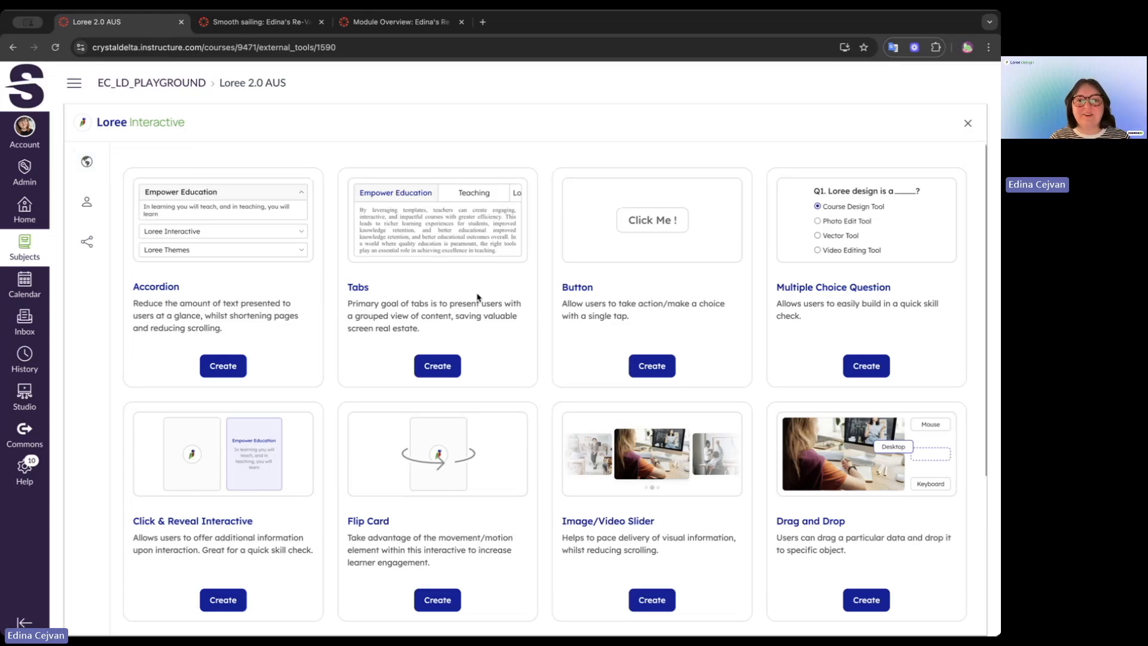
scroll(479, 302, down, 4)
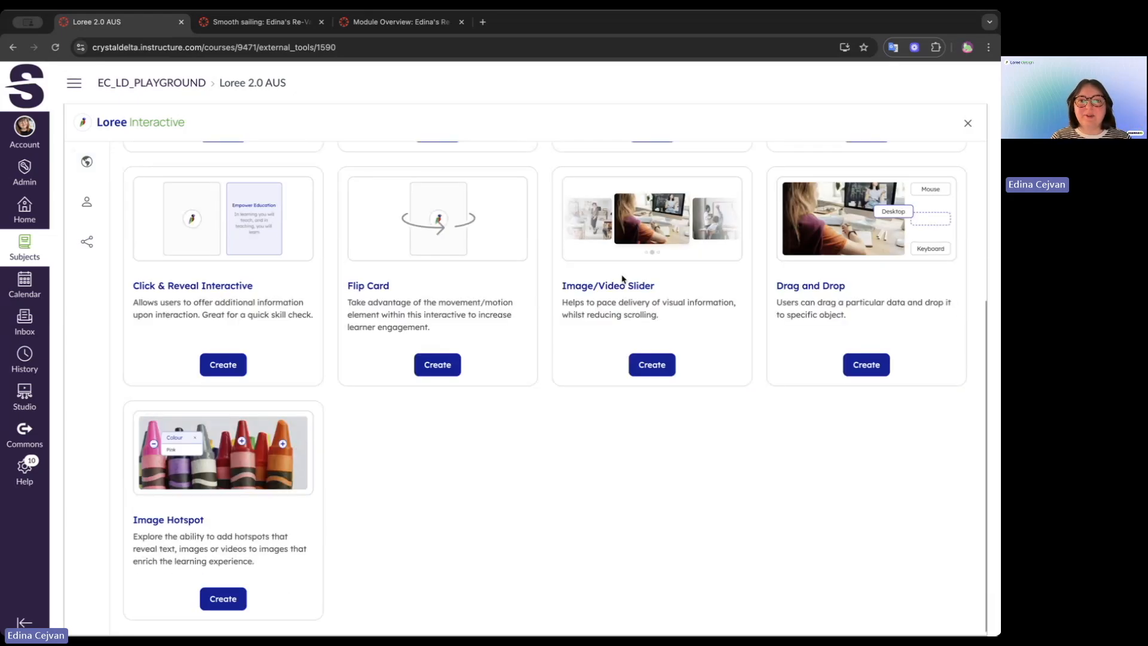
scroll(677, 237, up, 4)
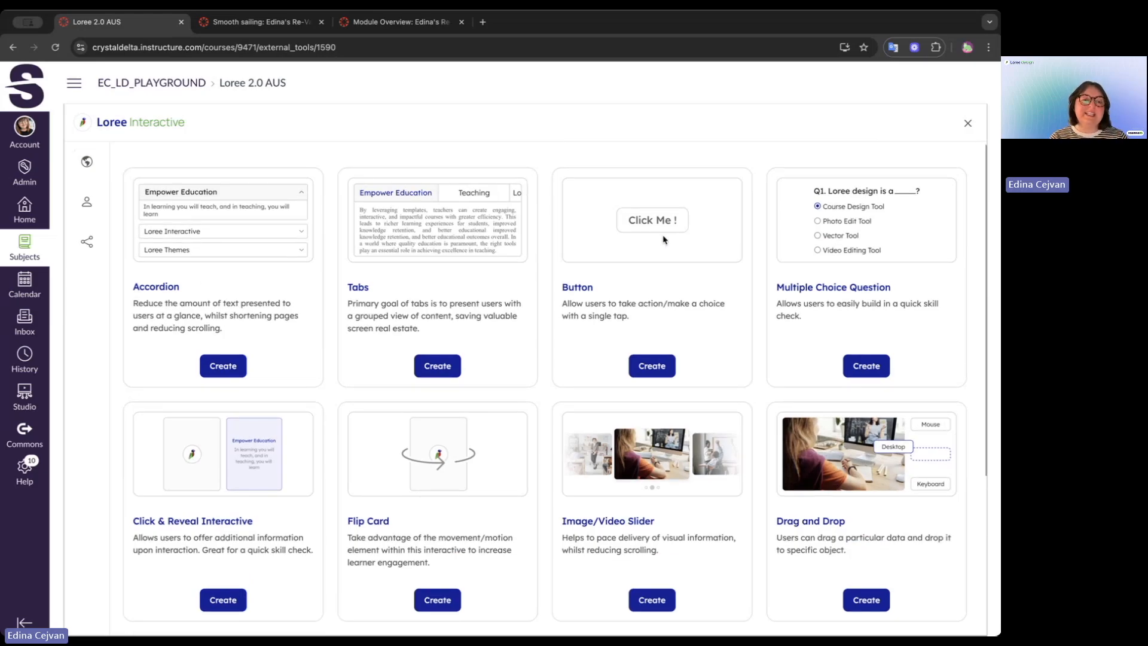
Start a new Accordion interactive and title it "Loree demo fun times"
click(222, 366)
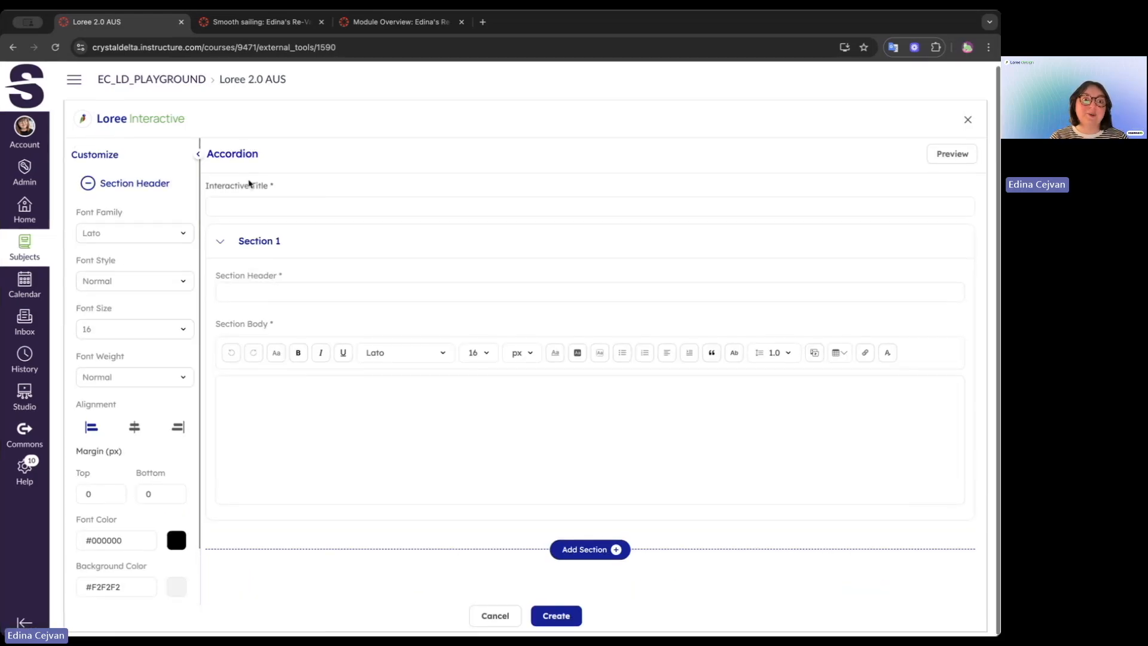
click(254, 209)
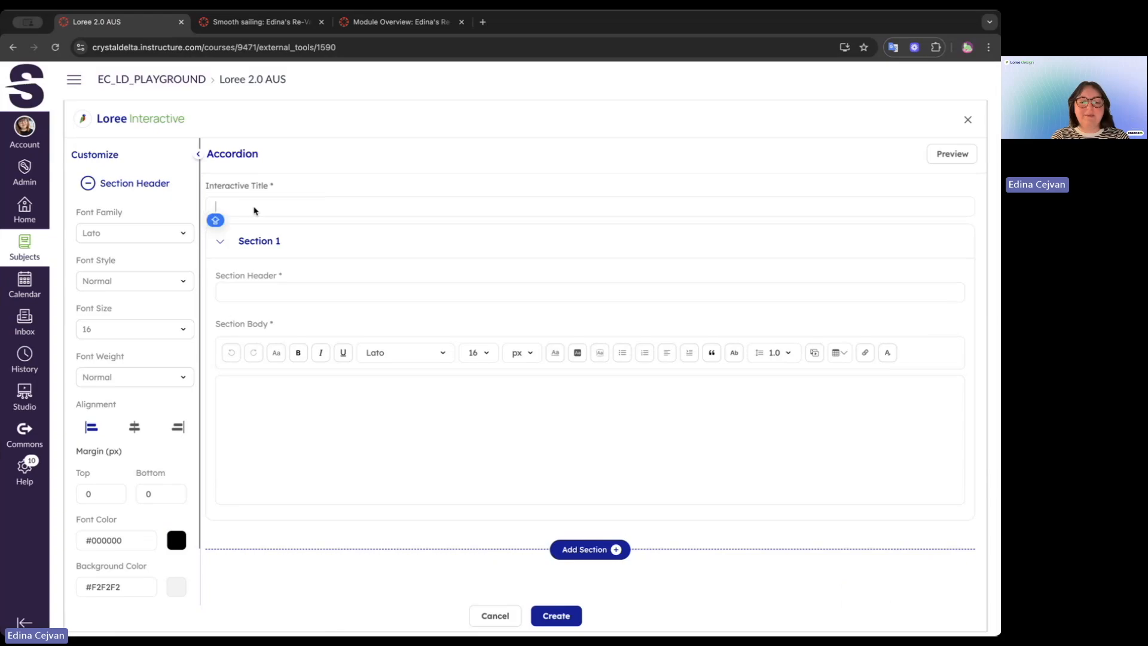
text(L)
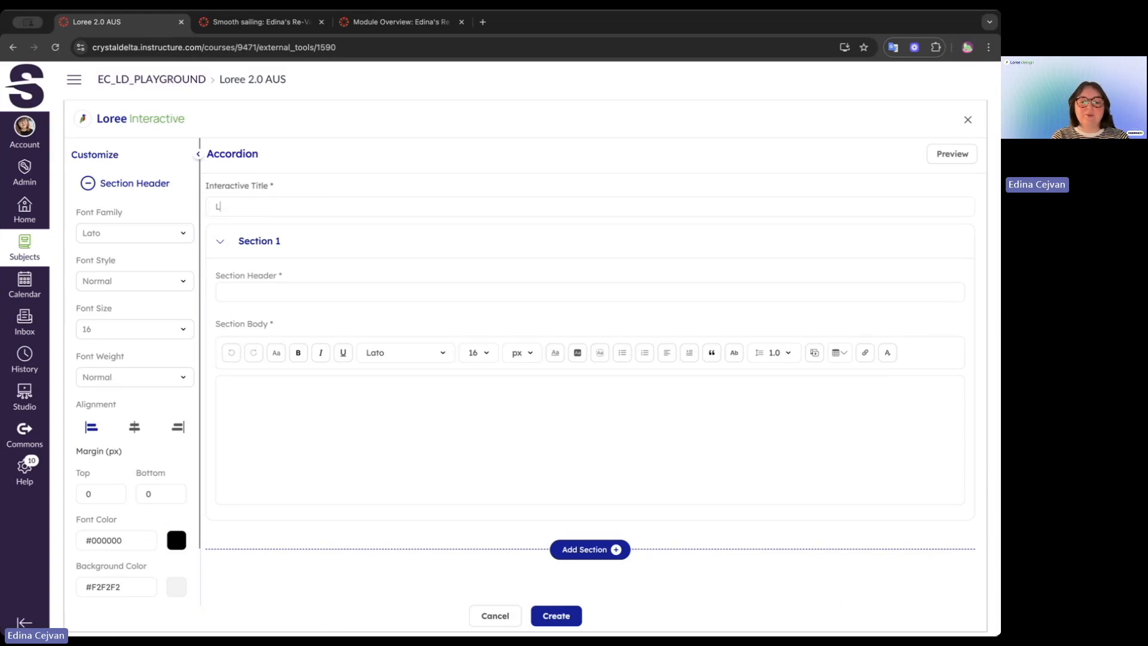
text(oree demo fun)
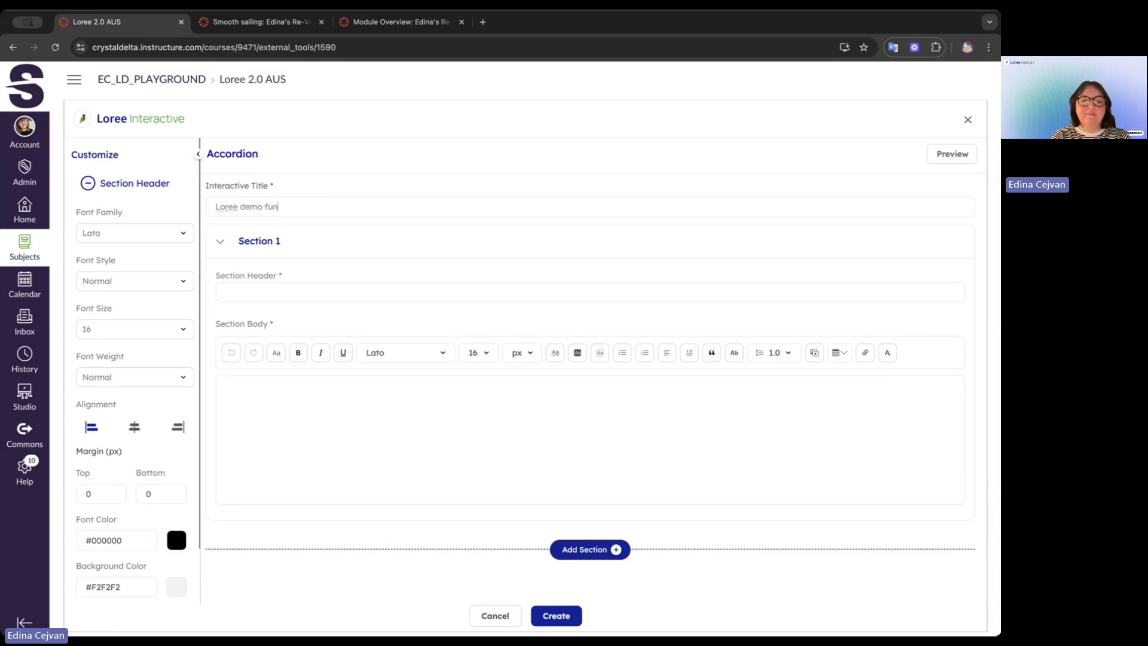
text( times)
Give Section 1 the header "Item One" and fill its body with the standard "Lorem ipsum dolor sit amet" placeholder paragraph
click(255, 296)
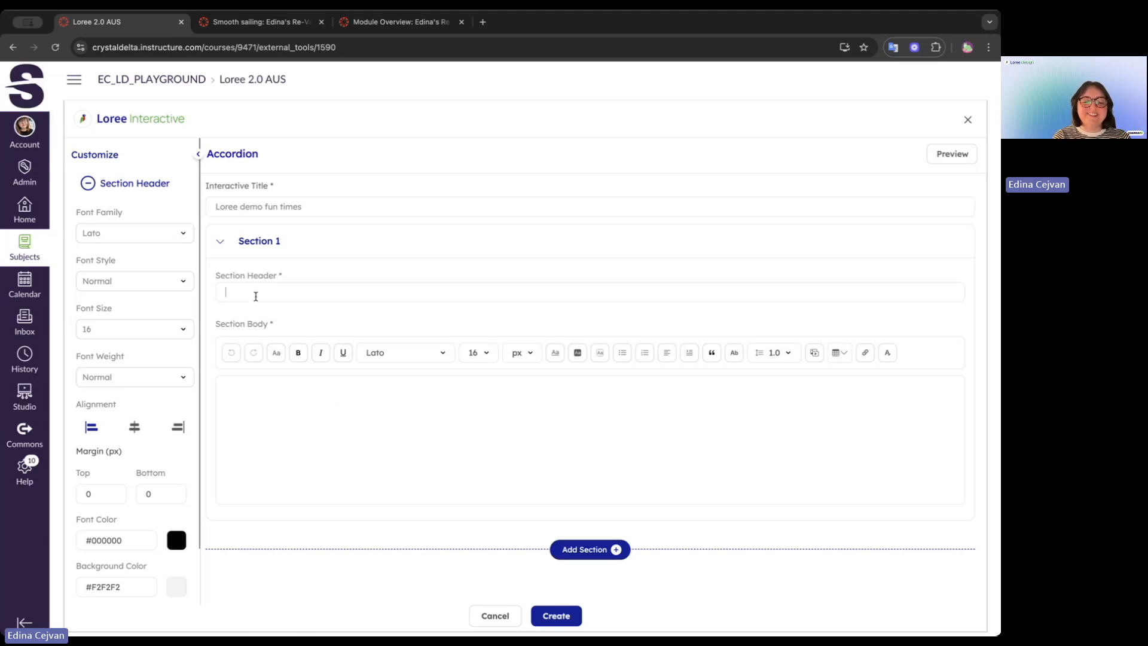
key(Caps_Lock)
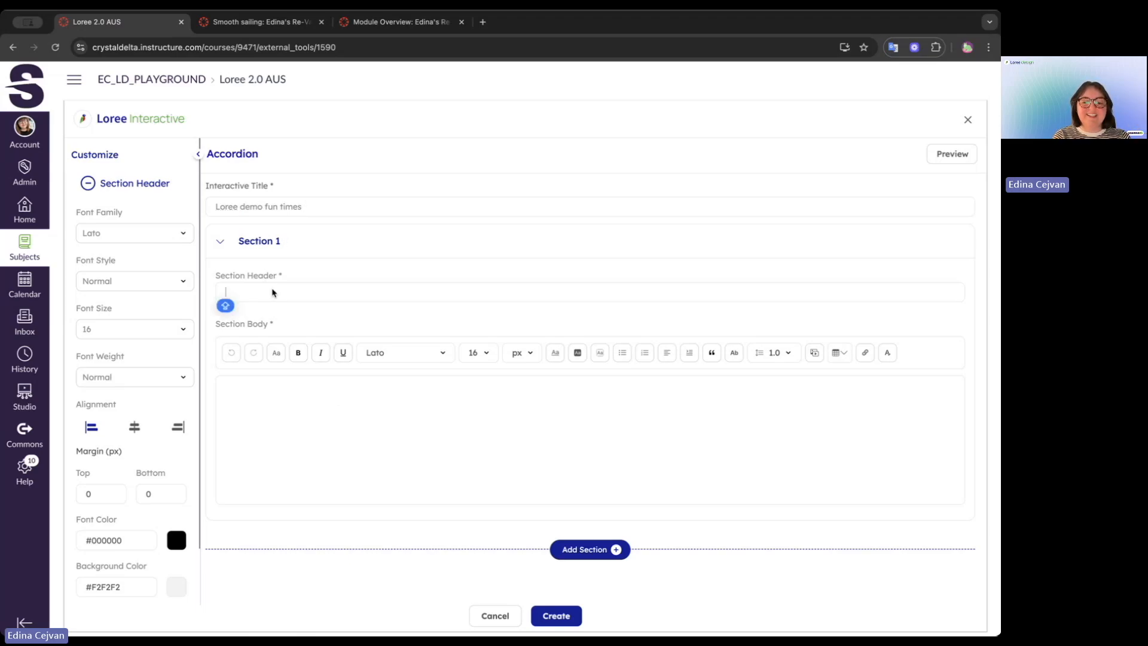
text(Item O)
text(ne)
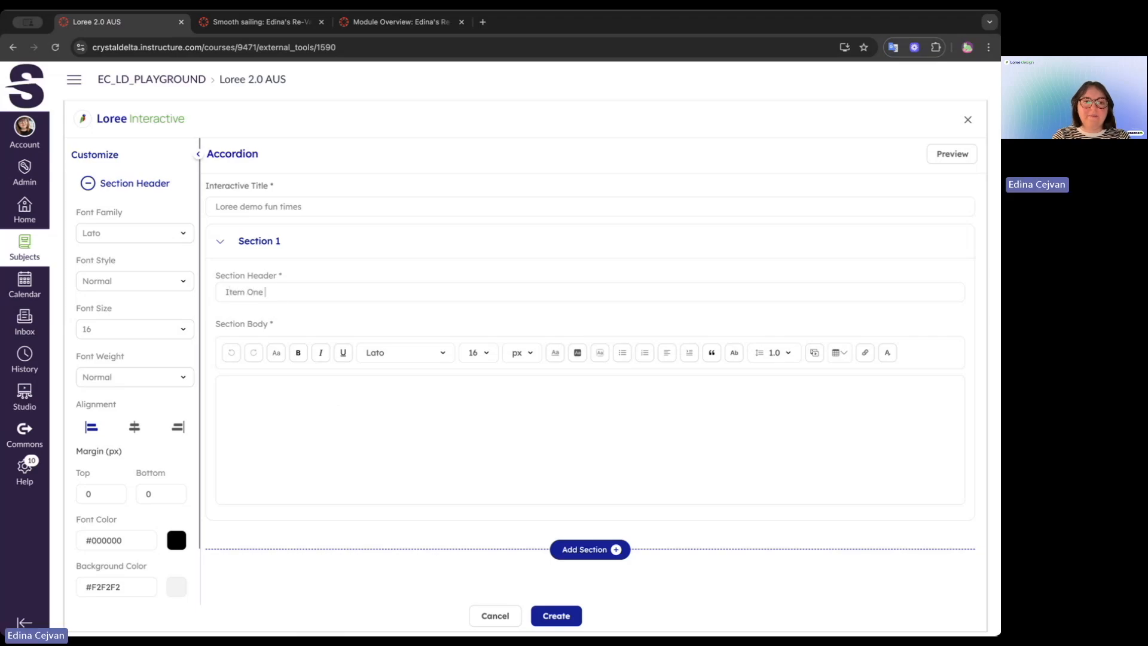
click(325, 408)
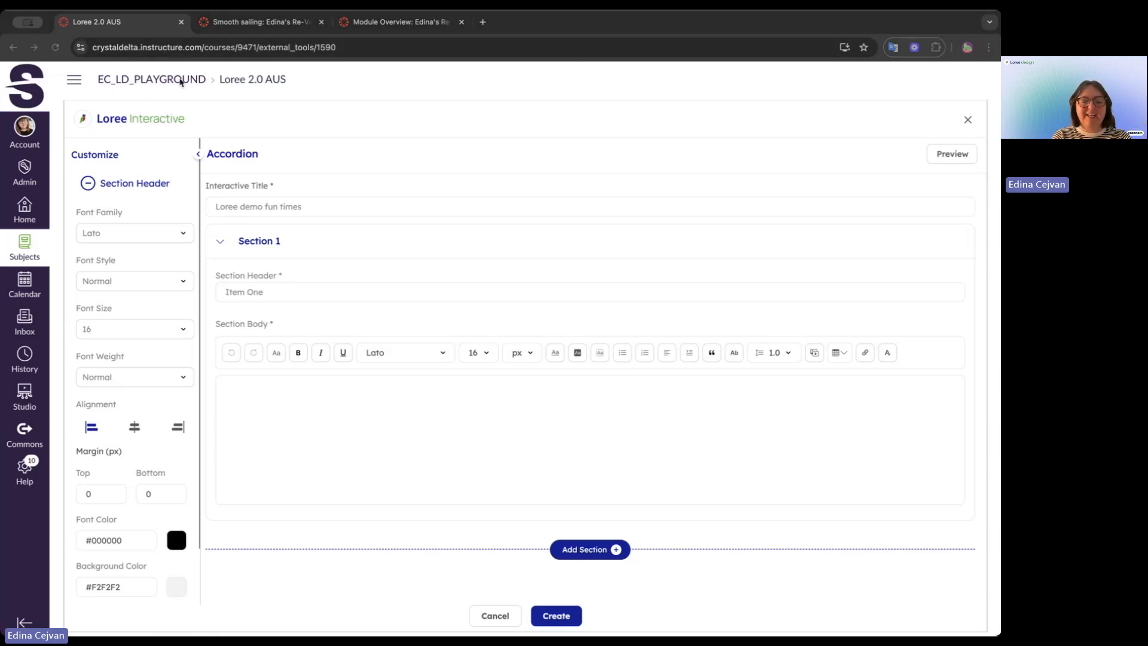
text("Lorem ipsum dolor sit amet, consectetur adipiscing elit, sed do eiusmod tempor incididunt ut labore et dolore magna aliqua. Ut enim ad minim veniam, quis nostrud exercitation ullamco laboris nisi ut aliquip ex ea commodo consequat. Duis aute irure dolor in reprehenderit in voluptate velit esse cillum dolore eu fugiat nulla pariatur. Excepteur sint occaecat cupidatat non proident, sunt in culpa qui officia deserunt mollit anim id est laborum.")
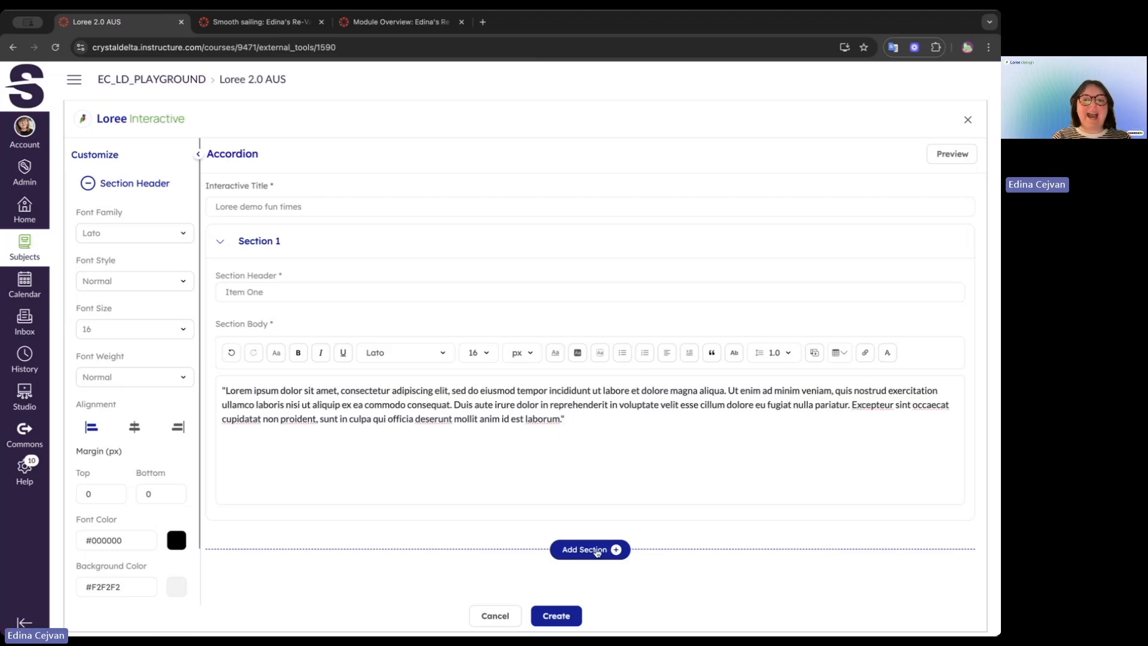
Add a second accordion section with the header "Item Two" and the same Lorem ipsum paragraph, followed by blank lines, as its body
click(596, 550)
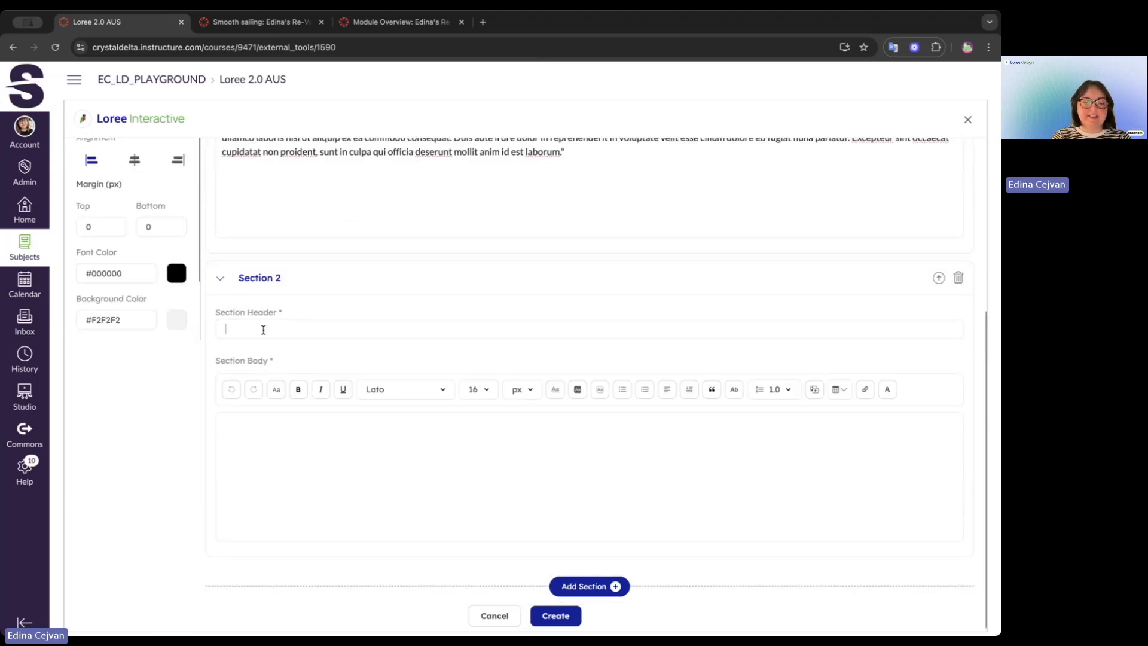
click(227, 329)
text(Item Two)
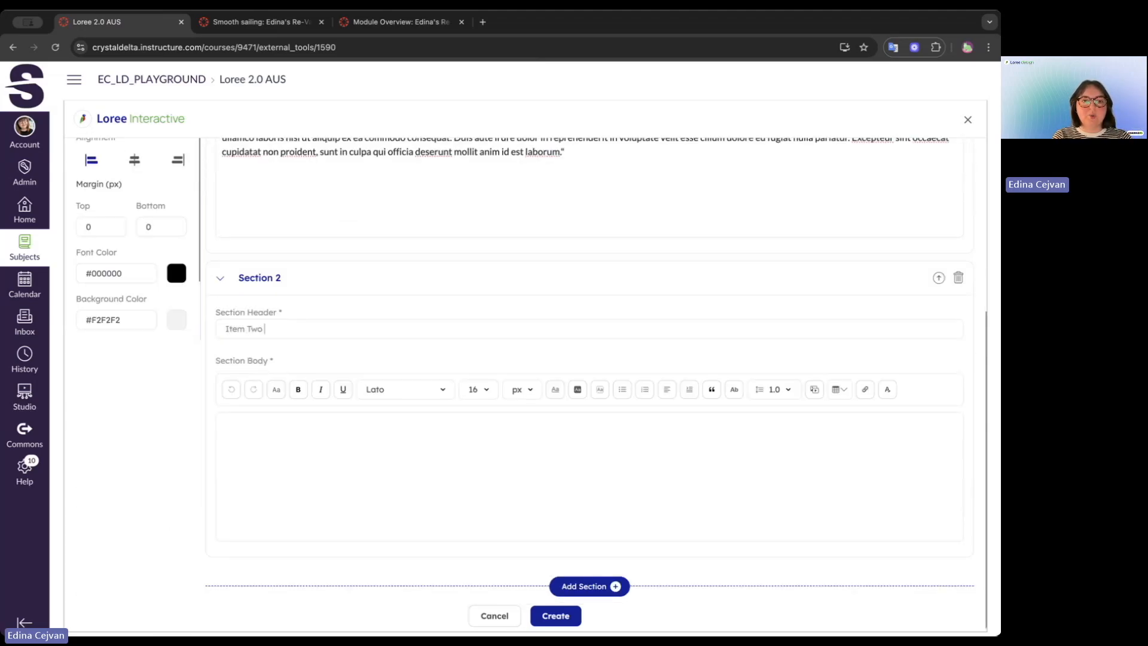
scroll(421, 260, up, 4)
scroll(421, 260, down, 4)
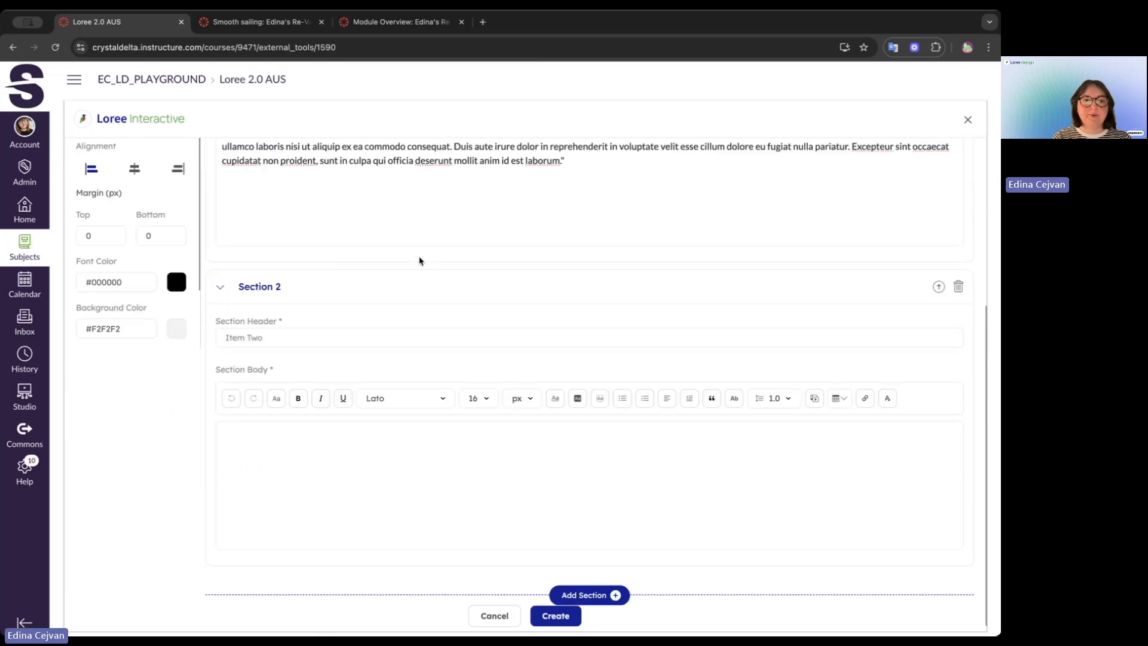
text("Lorem ipsum dolor sit amet, consectetur adipiscing elit, sed do eiusmod tempor incididunt ut labore et dolore magna aliqua. Ut enim ad minim veniam, quis nostrud exercitation ullamco laboris nisi ut aliquip ex ea commodo consequat. Duis aute irure dolor in reprehenderit in voluptate velit esse cillum dolore eu fugiat nulla pariatur. Excepteur sint occaecat cupidatat non proident, sunt in culpa qui officia deserunt mollit anim id est laborum.")
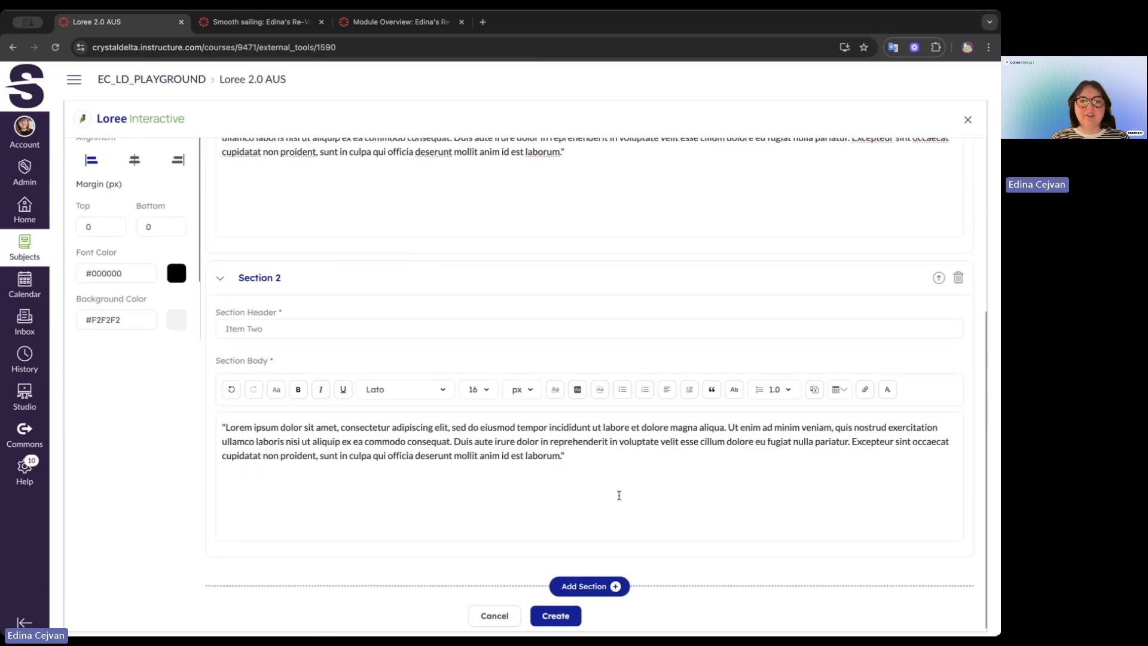
key(Return)
key(Return)
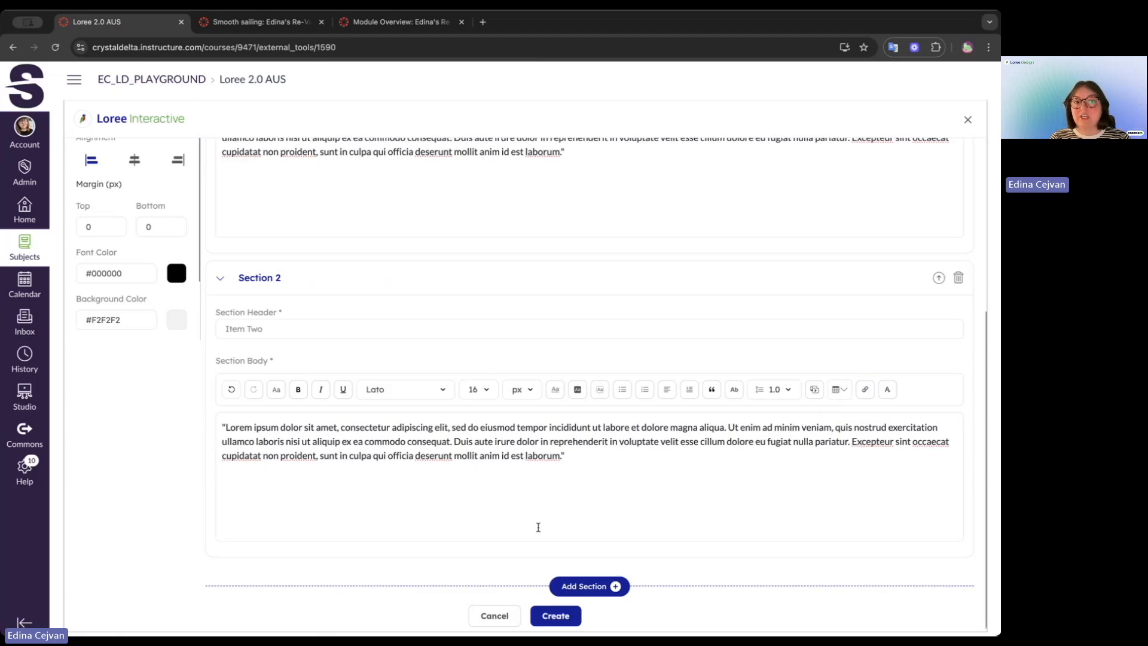
Preview the accordion, expand and collapse its Item One and Item Two sections, and close the preview
scroll(100, 365, up, 1)
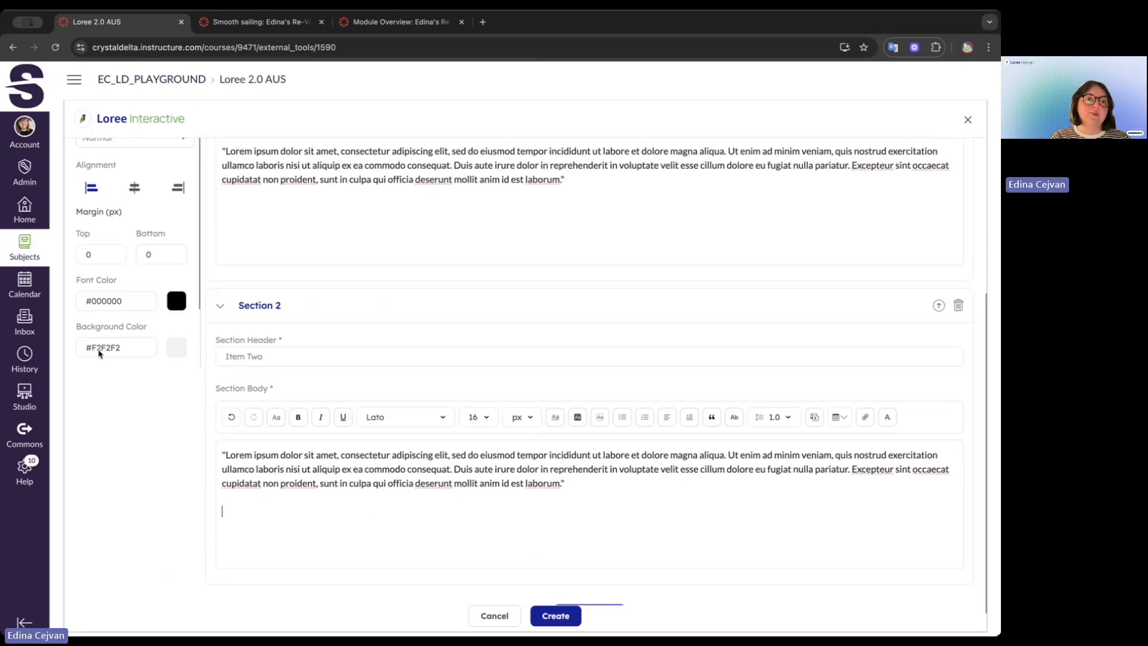
scroll(99, 353, up, 5)
scroll(124, 364, up, 2)
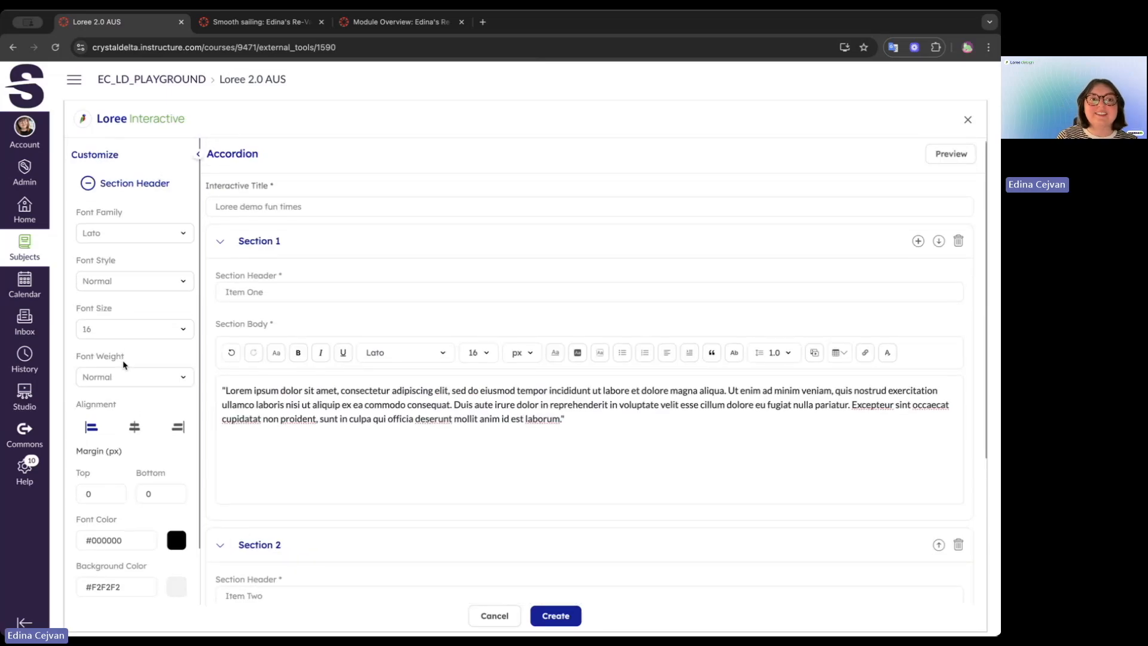
click(950, 156)
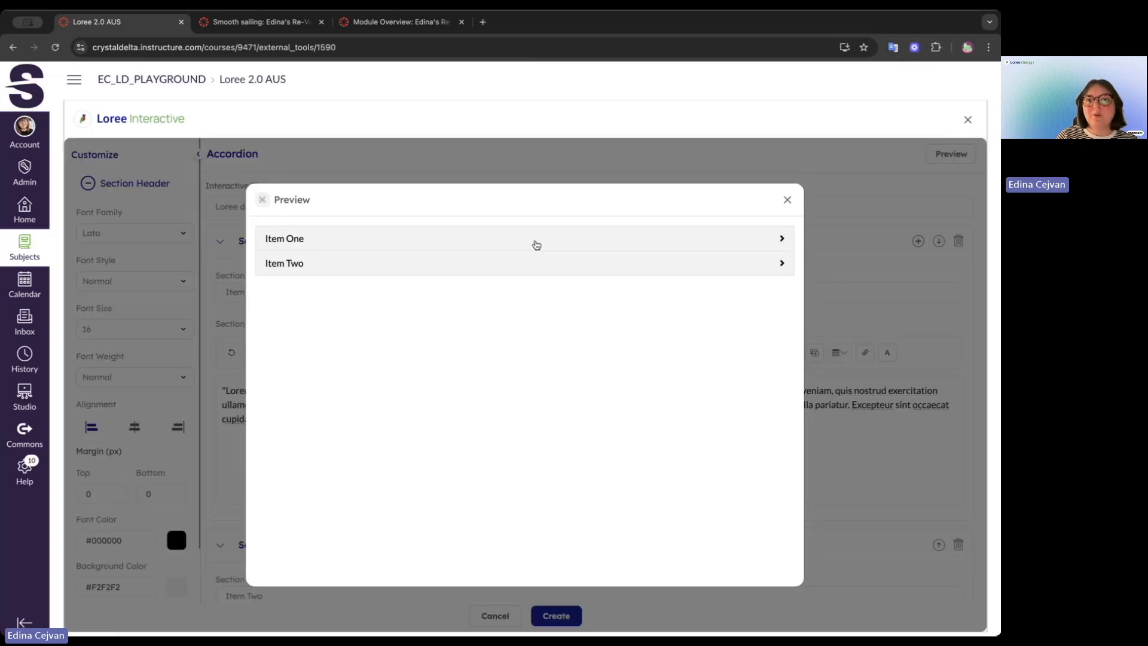
click(411, 245)
click(416, 245)
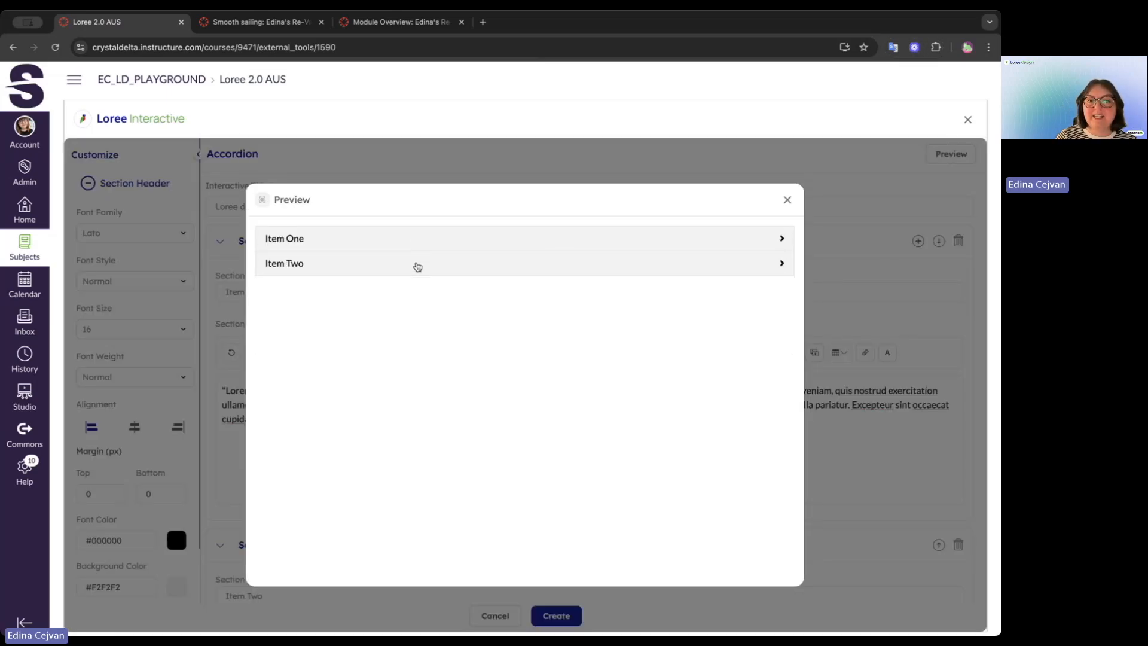
click(417, 267)
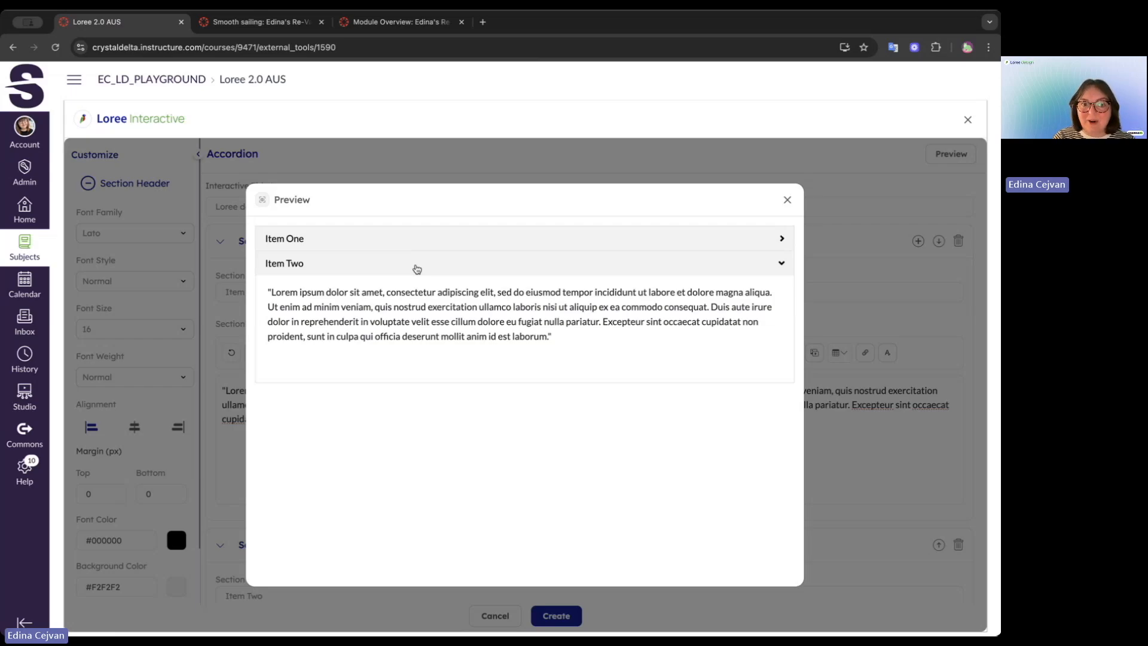
click(417, 266)
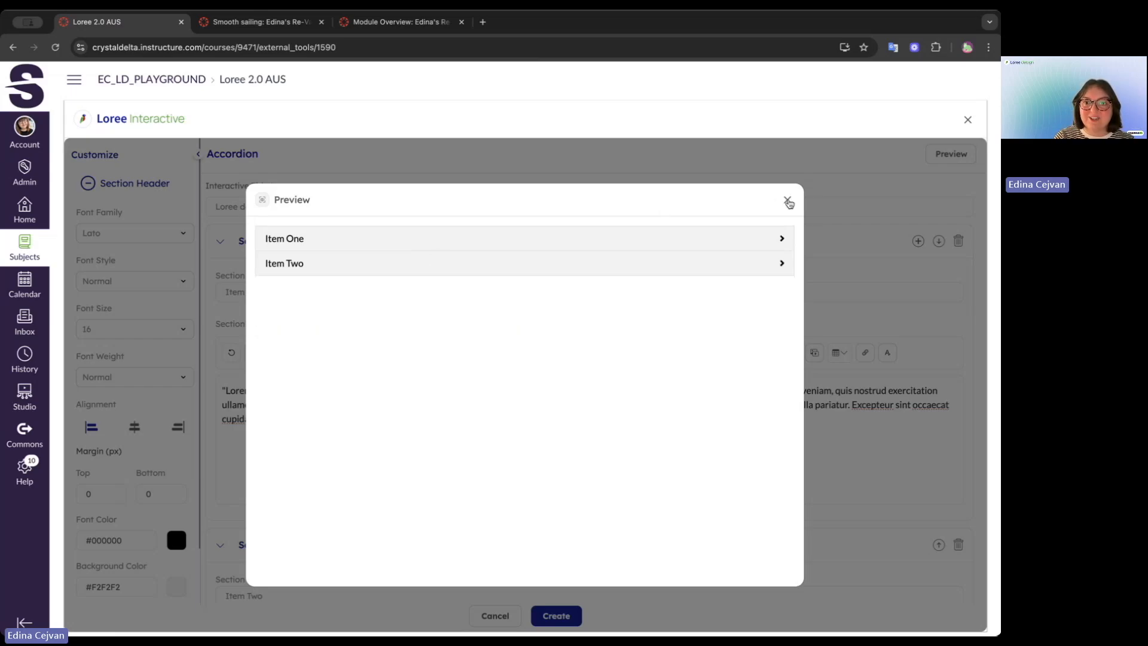
click(786, 199)
Look over the section header styling options and set the header text alignment to centered
scroll(86, 291, down, 3)
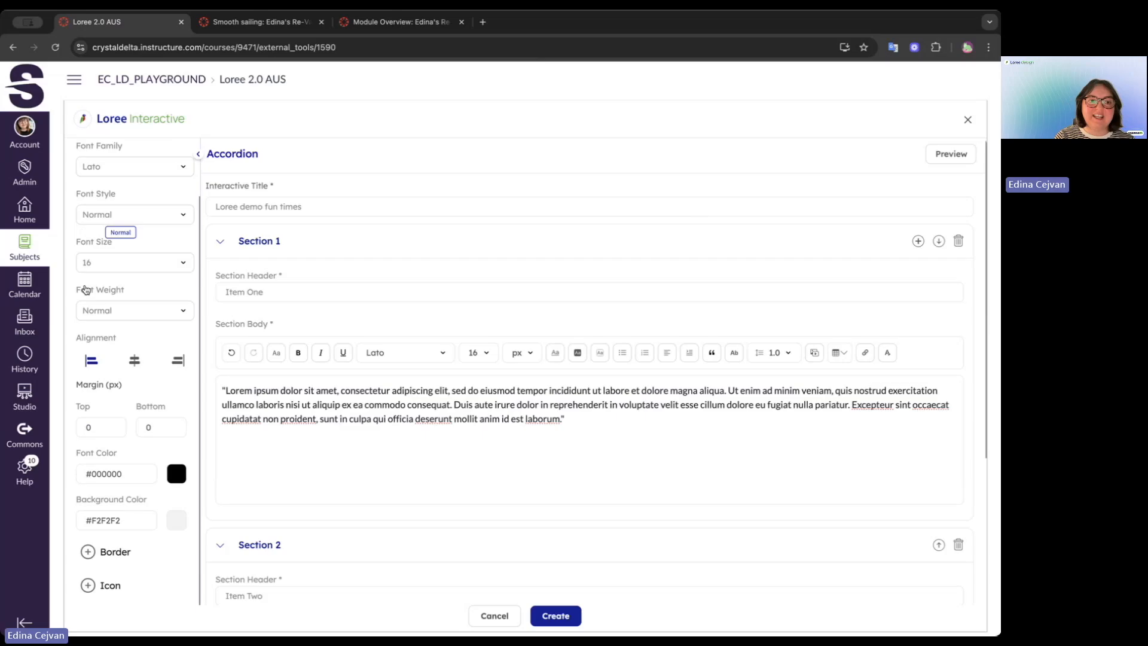
scroll(86, 290, down, 1)
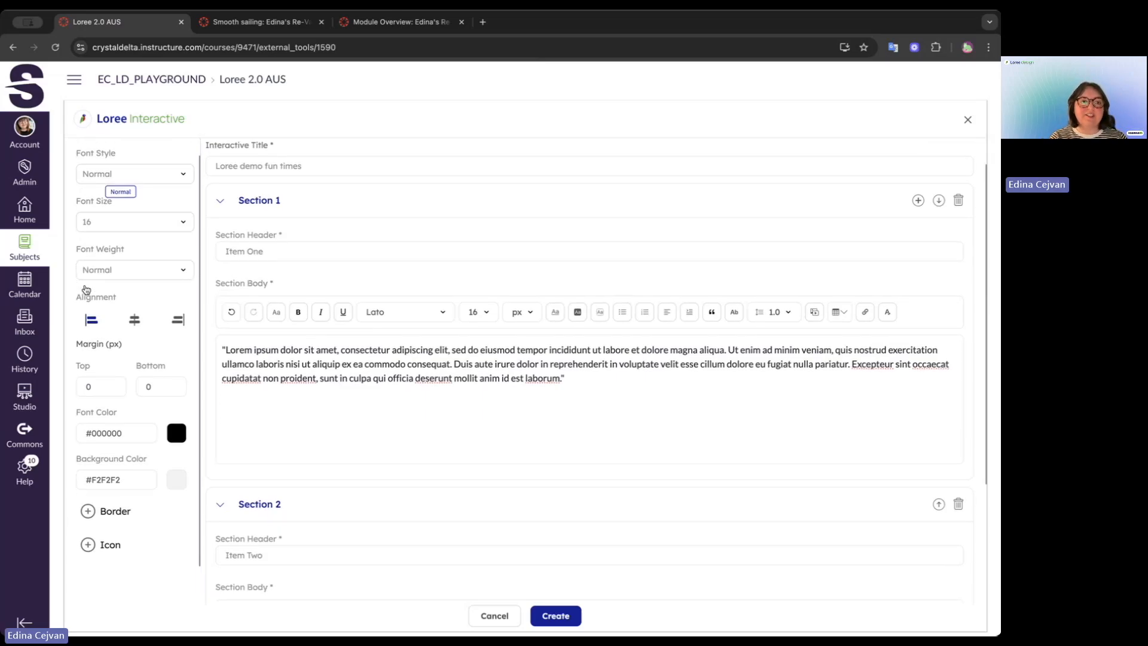
scroll(85, 290, up, 2)
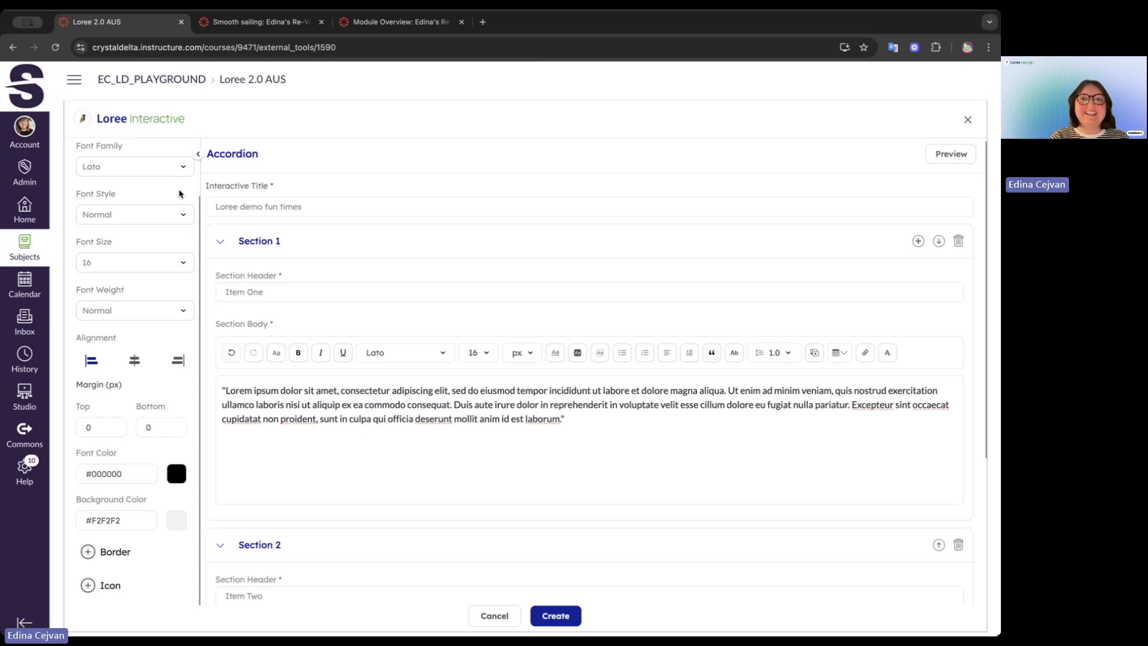
scroll(178, 193, down, 3)
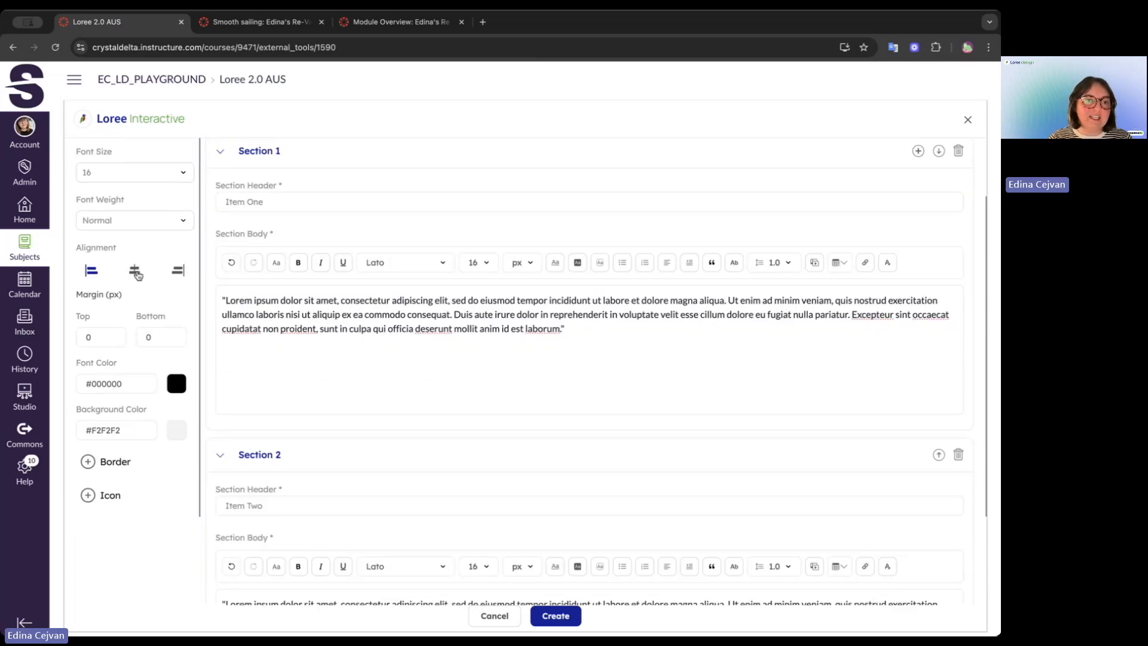
scroll(137, 274, down, 1)
click(134, 248)
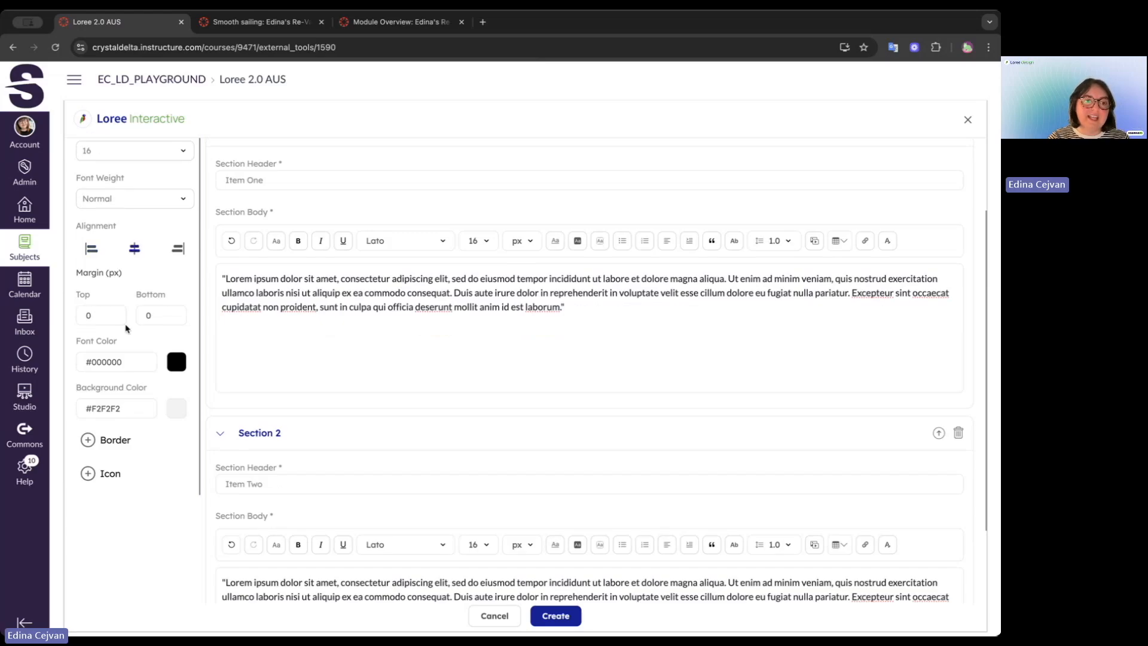
Set the section header font color to white (#FFFFFF)
scroll(125, 327, down, 1)
click(176, 327)
click(172, 351)
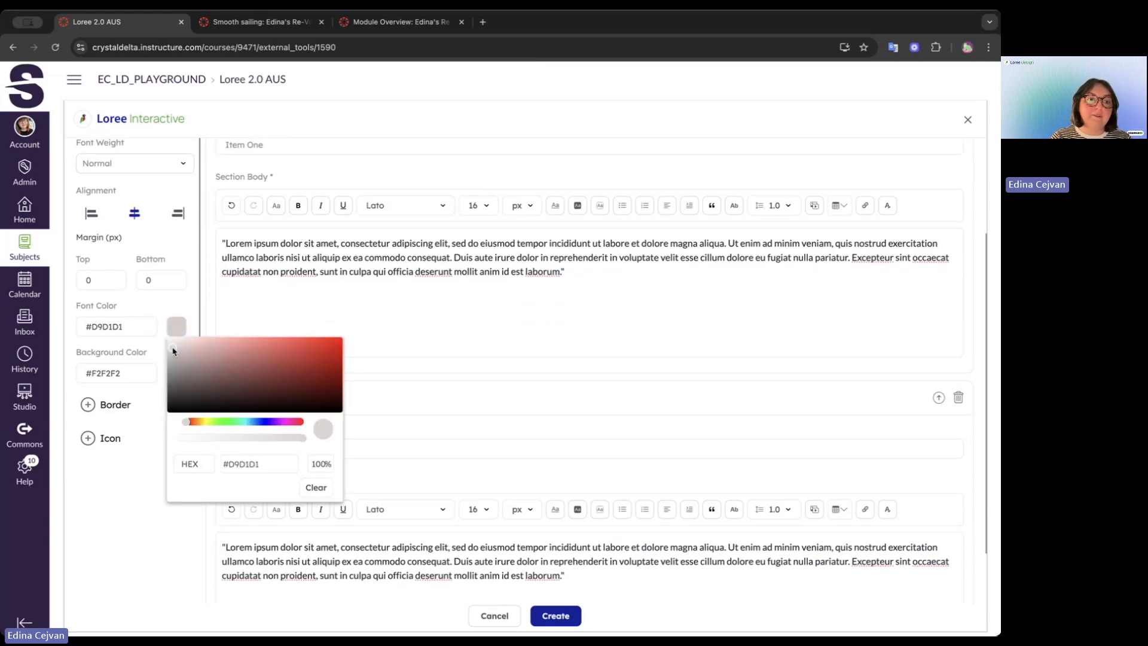
drag(173, 351, 165, 334)
click(164, 310)
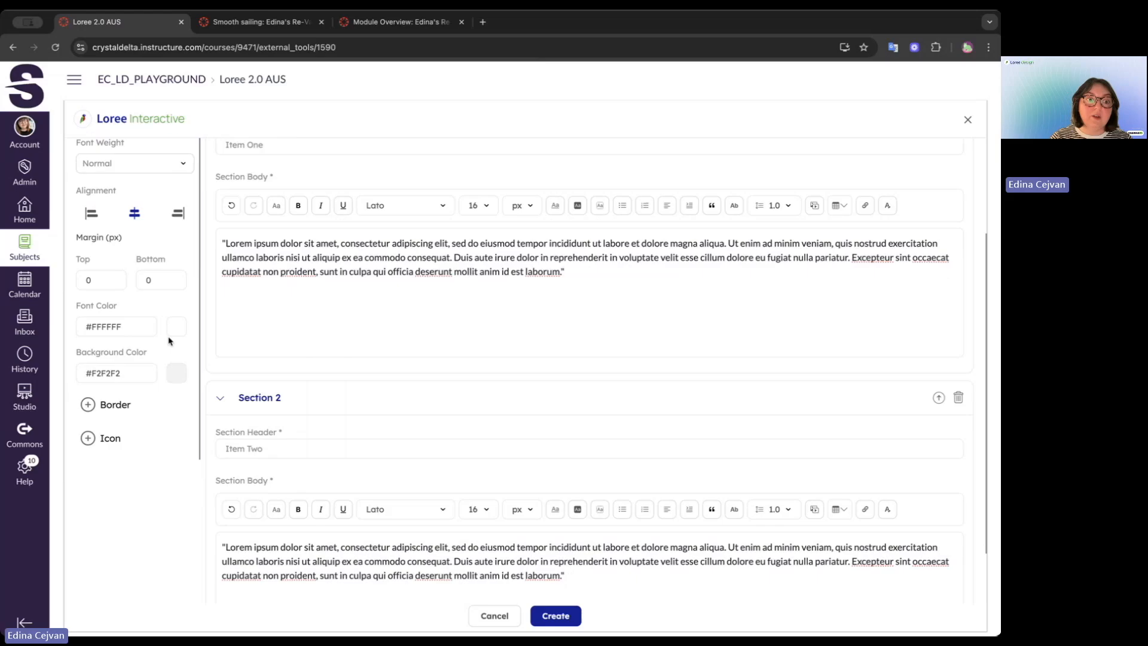
Set the section header background color to dark blue, #150E8F
click(177, 373)
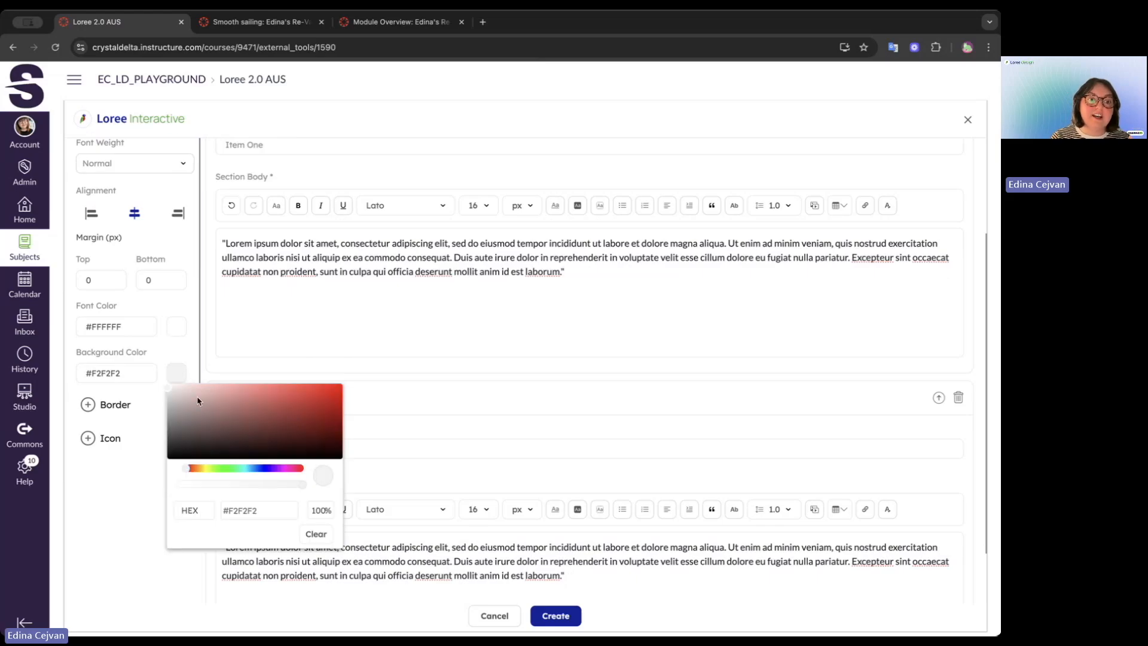
click(267, 468)
drag(282, 417, 325, 418)
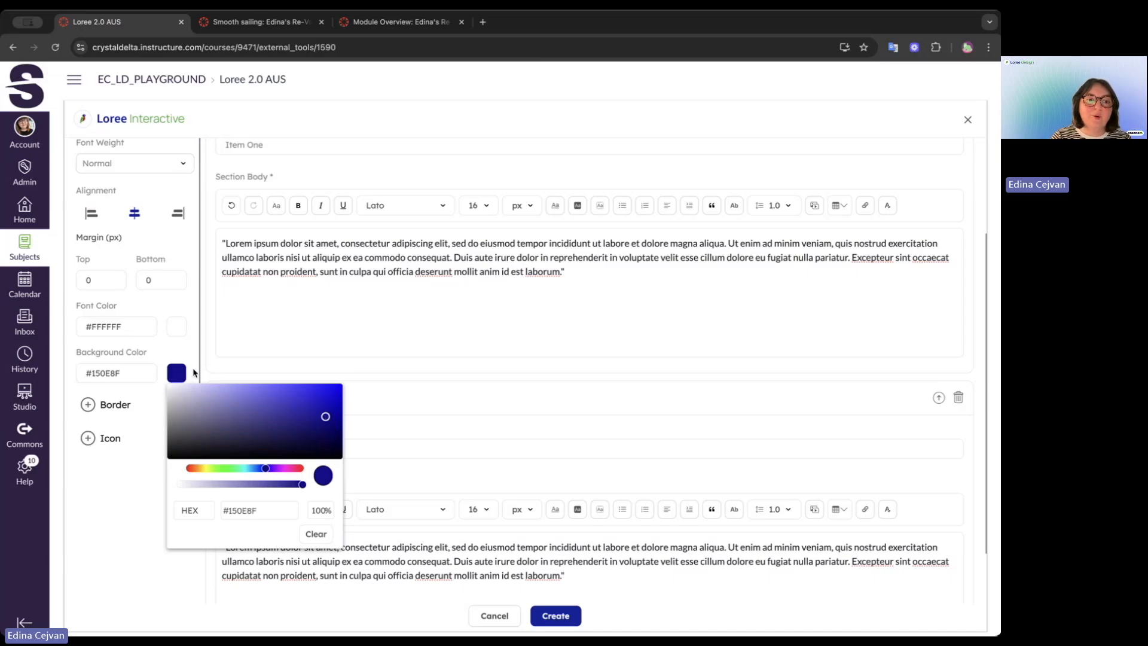
Expand the section header's border settings and set the left border width to 3 px
click(141, 403)
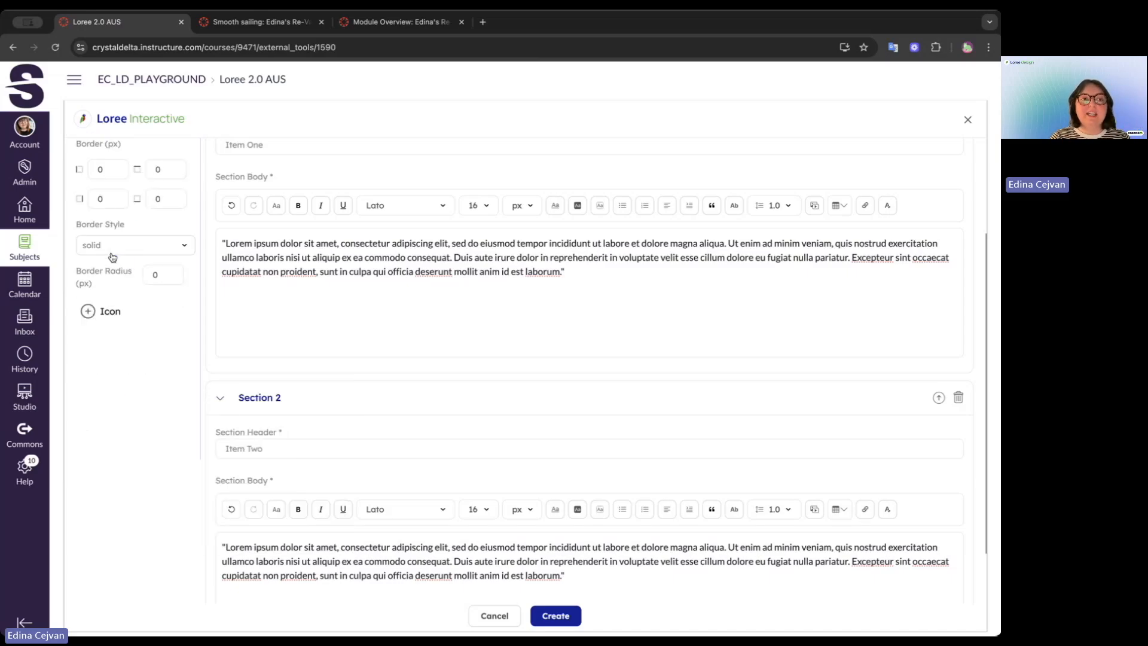
scroll(114, 187, up, 1)
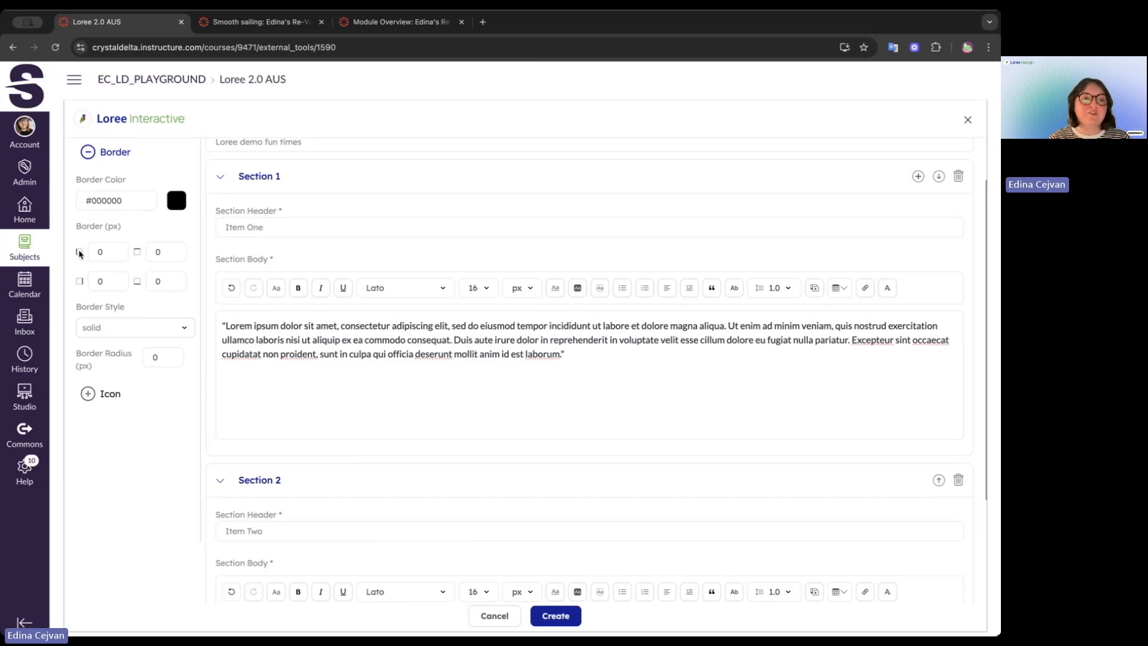
click(115, 249)
click(115, 249)
click(114, 249)
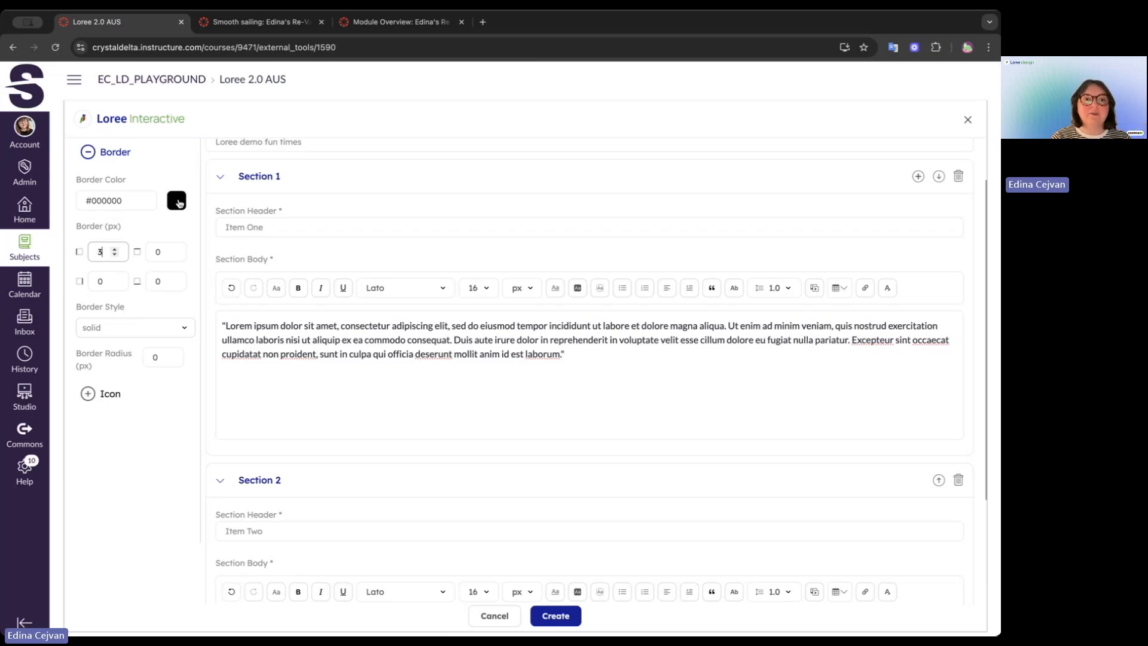
Set the section header's border color to the light blue #0B99BF
click(176, 200)
click(248, 296)
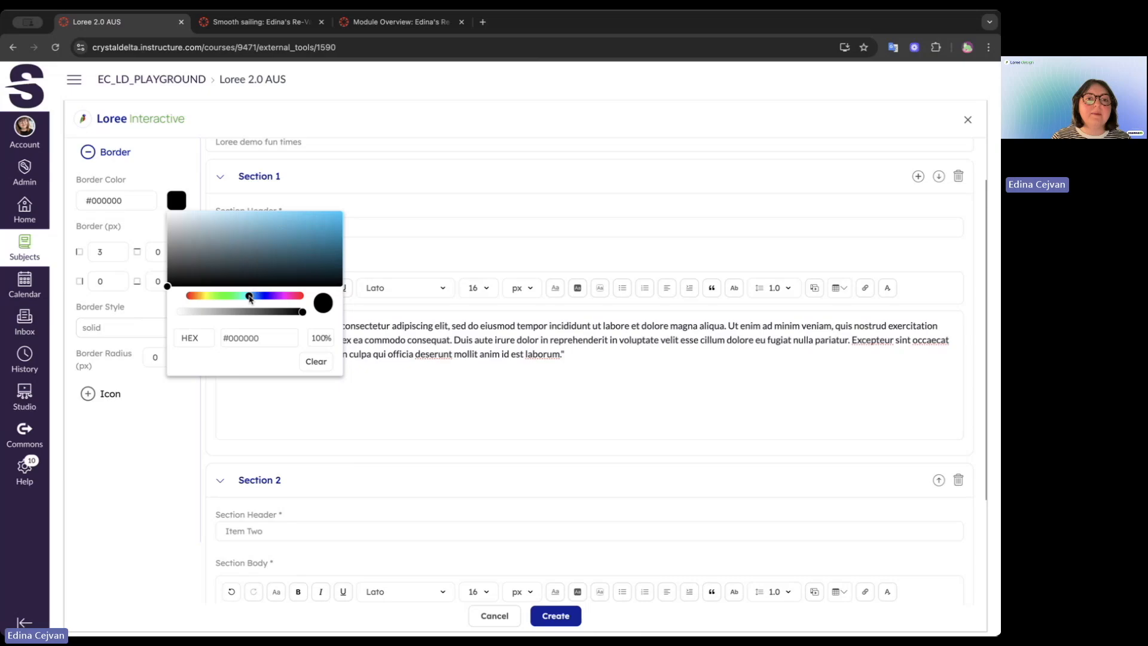
drag(269, 251, 333, 231)
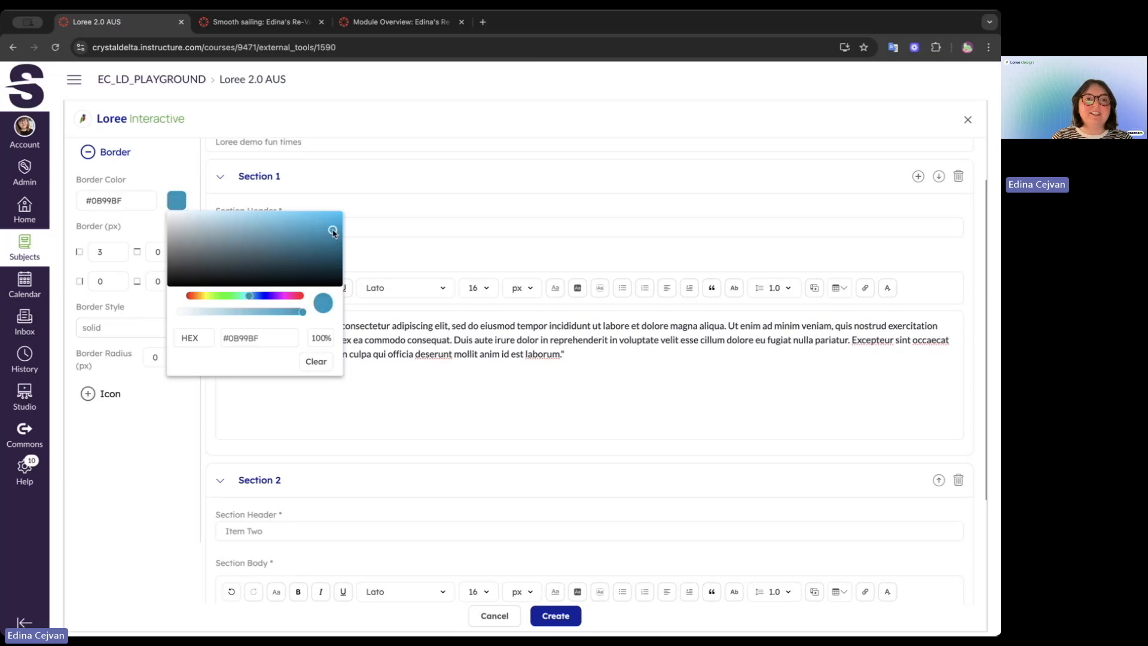
click(197, 204)
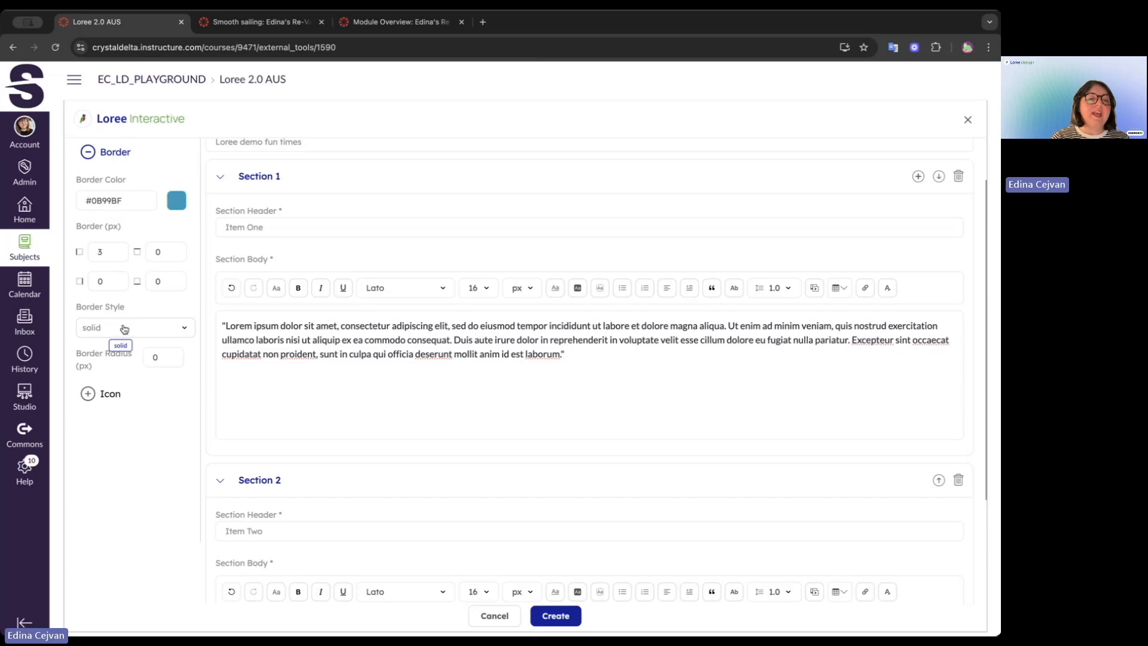
Set the section header's border radius to 2 px and choose the Plus/Minus icon type
scroll(124, 328, down, 1)
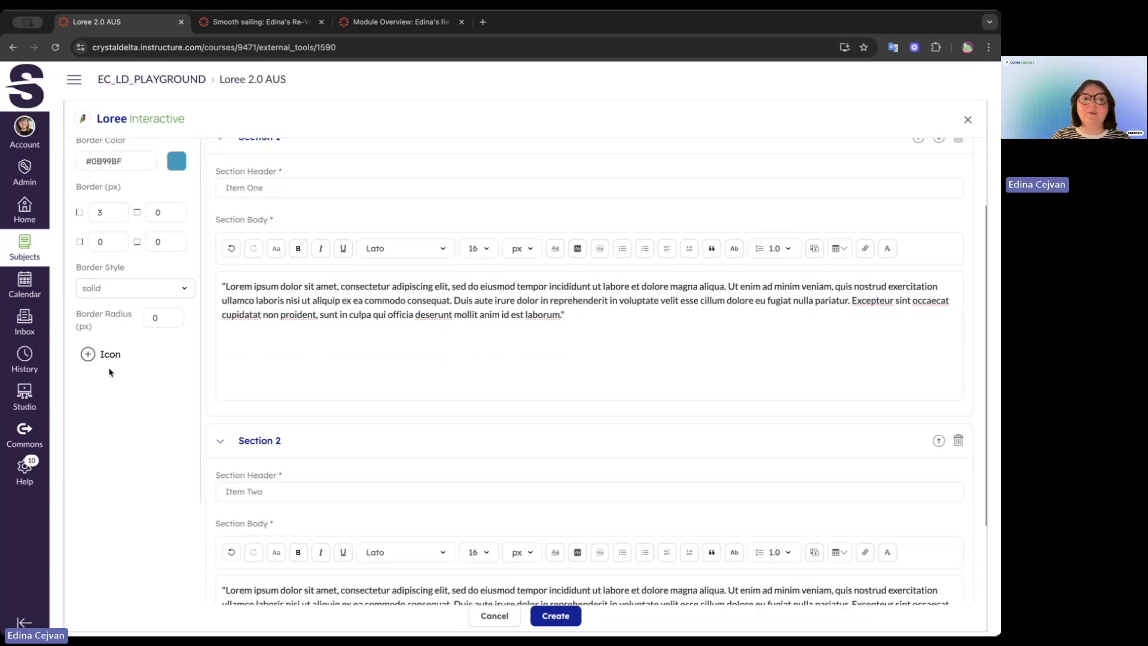
click(171, 315)
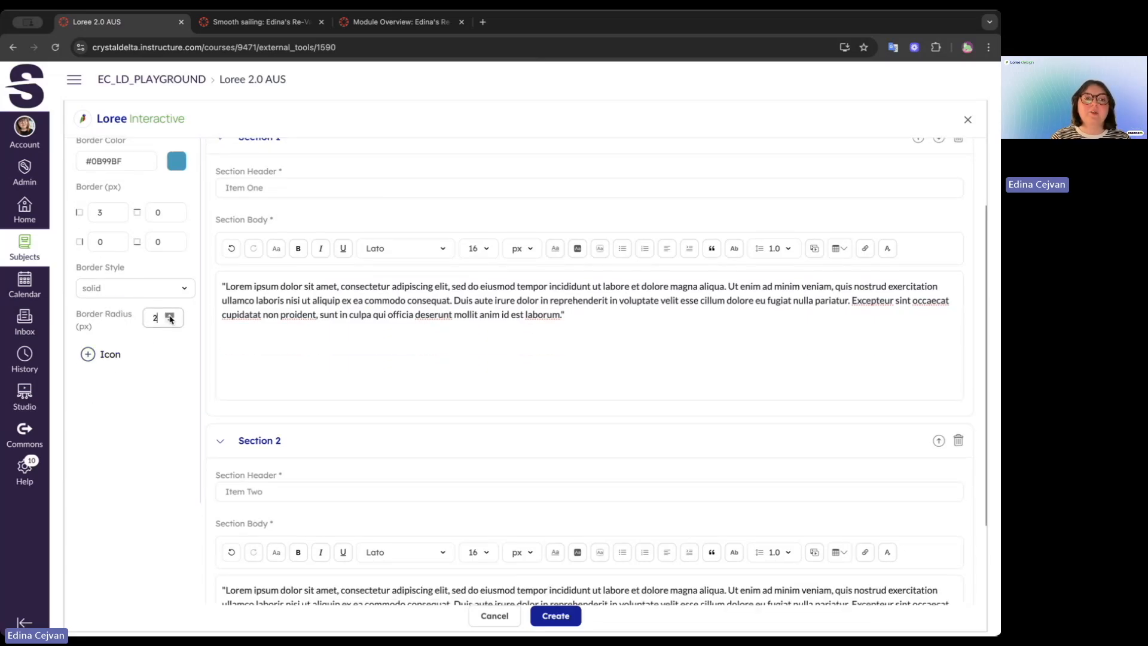
click(171, 316)
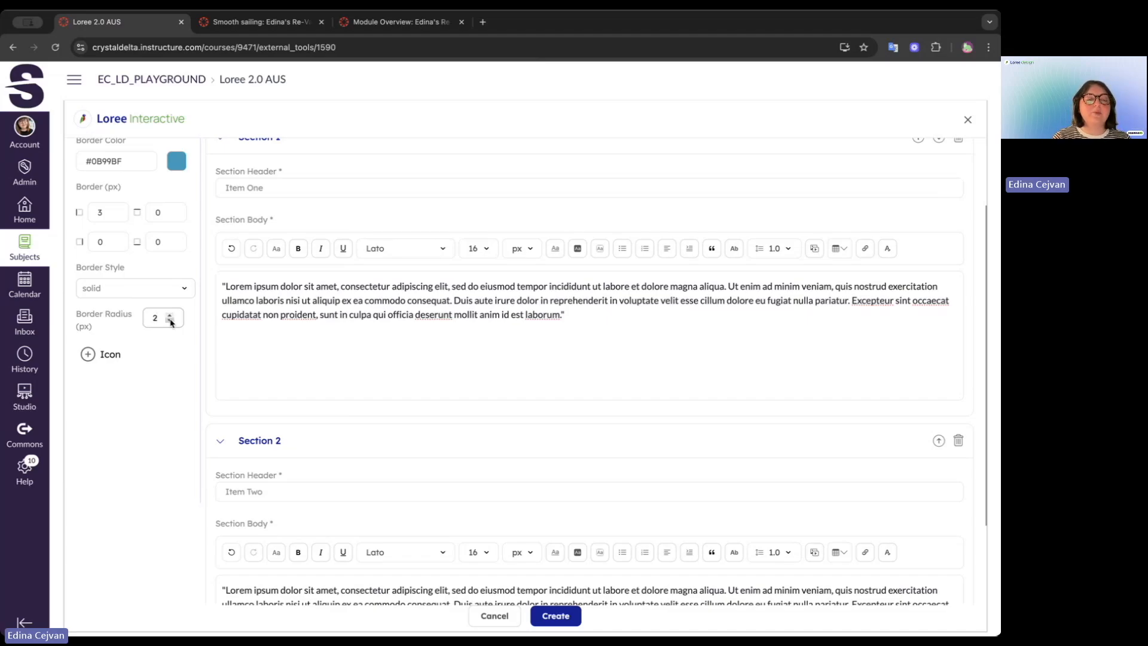
click(91, 355)
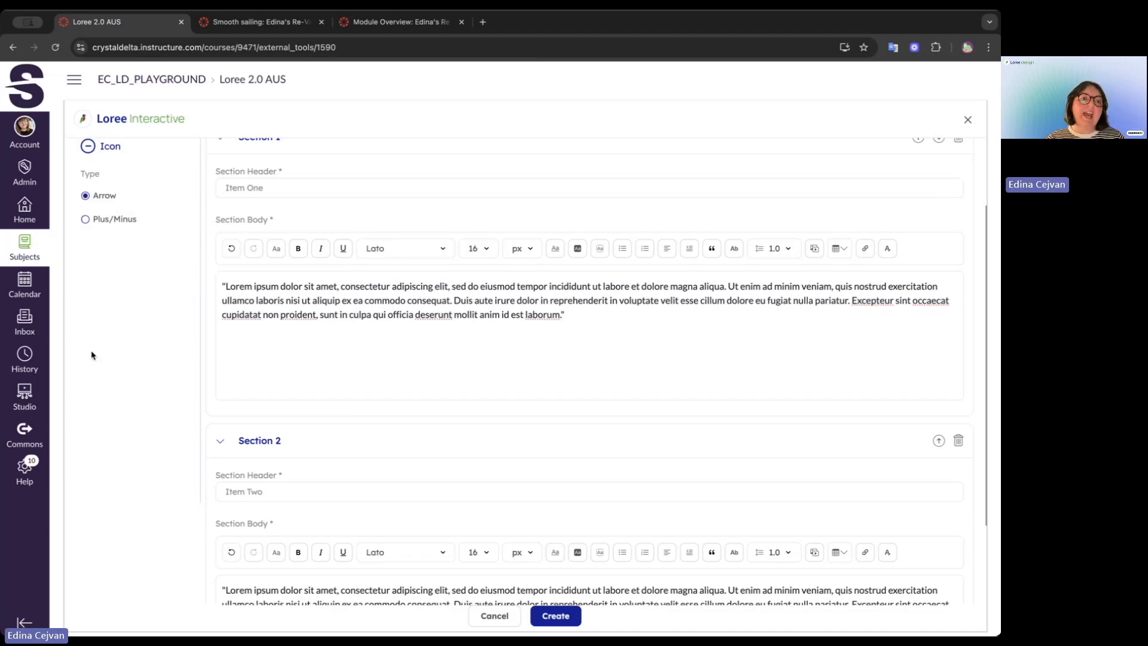
scroll(130, 291, up, 3)
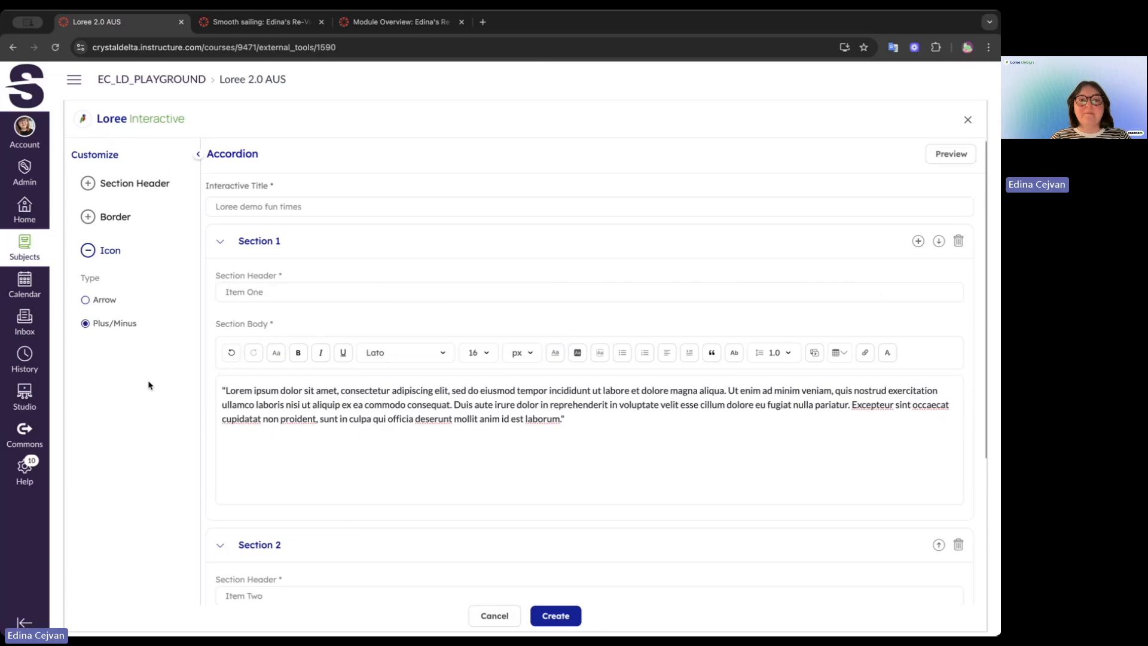
Preview the accordion, expand and collapse Item One, and close the preview
click(936, 158)
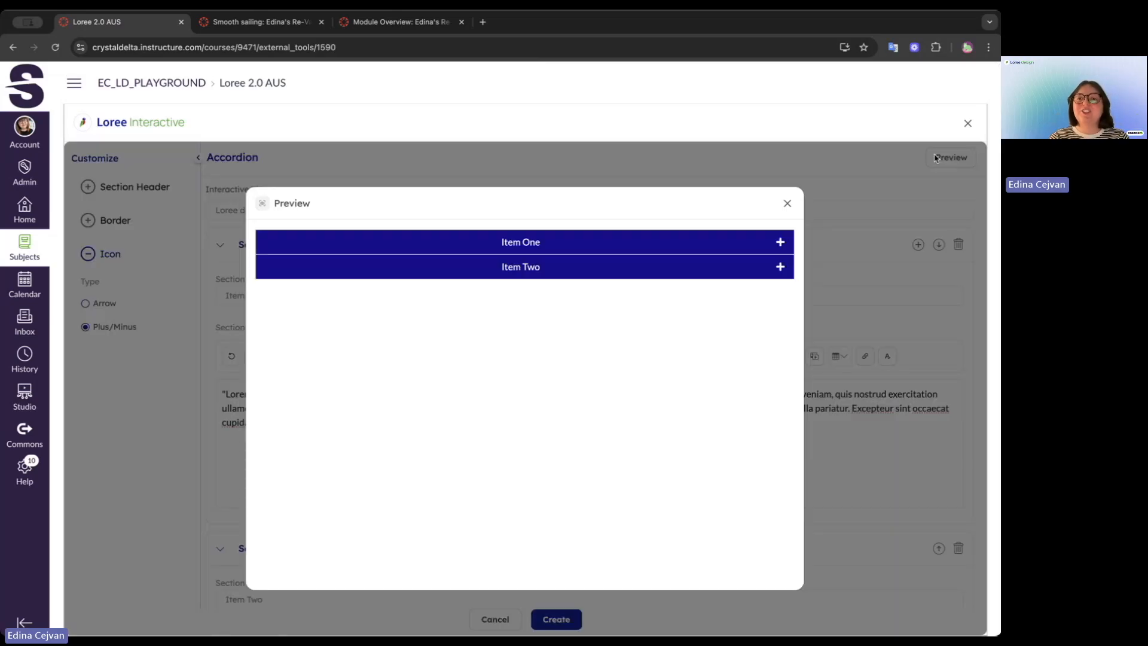
click(554, 242)
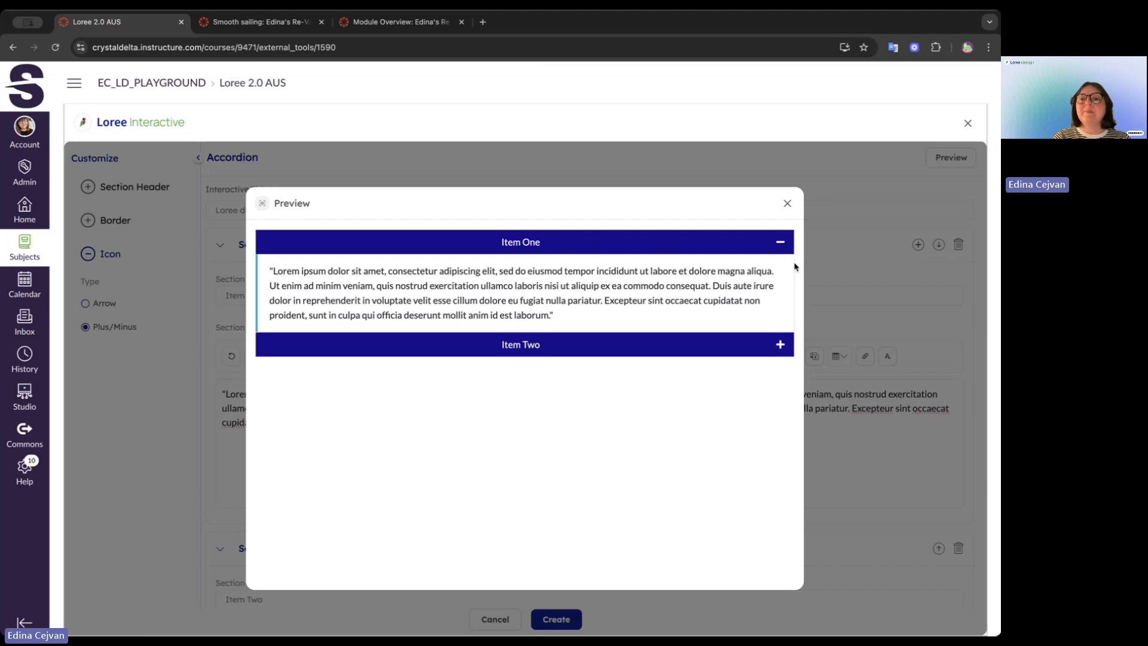
click(299, 248)
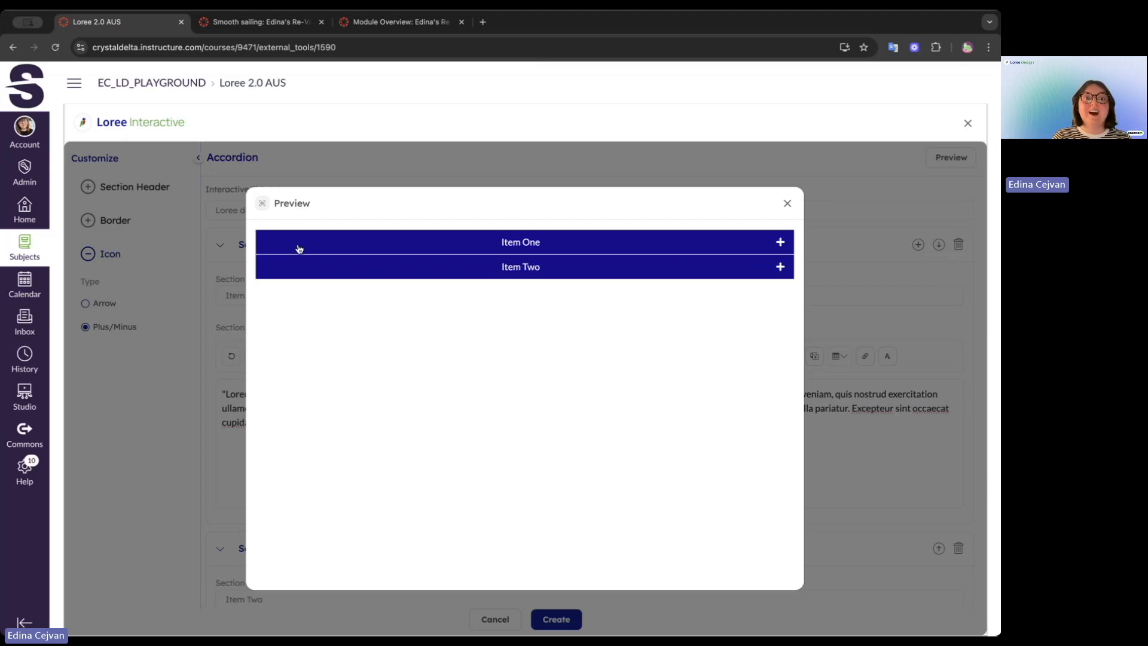
click(787, 204)
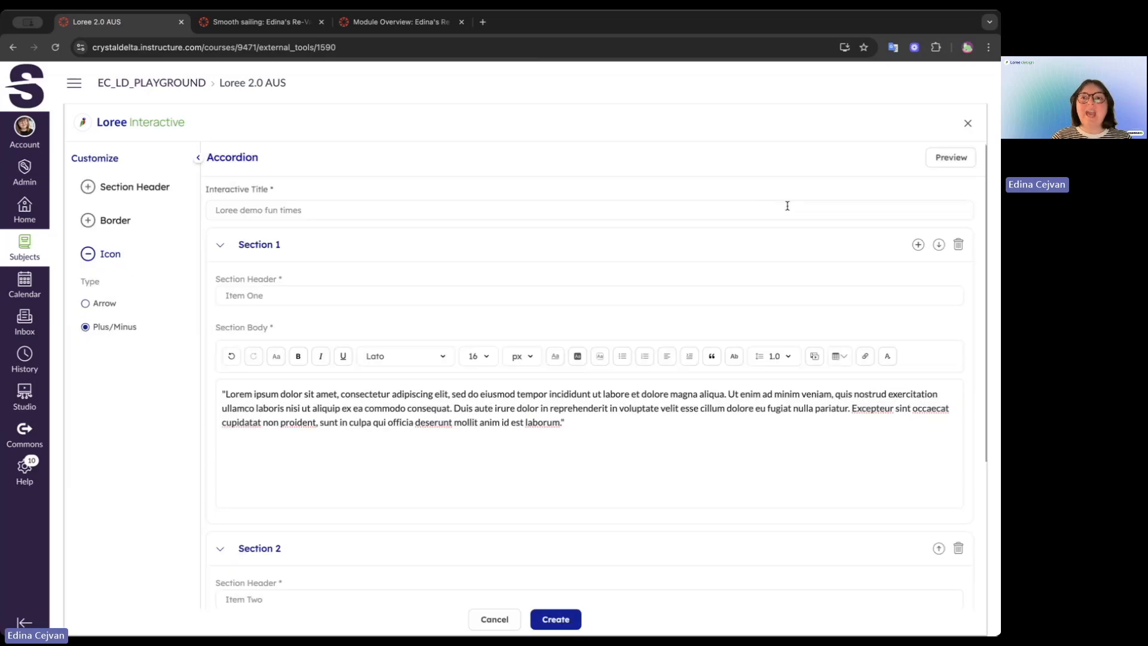
Create the accordion as My Interactive and embed it in the Smooth sailing page
click(555, 619)
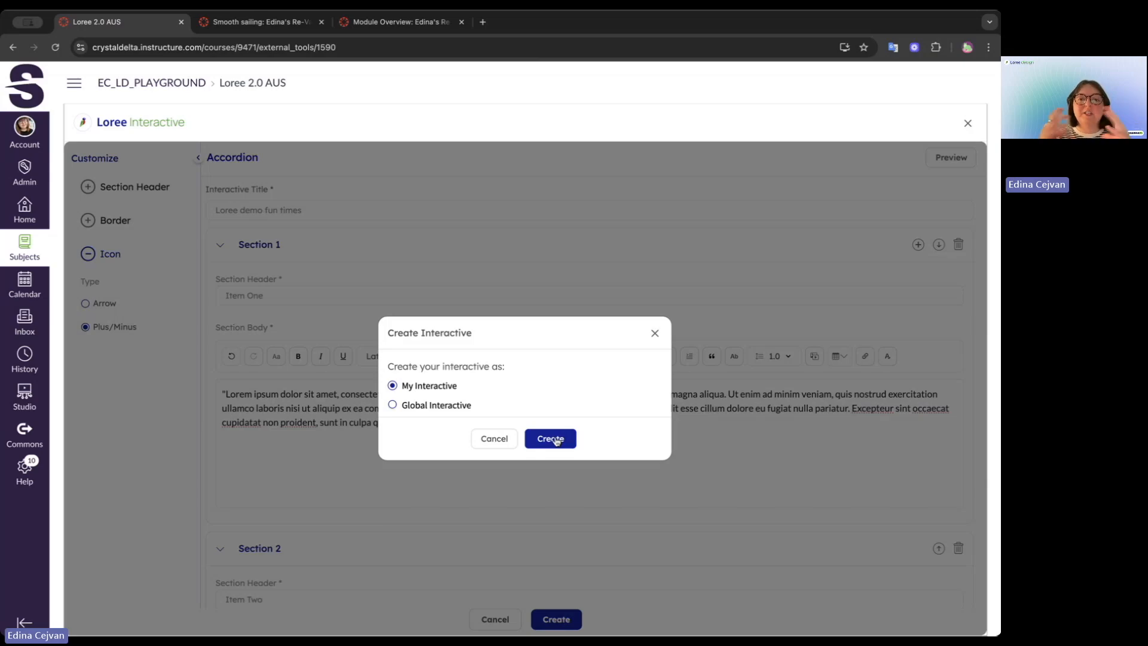
click(556, 439)
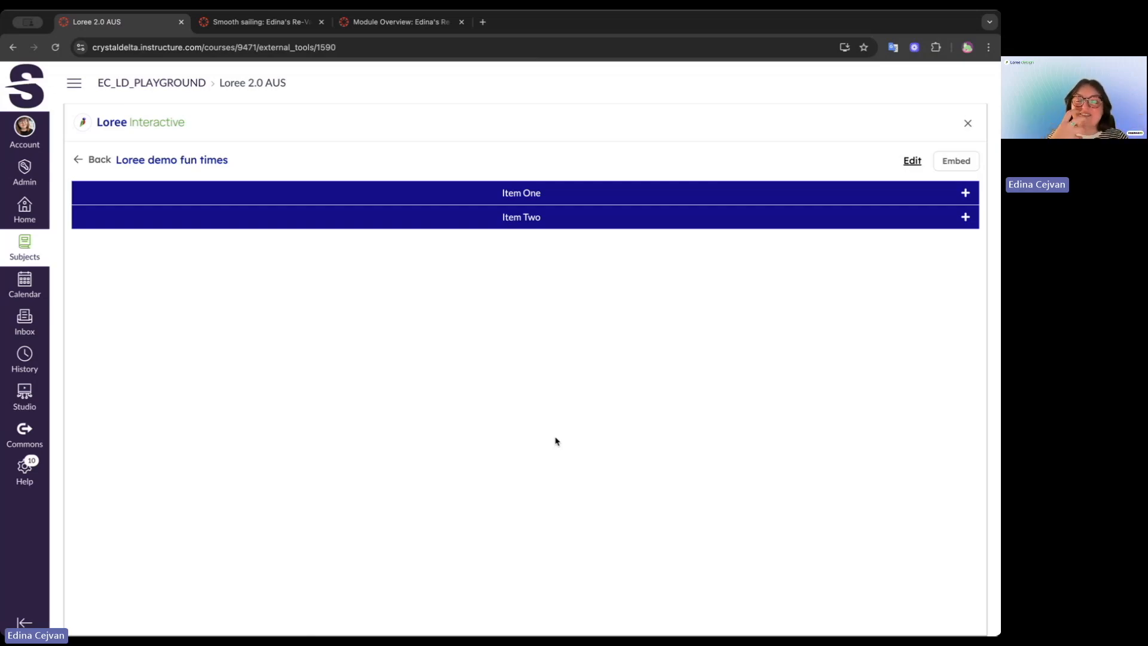
click(957, 163)
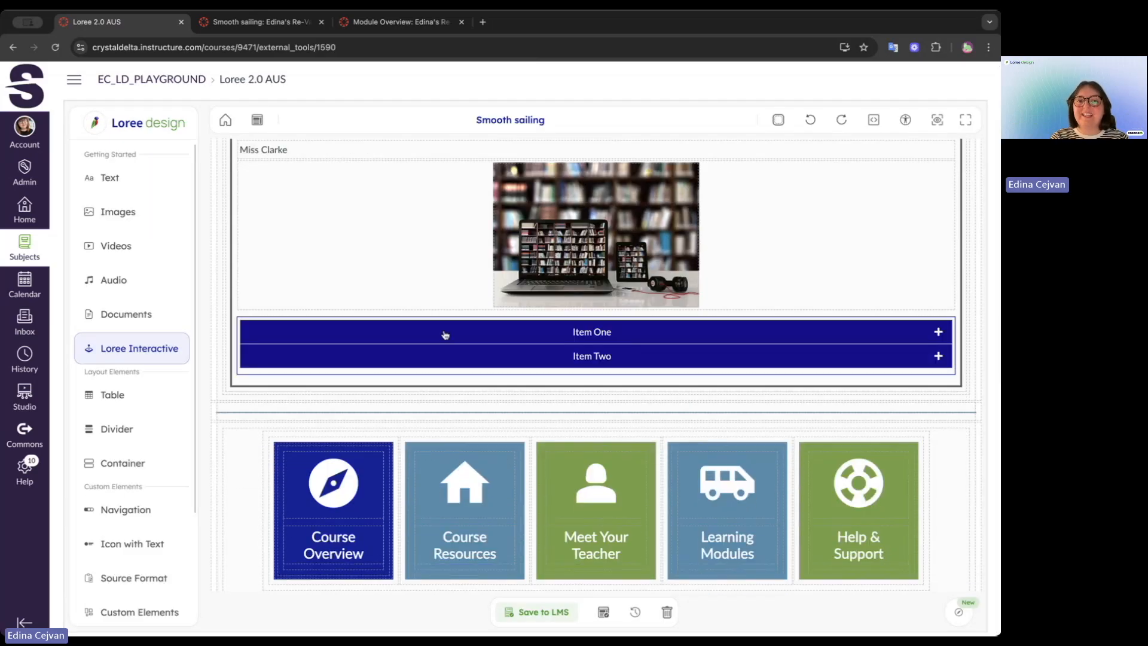
Try out the Item One and Item Two headers of the embedded accordion in the page editor
click(457, 331)
click(461, 334)
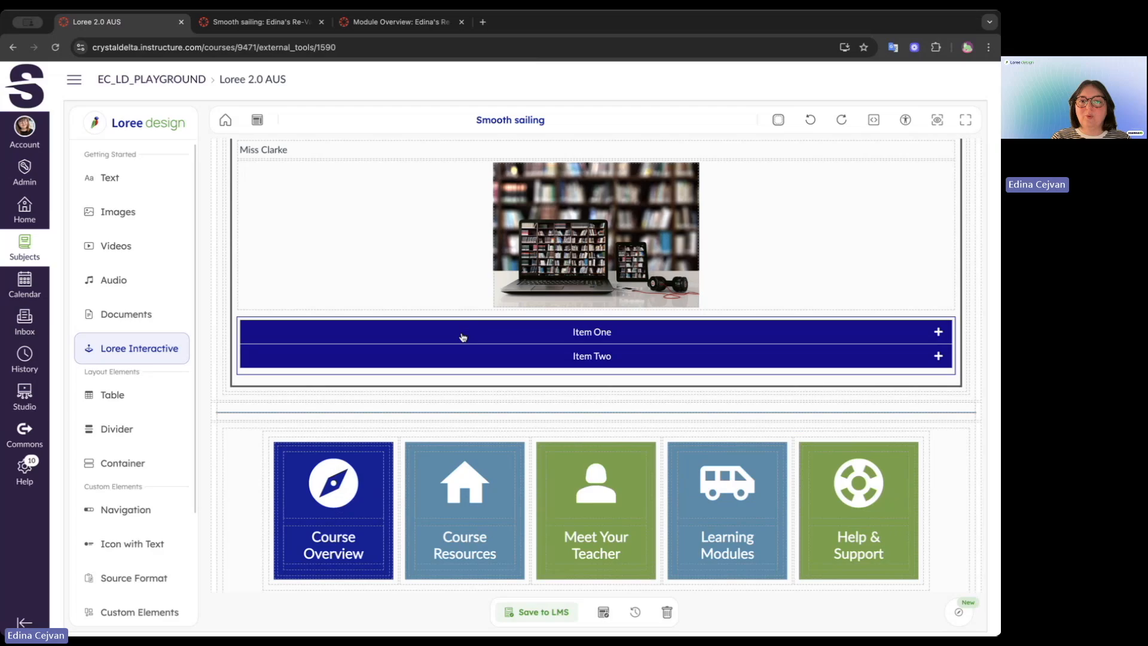
click(483, 362)
click(484, 365)
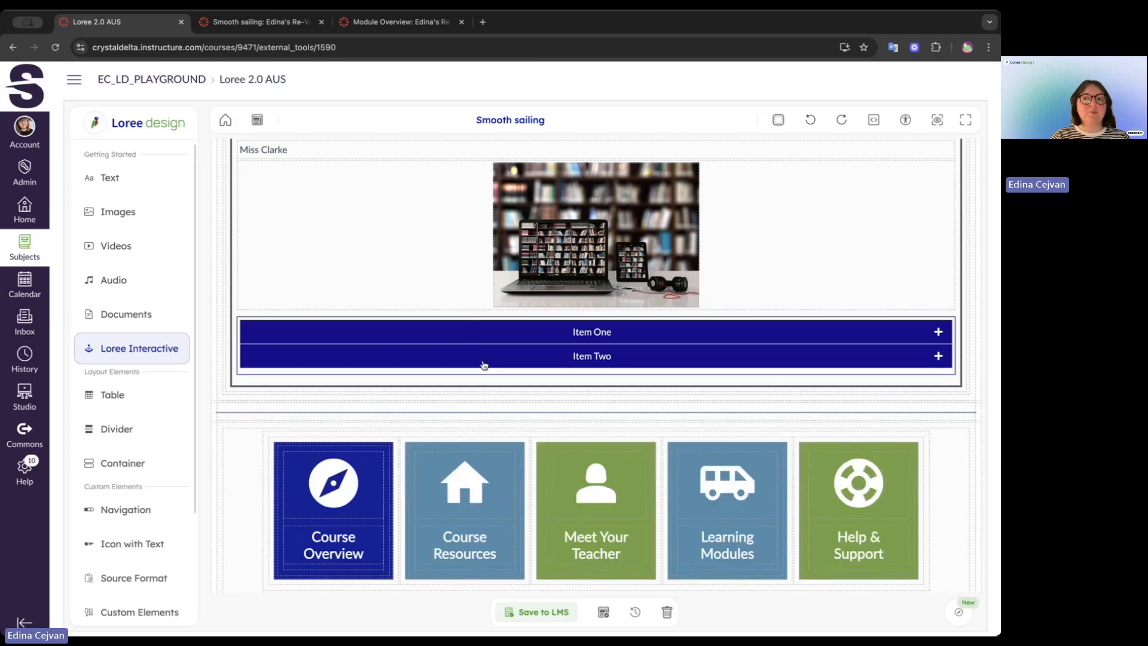
Save the page to the LMS and reload the published Smooth sailing page in Canvas
click(522, 615)
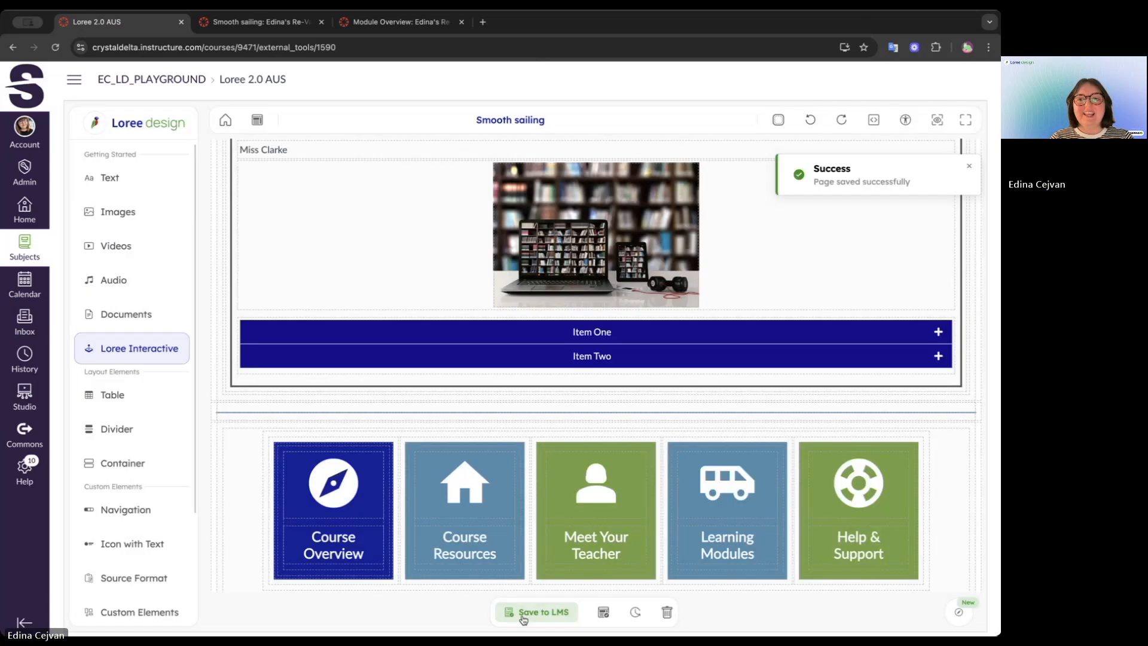
click(269, 22)
scroll(762, 303, down, 10)
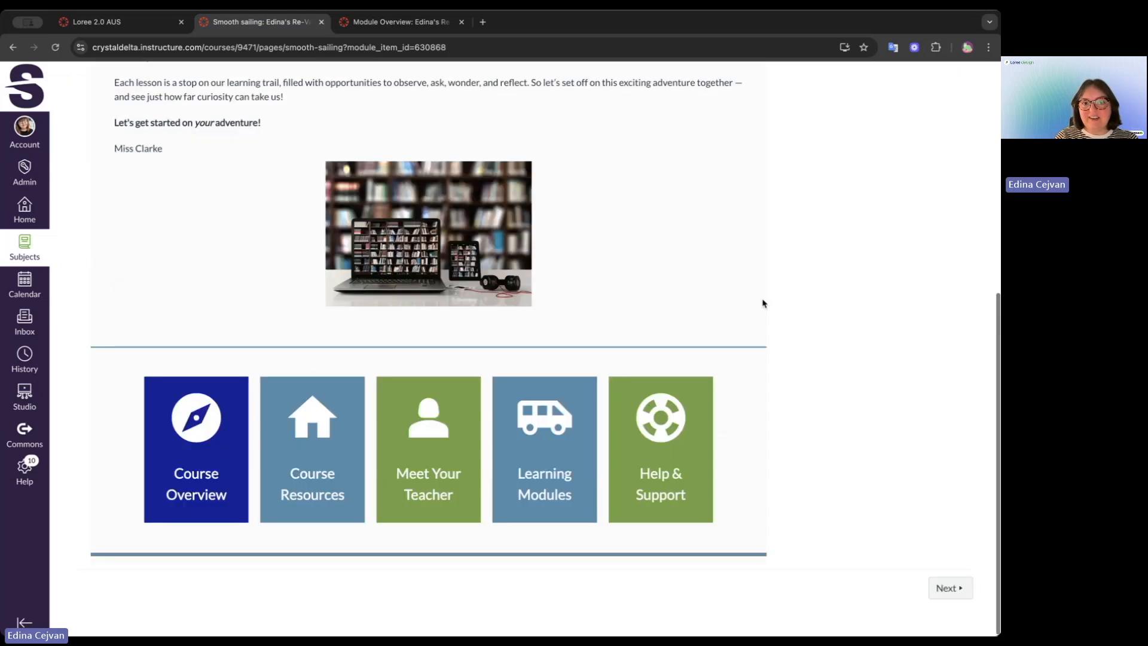
scroll(762, 303, up, 10)
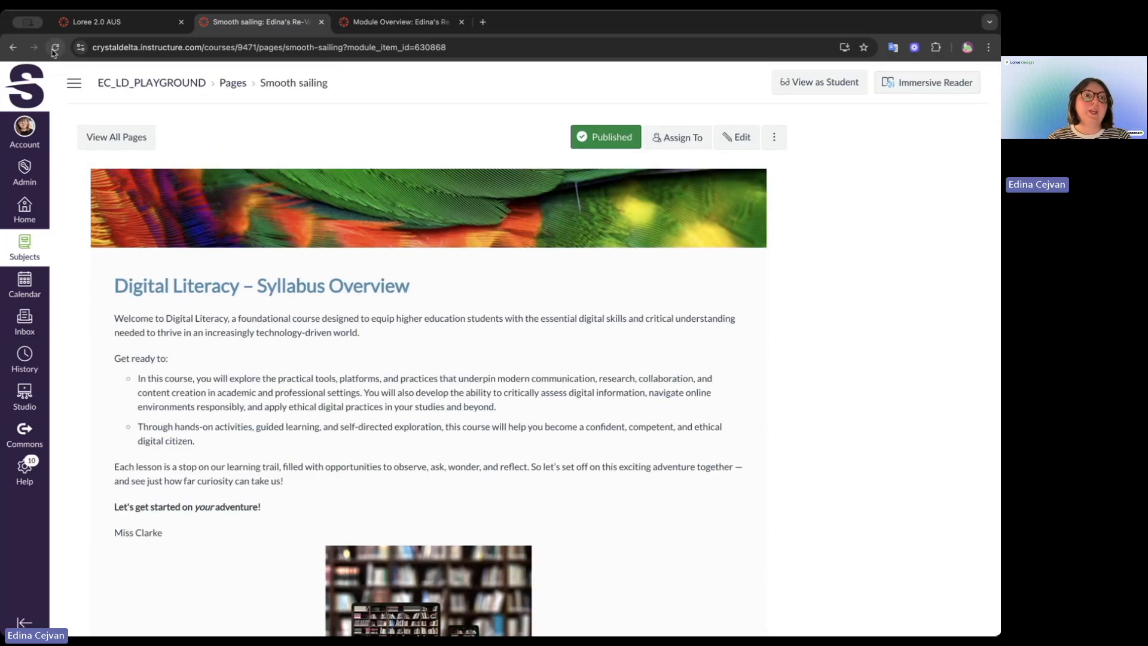
click(55, 48)
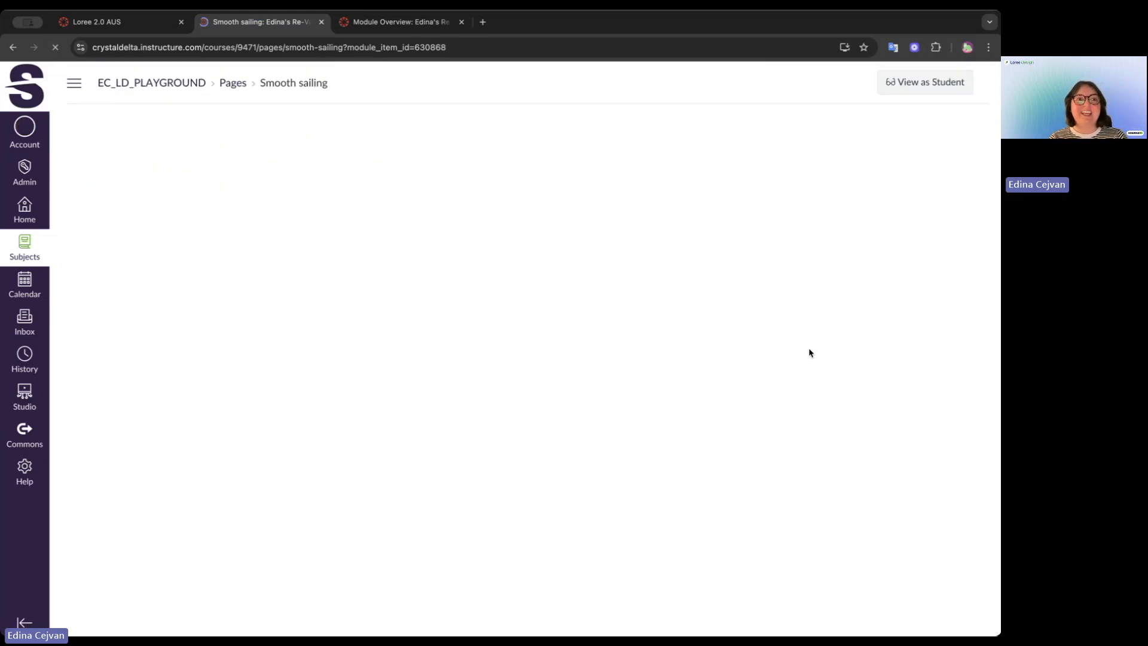
Test the accordion on the published page by expanding and collapsing Item One and Item Two
scroll(811, 352, down, 2)
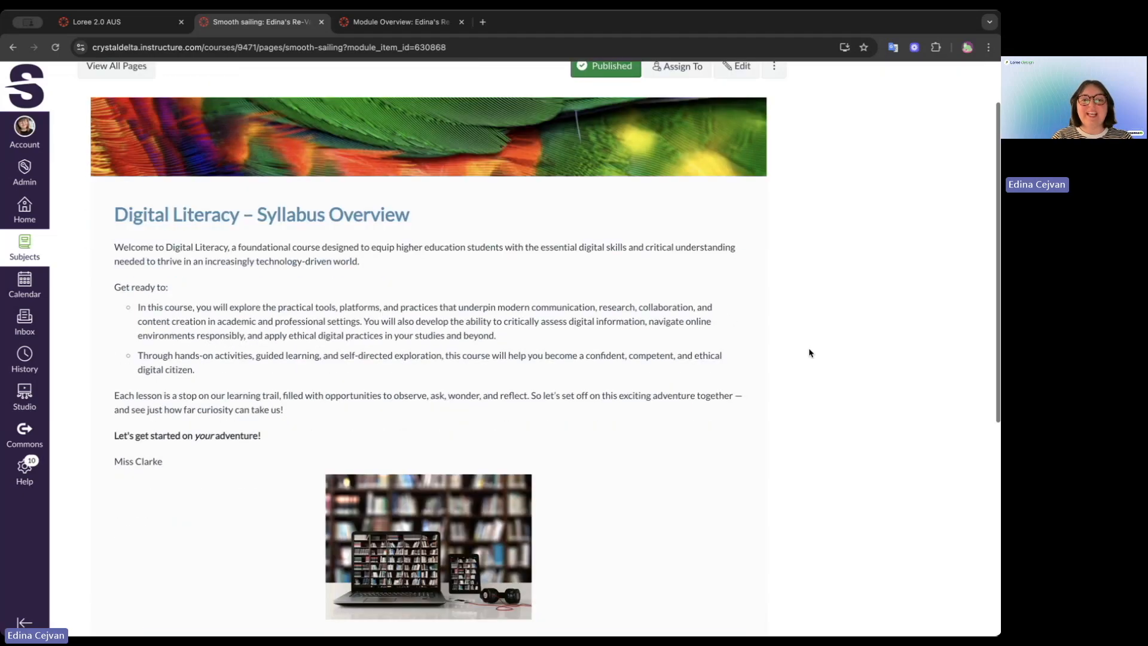
scroll(811, 353, down, 4)
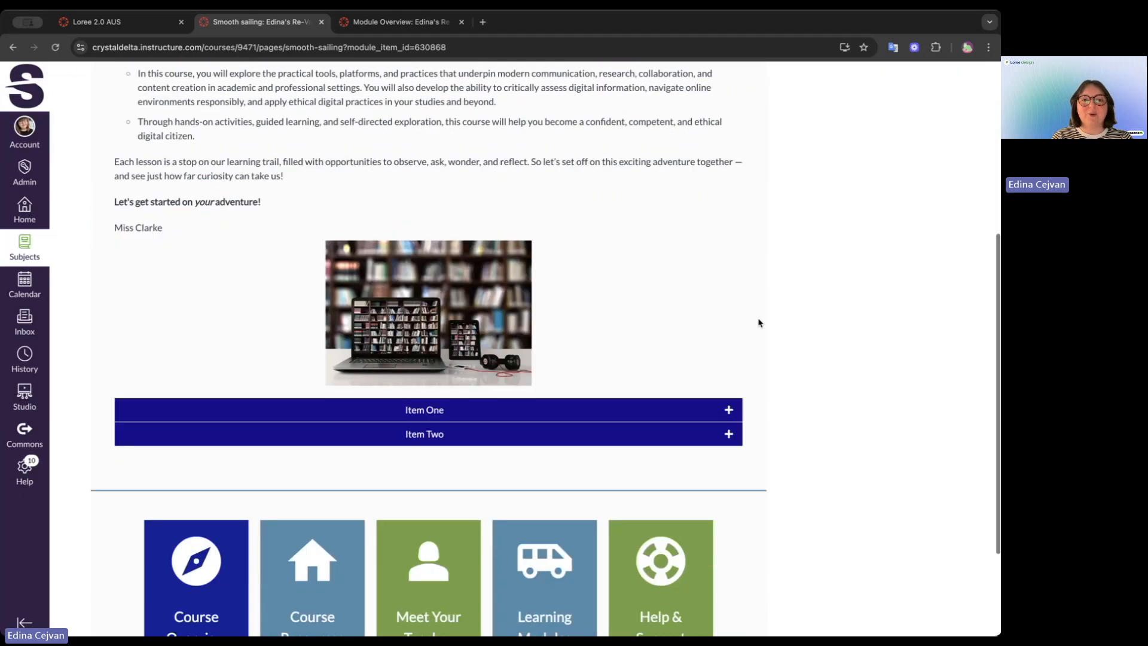
click(478, 411)
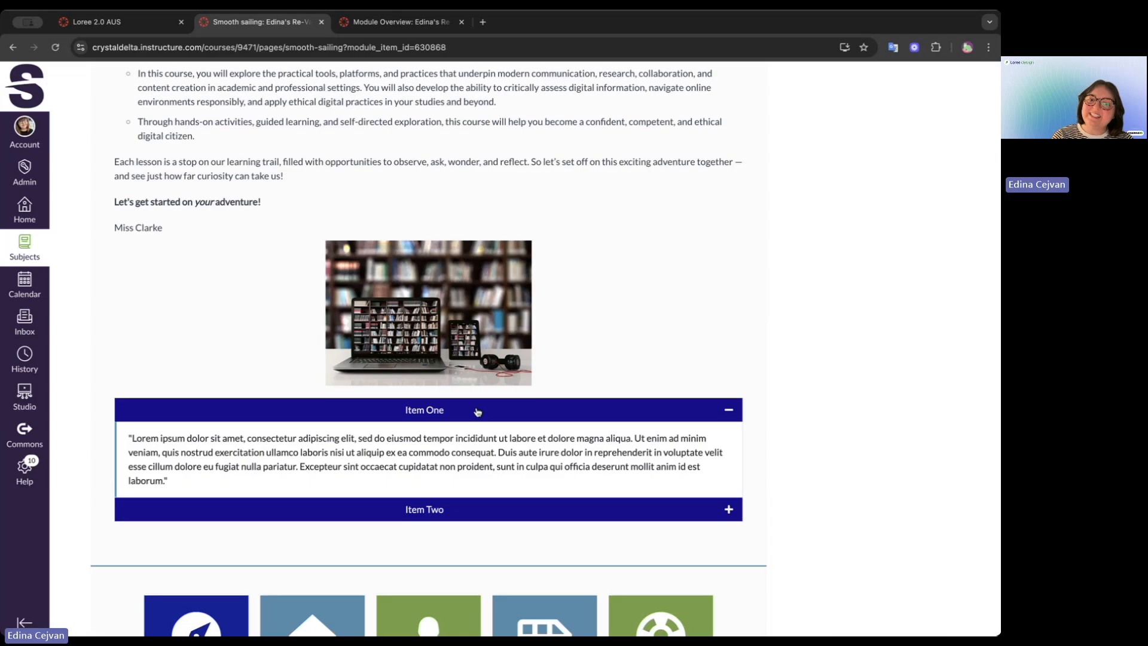
click(477, 411)
click(477, 441)
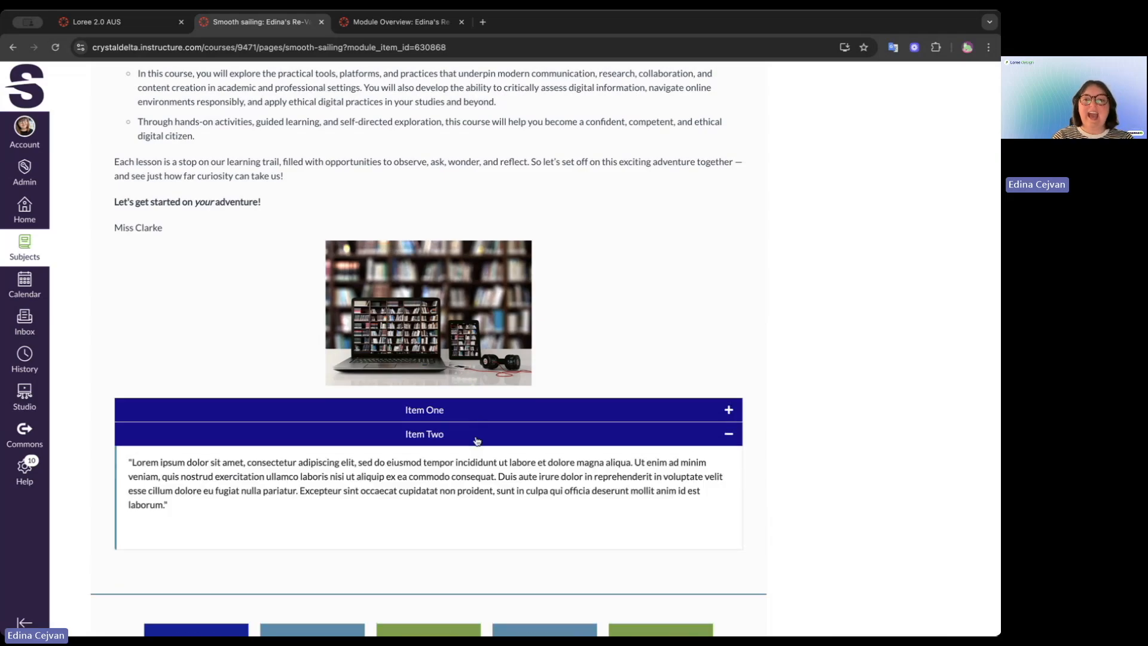
click(477, 441)
scroll(520, 263, up, 5)
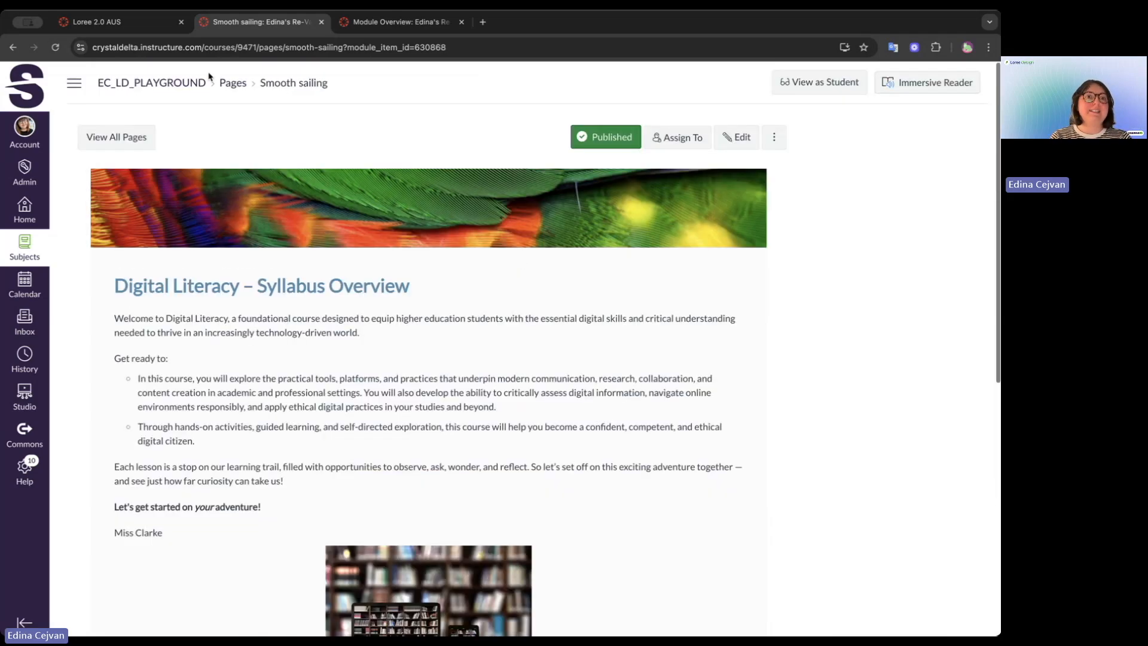
Return to the Loree editor and select the "Digital Literacy – Syllabus Overview" heading
click(119, 22)
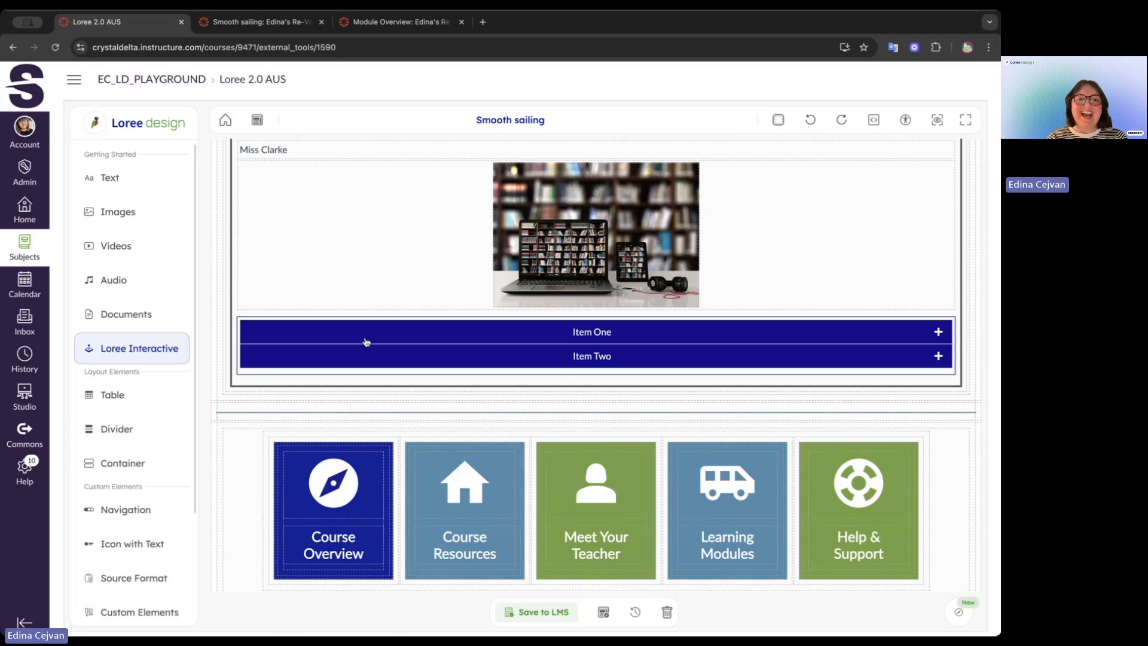
scroll(369, 339, up, 6)
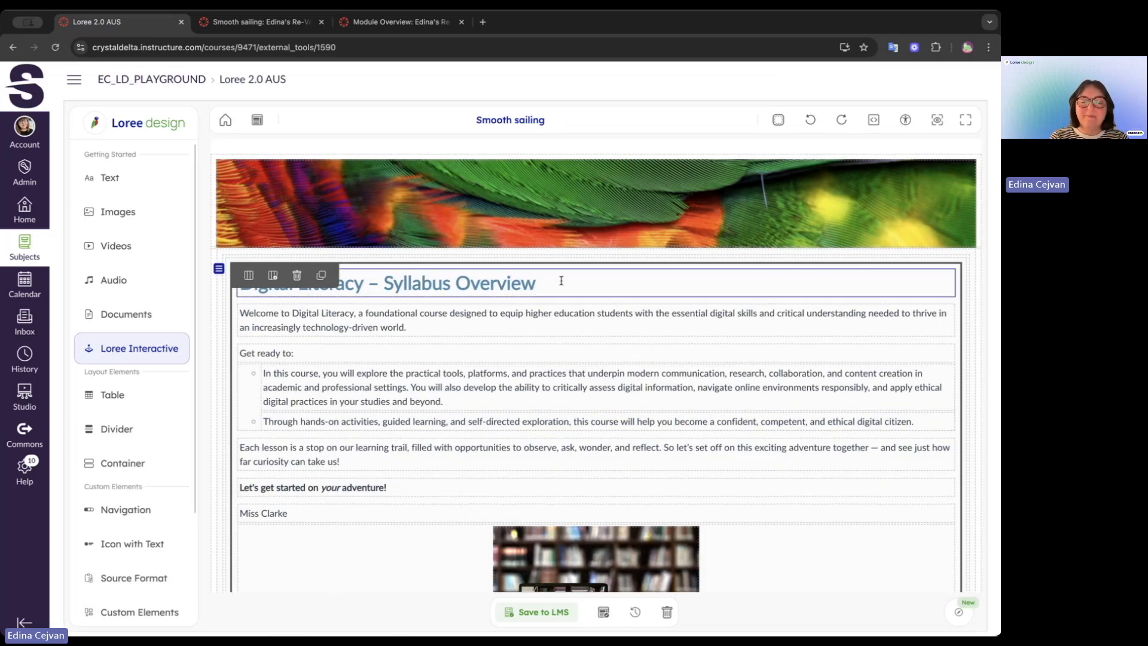
drag(560, 280, 236, 286)
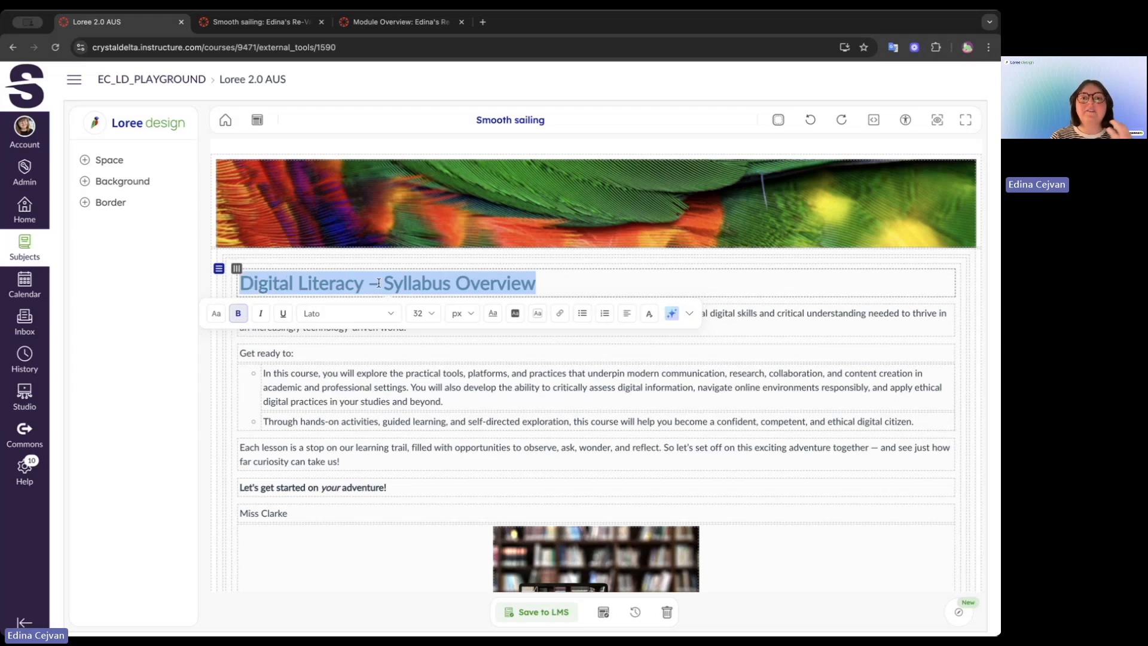
click(630, 288)
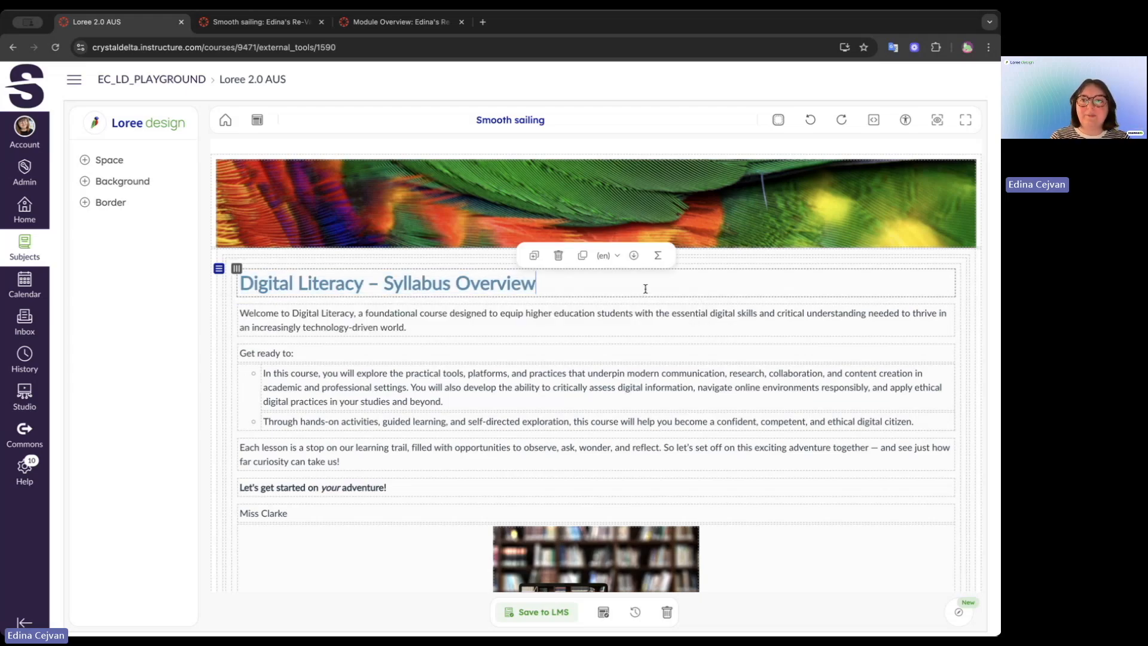
Inspect the heading's HTML and CSS code at element, column, row and page level, and close the code view
click(873, 121)
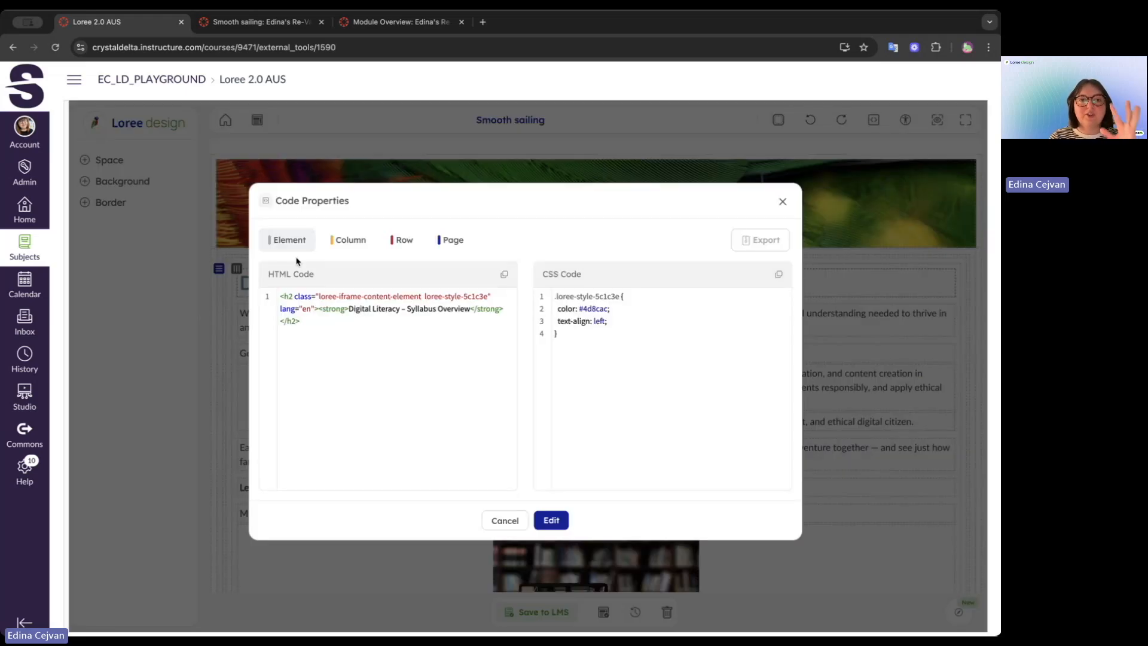
click(345, 242)
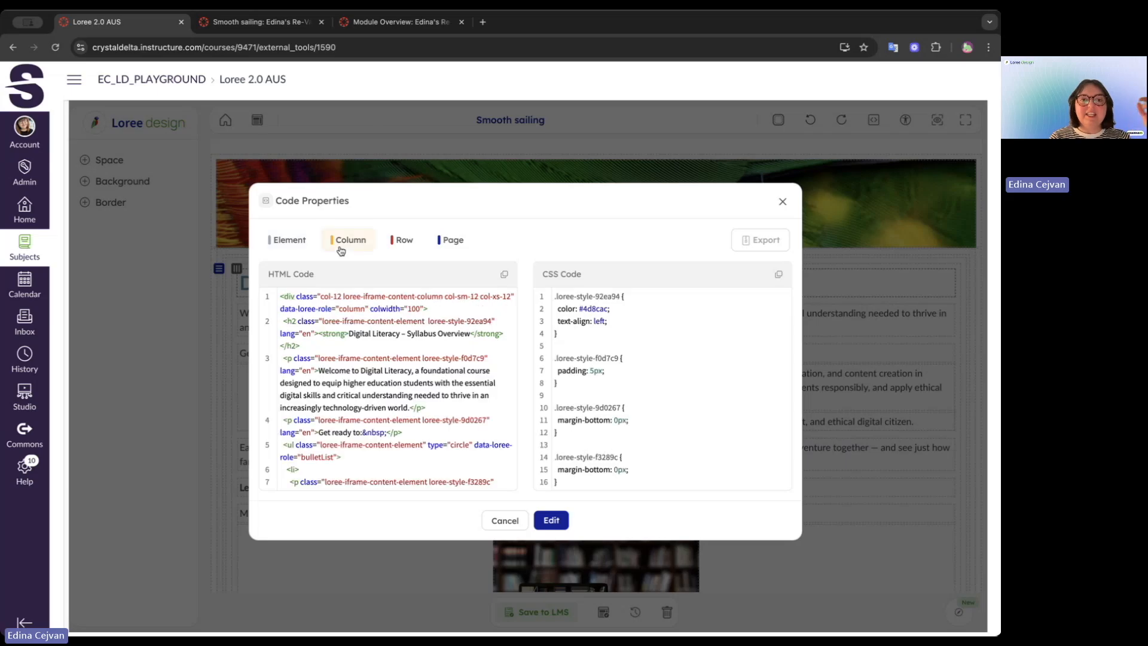
click(401, 239)
click(446, 239)
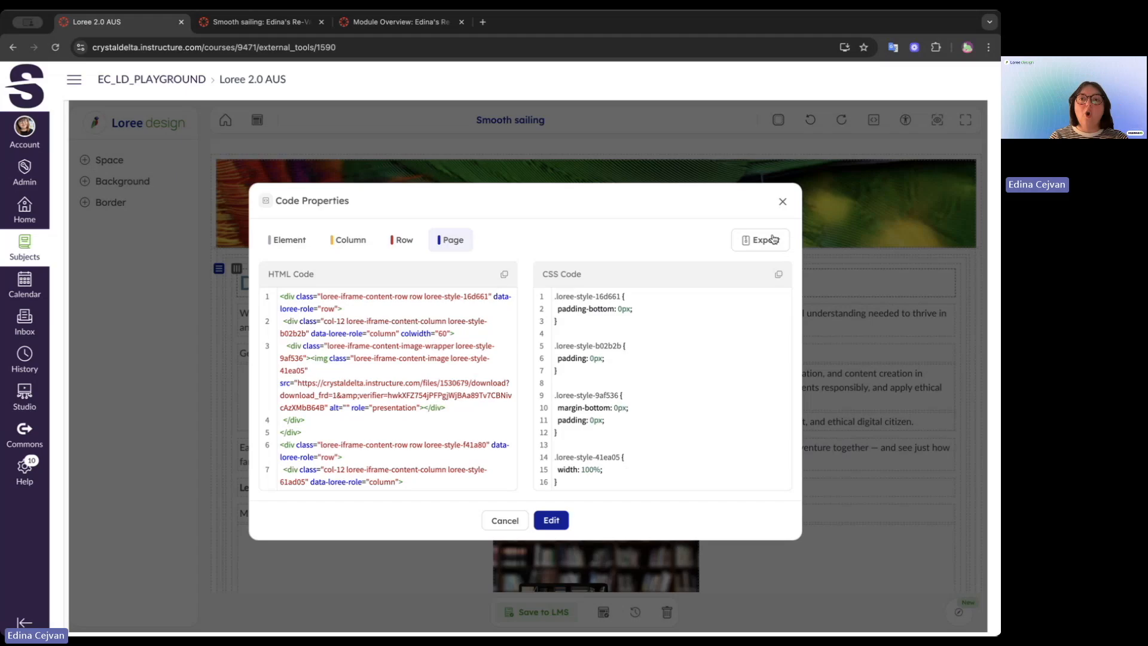
click(782, 203)
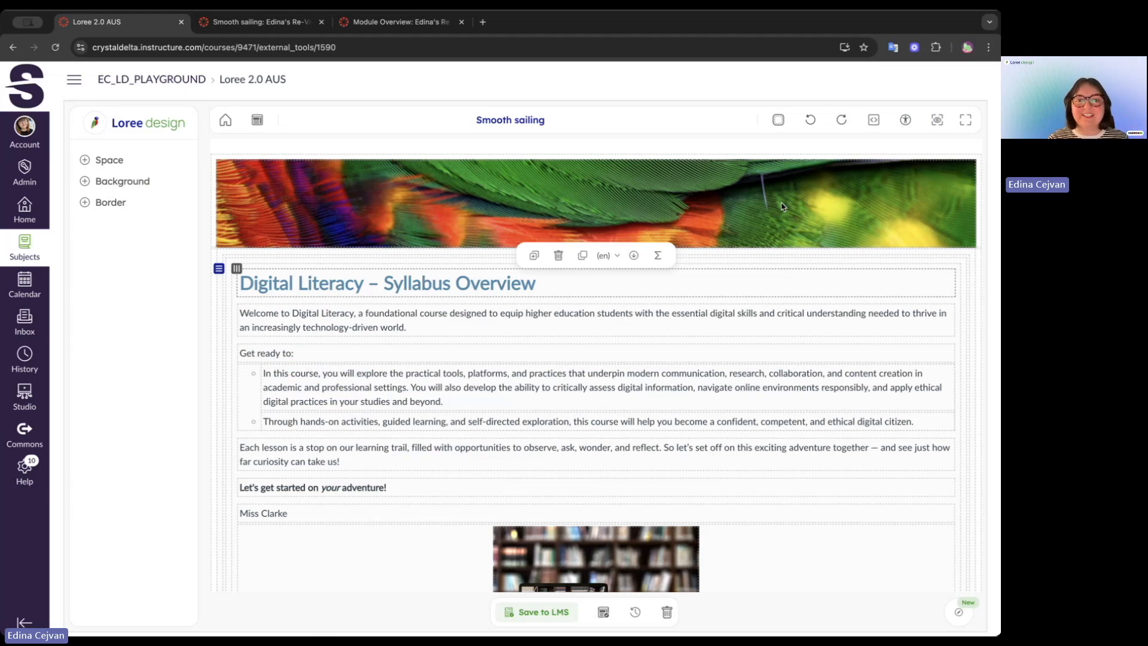
click(976, 261)
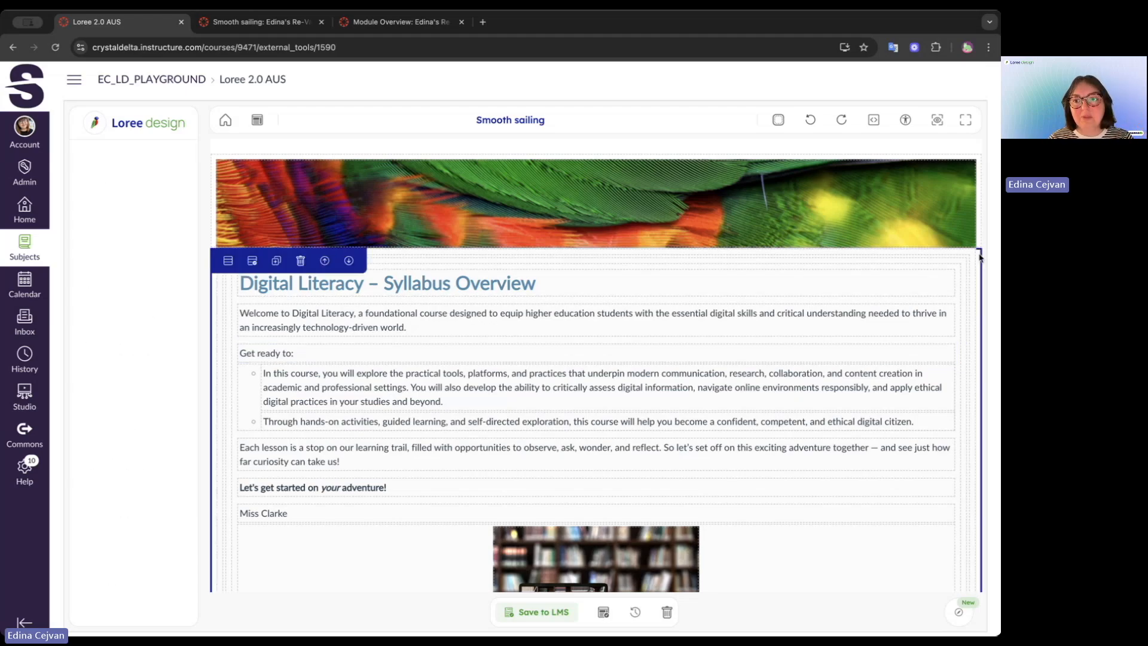
scroll(834, 303, down, 2)
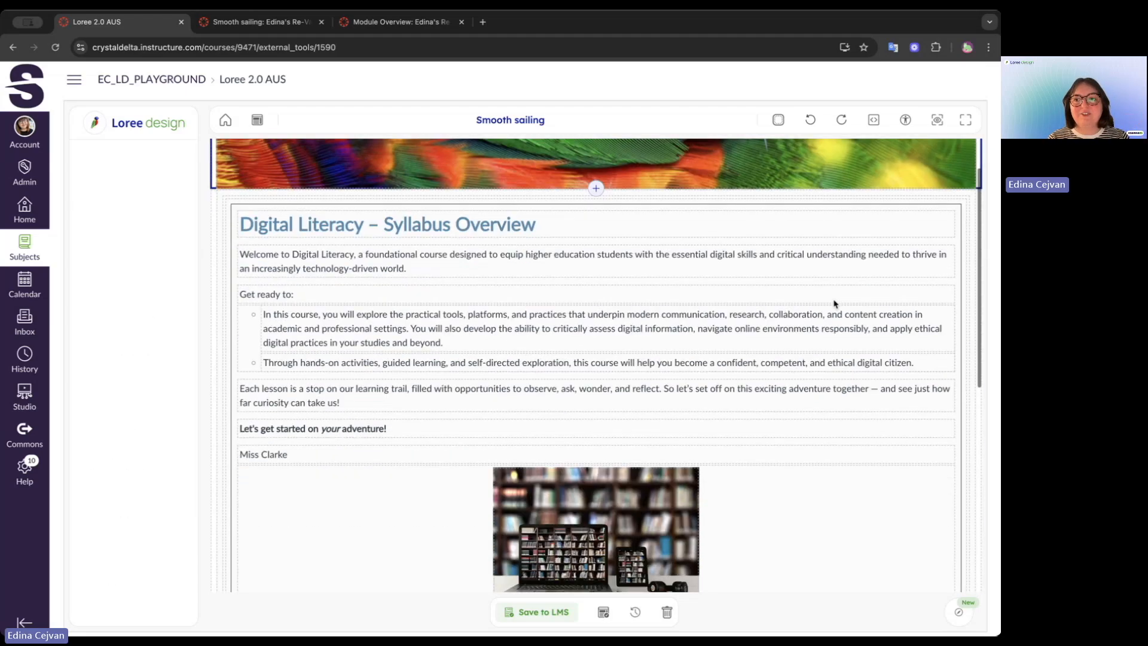
scroll(834, 303, down, 1)
scroll(834, 303, down, 1)
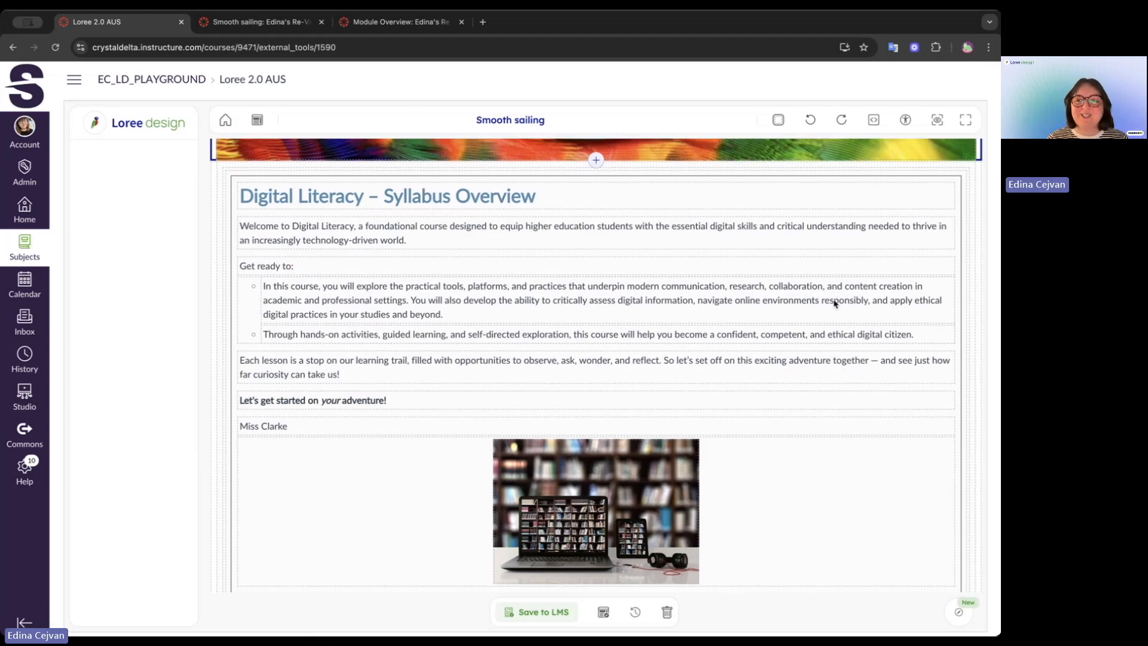
scroll(834, 303, down, 10)
scroll(834, 303, up, 10)
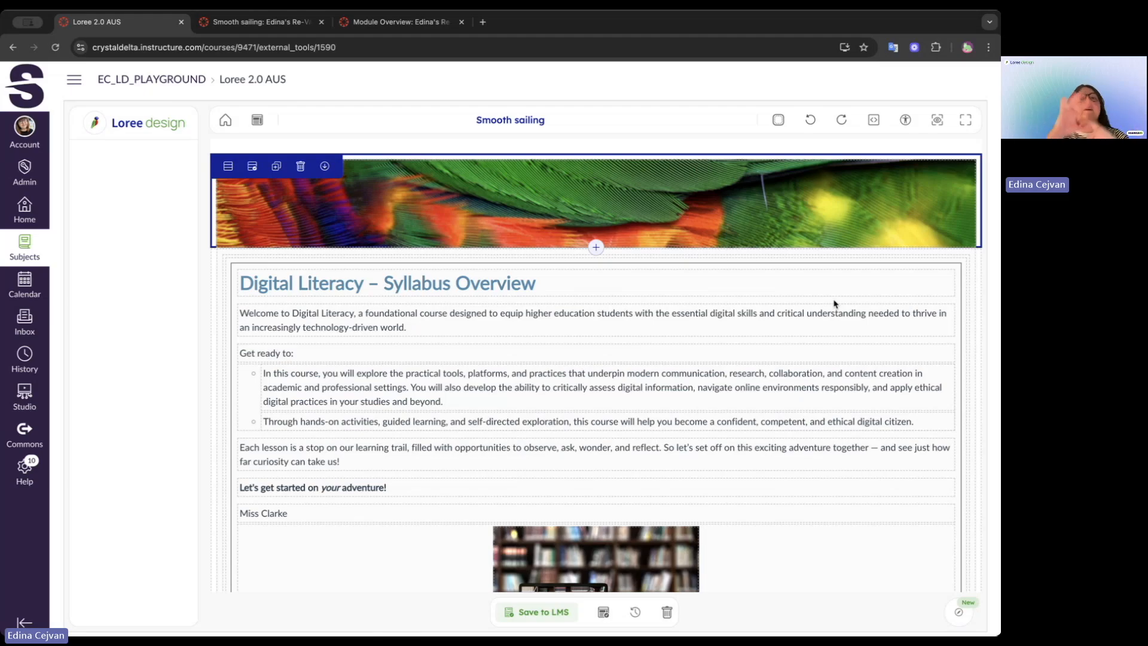
Review the Smooth sailing page from the banner to the navigation tiles, along with the list of available page elements
scroll(834, 304, down, 3)
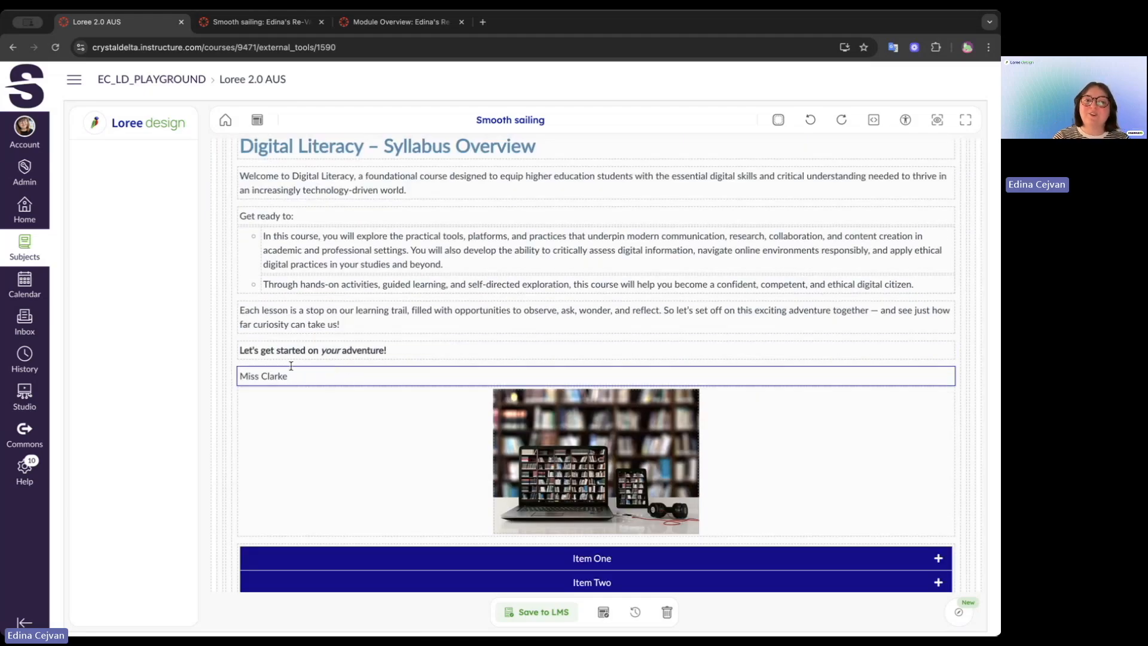
click(236, 368)
click(219, 356)
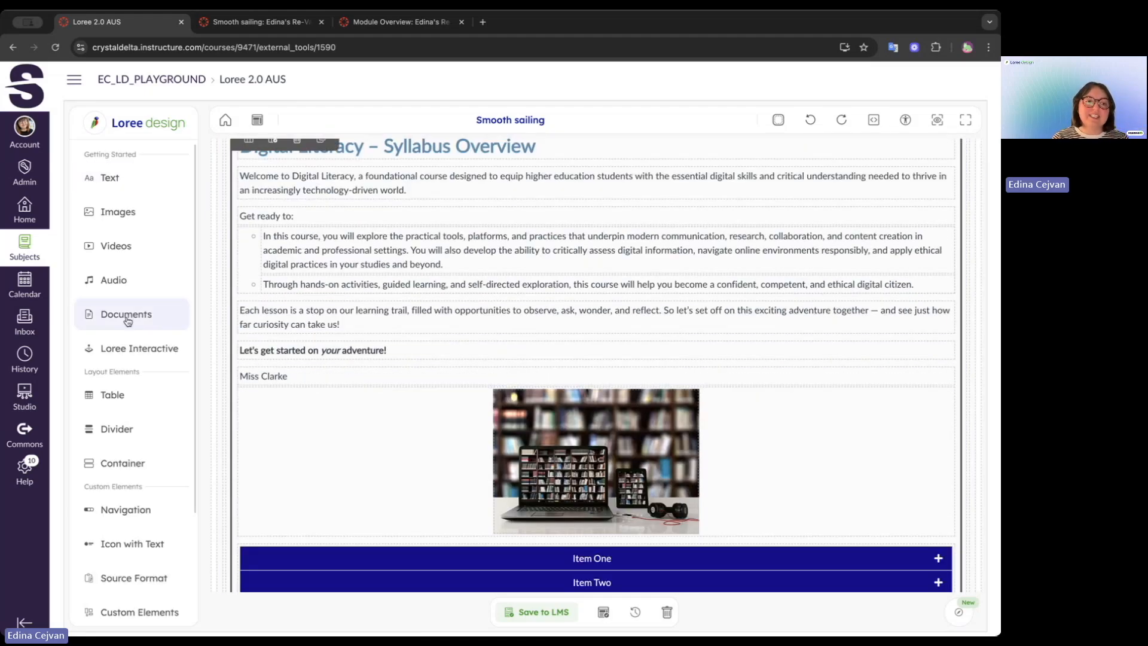
scroll(127, 495, down, 1)
scroll(127, 495, down, 2)
scroll(456, 512, down, 5)
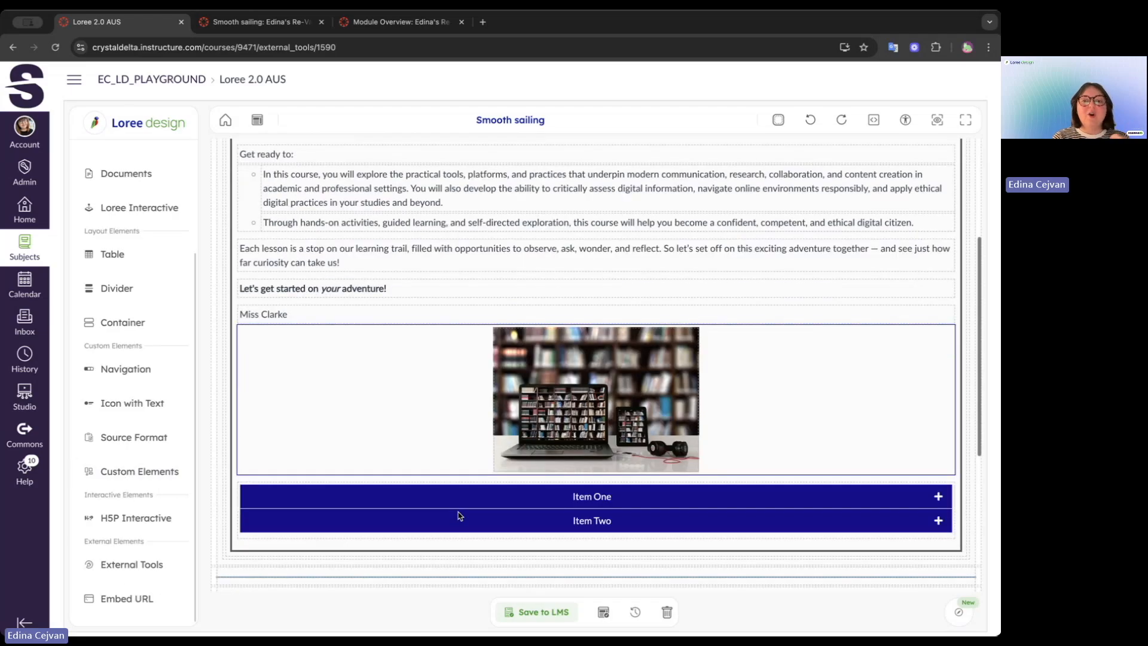
scroll(458, 514, down, 3)
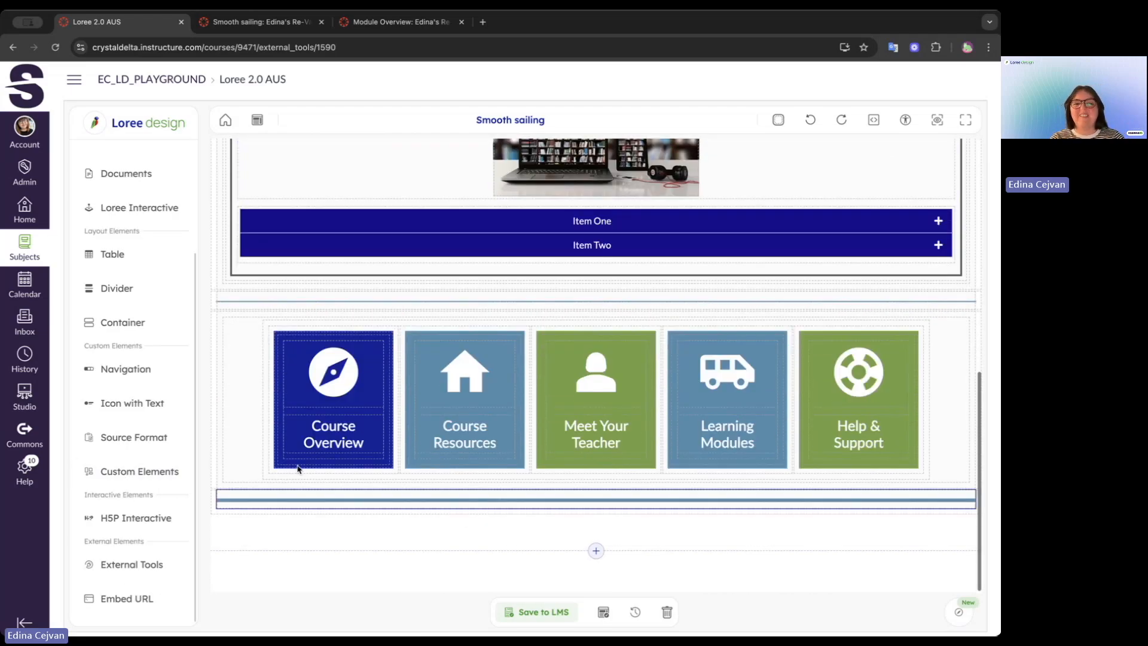
click(235, 459)
scroll(235, 459, up, 10)
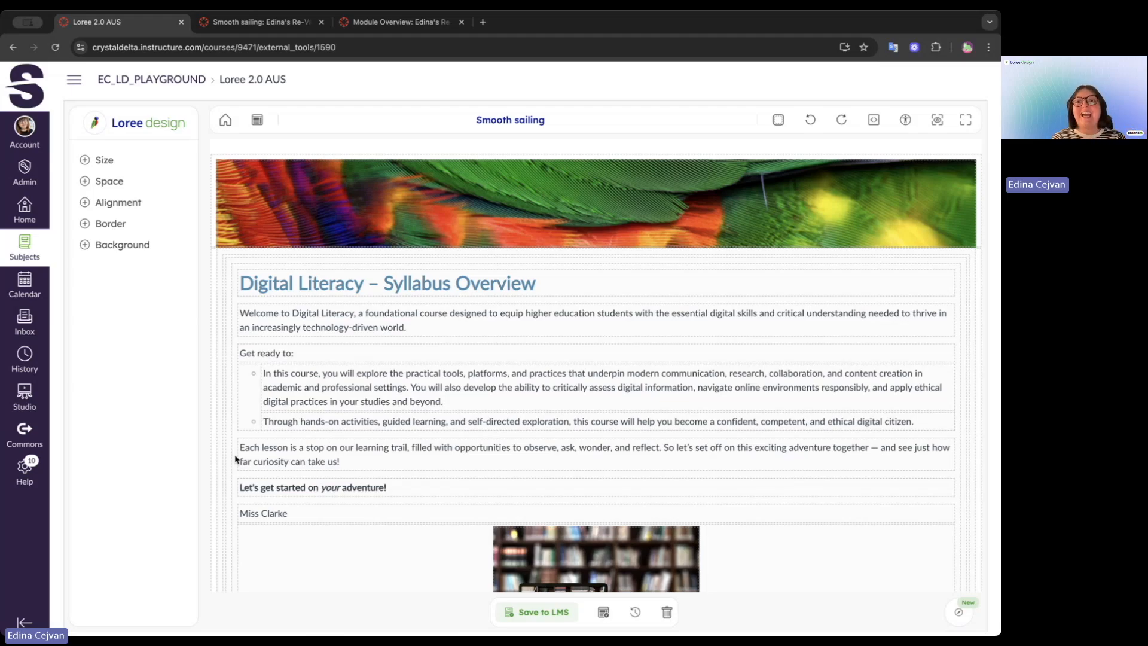
Leave the page editor for the Admin Portal and show the dashboard's user details for the 6-month period
click(225, 119)
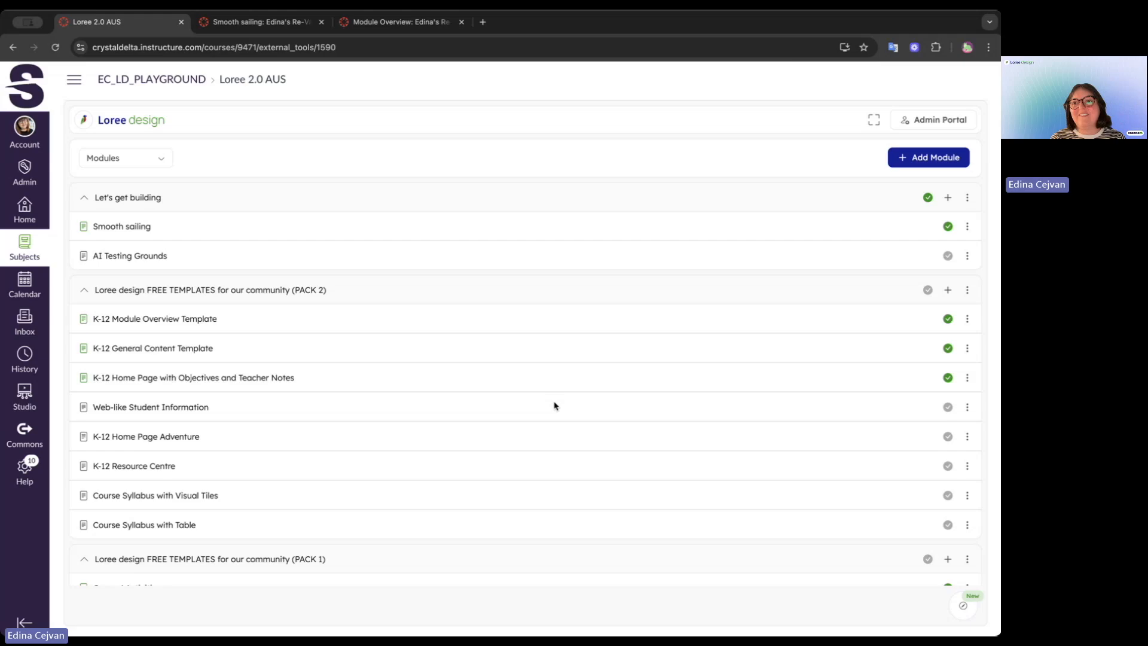
click(941, 122)
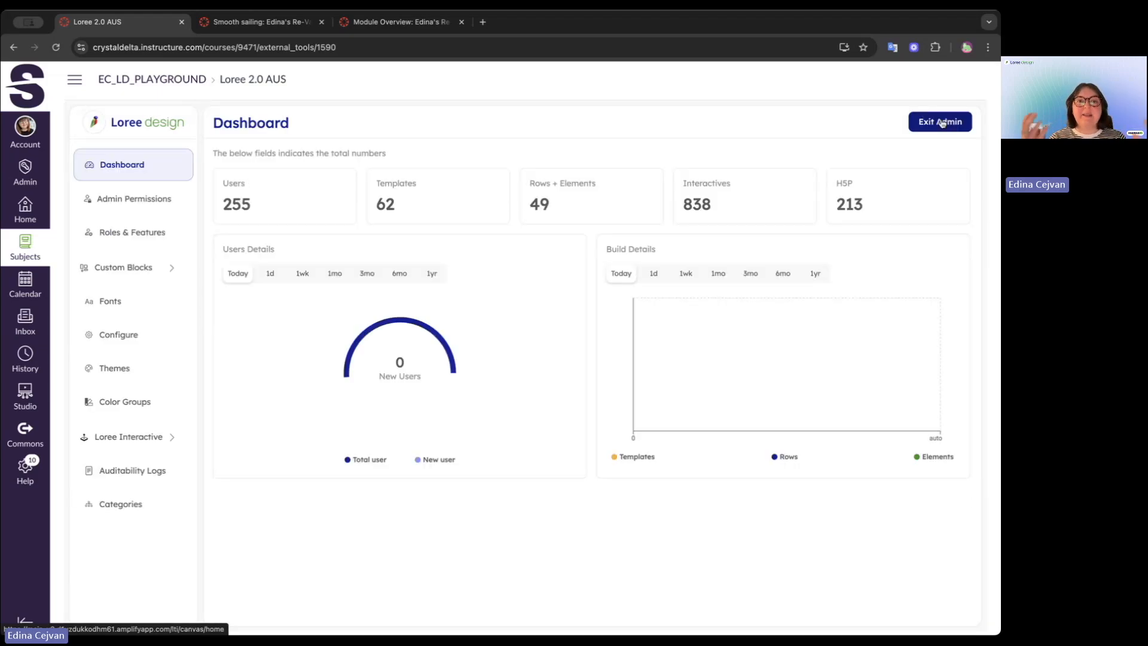
click(303, 276)
click(334, 274)
click(368, 275)
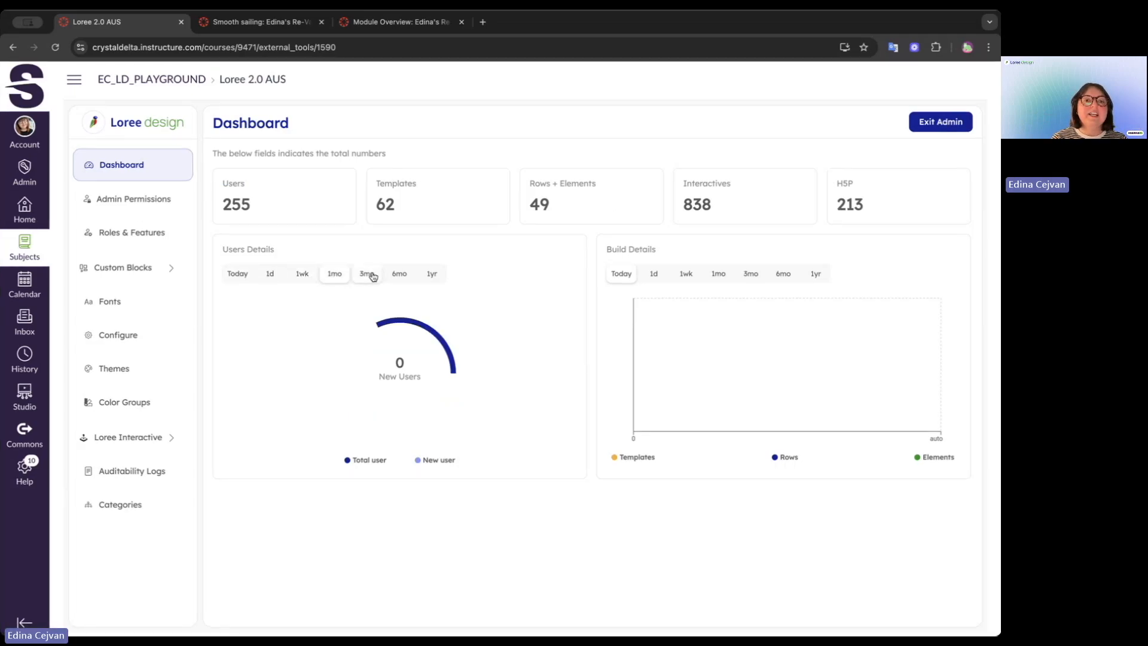
click(392, 277)
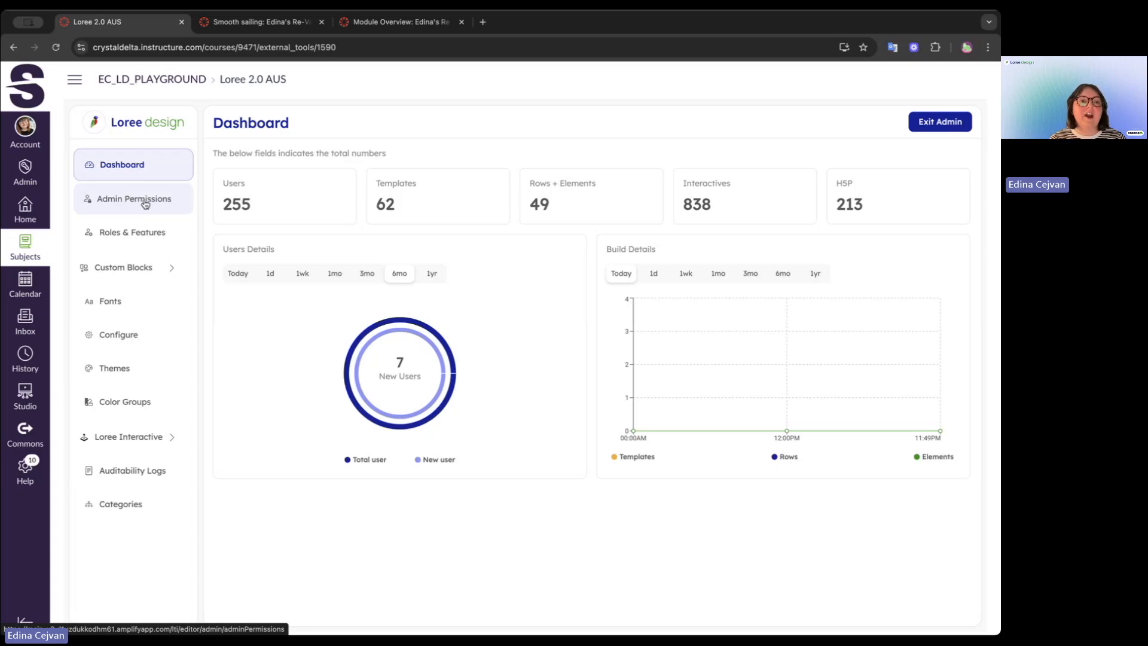
Examine the Advanced feature permissions of the Teacher role in Roles & Features, and collapse the role
click(145, 239)
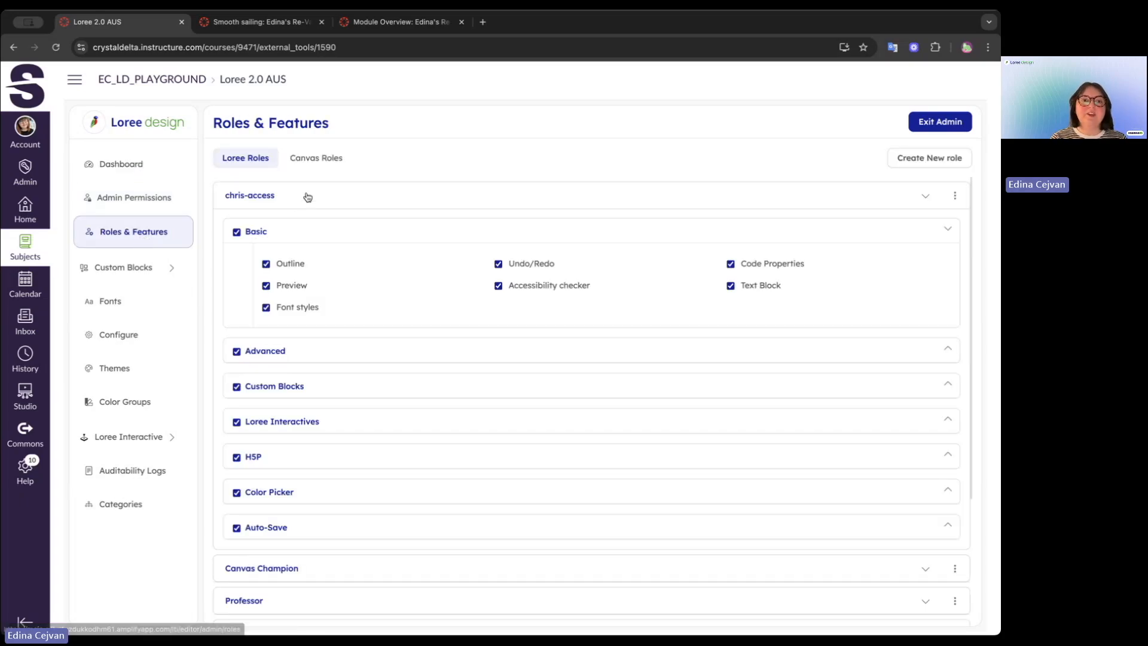
click(307, 197)
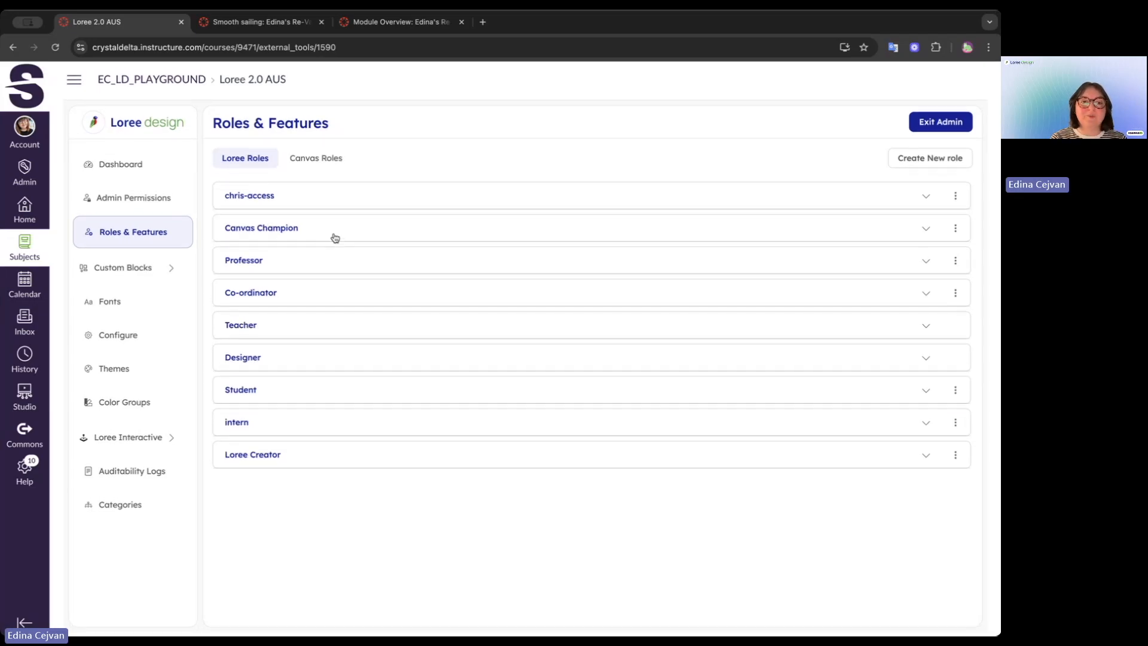
click(329, 331)
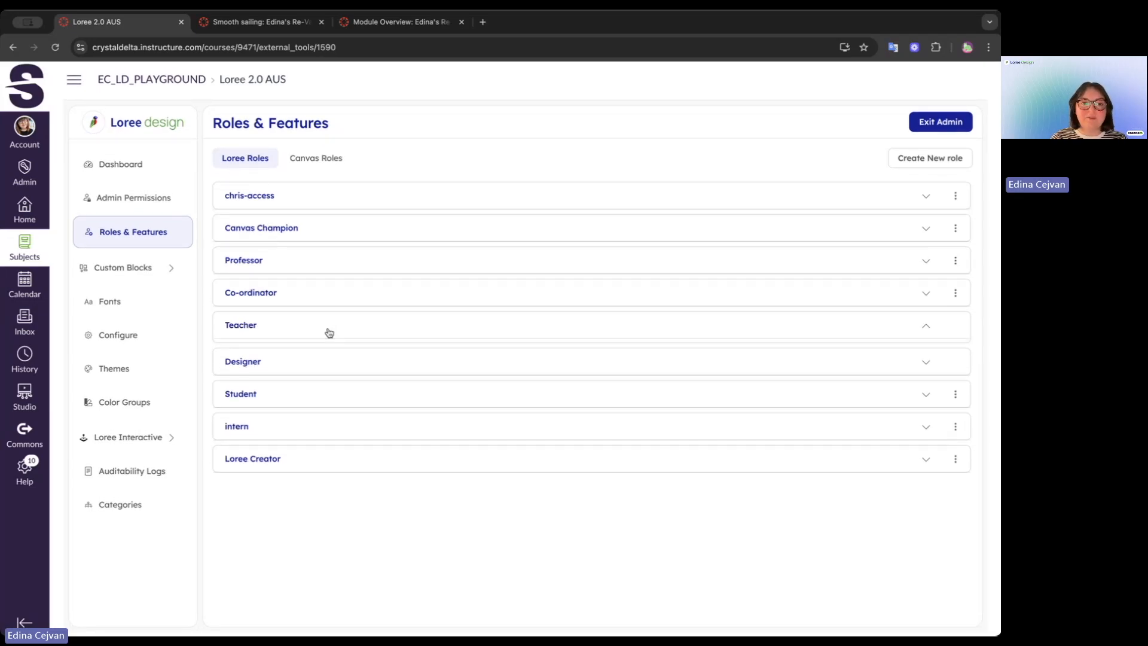
scroll(317, 333, down, 3)
click(303, 300)
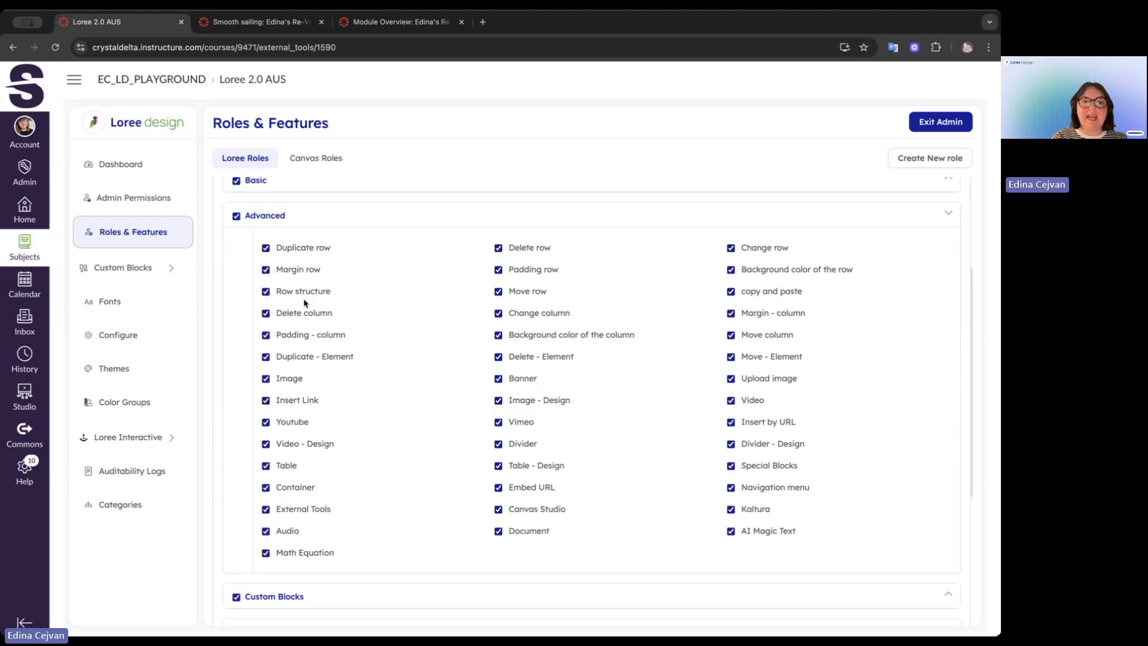
scroll(305, 303, down, 2)
scroll(302, 300, up, 5)
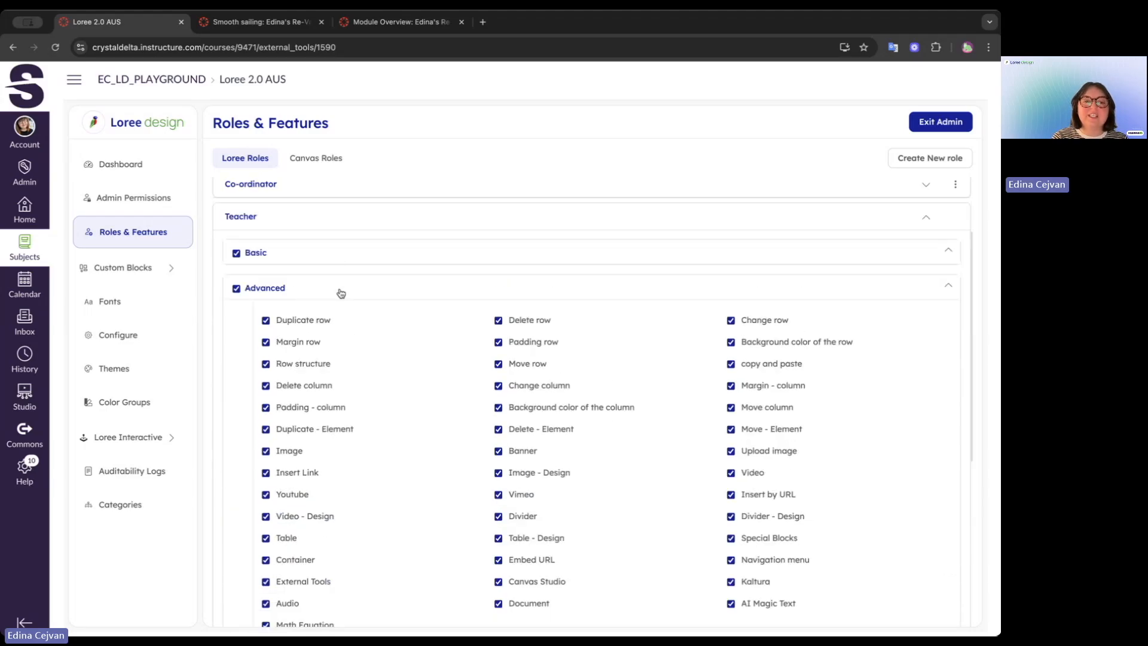
click(340, 293)
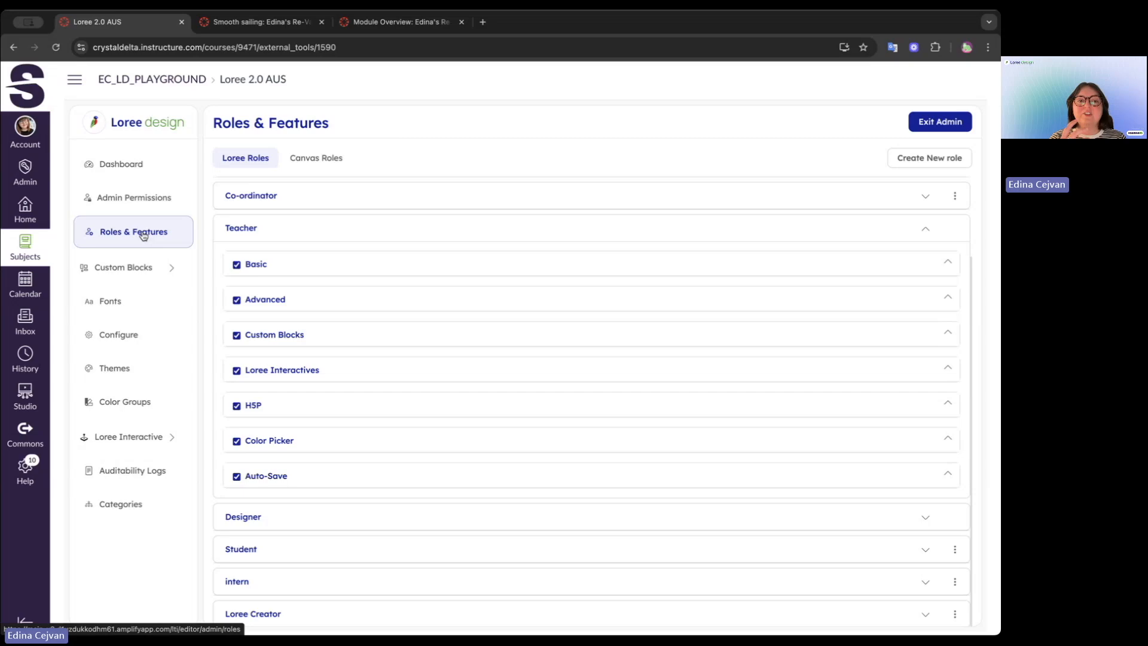
click(345, 233)
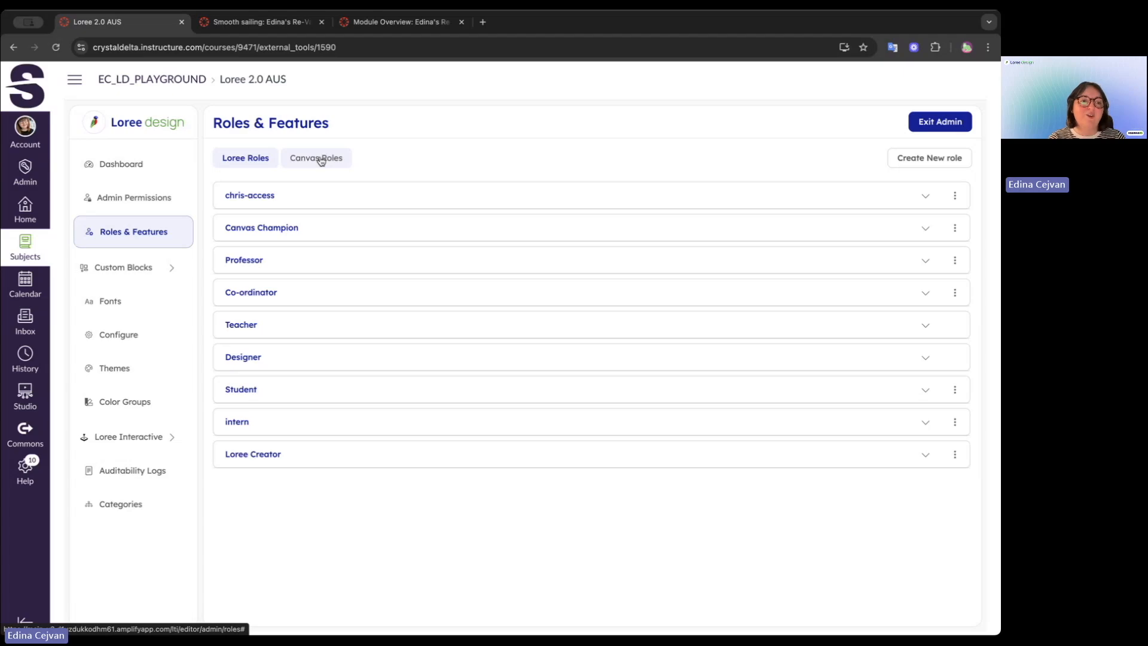
Browse the added Google Fonts in the admin settings, and open the Canvas user credentials configuration
click(141, 304)
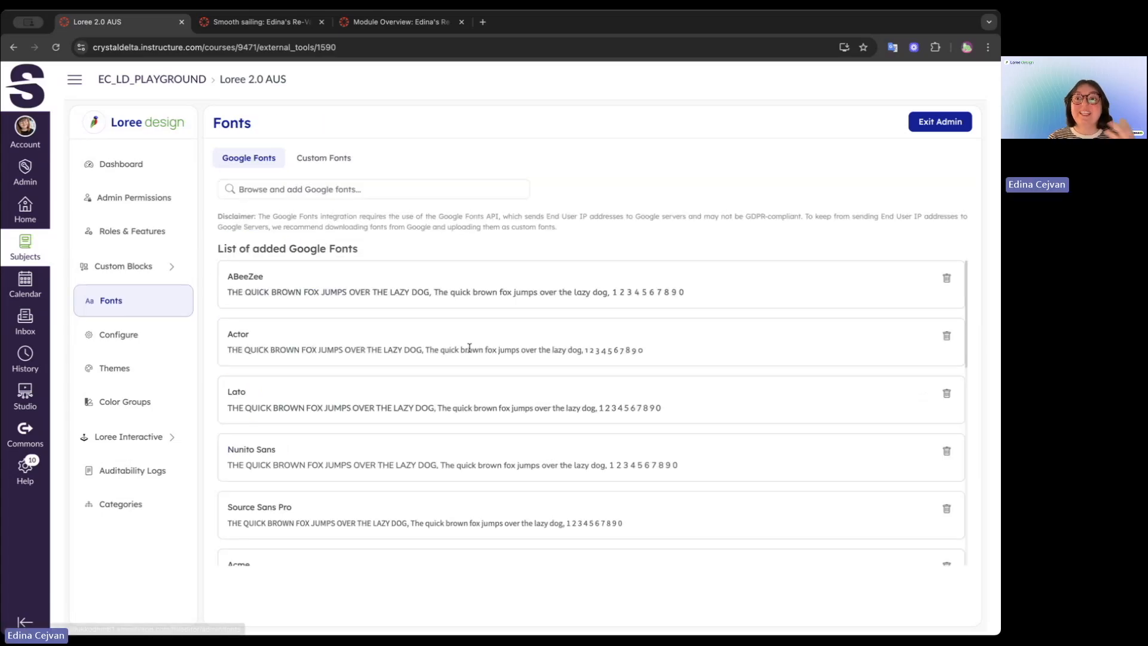
scroll(625, 331, down, 15)
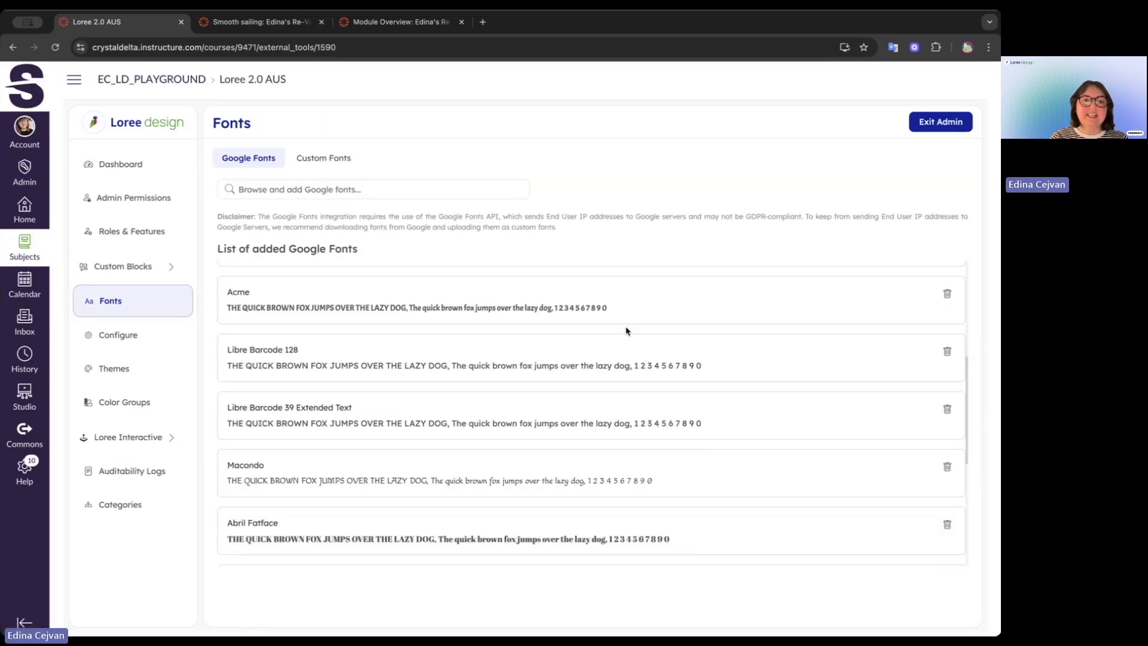
scroll(627, 330, up, 15)
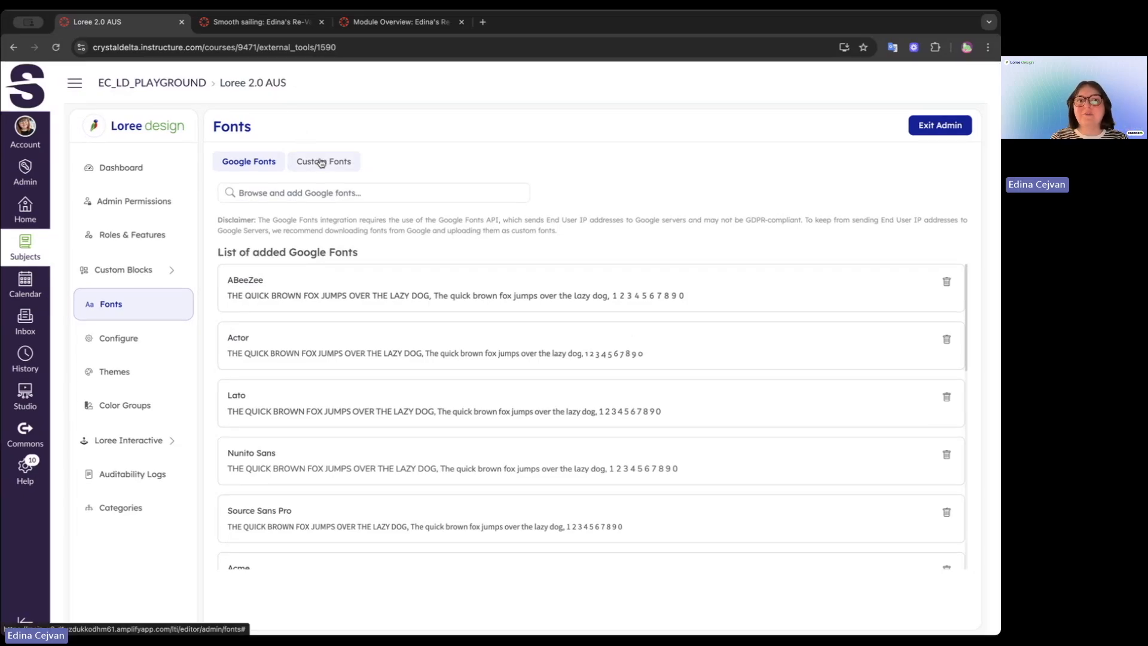
click(139, 340)
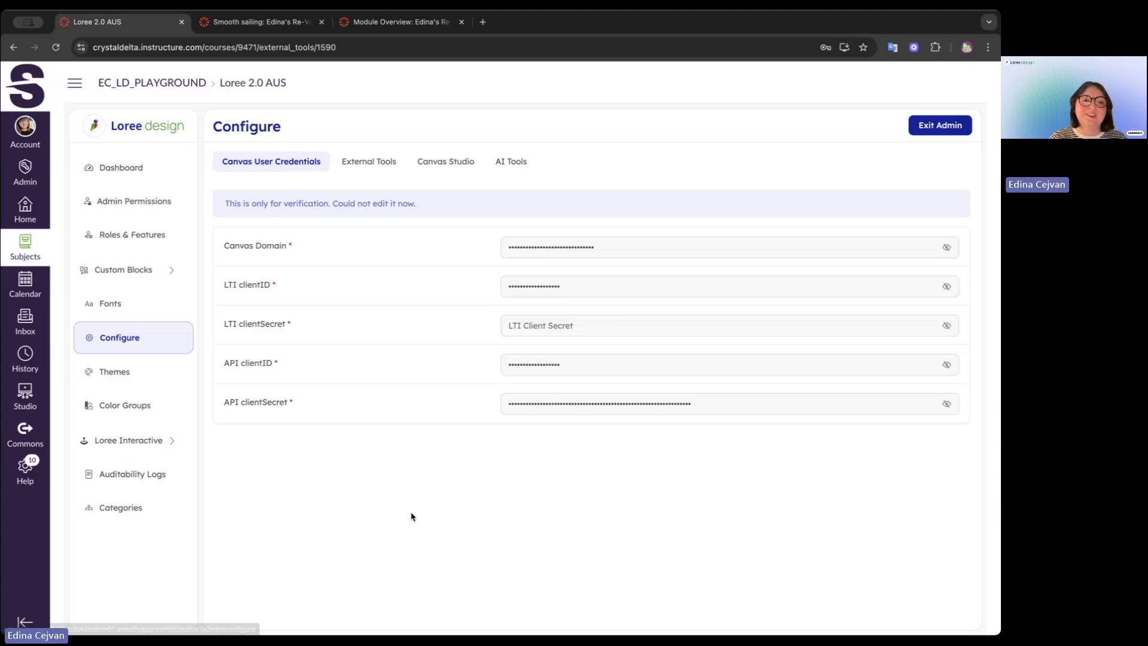
Open the custom theme editor and review its brand colors and the sample page preview
click(116, 375)
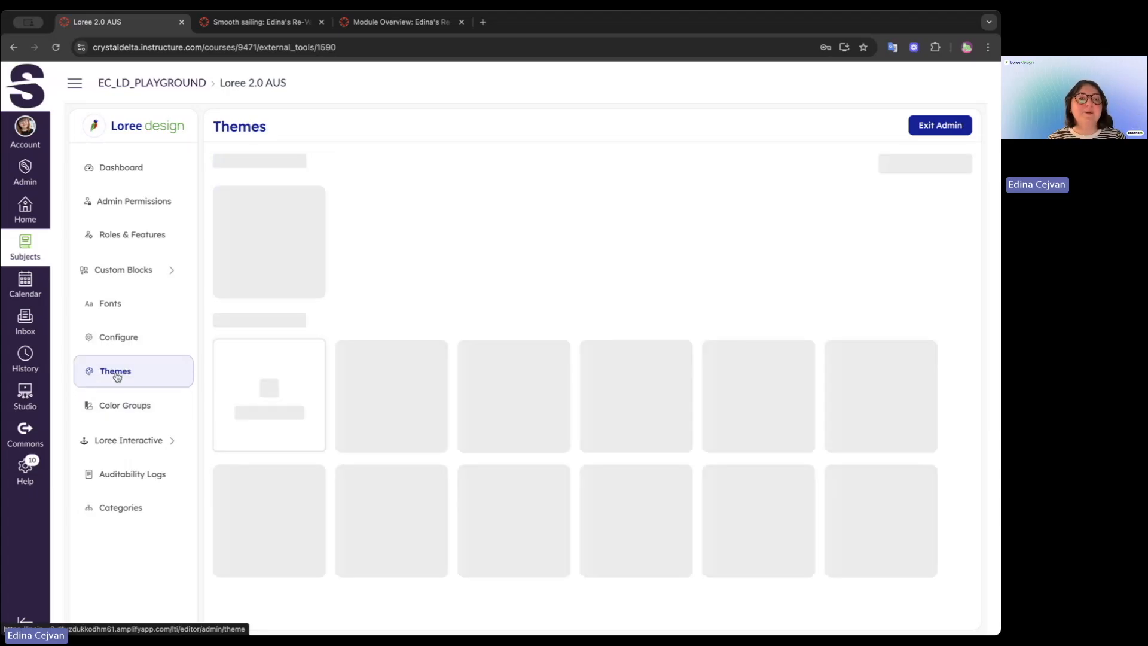
click(326, 235)
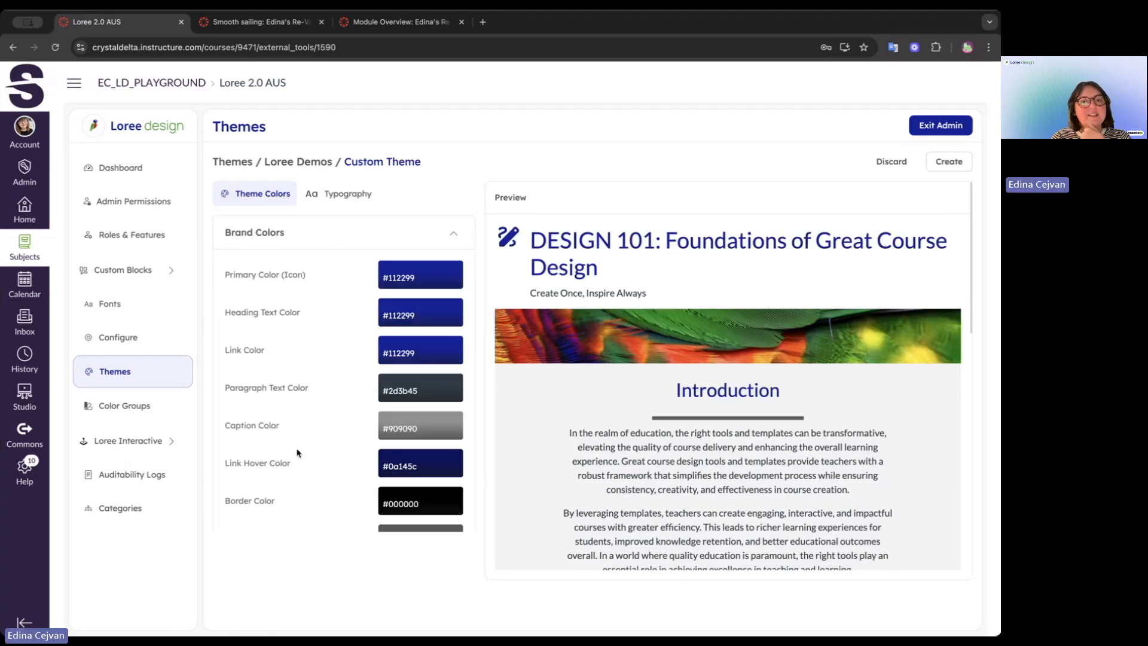
scroll(297, 452, down, 2)
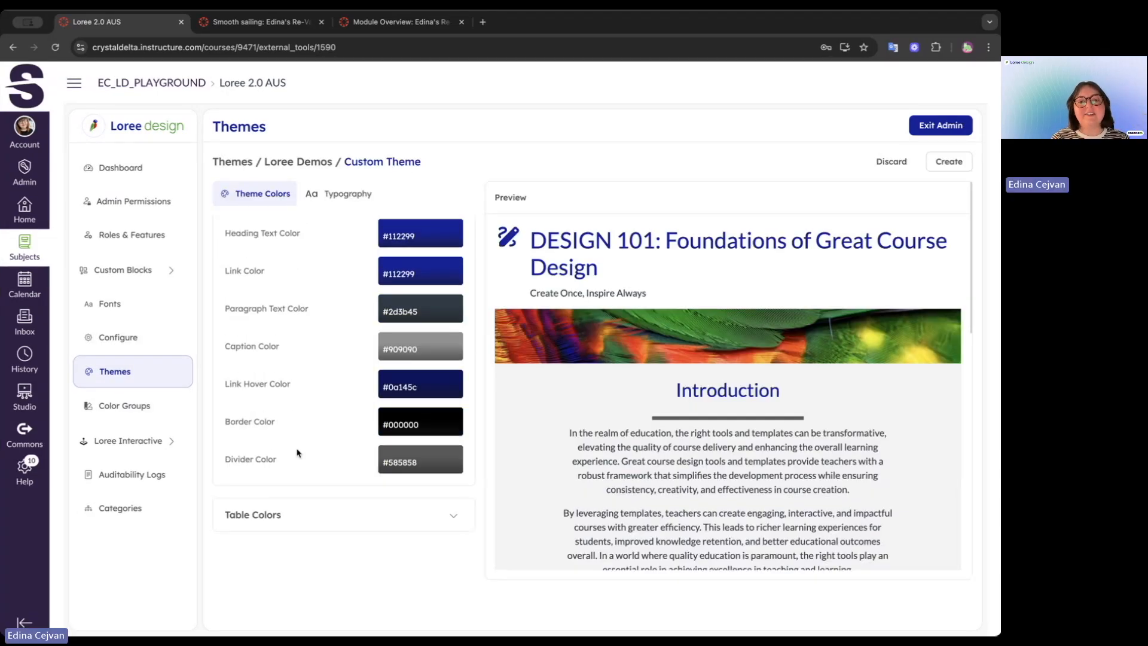
scroll(298, 452, up, 2)
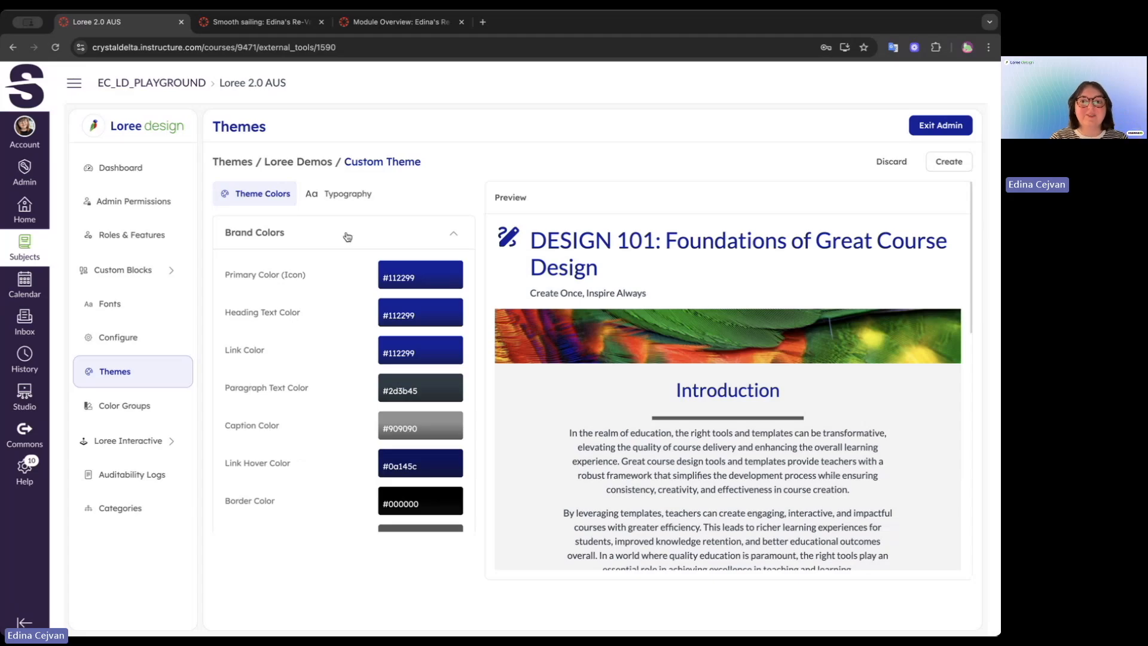
scroll(550, 391, down, 5)
scroll(551, 392, up, 4)
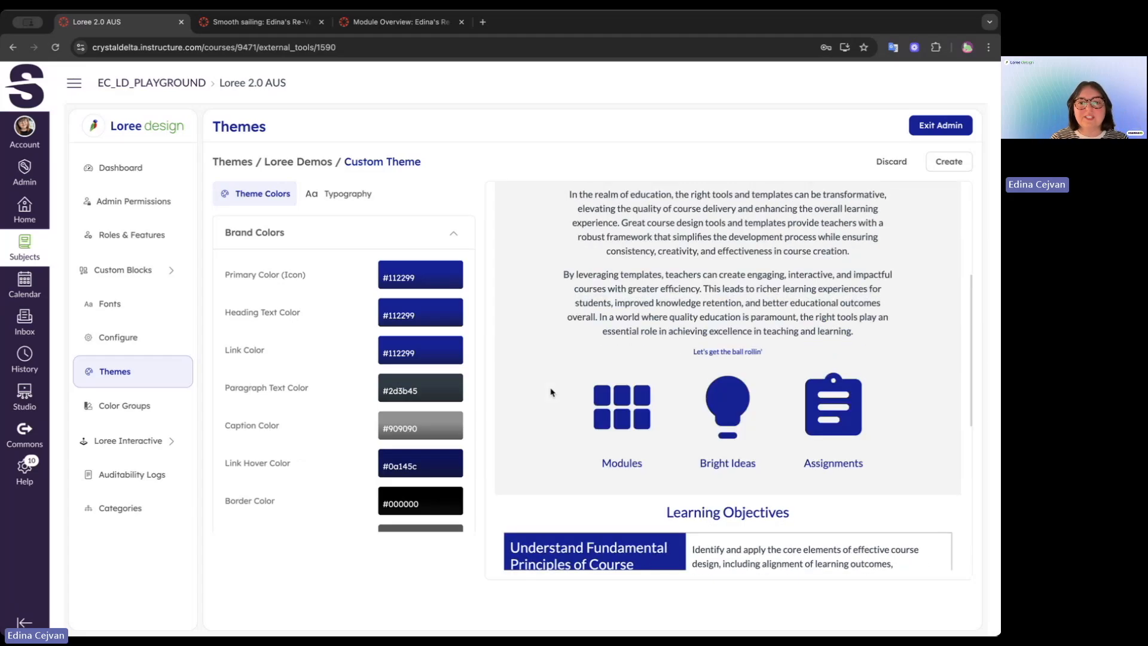
scroll(551, 392, down, 3)
scroll(550, 391, up, 5)
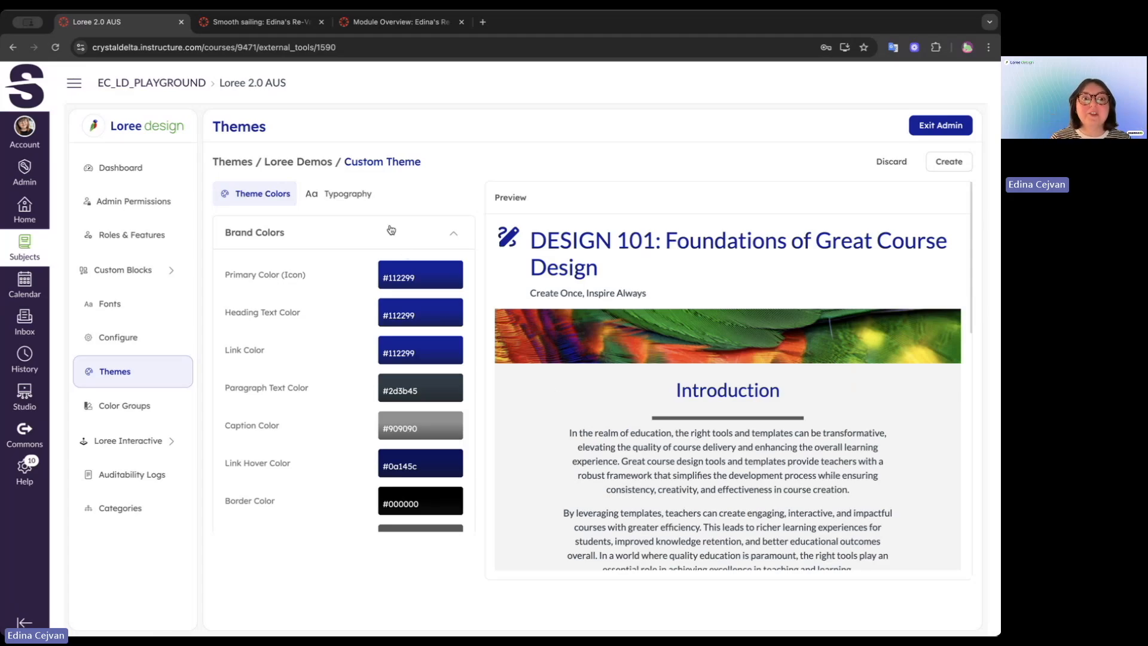
View the global color group and open the list of private custom block templates
click(127, 412)
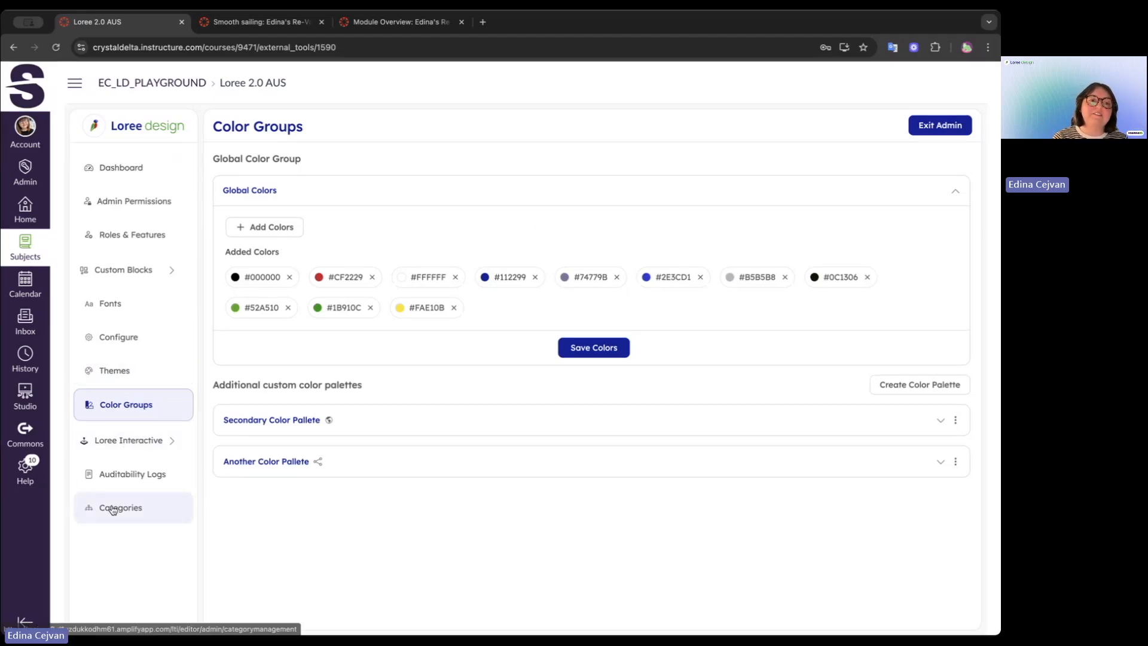
click(141, 271)
click(132, 302)
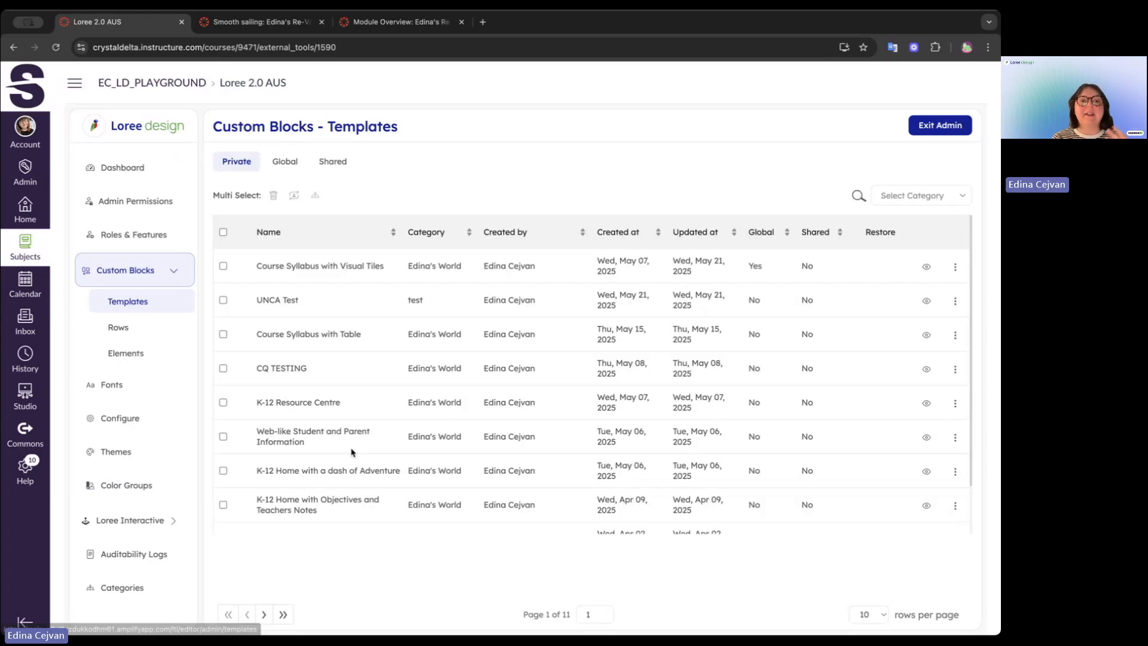
scroll(345, 401, down, 2)
scroll(345, 401, up, 2)
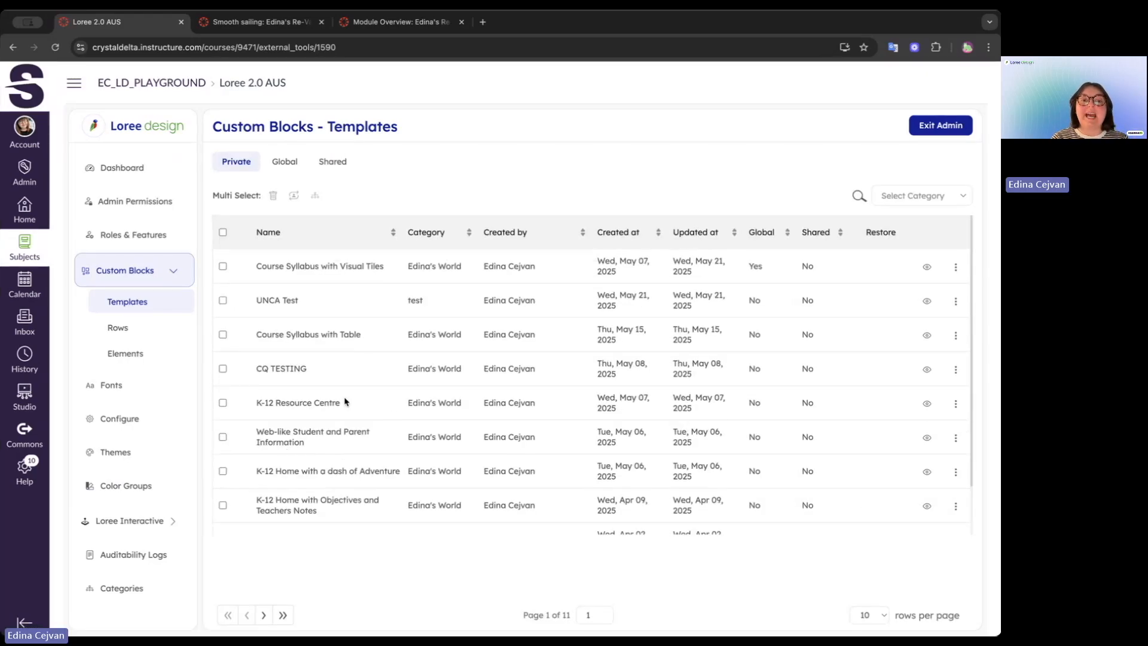
Preview the "Course Syllabus with Visual Tiles" template and look through its whole desktop layout
click(926, 268)
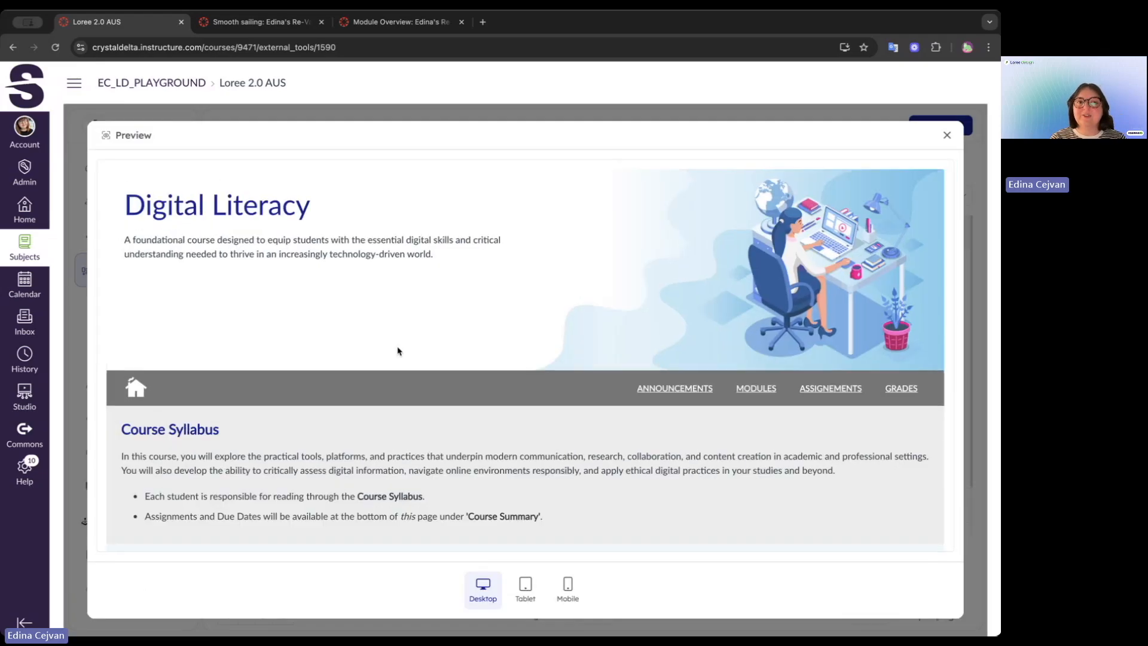
scroll(399, 351, down, 15)
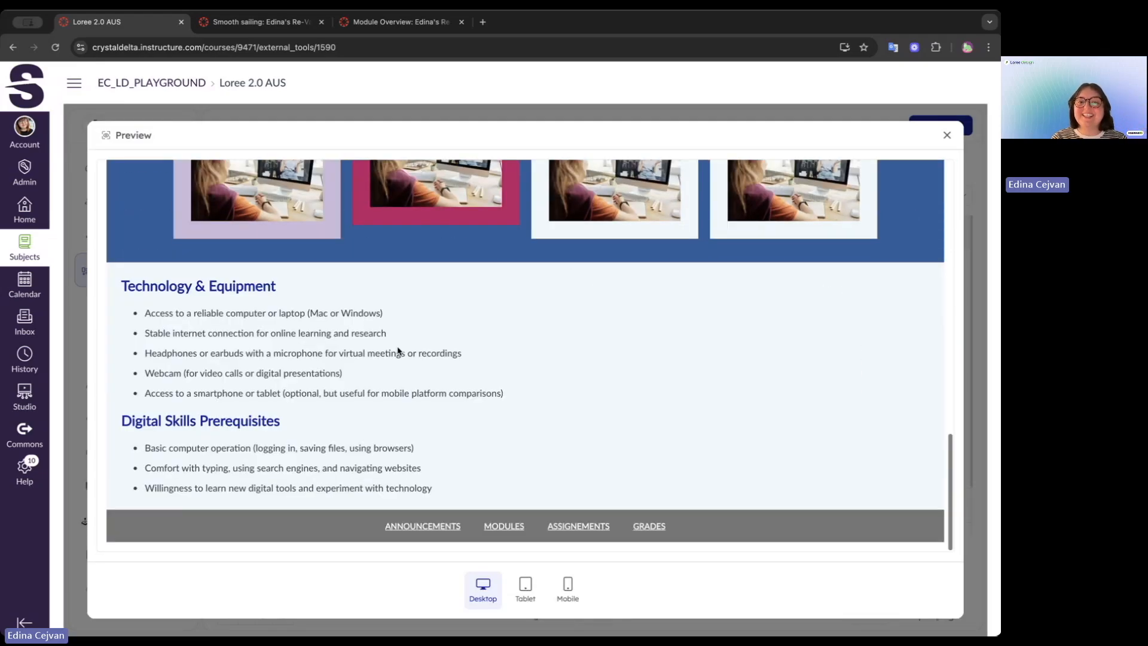
scroll(398, 351, up, 15)
scroll(398, 351, down, 15)
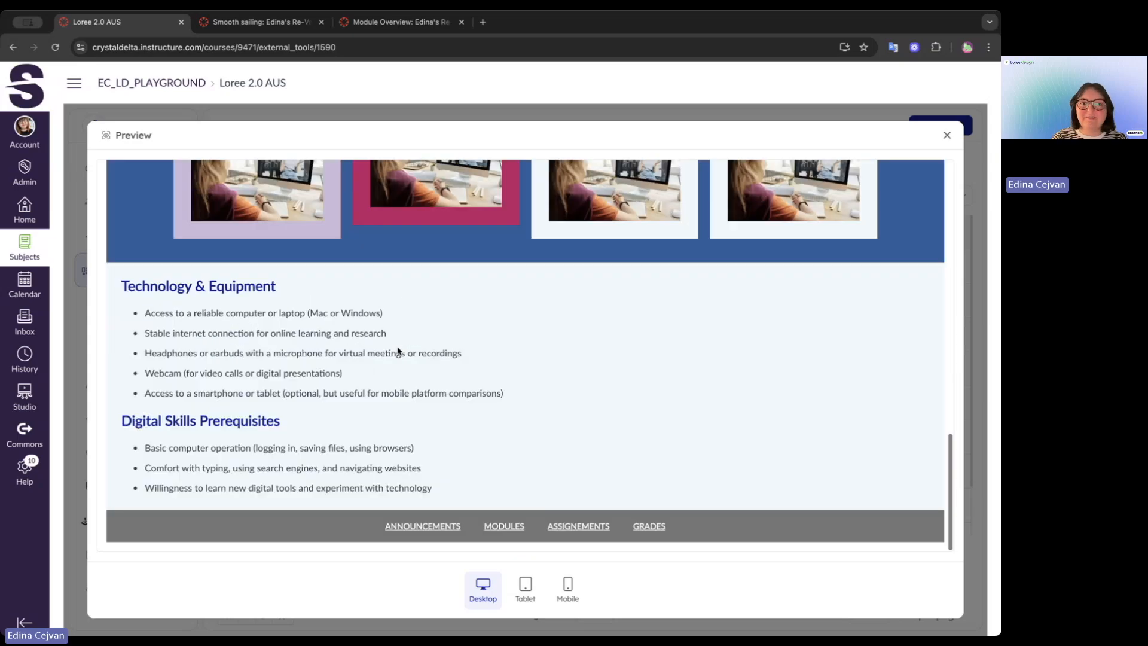
scroll(398, 351, up, 4)
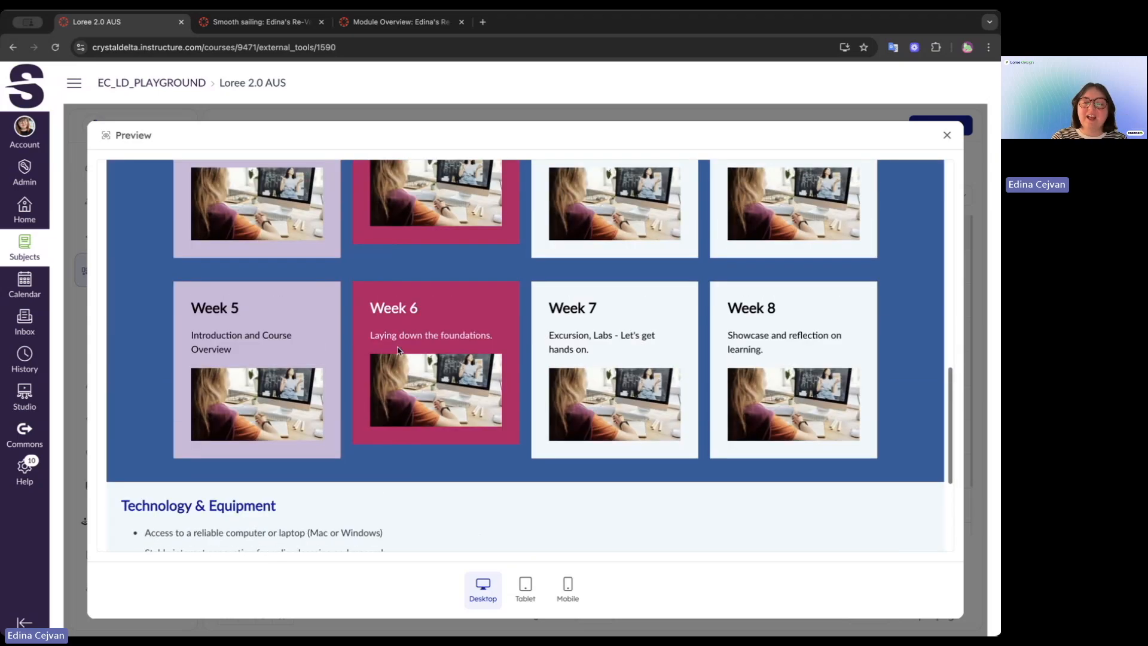
scroll(398, 351, up, 6)
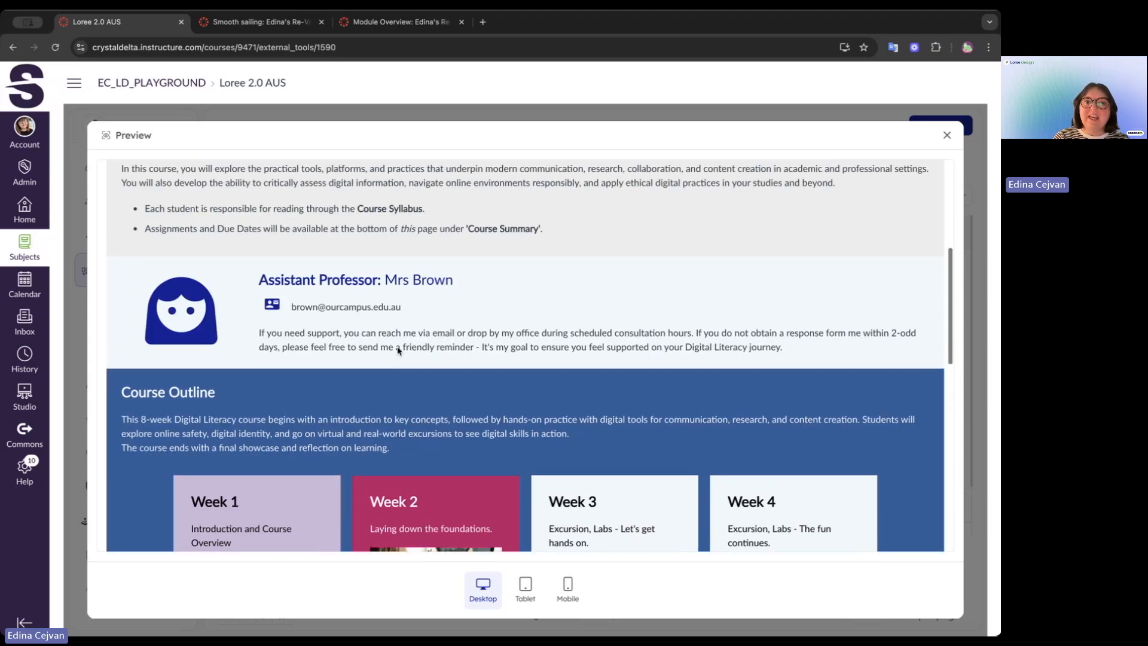
scroll(398, 351, up, 2)
scroll(397, 350, down, 7)
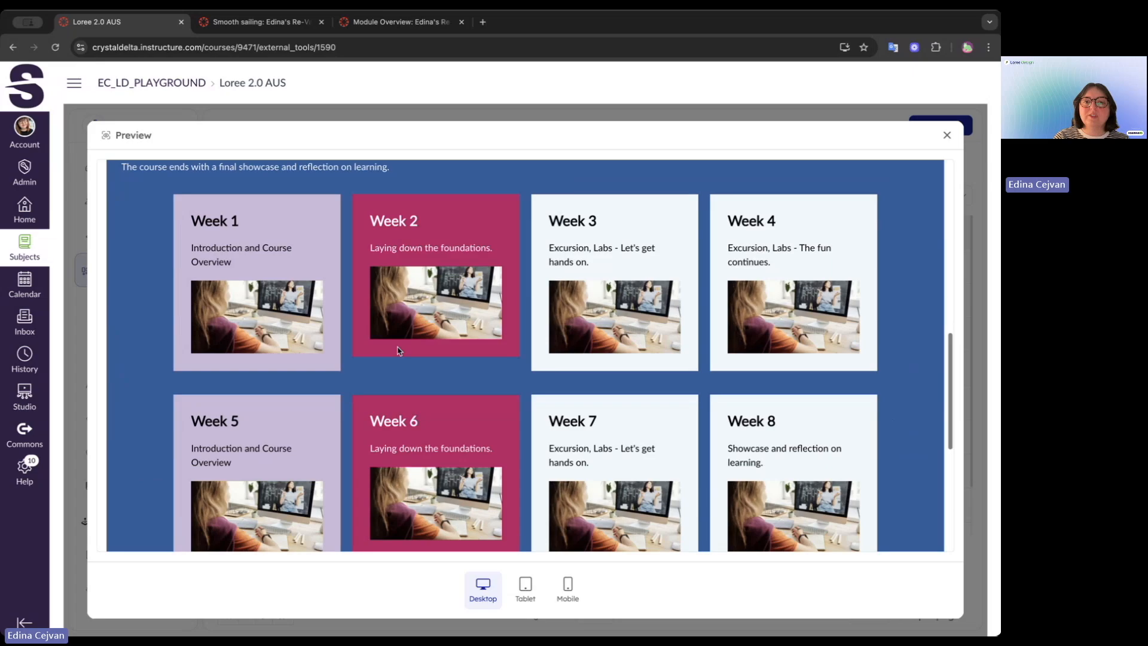
Check the template in tablet and mobile sizes, and exit the preview and the admin area
click(534, 588)
click(568, 587)
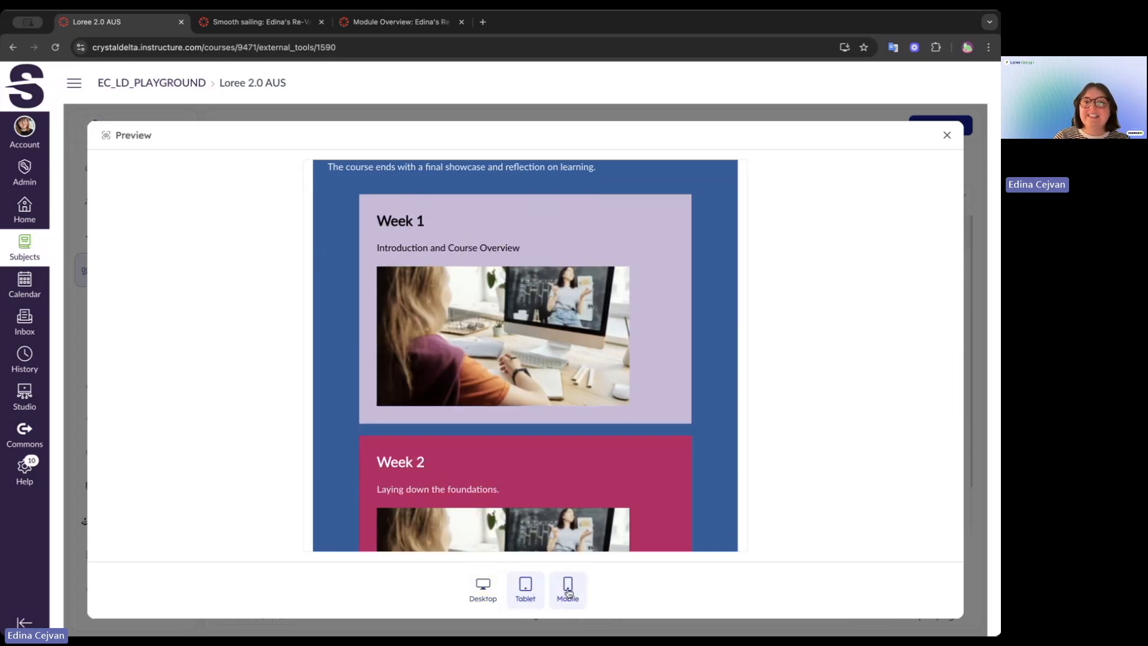
scroll(610, 371, down, 12)
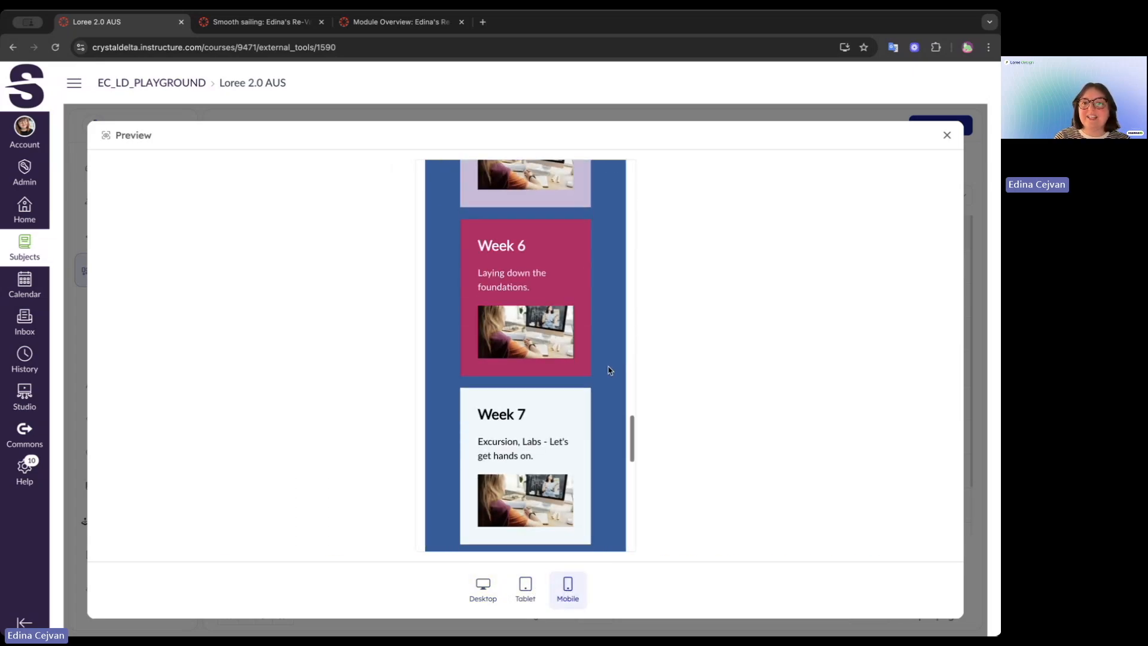
scroll(610, 370, up, 10)
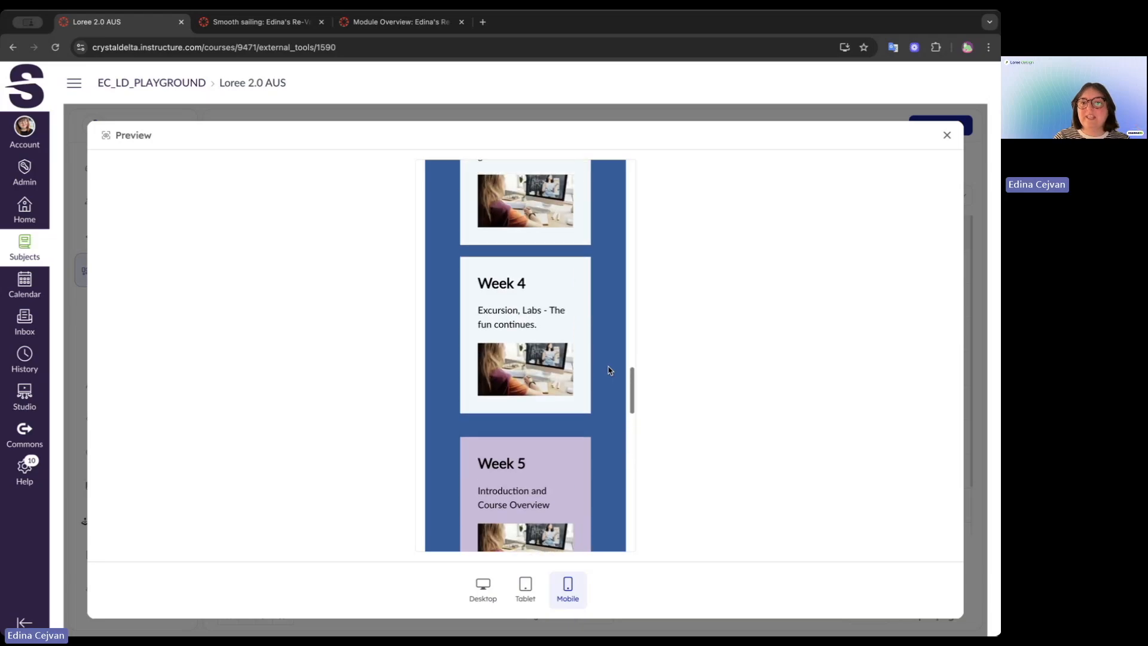
click(945, 137)
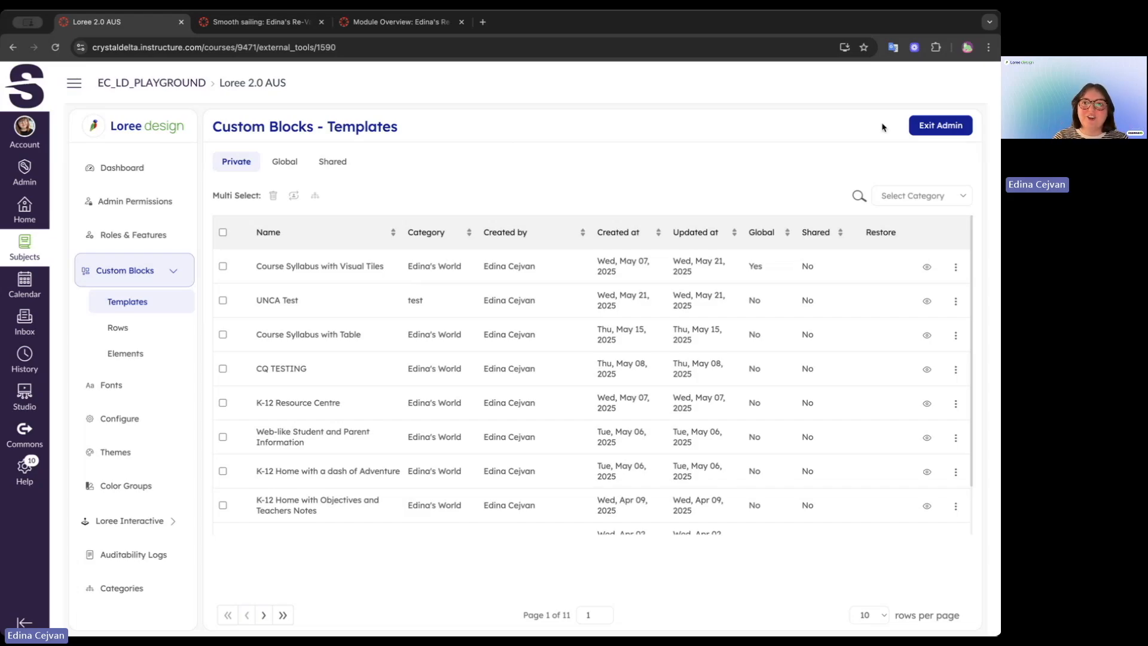
click(950, 129)
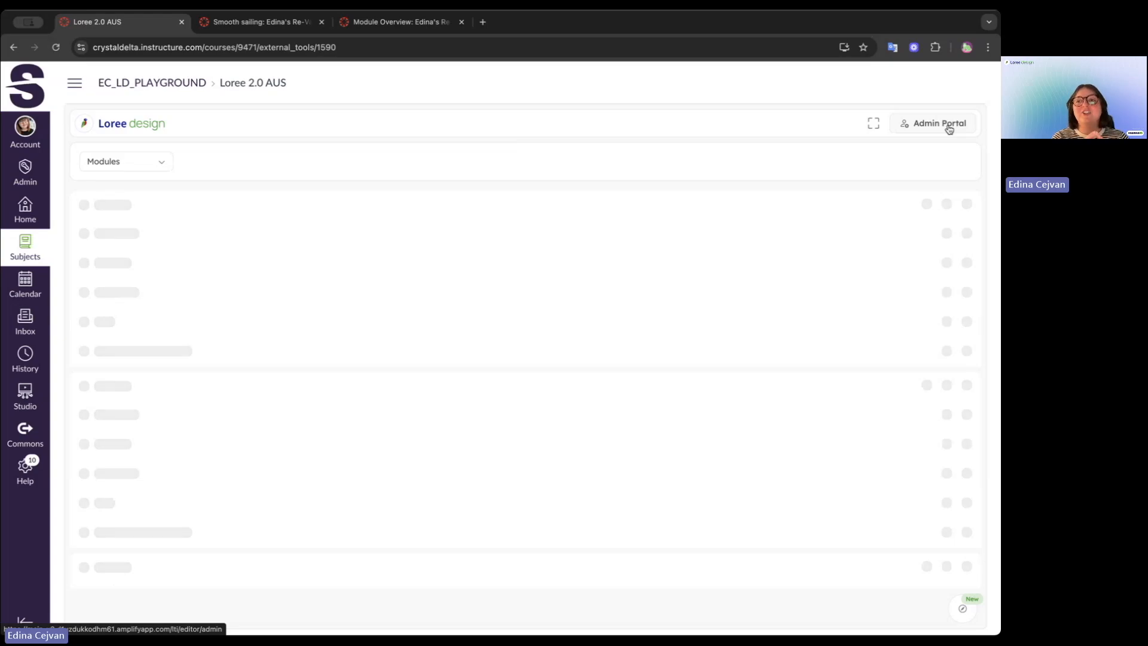